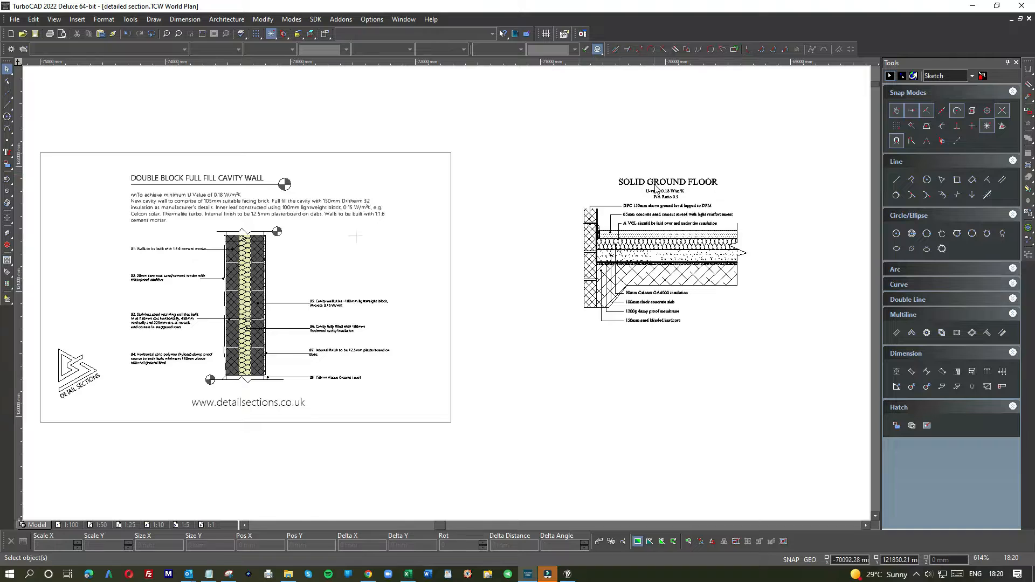
Move the whole SOLID GROUND FLOOR detail up and to the right, away from the cavity wall sheet
{"action": "scroll", "coordinate": [657, 184], "scroll_direction": "up", "scroll_amount": 1}
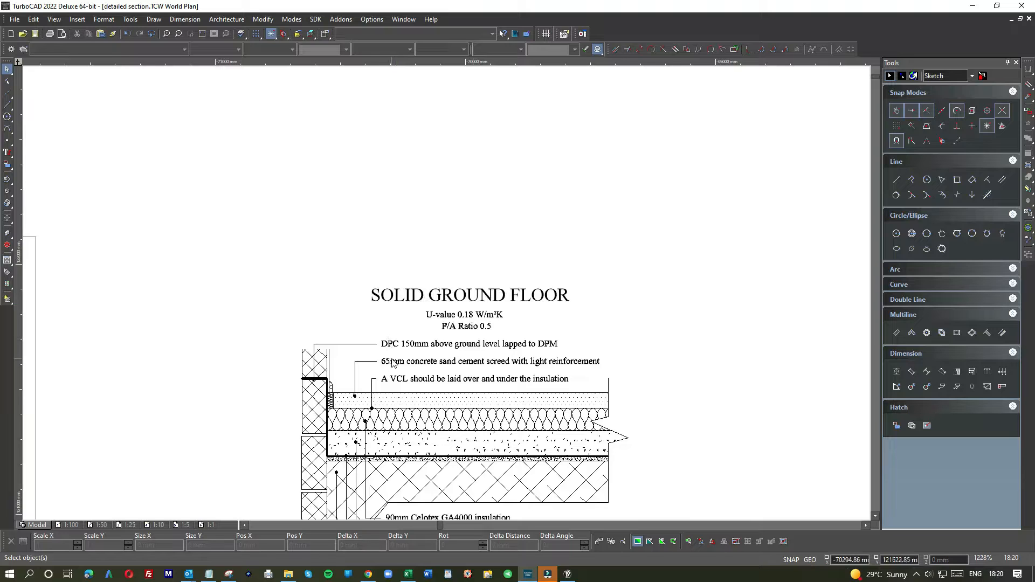
{"action": "scroll", "coordinate": [392, 364], "scroll_direction": "down", "scroll_amount": 1}
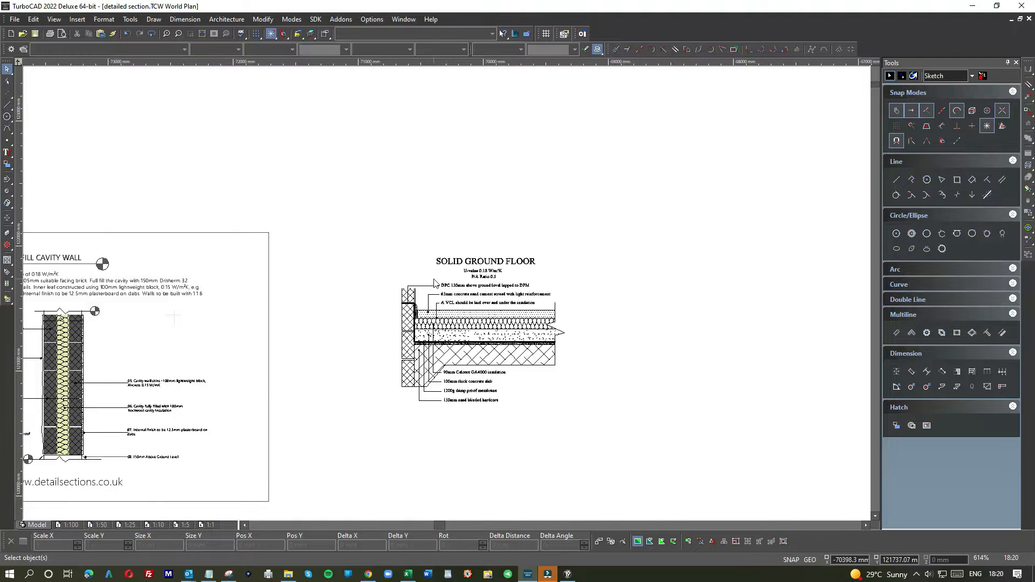
{"action": "scroll", "coordinate": [447, 293], "scroll_direction": "down", "scroll_amount": 1}
{"action": "scroll", "coordinate": [447, 296], "scroll_direction": "up", "scroll_amount": 1}
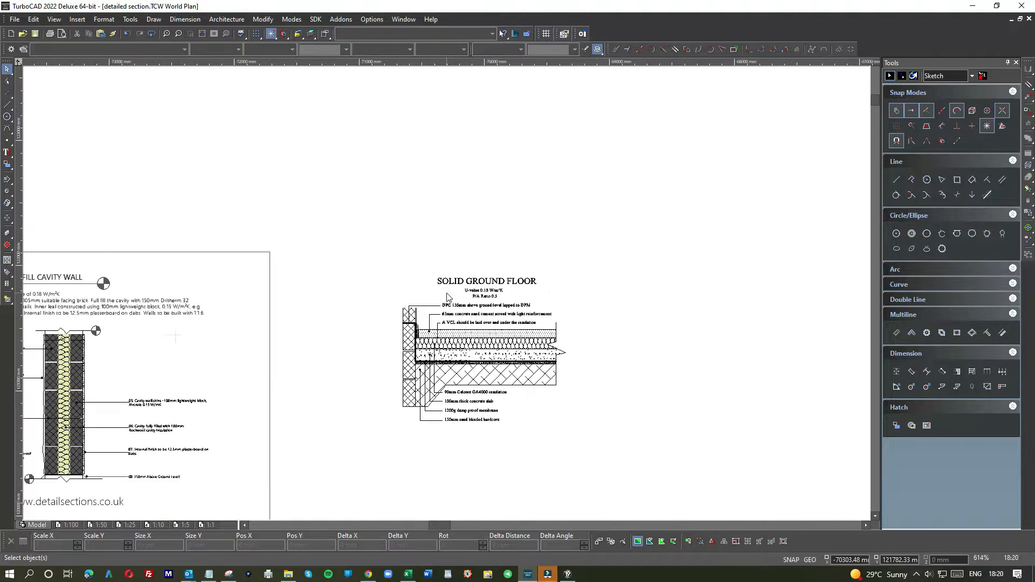
{"action": "scroll", "coordinate": [447, 297], "scroll_direction": "down", "scroll_amount": 1}
{"action": "left_click_drag", "start_coordinate": [423, 271], "coordinate": [511, 382]}
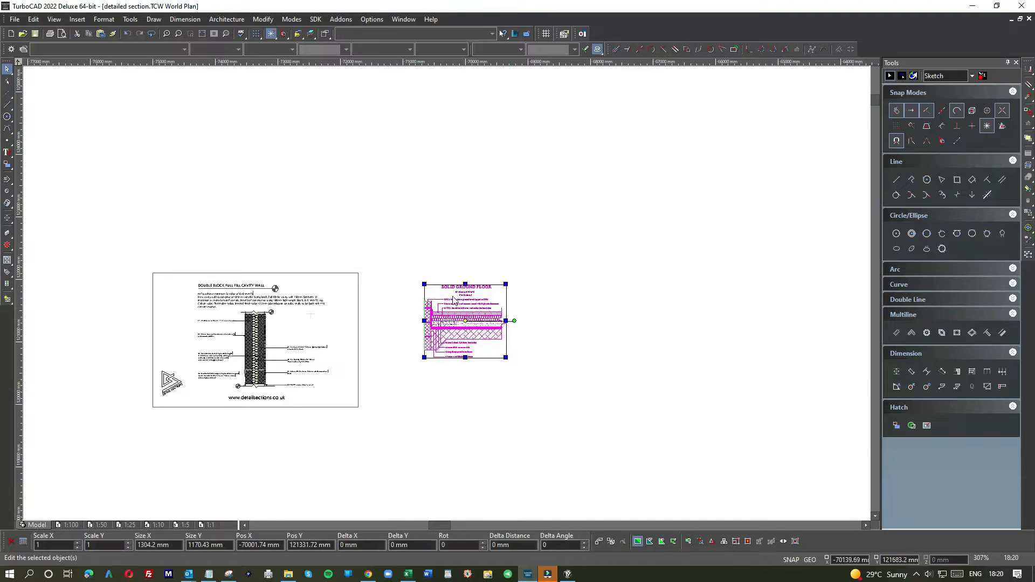
{"action": "scroll", "coordinate": [457, 324], "scroll_direction": "up", "scroll_amount": 1}
{"action": "scroll", "coordinate": [454, 332], "scroll_direction": "down", "scroll_amount": 1}
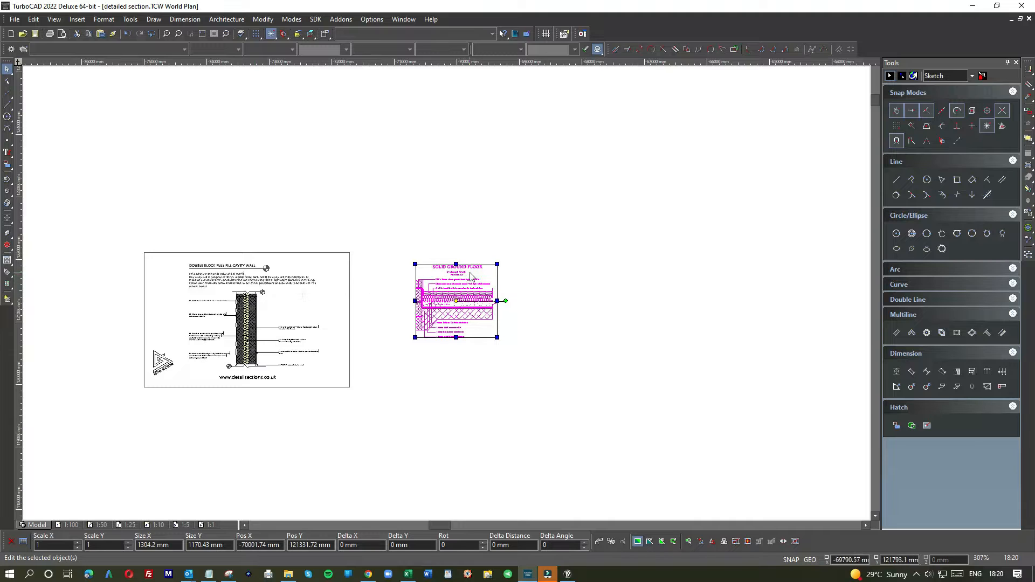
{"action": "left_click_drag", "start_coordinate": [471, 276], "coordinate": [515, 166]}
{"action": "left_click", "coordinate": [413, 191]}
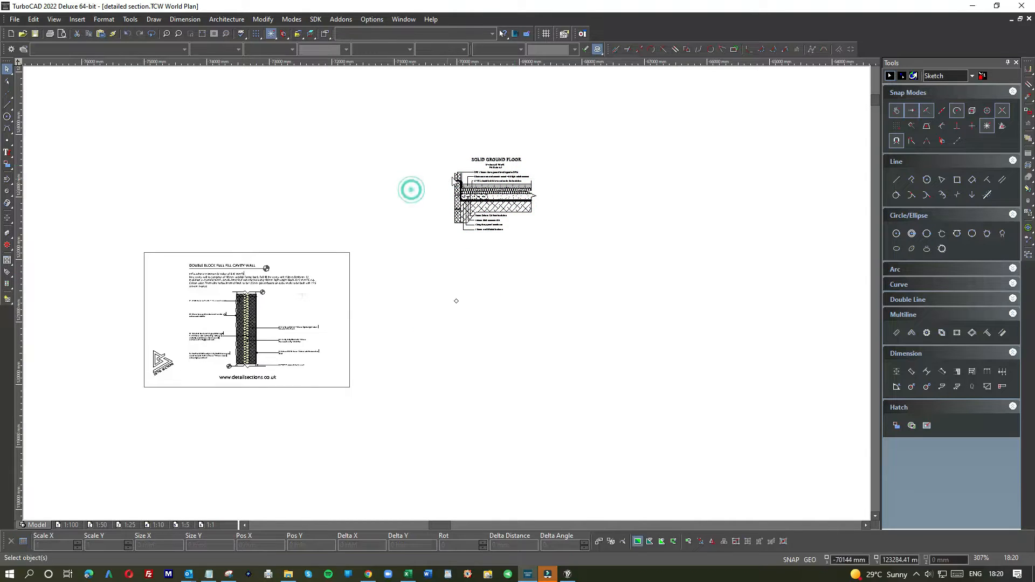
Compare the font and text height of the SOLID GROUND FLOOR title with those of the cavity wall description
{"action": "scroll", "coordinate": [477, 169], "scroll_direction": "up", "scroll_amount": 2}
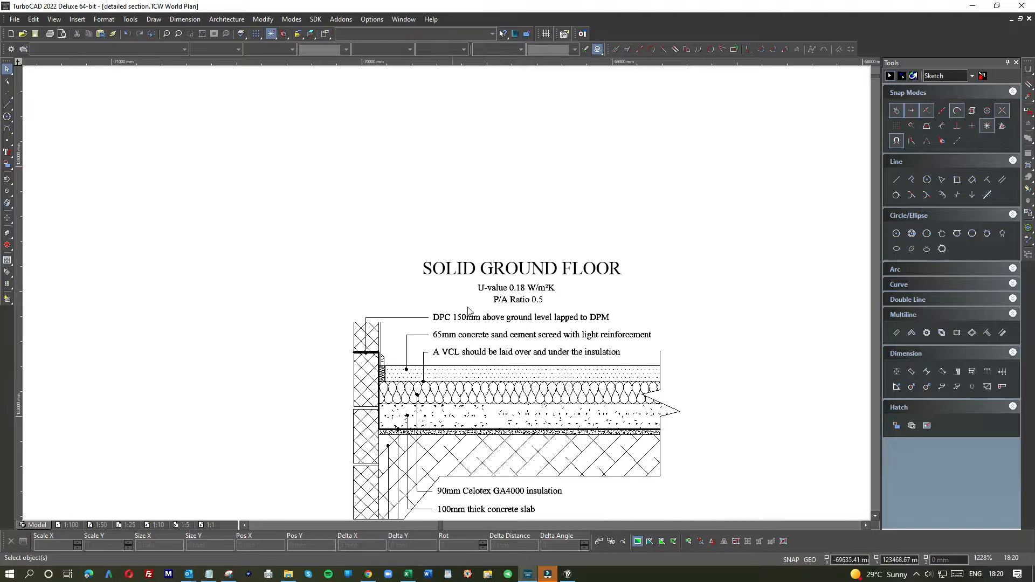
{"action": "left_click", "coordinate": [533, 270]}
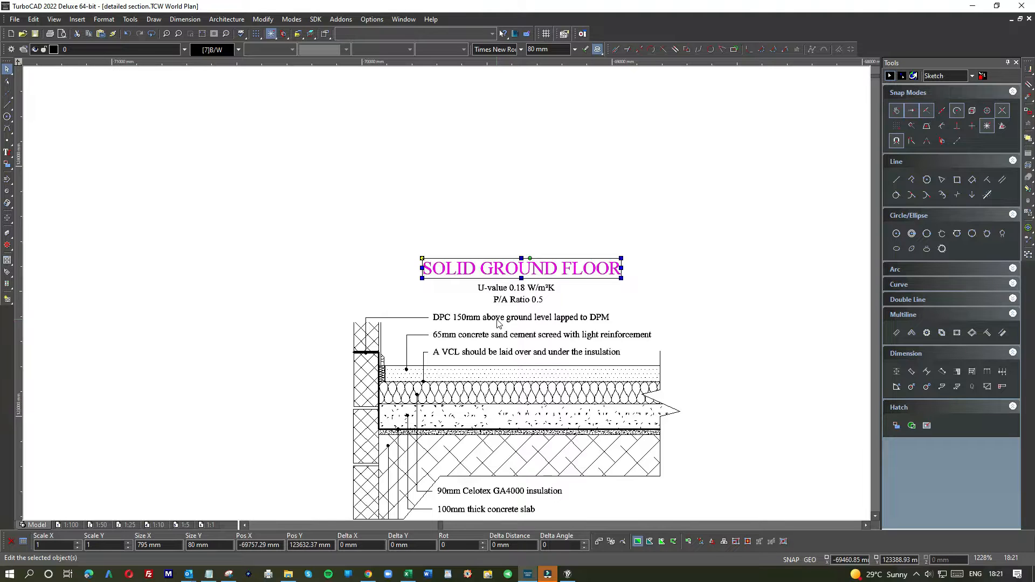
{"action": "scroll", "coordinate": [126, 297], "scroll_direction": "down", "scroll_amount": 1}
{"action": "scroll", "coordinate": [313, 364], "scroll_direction": "down", "scroll_amount": 1}
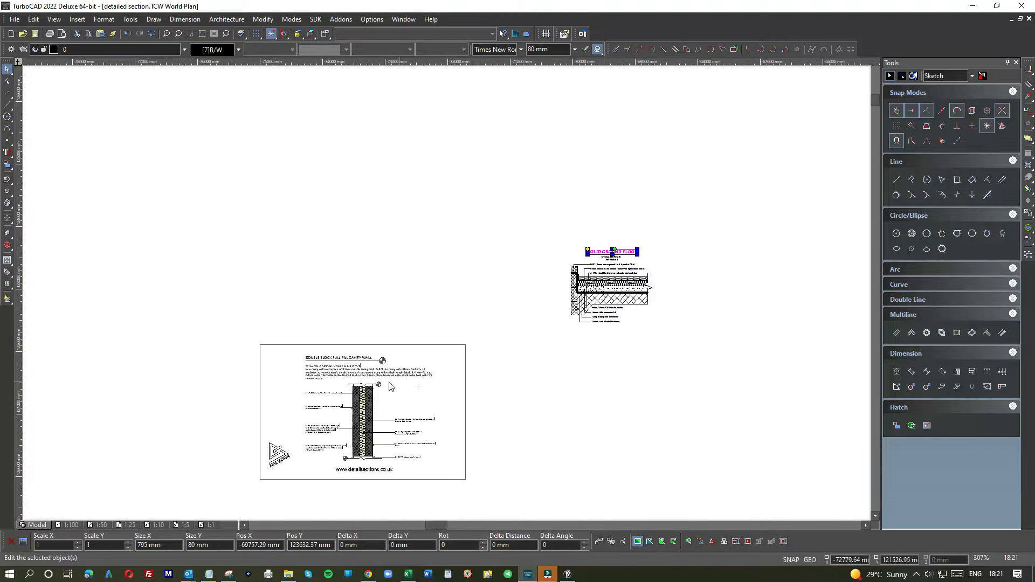
{"action": "scroll", "coordinate": [377, 399], "scroll_direction": "up", "scroll_amount": 2}
{"action": "left_click", "coordinate": [465, 275]}
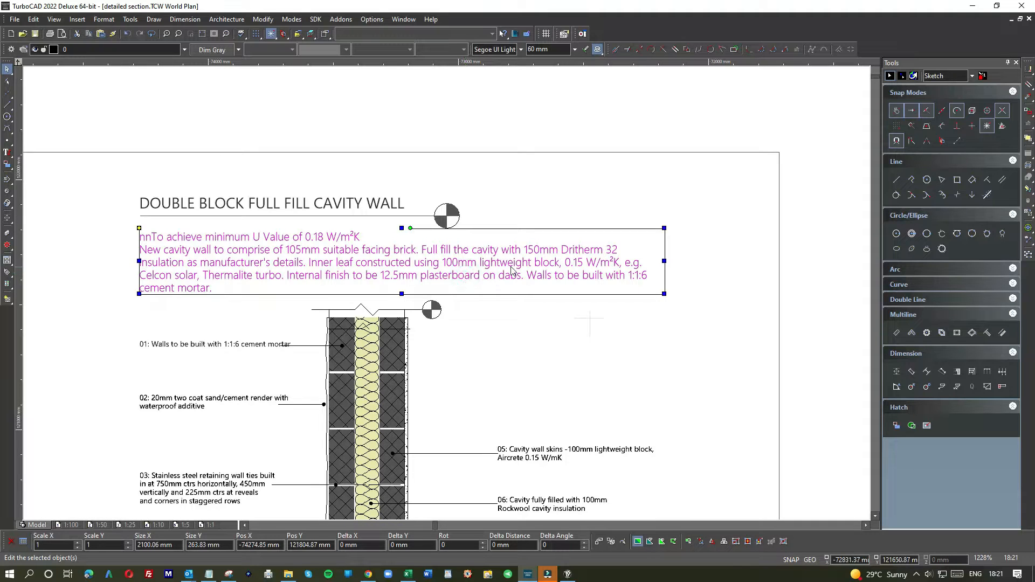
{"action": "scroll", "coordinate": [427, 298], "scroll_direction": "down", "scroll_amount": 1}
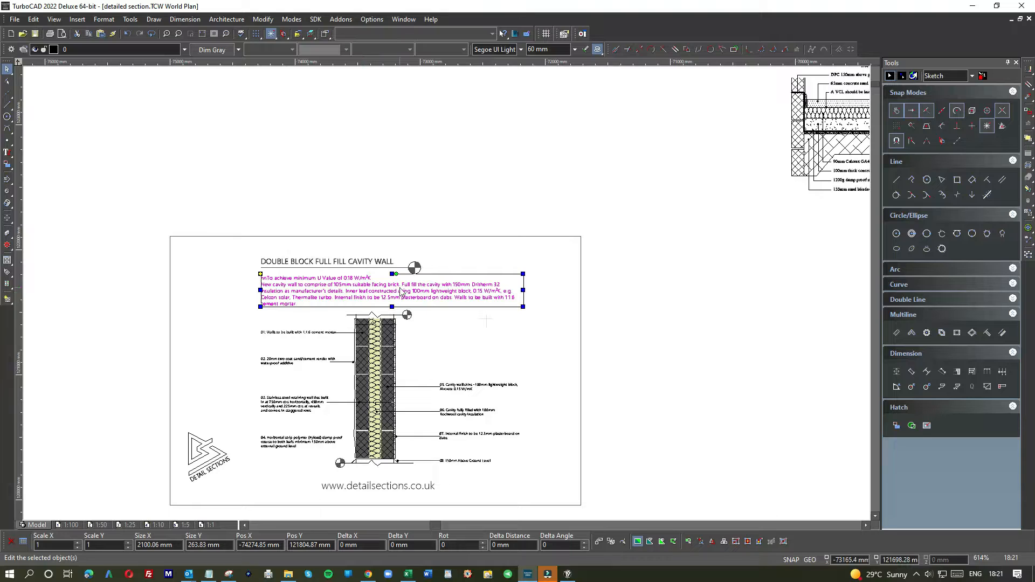
{"action": "scroll", "coordinate": [493, 299], "scroll_direction": "down", "scroll_amount": 1}
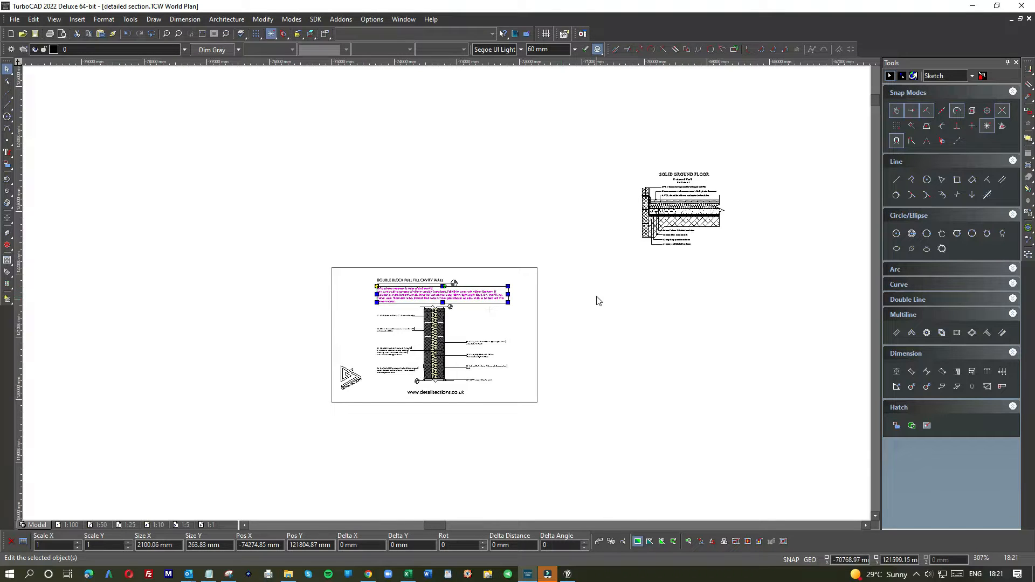
Open the properties of the SOLID GROUND FLOOR title and check the floor specification notes in Notepad
{"action": "scroll", "coordinate": [448, 294], "scroll_direction": "down", "scroll_amount": 1}
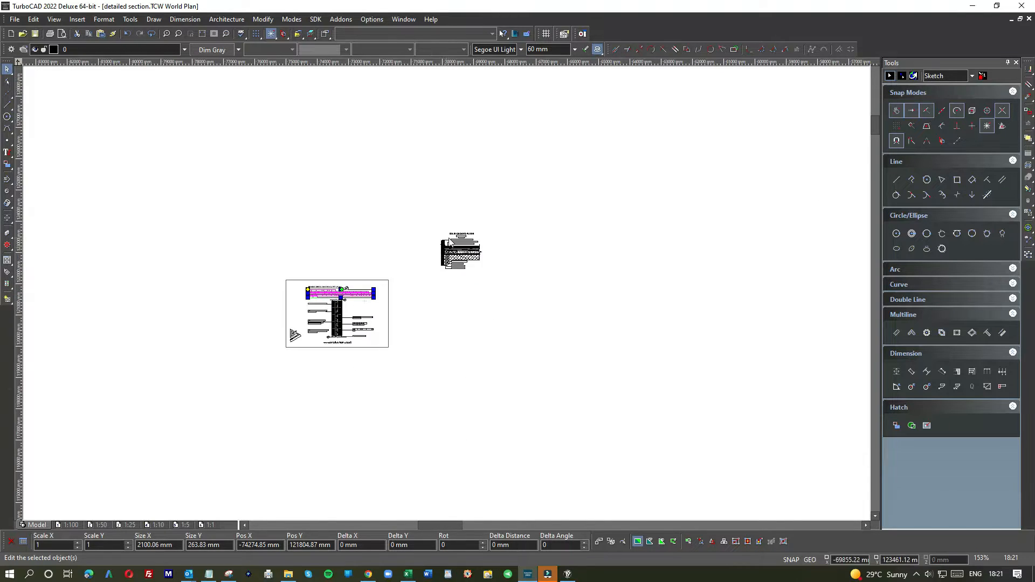
{"action": "scroll", "coordinate": [447, 296], "scroll_direction": "up", "scroll_amount": 2}
{"action": "scroll", "coordinate": [447, 297], "scroll_direction": "up", "scroll_amount": 1}
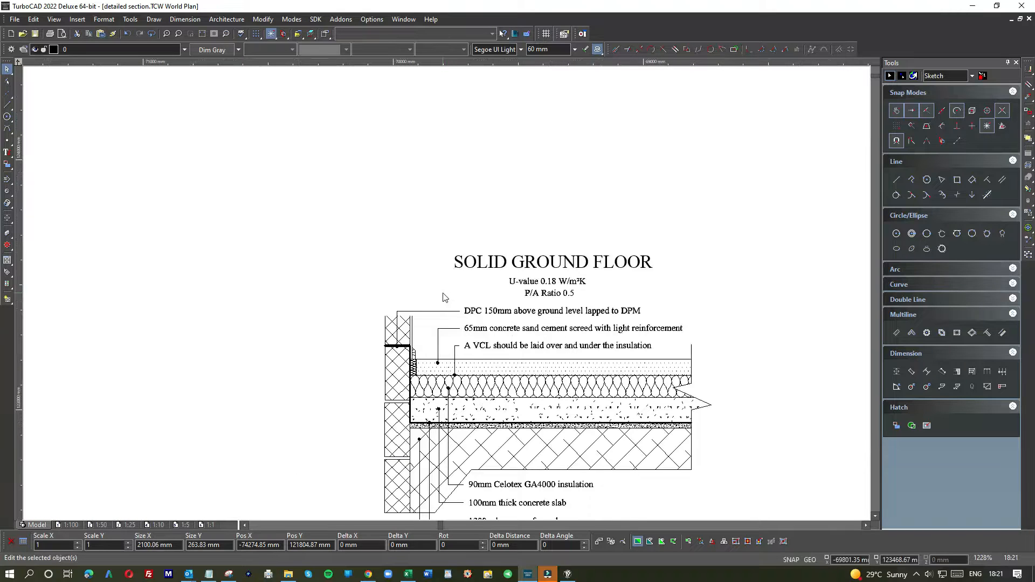
{"action": "left_click", "coordinate": [520, 267]}
{"action": "double_click", "coordinate": [519, 263]}
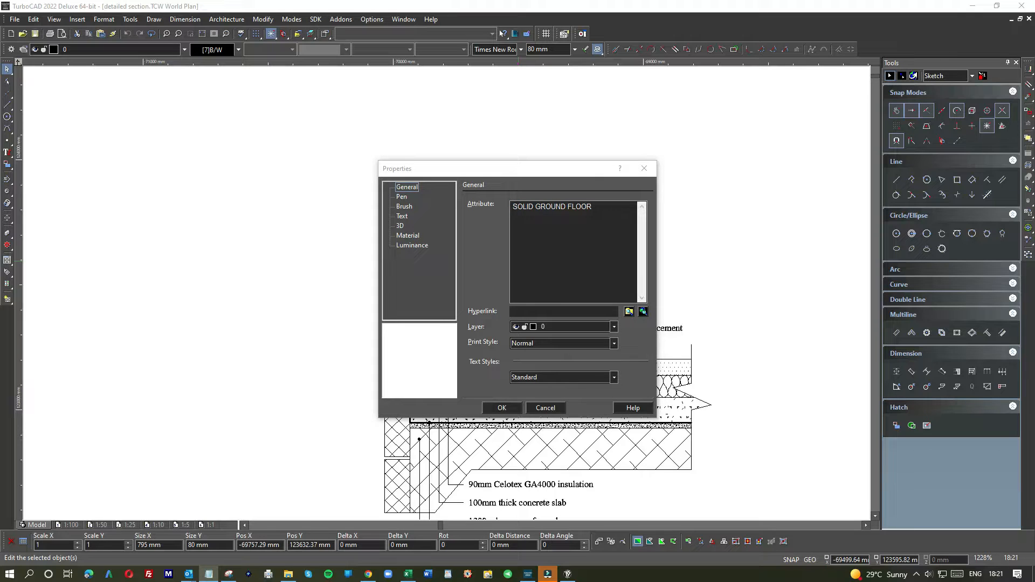
{"action": "left_click_drag", "start_coordinate": [0, 130], "coordinate": [326, 157]}
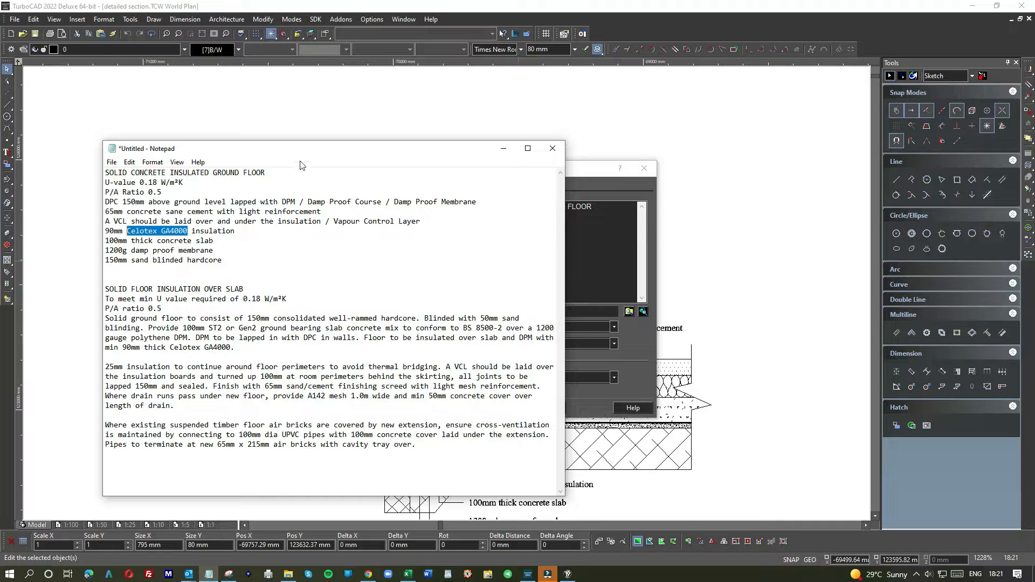
{"action": "left_click_drag", "start_coordinate": [301, 155], "coordinate": [0, 161]}
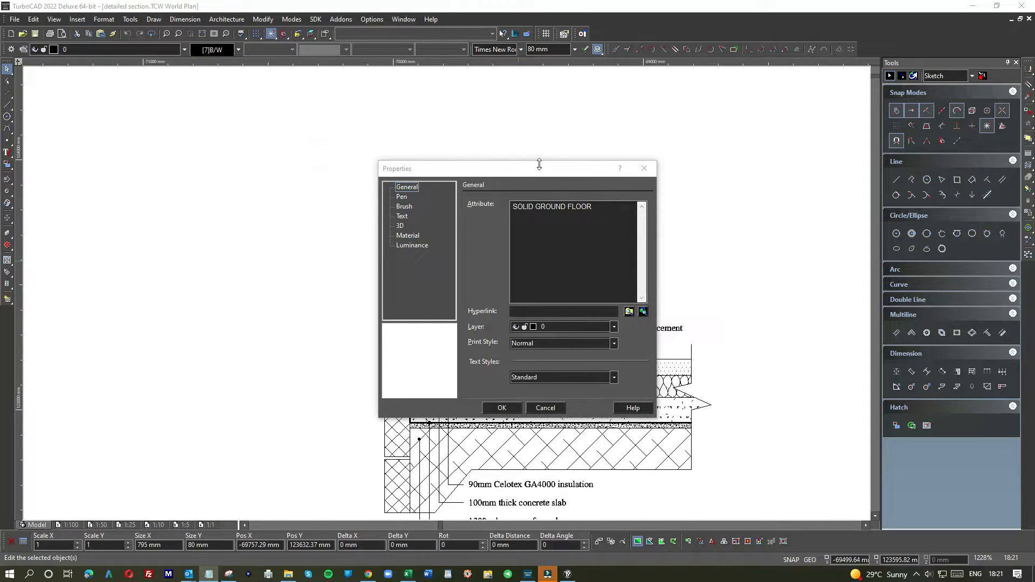
Set the SOLID GROUND FLOOR title's font to Segoe UI with Bold style
{"action": "left_click", "coordinate": [404, 215]}
{"action": "left_click", "coordinate": [559, 211]}
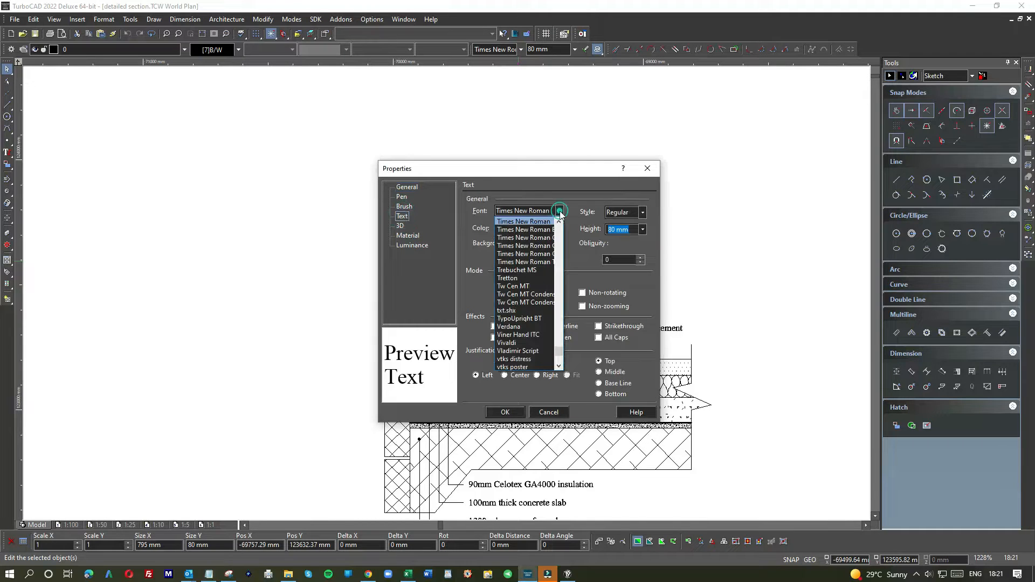
{"action": "key", "text": "s"}
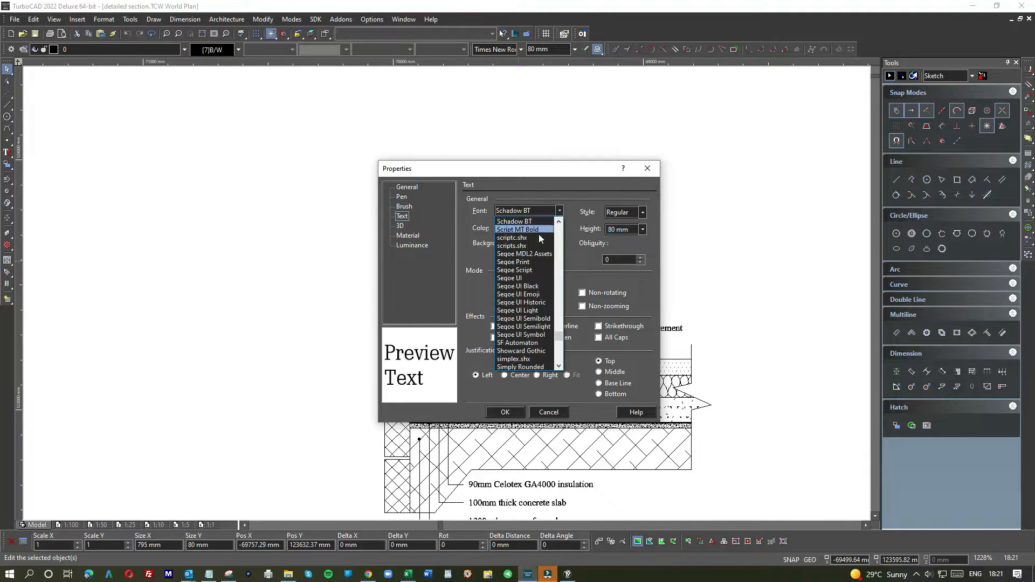
{"action": "left_click", "coordinate": [519, 279]}
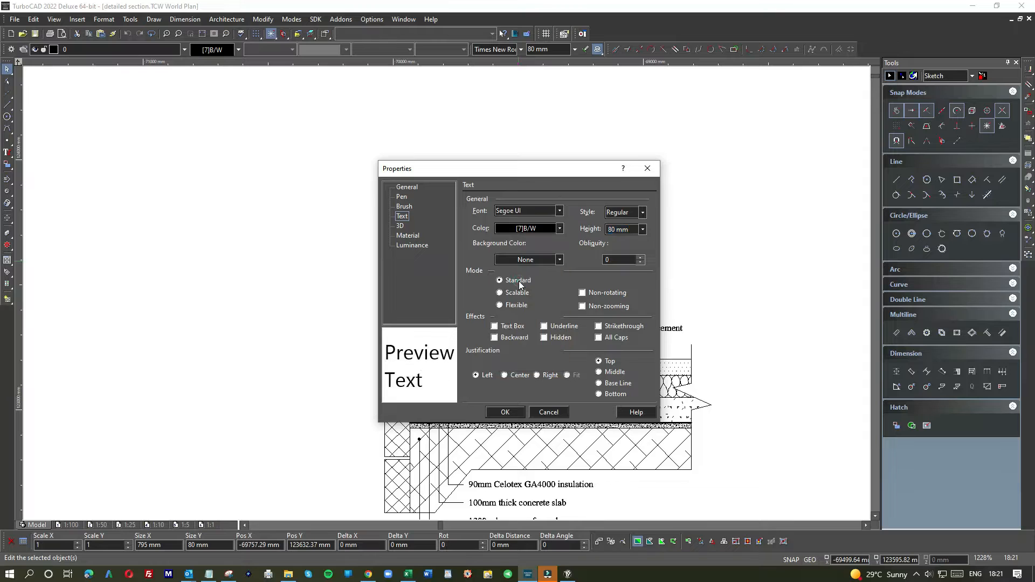
{"action": "left_click", "coordinate": [642, 213]}
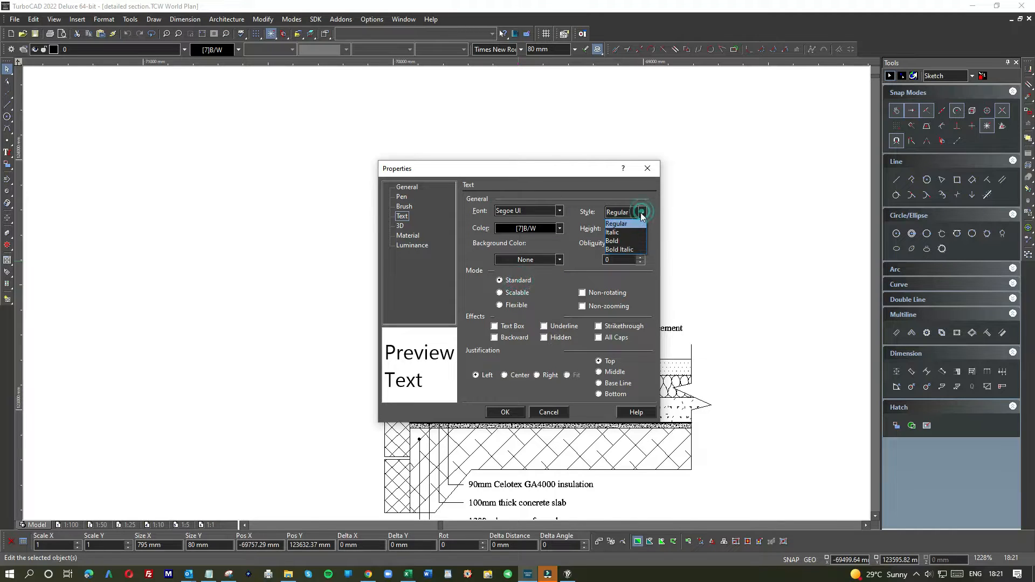
{"action": "left_click", "coordinate": [617, 241]}
{"action": "left_click", "coordinate": [505, 412]}
{"action": "left_click", "coordinate": [319, 310]}
Inspect the font, style and height of the DOUBLE BLOCK FULL FILL CAVITY WALL title without changing them
{"action": "scroll", "coordinate": [514, 287], "scroll_direction": "down", "scroll_amount": 2}
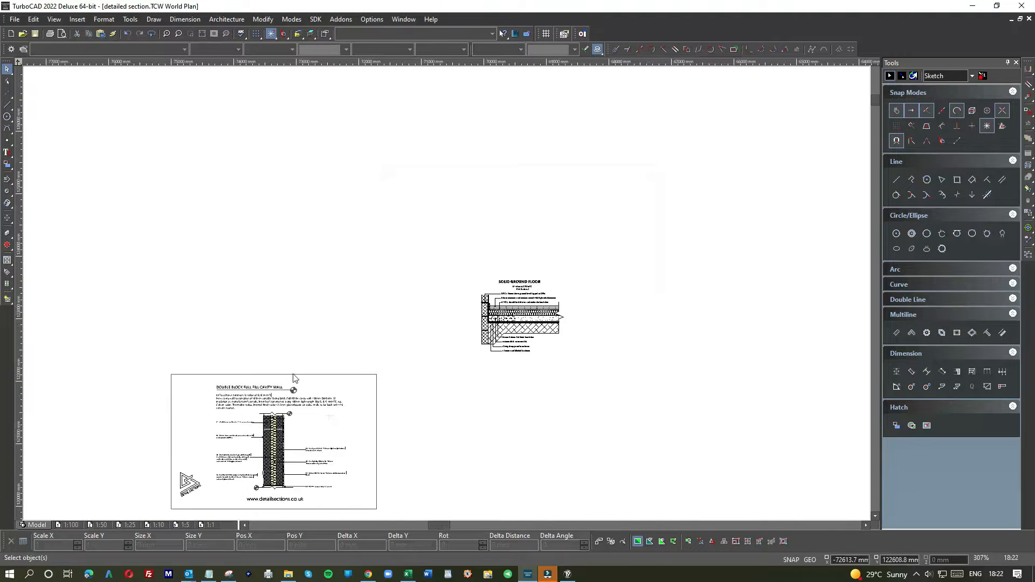
{"action": "scroll", "coordinate": [241, 386], "scroll_direction": "up", "scroll_amount": 3}
{"action": "left_click", "coordinate": [452, 316]}
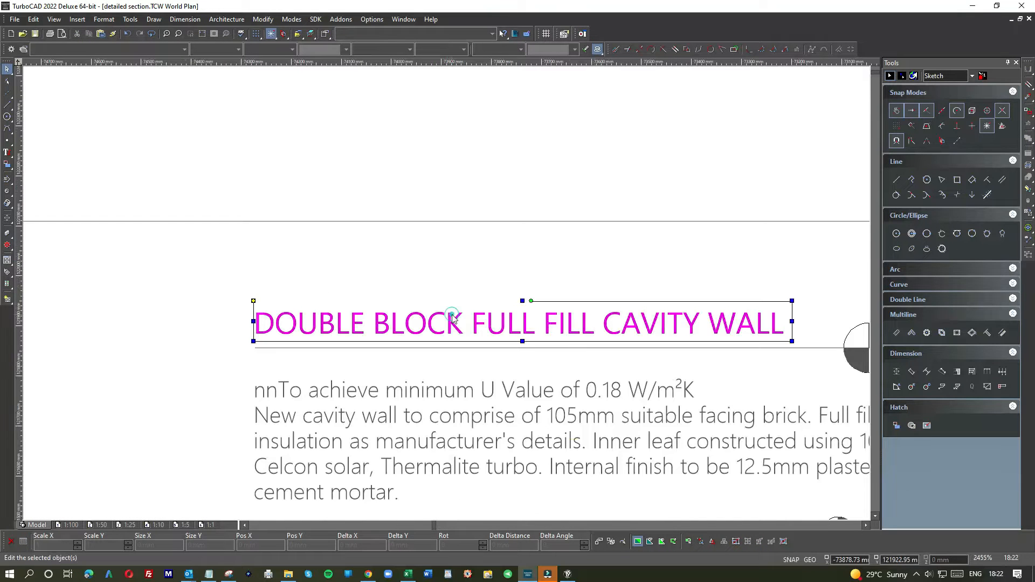
{"action": "double_click", "coordinate": [453, 315]}
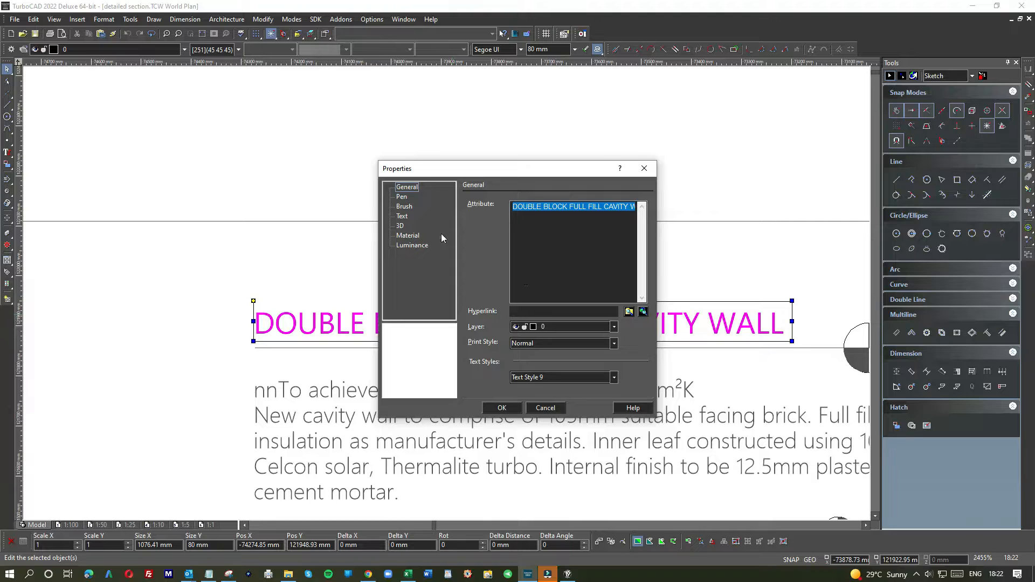
{"action": "left_click", "coordinate": [402, 217]}
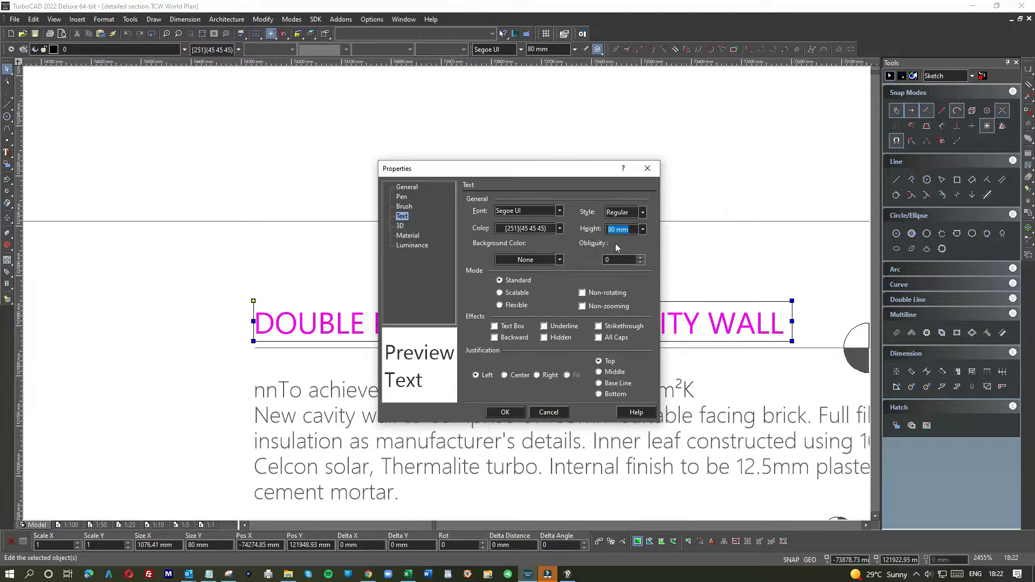
{"action": "left_click", "coordinate": [545, 412]}
Move the whole SOLID GROUND FLOOR detail down so it sits beside the cavity wall sheet
{"action": "scroll", "coordinate": [592, 287], "scroll_direction": "down", "scroll_amount": 5}
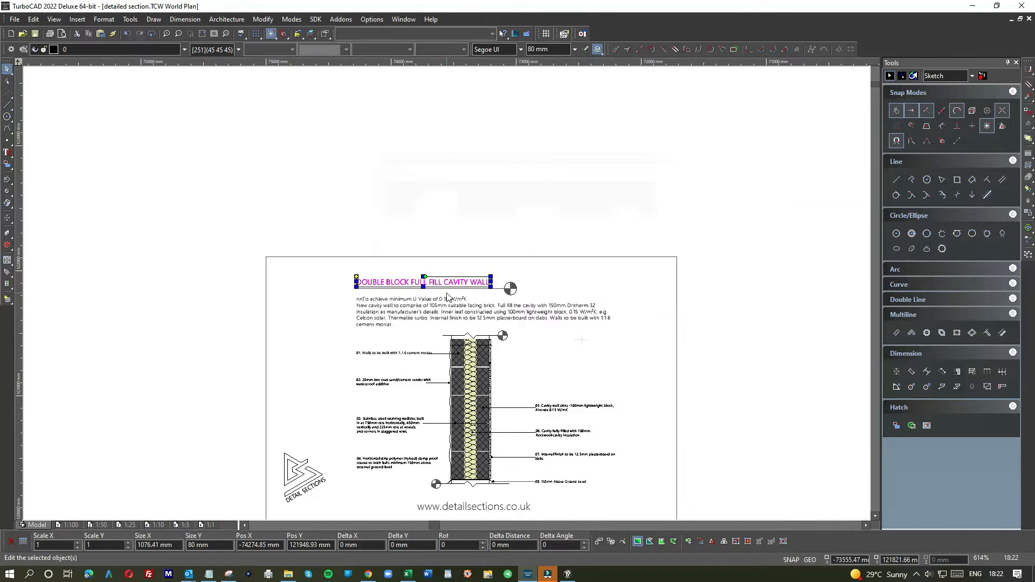
{"action": "scroll", "coordinate": [625, 201], "scroll_direction": "up", "scroll_amount": 2}
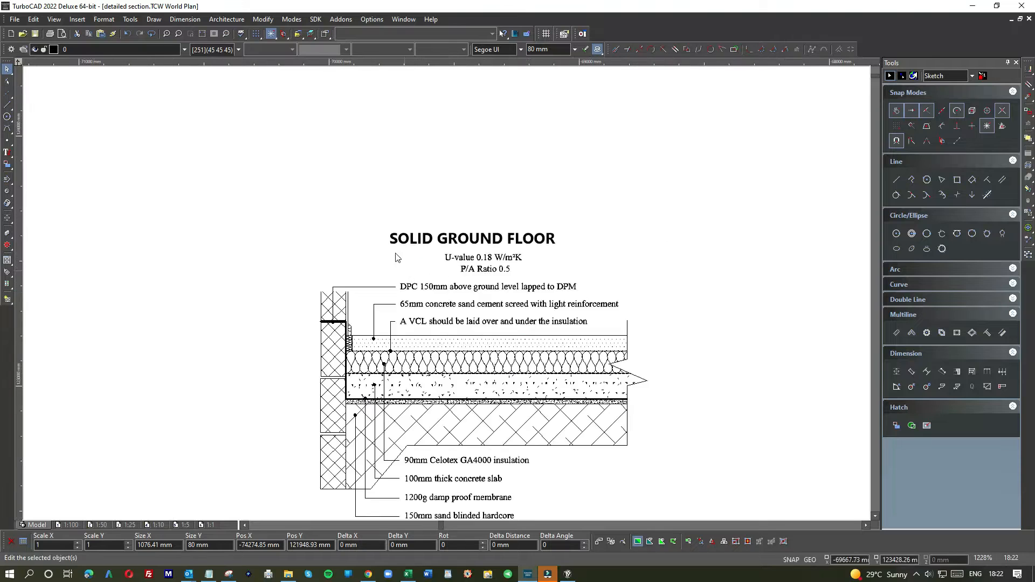
{"action": "scroll", "coordinate": [338, 229], "scroll_direction": "down", "scroll_amount": 1}
{"action": "left_click", "coordinate": [639, 480]}
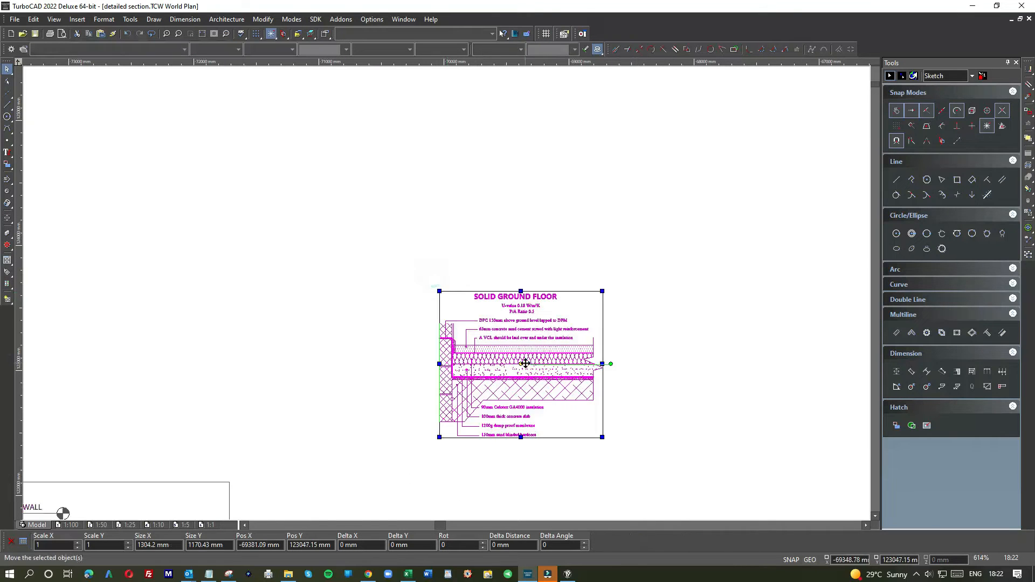
{"action": "scroll", "coordinate": [477, 491], "scroll_direction": "down", "scroll_amount": 1}
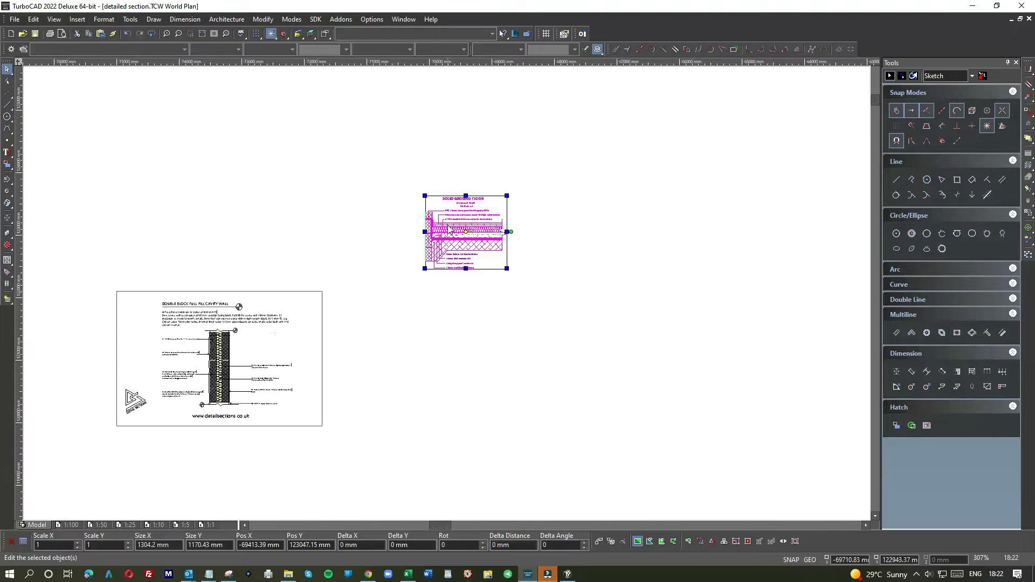
{"action": "left_click_drag", "start_coordinate": [448, 224], "coordinate": [435, 326]}
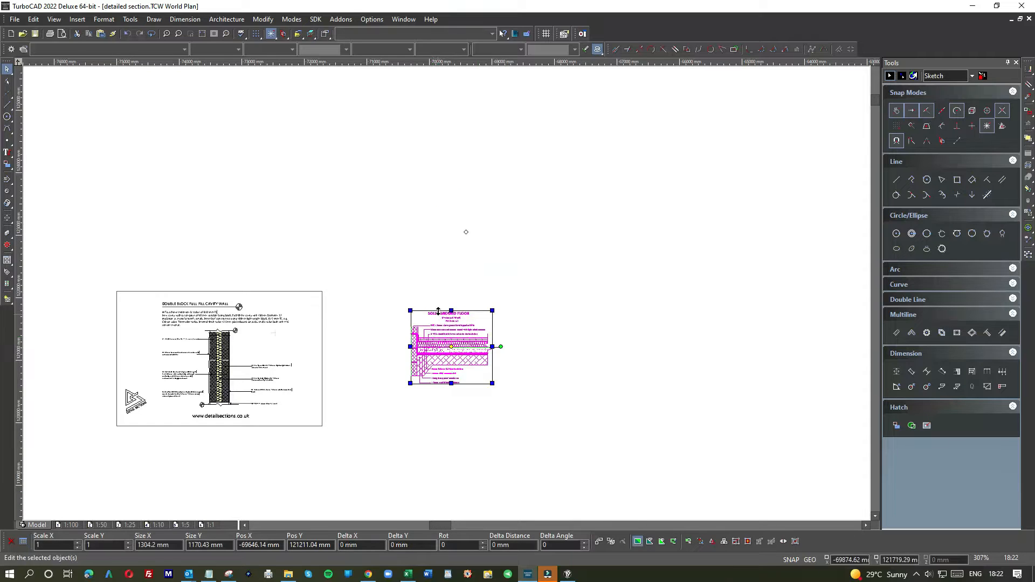
Set the SOLID GROUND FLOOR title's text style to Regular
{"action": "scroll", "coordinate": [462, 253], "scroll_direction": "up", "scroll_amount": 4}
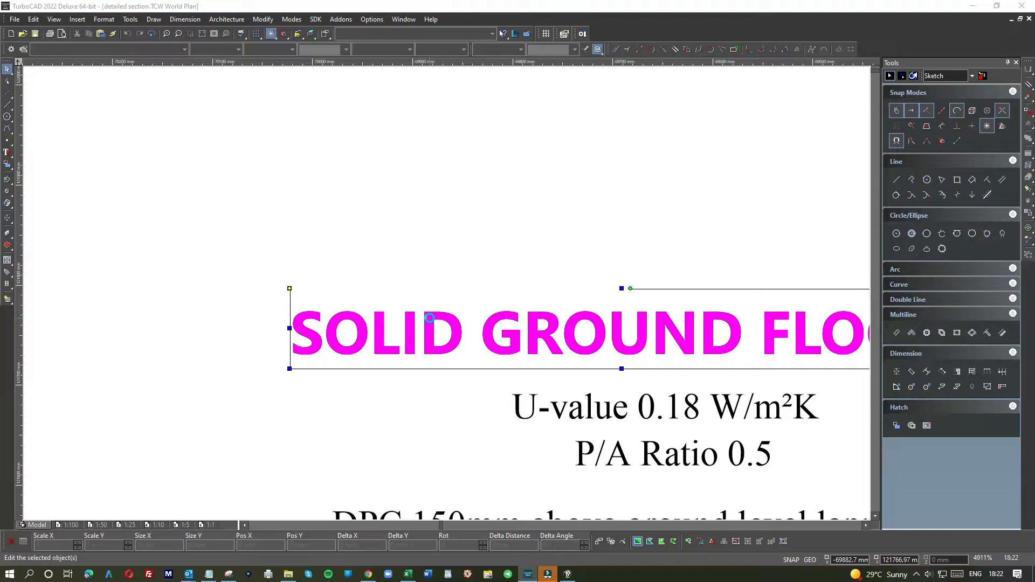
{"action": "double_click", "coordinate": [432, 318]}
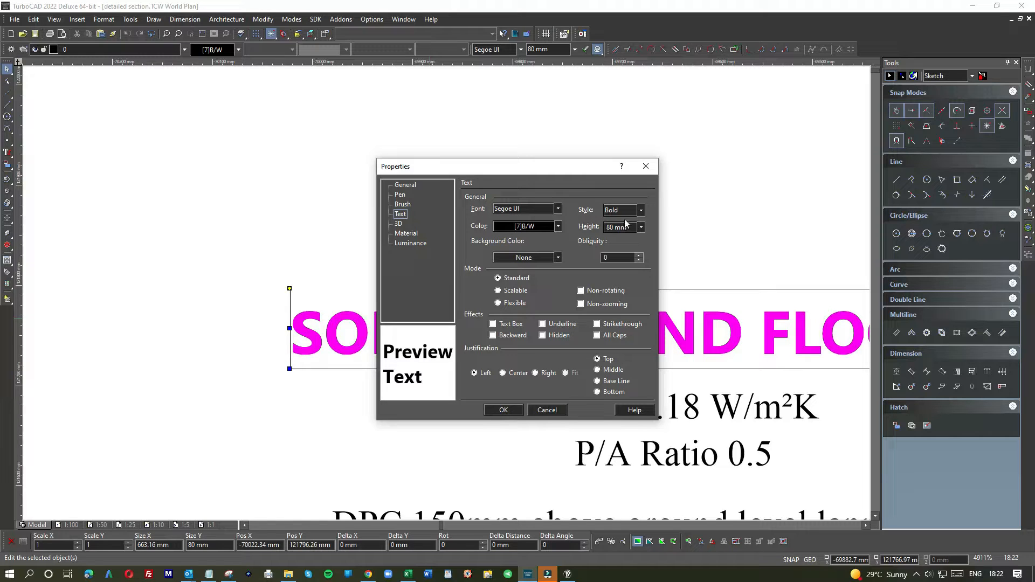
{"action": "left_click", "coordinate": [641, 212]}
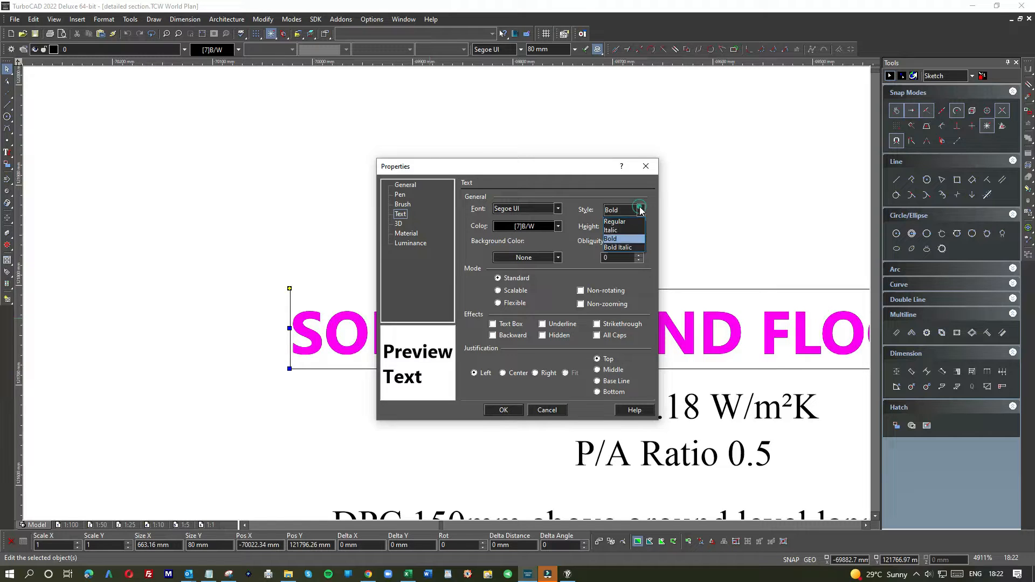
{"action": "left_click", "coordinate": [615, 222]}
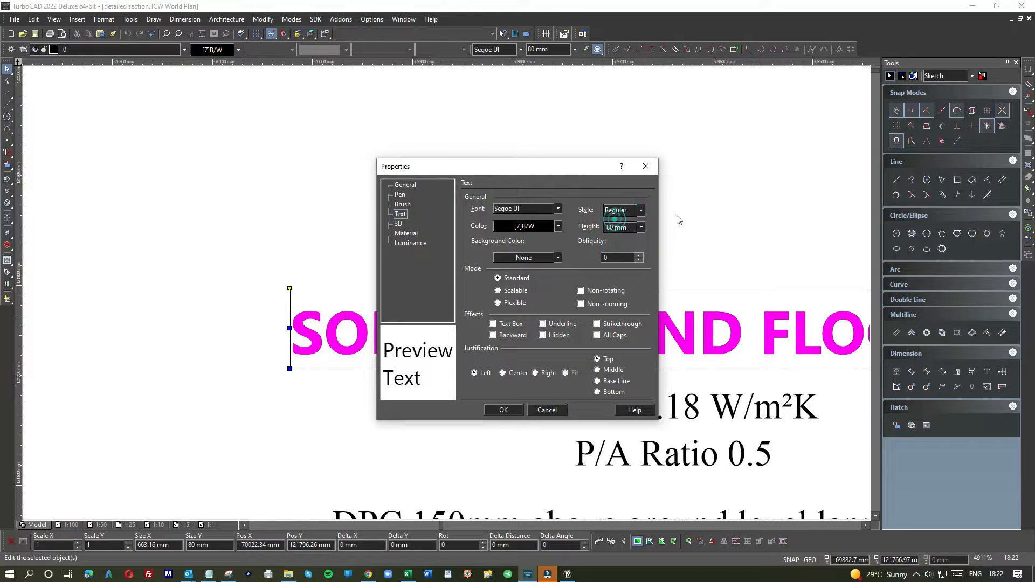
{"action": "left_click", "coordinate": [500, 412]}
{"action": "scroll", "coordinate": [546, 407], "scroll_direction": "down", "scroll_amount": 1}
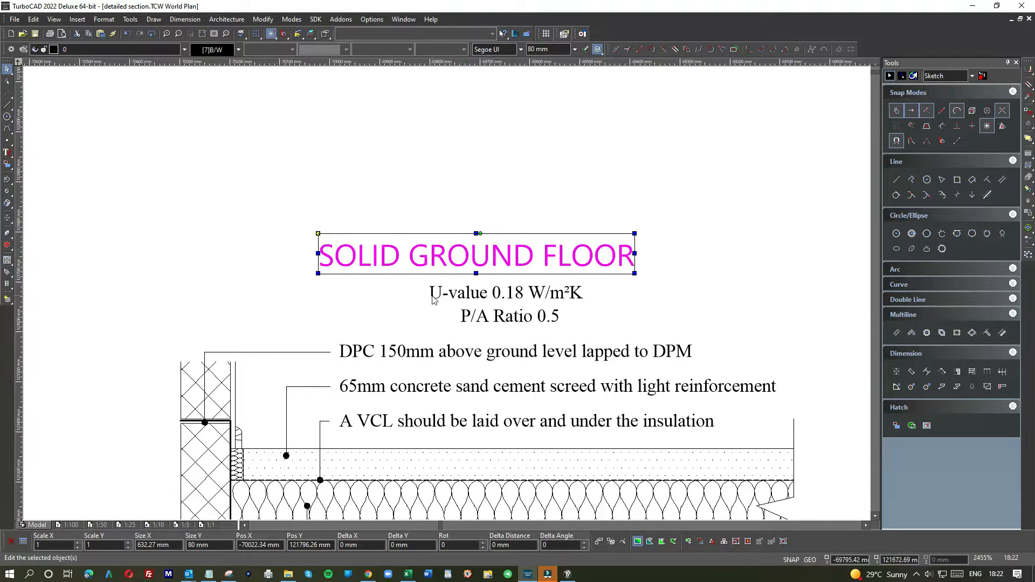
Change the SOLID GROUND FLOOR title's wording to SOLID CONCRETE INSULATED GROUND FLOOR
{"action": "scroll", "coordinate": [462, 291], "scroll_direction": "down", "scroll_amount": 1}
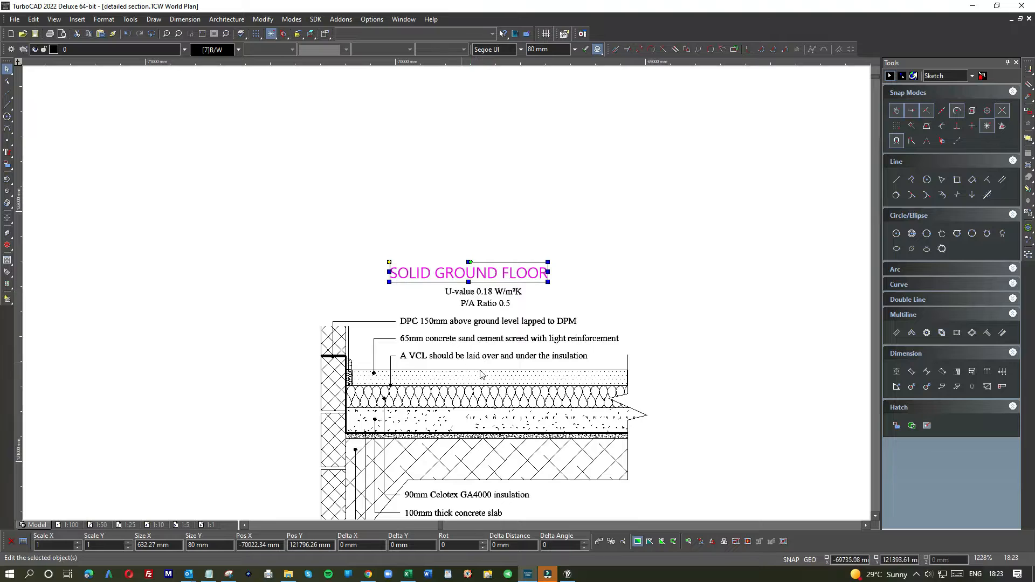
{"action": "double_click", "coordinate": [505, 274]}
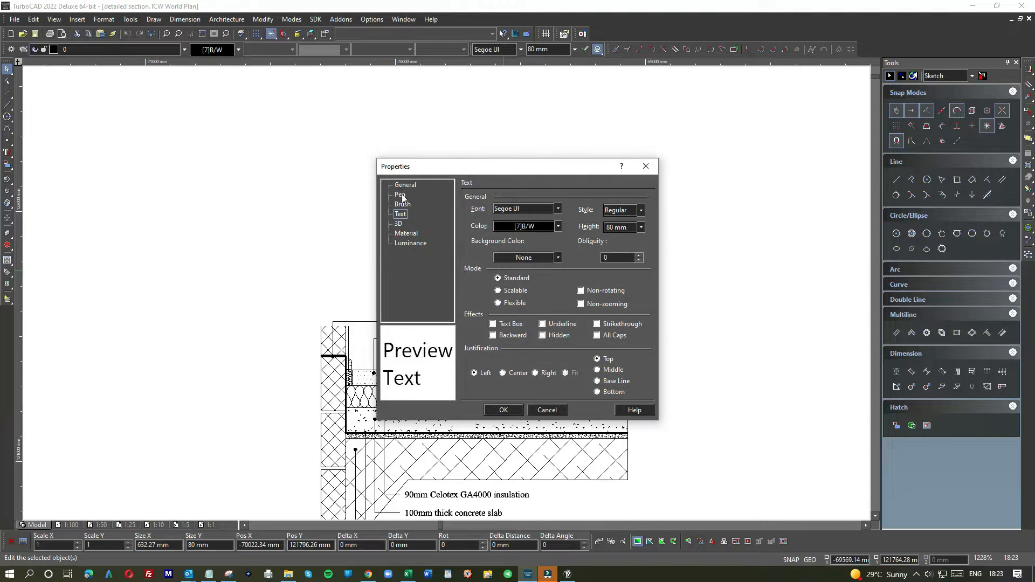
{"action": "left_click", "coordinate": [405, 185]}
{"action": "left_click", "coordinate": [534, 204]}
{"action": "left_click", "coordinate": [534, 204]}
{"action": "type", "text": "CONCRET"}
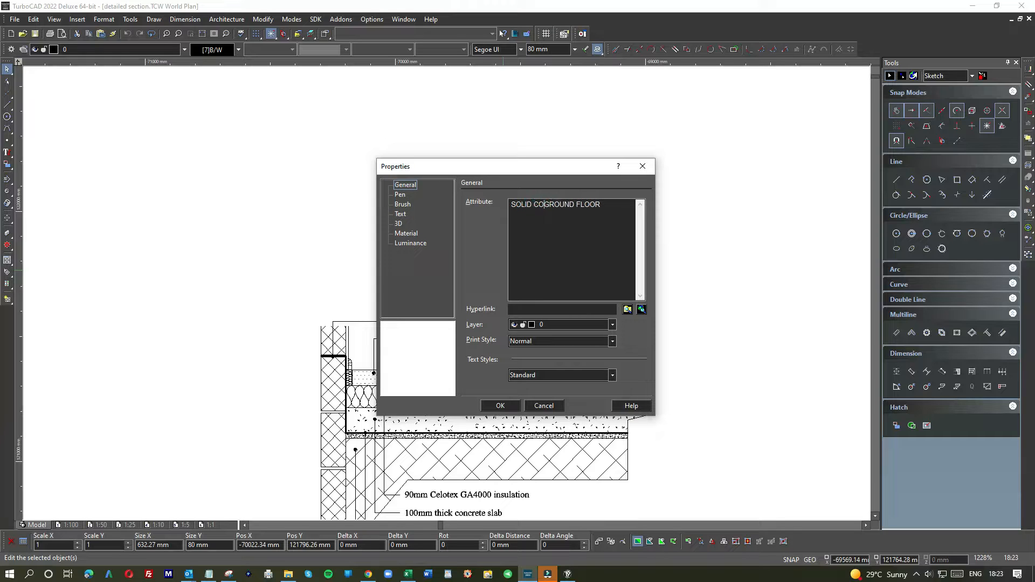
{"action": "type", "text": "E INSULATED"}
{"action": "left_click", "coordinate": [492, 410]}
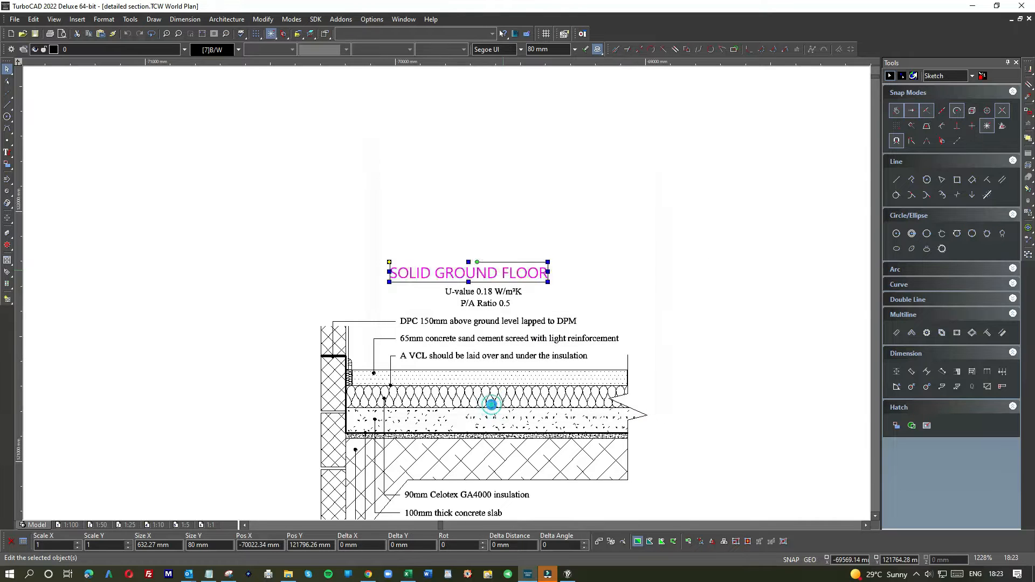
Move the ground floor title about 270 mm left and 250 mm up so it sits centred above the detail
{"action": "left_click", "coordinate": [454, 208]}
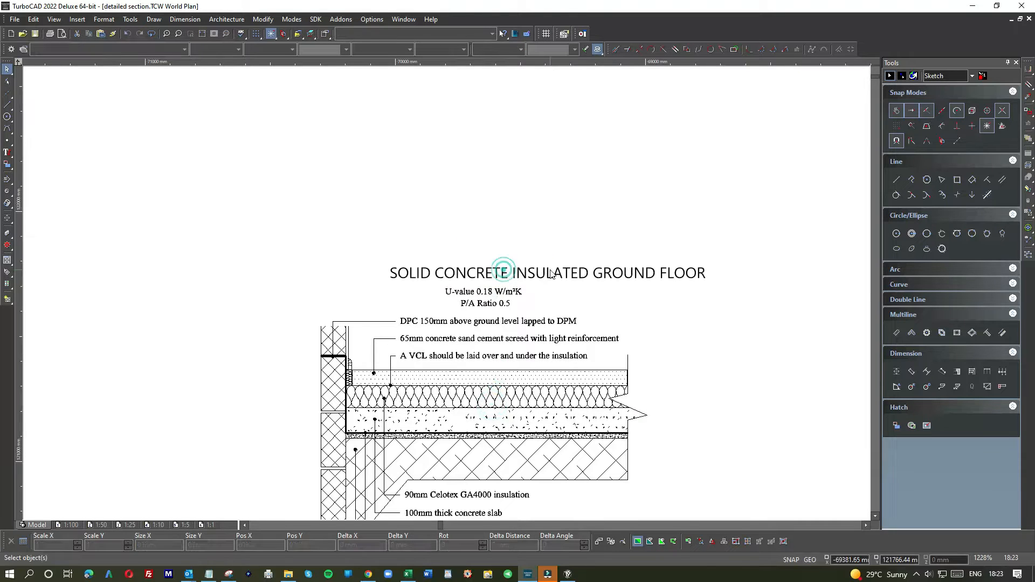
{"action": "left_click", "coordinate": [503, 271]}
{"action": "left_click_drag", "start_coordinate": [516, 275], "coordinate": [448, 212]}
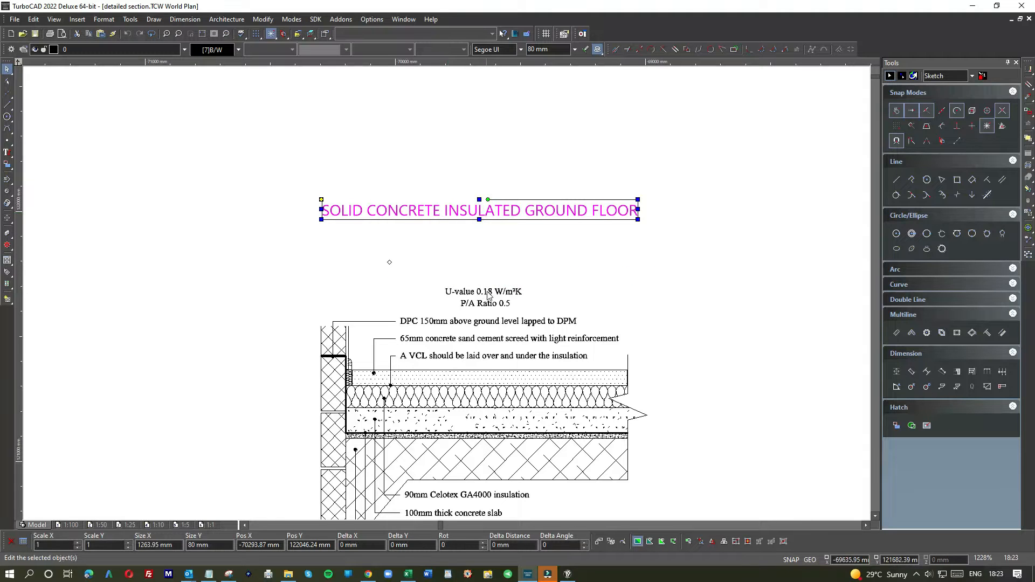
Set the font of the U-value 0.18 W/m²K line to Segoe UI
{"action": "left_click", "coordinate": [487, 292]}
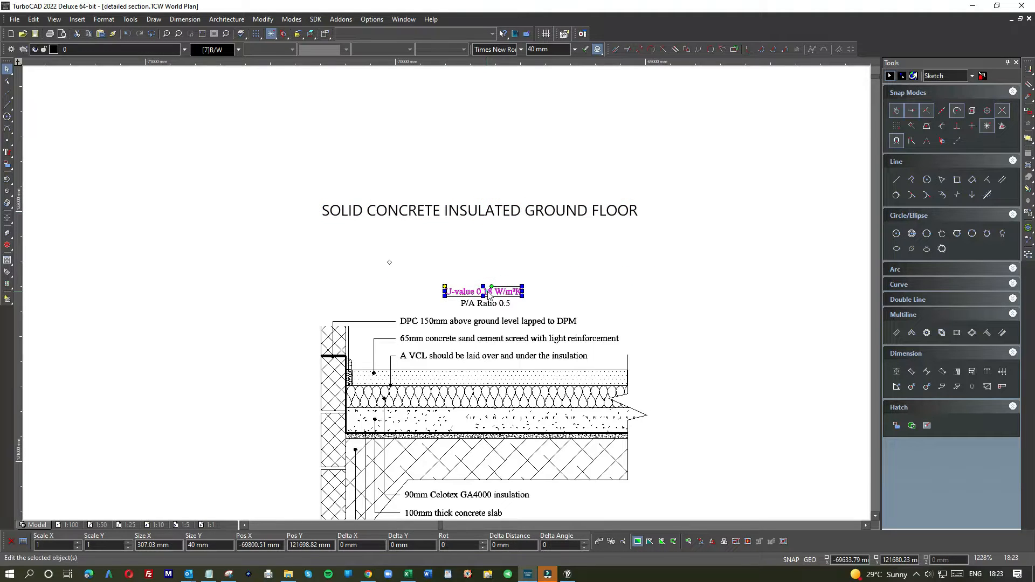
{"action": "double_click", "coordinate": [488, 292]}
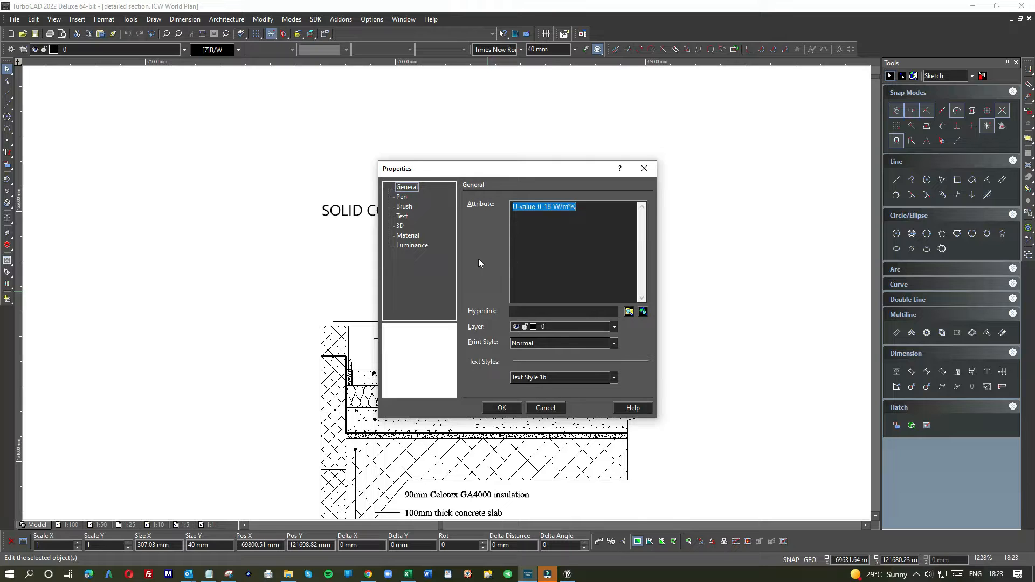
{"action": "left_click", "coordinate": [406, 217]}
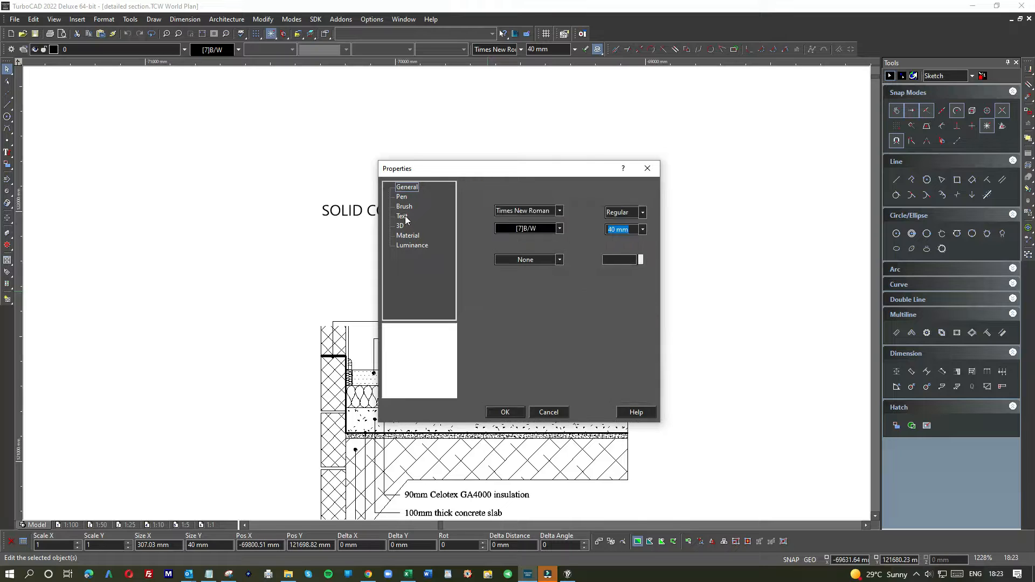
{"action": "left_click", "coordinate": [563, 211]}
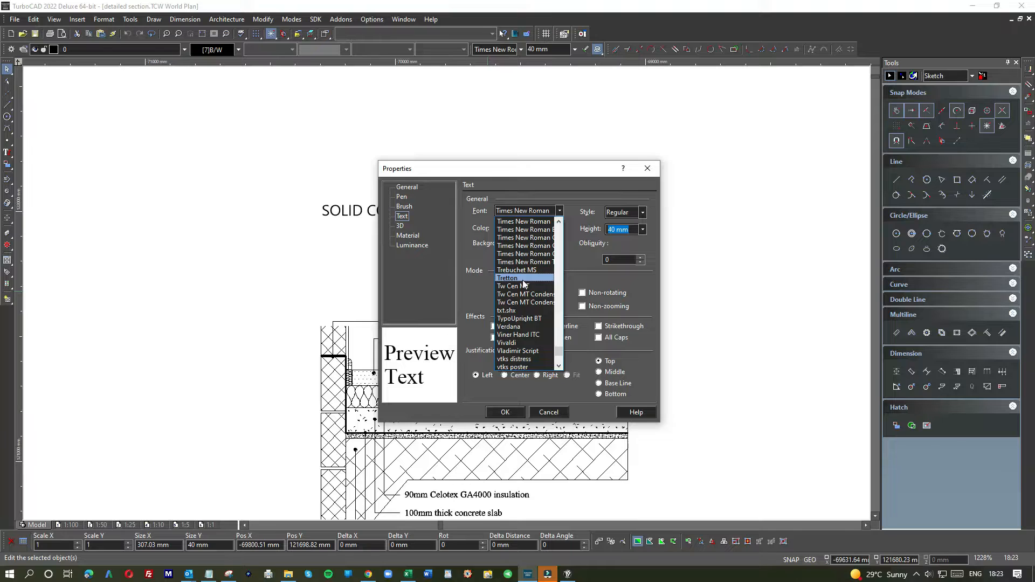
{"action": "scroll", "coordinate": [523, 283], "scroll_direction": "up", "scroll_amount": 10}
{"action": "left_click", "coordinate": [516, 277]}
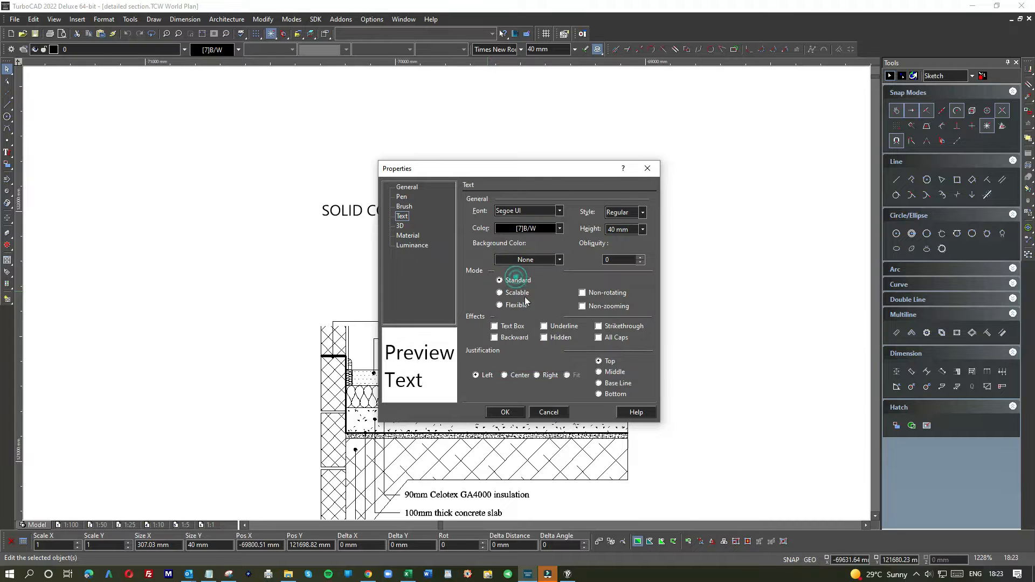
{"action": "left_click", "coordinate": [513, 412]}
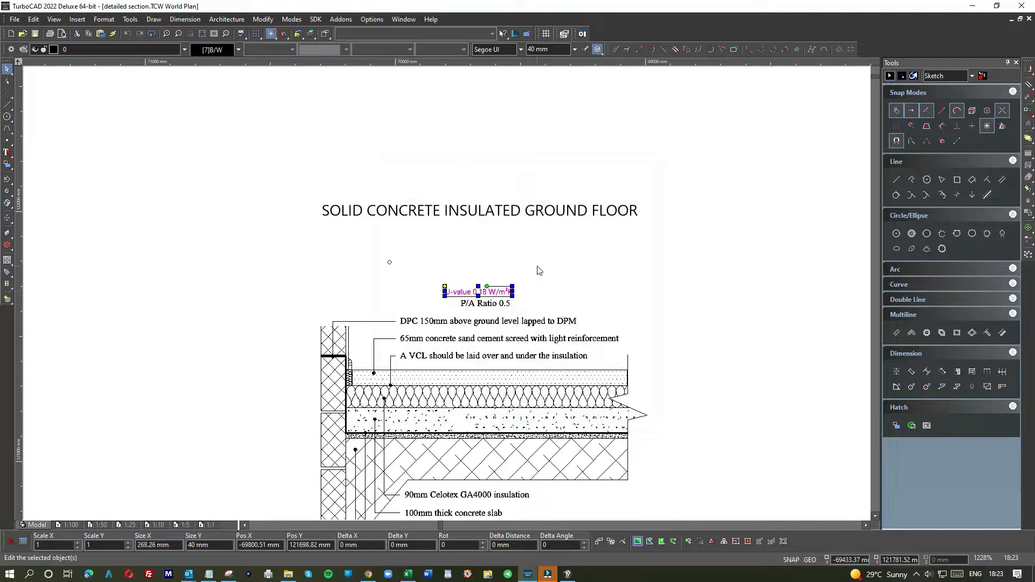
Move the U-value line up to sit centred just beneath the ground floor title
{"action": "left_click", "coordinate": [537, 269]}
{"action": "left_click", "coordinate": [494, 291]}
{"action": "left_click_drag", "start_coordinate": [494, 291], "coordinate": [490, 240]}
Set the font of the P/A Ratio 0.5 line to Segoe UI
{"action": "left_click", "coordinate": [488, 304]}
{"action": "double_click", "coordinate": [490, 305]}
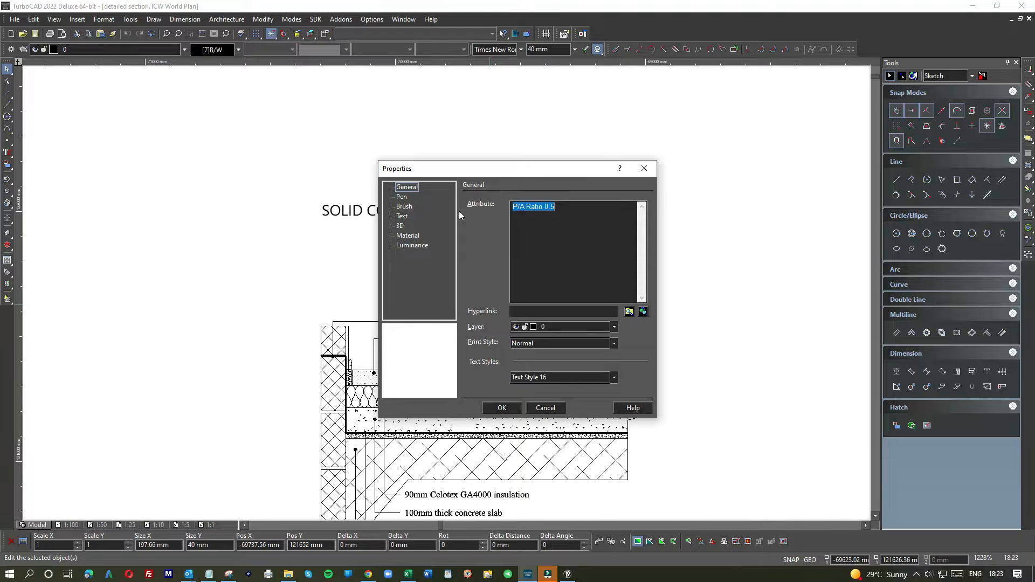
{"action": "left_click", "coordinate": [416, 216]}
{"action": "left_click", "coordinate": [559, 211]}
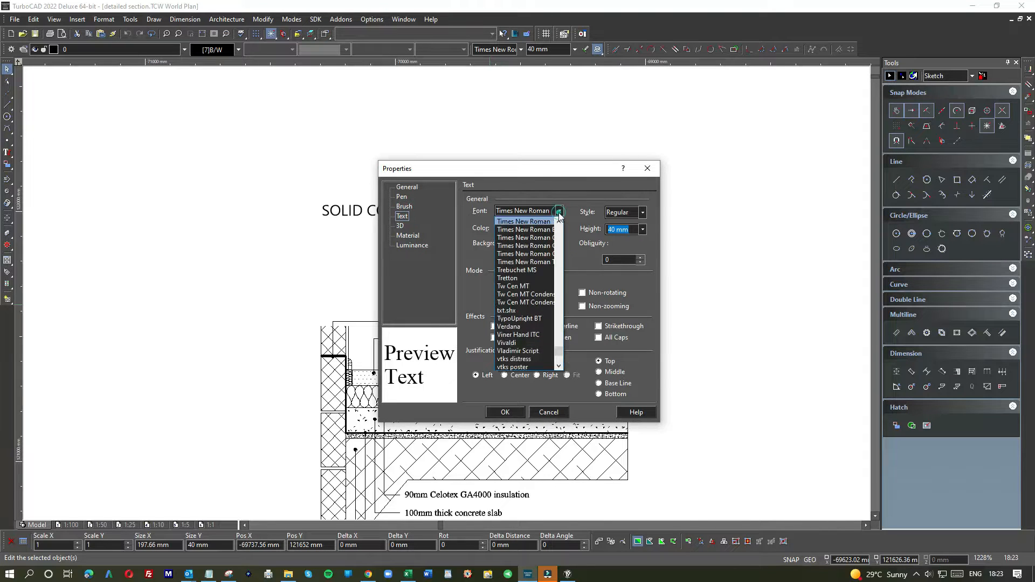
{"action": "scroll", "coordinate": [525, 269], "scroll_direction": "up", "scroll_amount": 3}
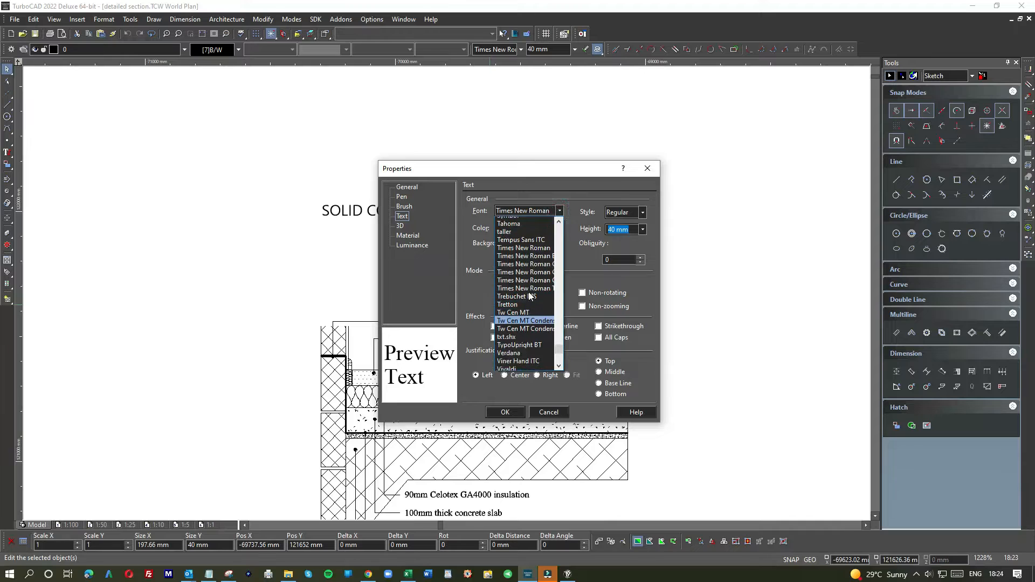
{"action": "scroll", "coordinate": [523, 253], "scroll_direction": "up", "scroll_amount": 10}
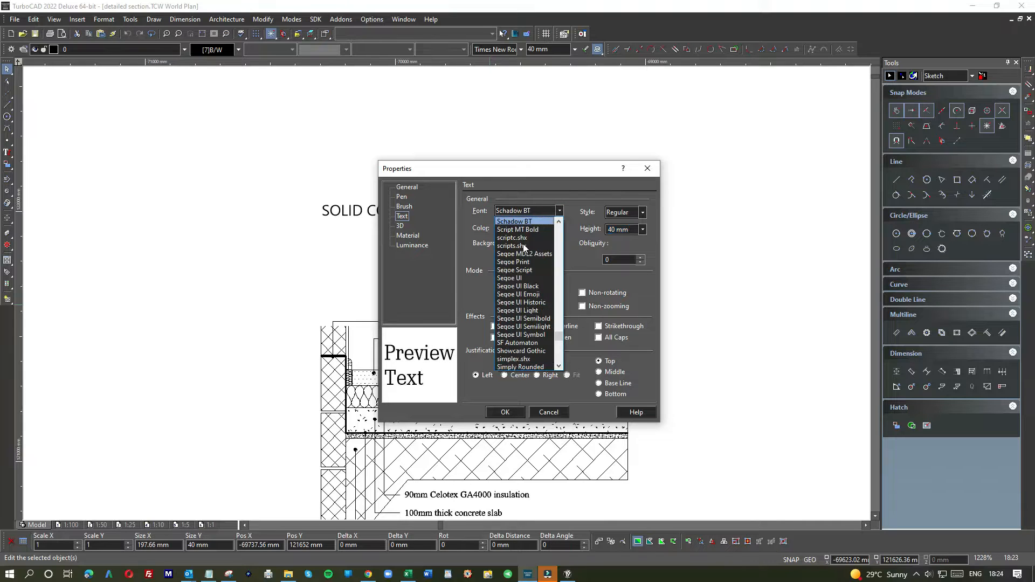
{"action": "left_click", "coordinate": [516, 279]}
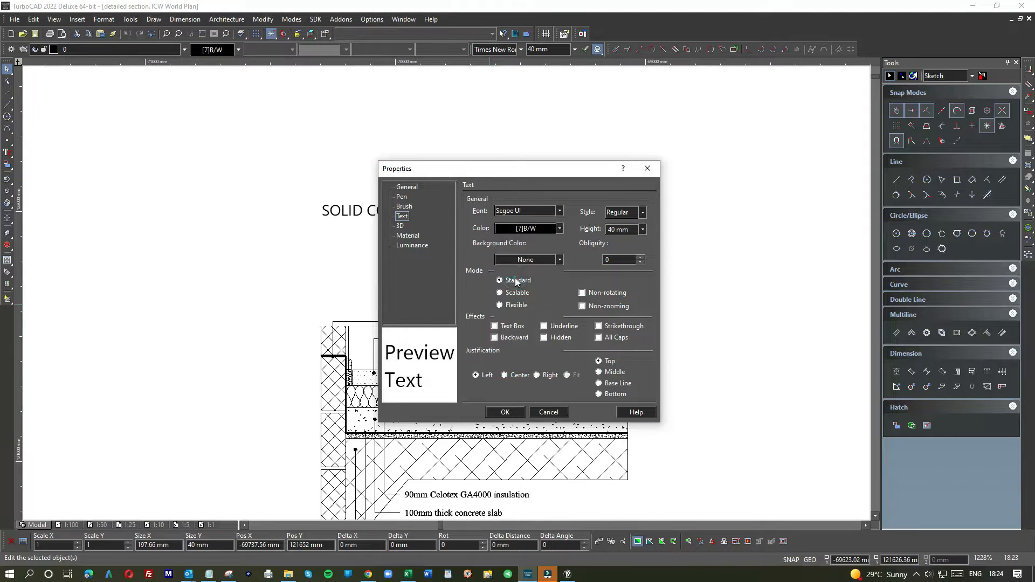
{"action": "left_click", "coordinate": [506, 412]}
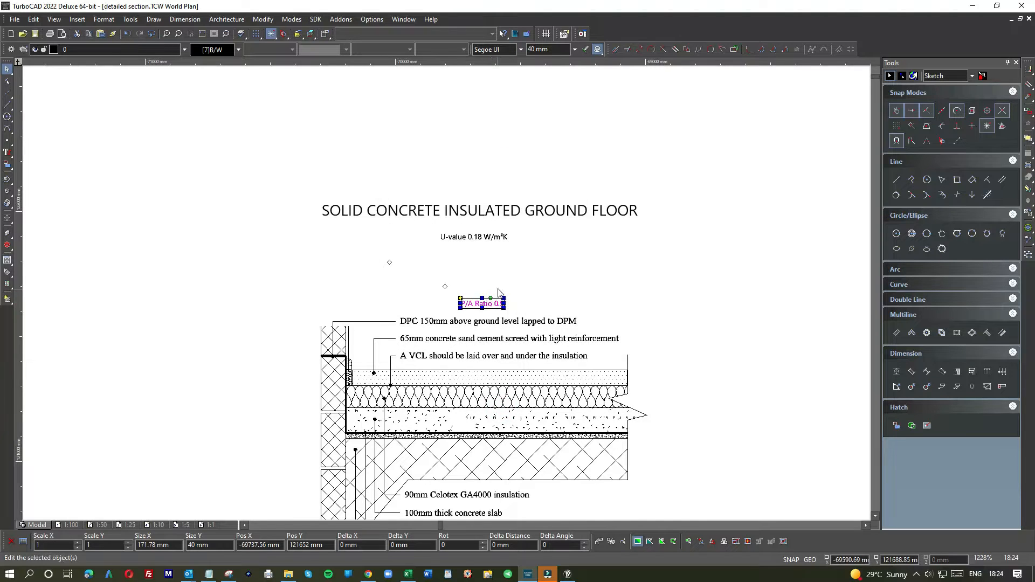
Move the P/A Ratio line about 210 mm up so it sits directly below the U-value line
{"action": "scroll", "coordinate": [491, 301], "scroll_direction": "up", "scroll_amount": 2}
{"action": "left_click_drag", "start_coordinate": [491, 304], "coordinate": [485, 252]}
{"action": "left_click_drag", "start_coordinate": [426, 215], "coordinate": [427, 215]}
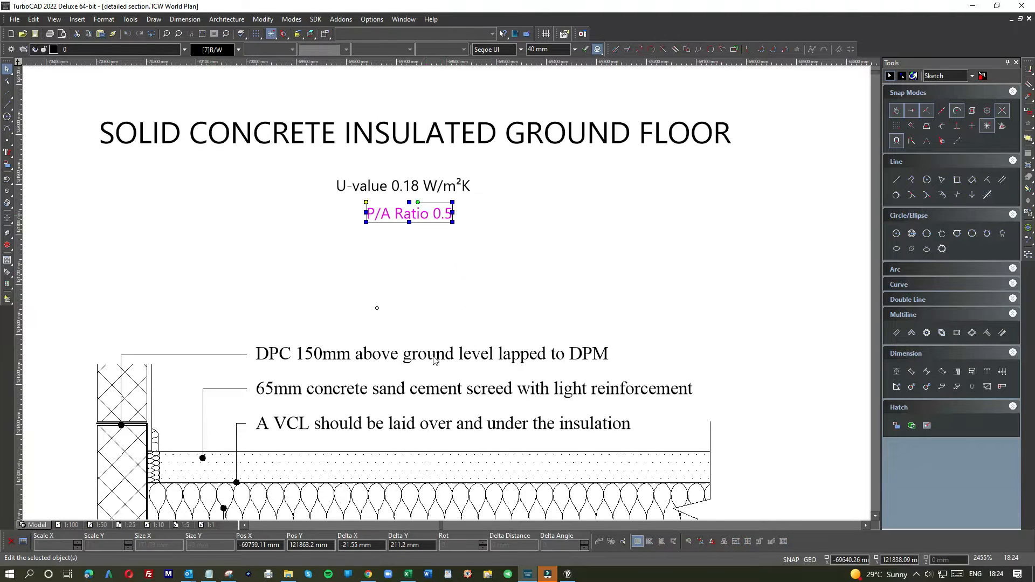
Set the font of the DPC 150mm above ground level note to Segoe UI
{"action": "left_click", "coordinate": [467, 359]}
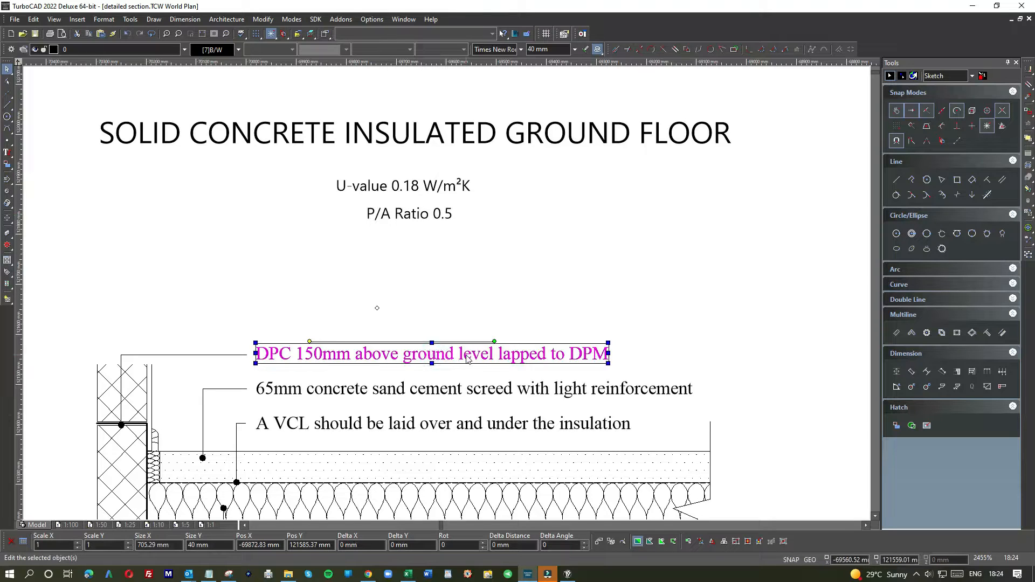
{"action": "double_click", "coordinate": [467, 357]}
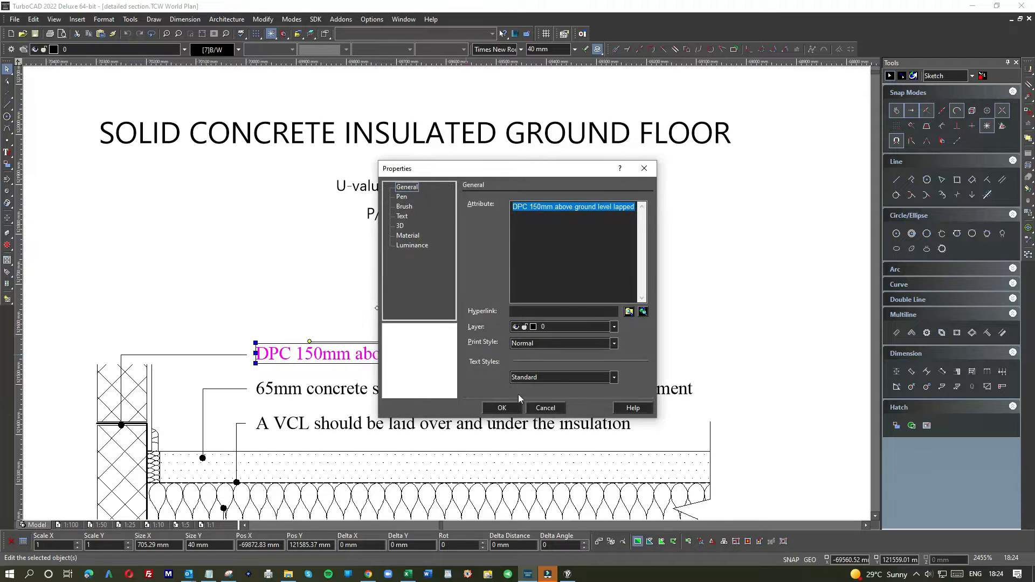
{"action": "left_click", "coordinate": [544, 409]}
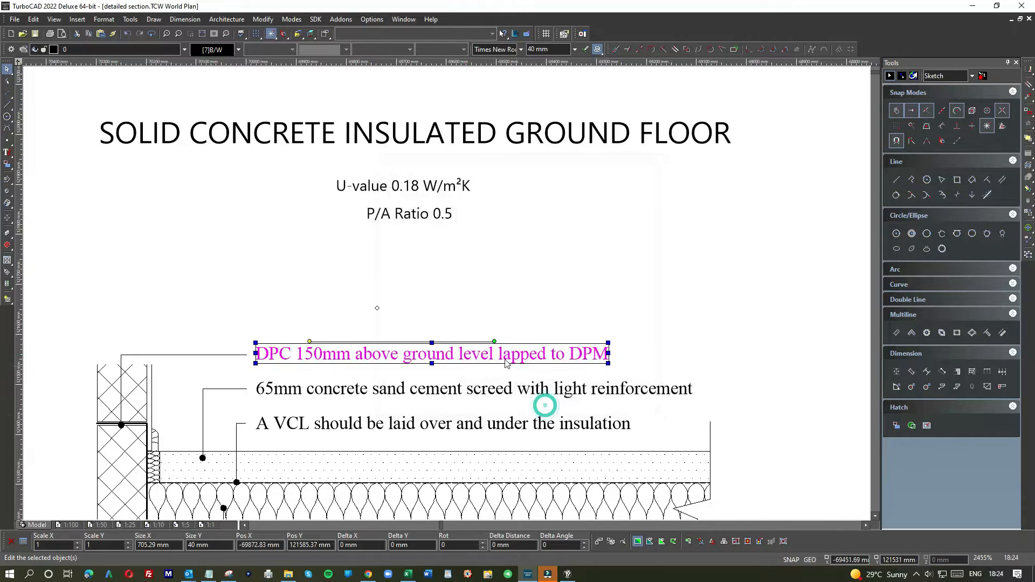
{"action": "left_click", "coordinate": [521, 49]}
{"action": "key", "text": "s"}
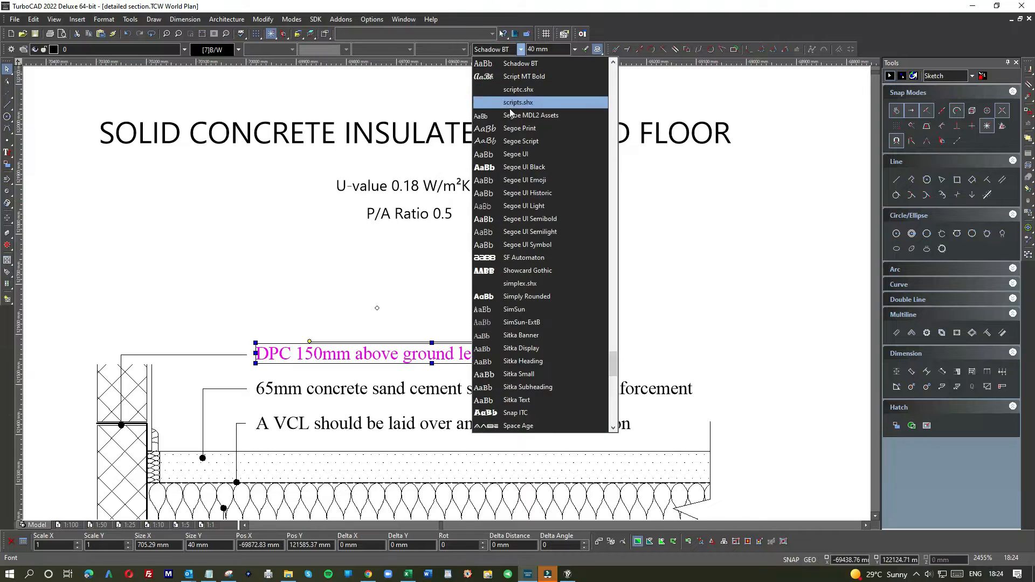
{"action": "left_click", "coordinate": [515, 155]}
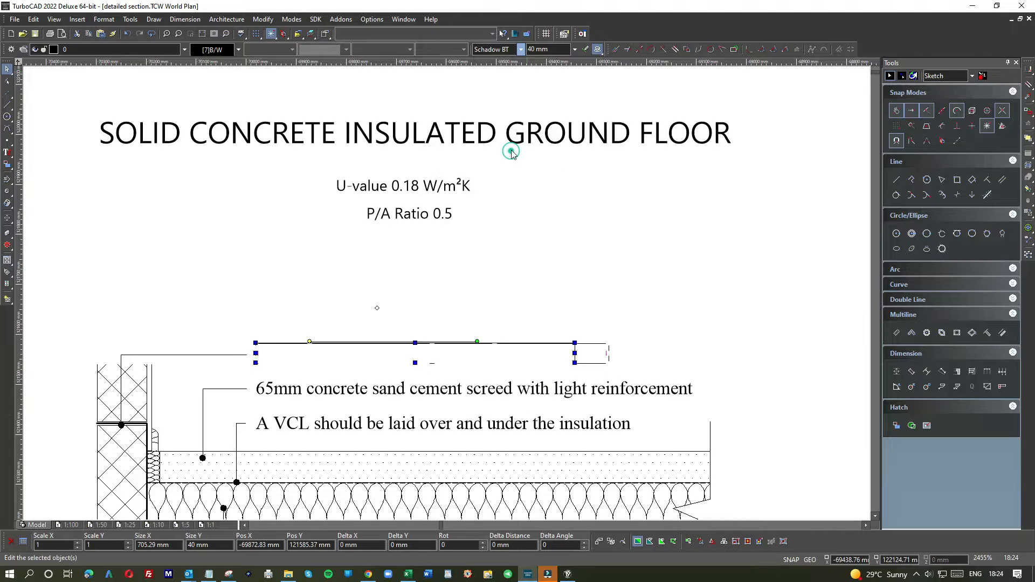
{"action": "left_click", "coordinate": [514, 251]}
Set the font of the 65mm concrete sand cement screed note to Segoe UI
{"action": "left_click", "coordinate": [473, 394]}
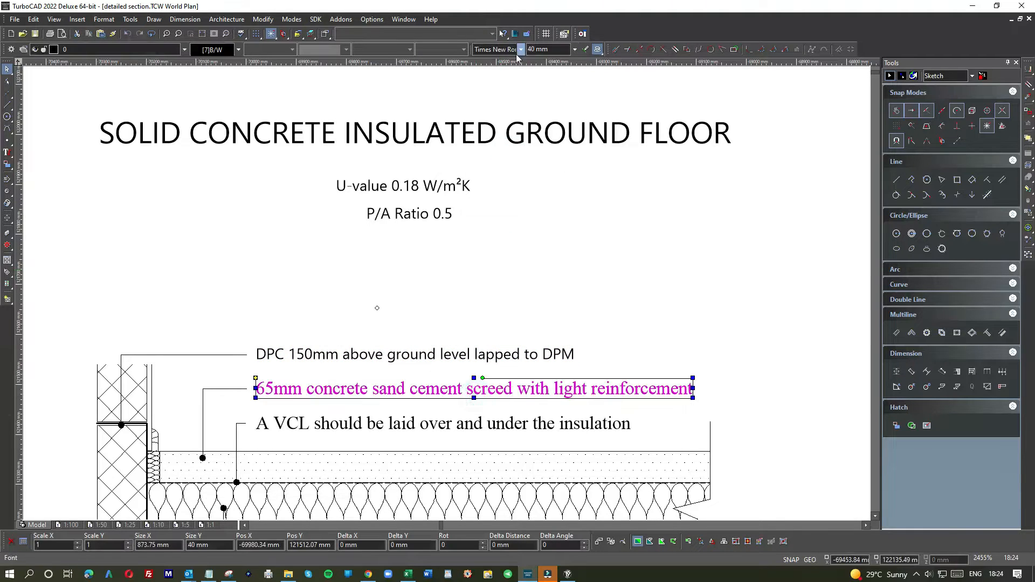
{"action": "left_click", "coordinate": [520, 49]}
{"action": "key", "text": "Down"}
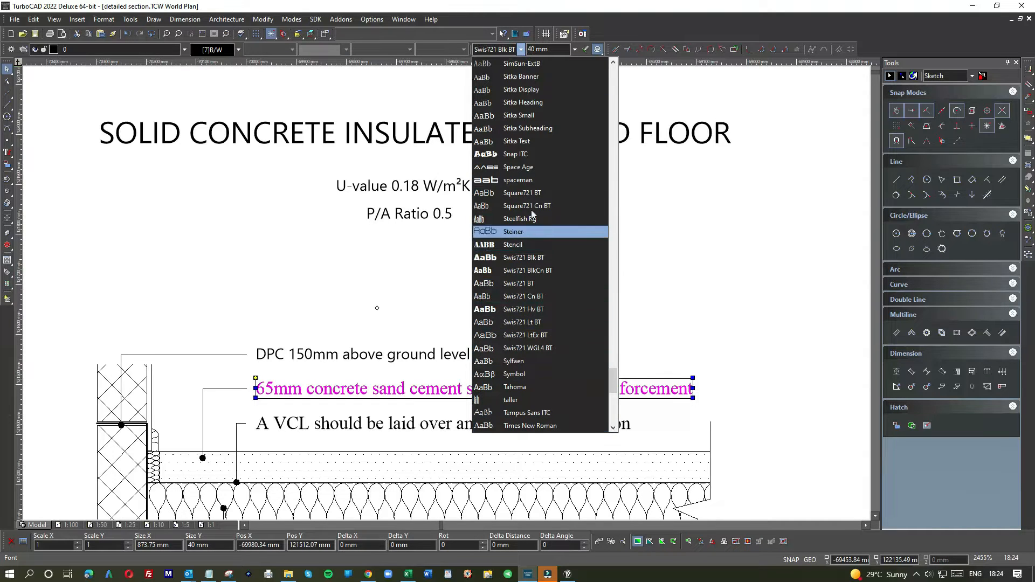
{"action": "scroll", "coordinate": [544, 192], "scroll_direction": "up", "scroll_amount": 3}
{"action": "scroll", "coordinate": [544, 192], "scroll_direction": "up", "scroll_amount": 2}
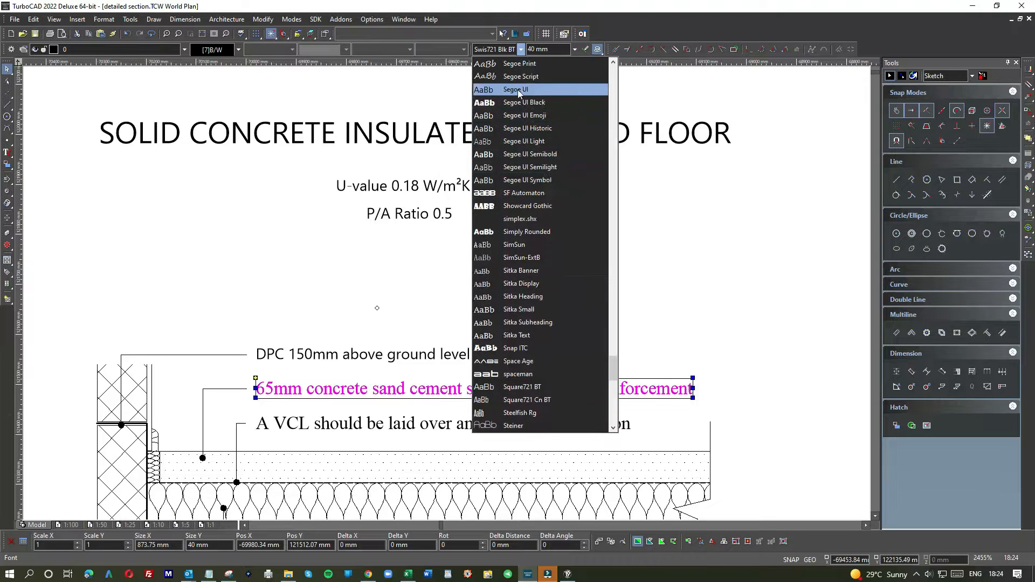
{"action": "left_click", "coordinate": [518, 90]}
Set the font of the VCL note above the insulation to Segoe UI
{"action": "left_click", "coordinate": [491, 425]}
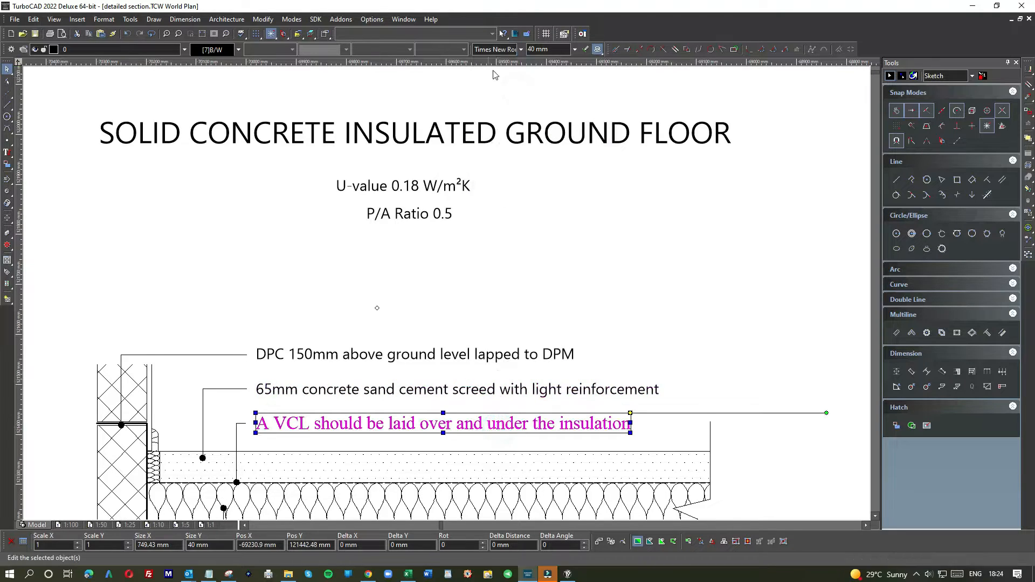
{"action": "left_click", "coordinate": [521, 49]}
{"action": "scroll", "coordinate": [523, 236], "scroll_direction": "up", "scroll_amount": 6}
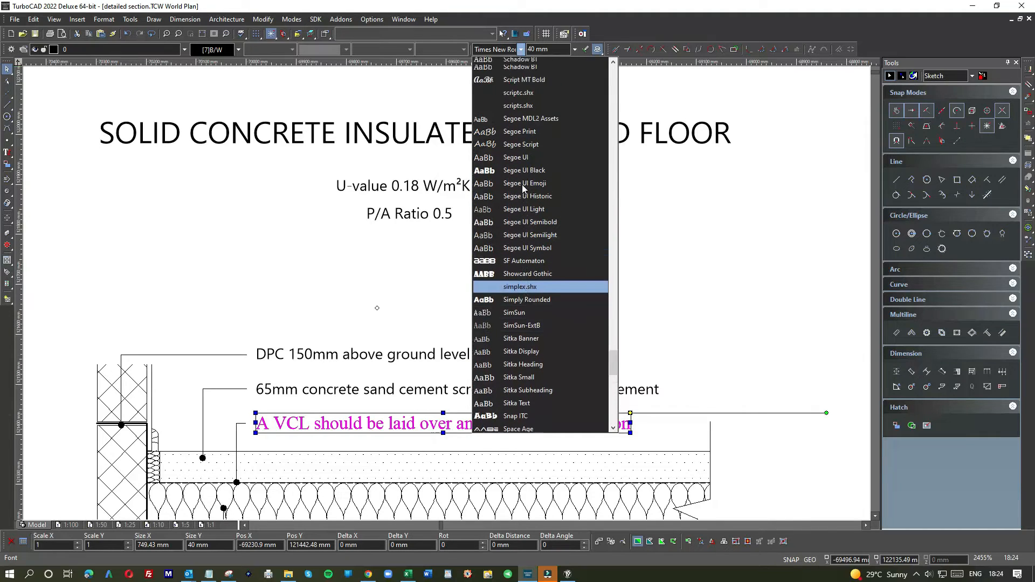
{"action": "left_click", "coordinate": [516, 169]}
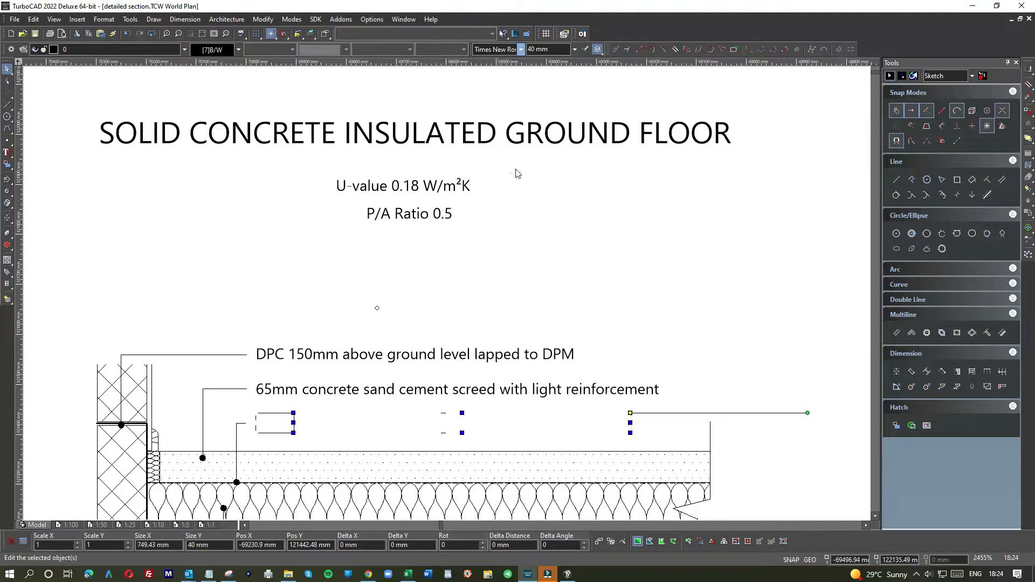
{"action": "left_click", "coordinate": [532, 262]}
Set the font of the 90mm Celotex GA4000 insulation note below the floor section to Segoe UI
{"action": "scroll", "coordinate": [419, 305], "scroll_direction": "down", "scroll_amount": 4}
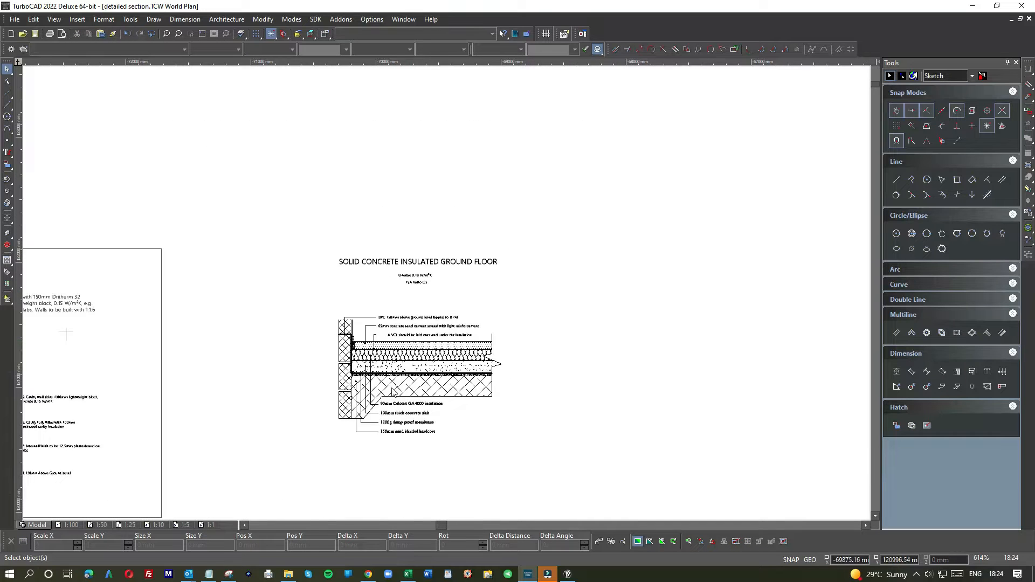
{"action": "scroll", "coordinate": [394, 392], "scroll_direction": "up", "scroll_amount": 4}
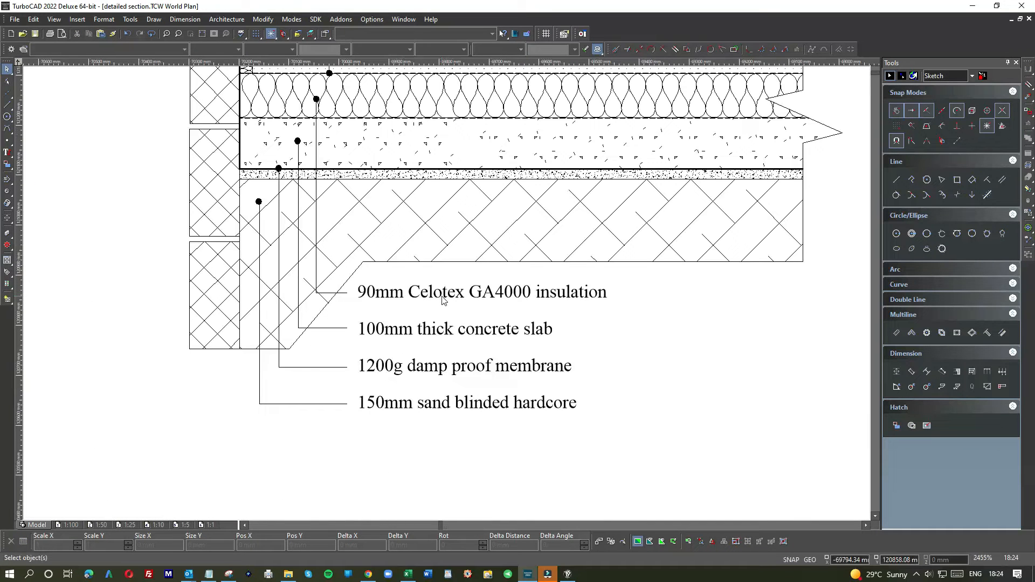
{"action": "left_click", "coordinate": [462, 291]}
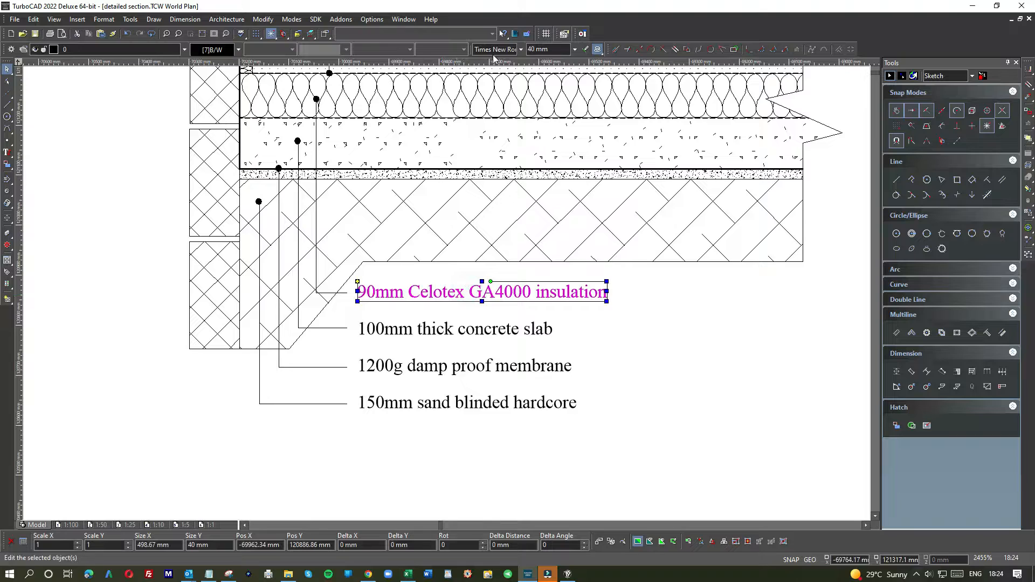
{"action": "left_click", "coordinate": [508, 50]}
{"action": "scroll", "coordinate": [558, 233], "scroll_direction": "up", "scroll_amount": 4}
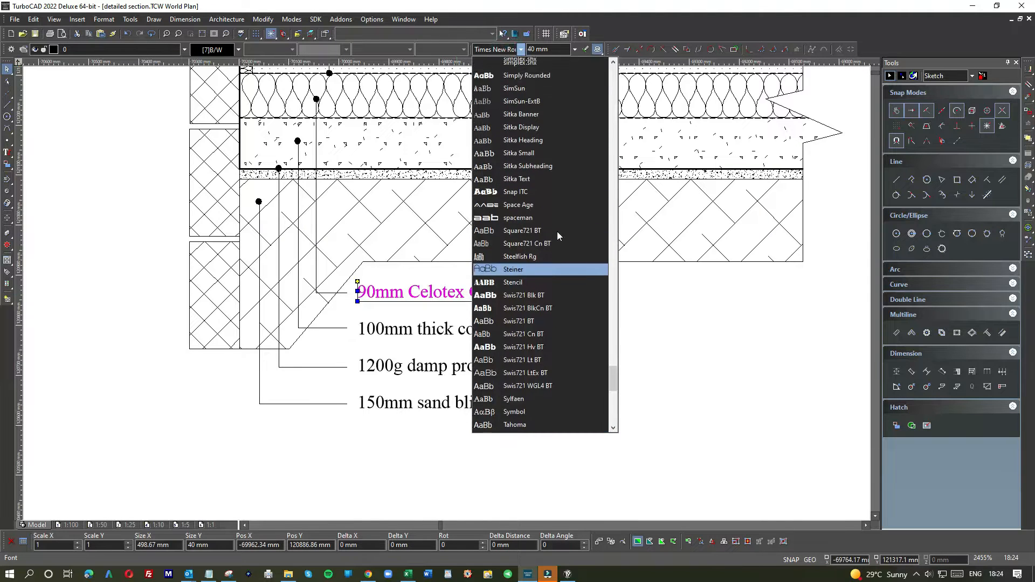
{"action": "scroll", "coordinate": [557, 231], "scroll_direction": "up", "scroll_amount": 3}
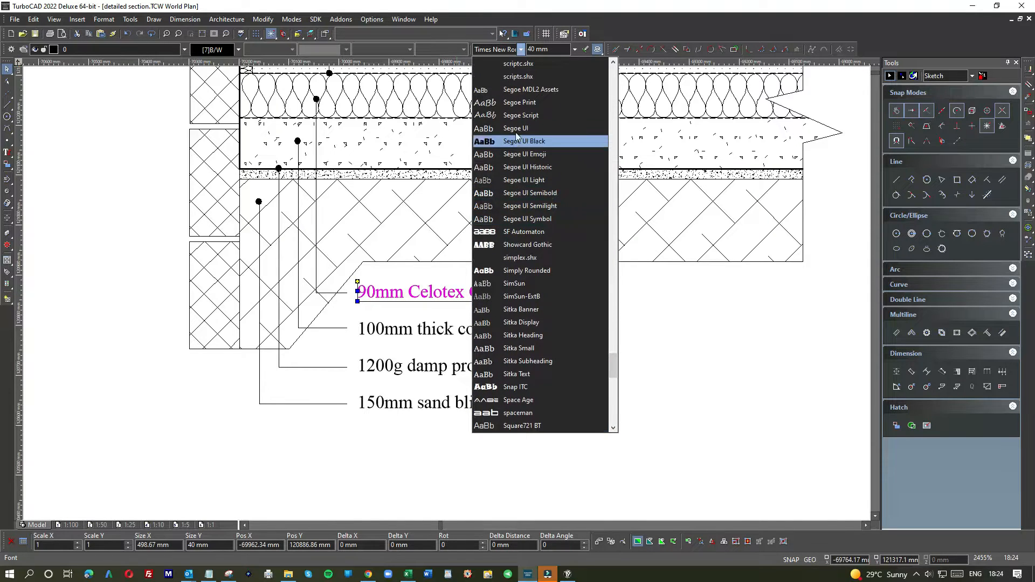
{"action": "left_click", "coordinate": [517, 134]}
Set the font of the 100mm thick concrete slab note to Segoe UI and deselect it
{"action": "left_click", "coordinate": [477, 333]}
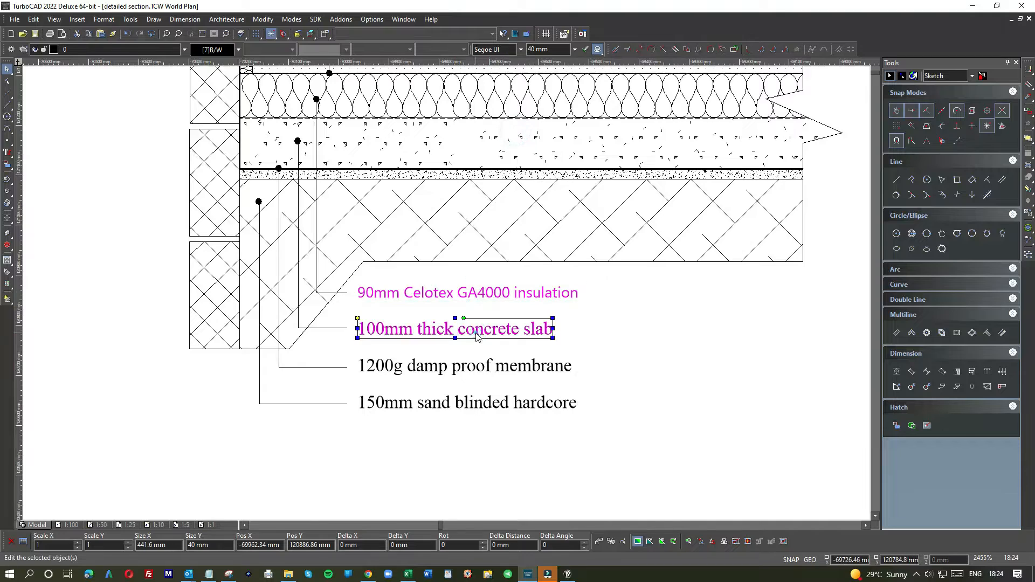
{"action": "left_click", "coordinate": [521, 49]}
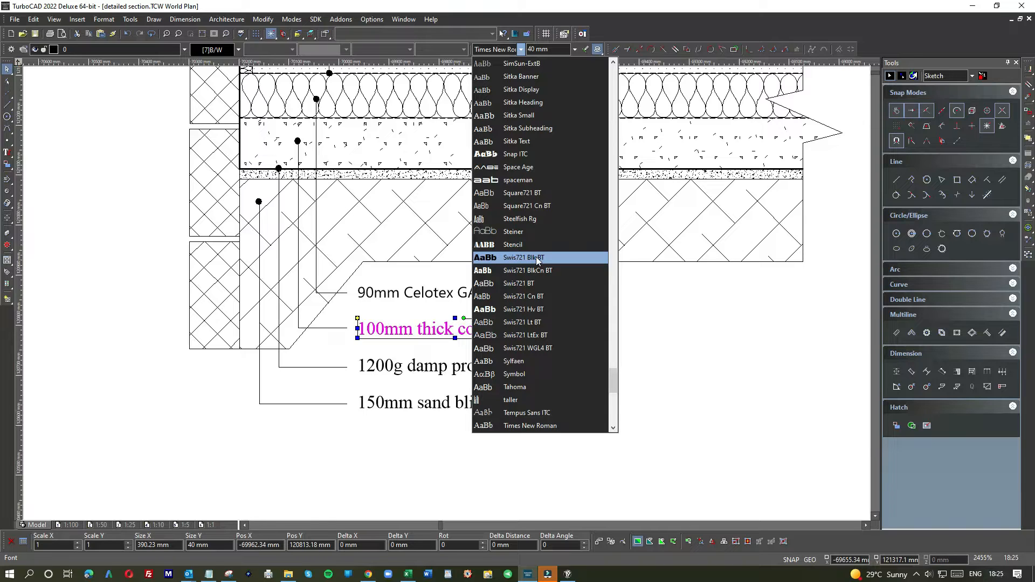
{"action": "scroll", "coordinate": [536, 257], "scroll_direction": "up", "scroll_amount": 12}
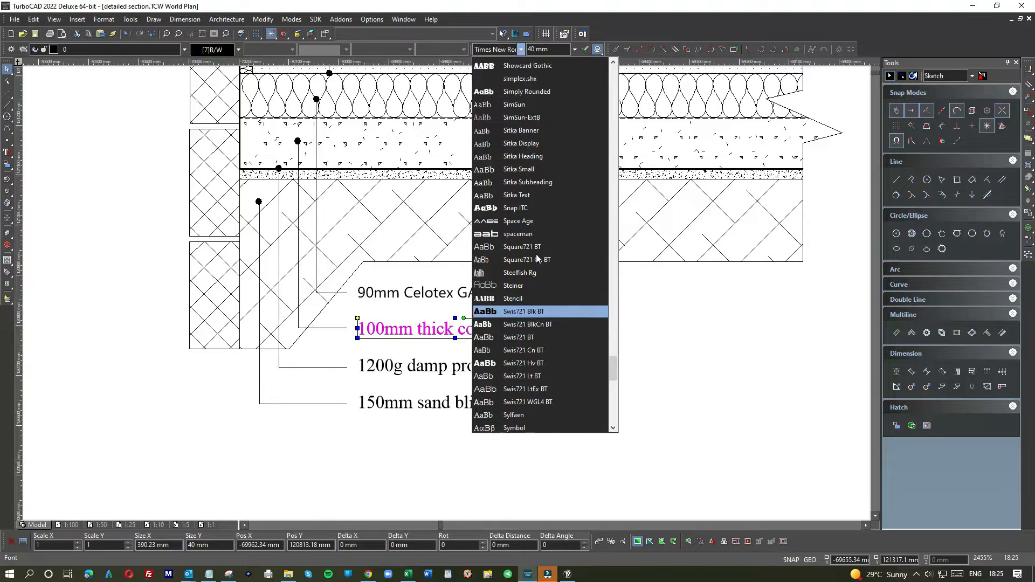
{"action": "scroll", "coordinate": [542, 285], "scroll_direction": "down", "scroll_amount": 2}
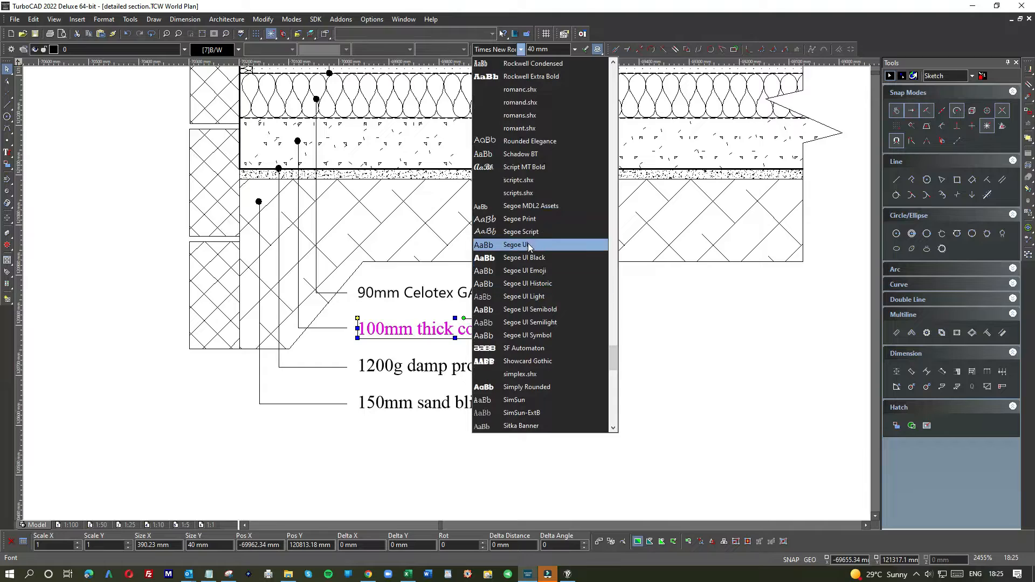
{"action": "left_click", "coordinate": [526, 245]}
{"action": "left_click", "coordinate": [599, 353]}
Set the font of the 1200g damp proof membrane note to Segoe UI
{"action": "left_click", "coordinate": [474, 372]}
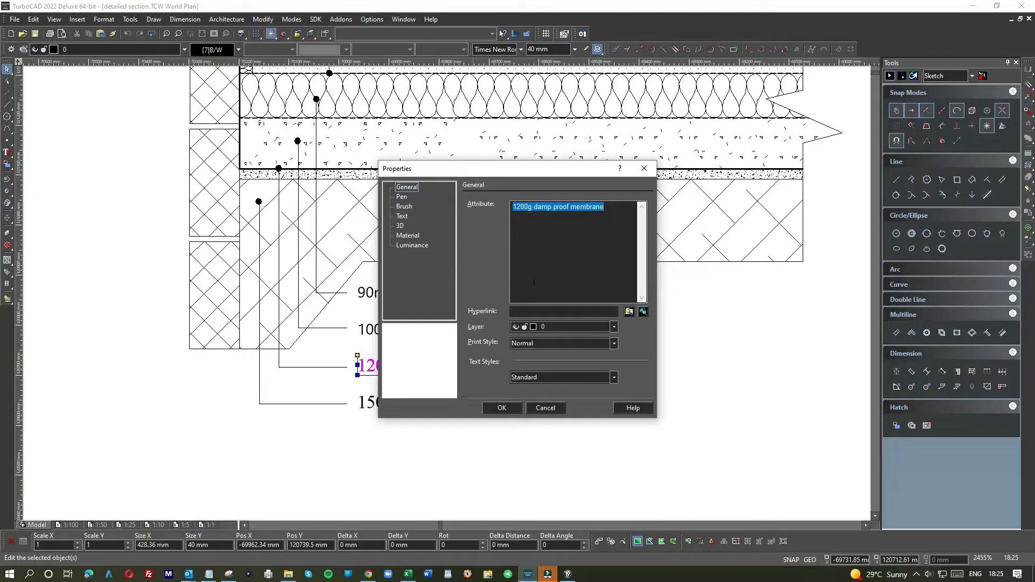
{"action": "left_click", "coordinate": [537, 408]}
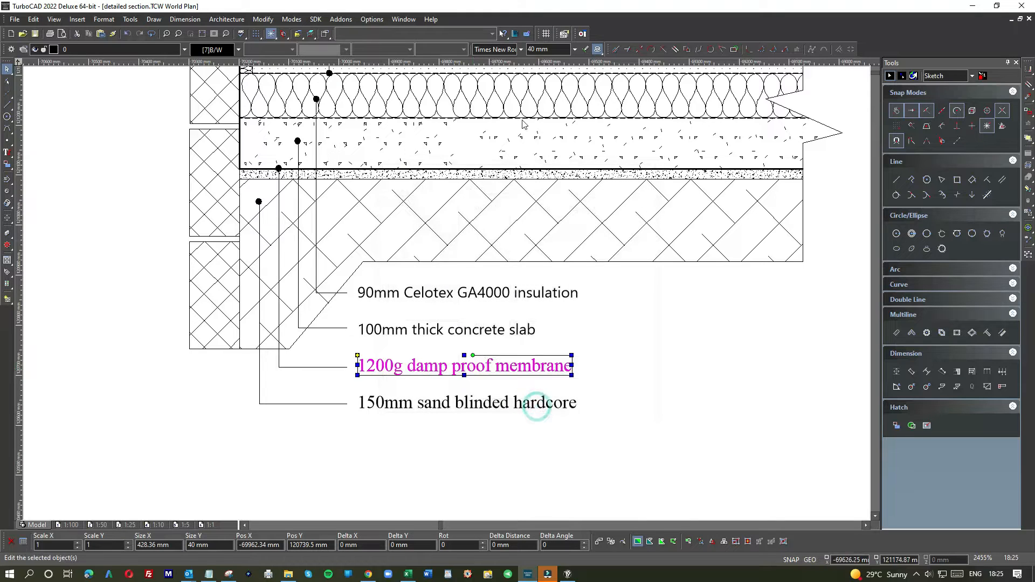
{"action": "left_click", "coordinate": [507, 48]}
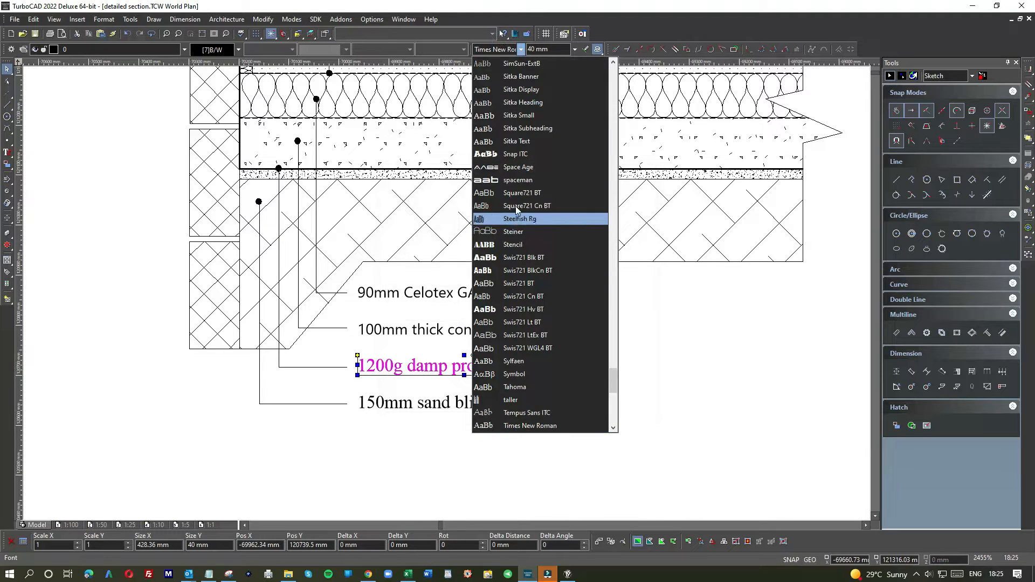
{"action": "scroll", "coordinate": [517, 233], "scroll_direction": "up", "scroll_amount": 2}
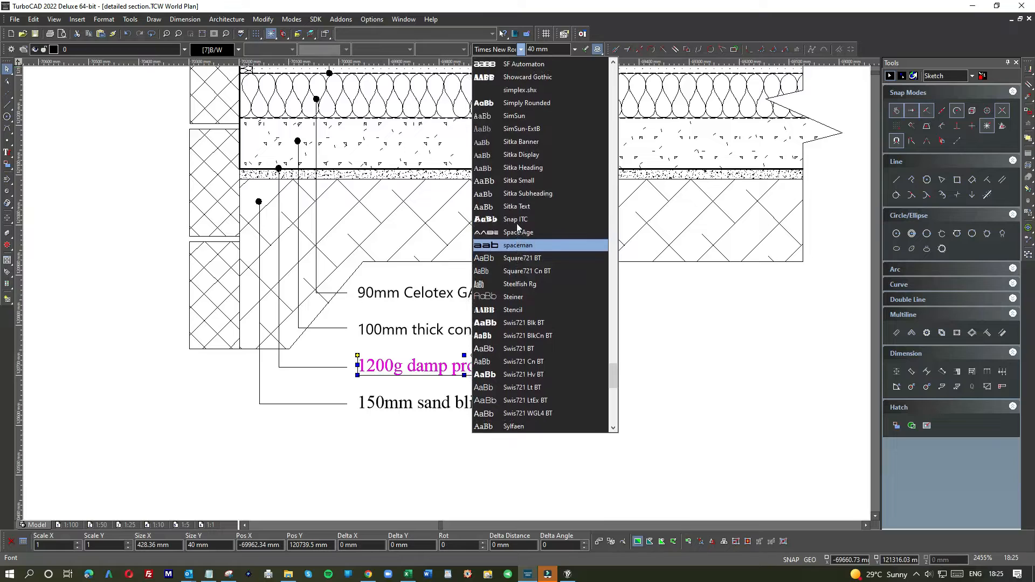
{"action": "scroll", "coordinate": [524, 182], "scroll_direction": "up", "scroll_amount": 3}
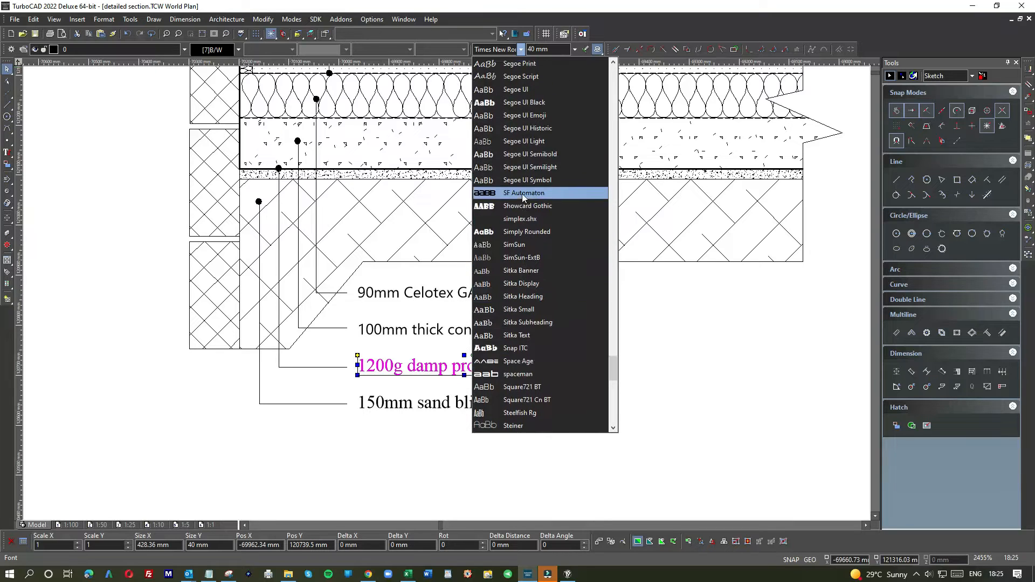
{"action": "left_click", "coordinate": [521, 90]}
Set the font of the 150mm sand blinded hardcore note to Segoe UI and deselect it
{"action": "left_click", "coordinate": [486, 416]}
{"action": "left_click", "coordinate": [495, 410]}
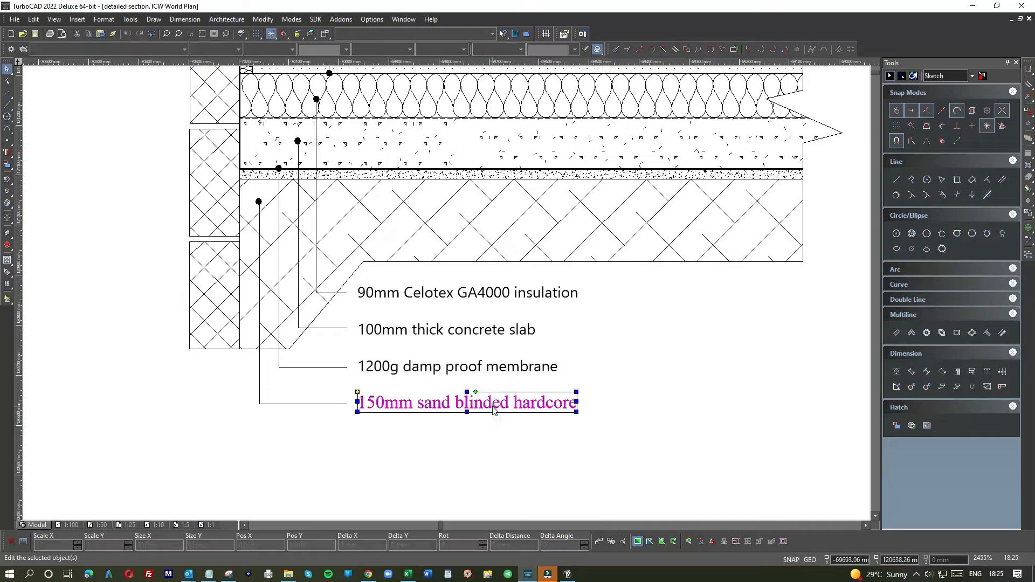
{"action": "left_click", "coordinate": [521, 49]}
{"action": "scroll", "coordinate": [522, 232], "scroll_direction": "up", "scroll_amount": 5}
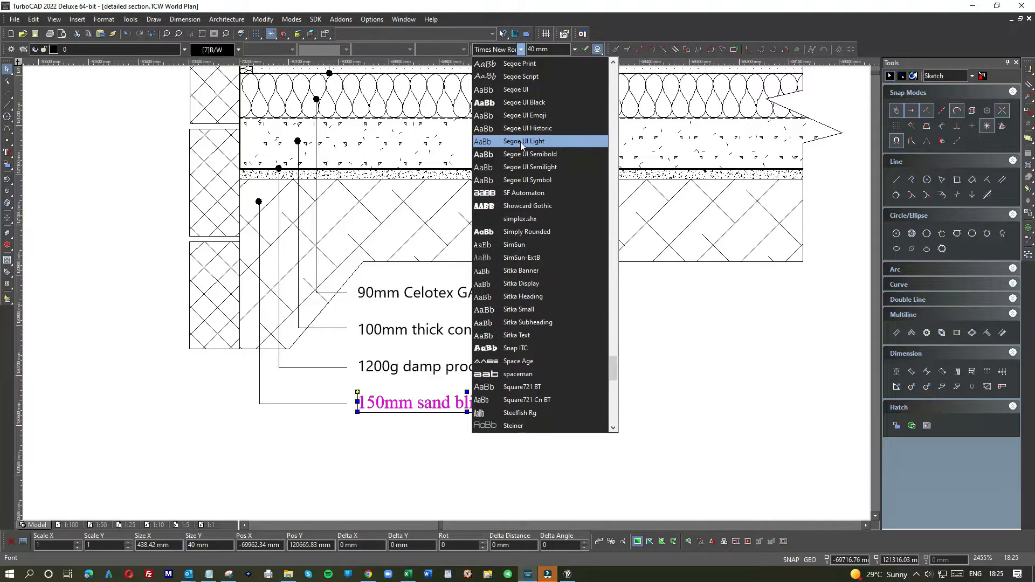
{"action": "left_click", "coordinate": [524, 94]}
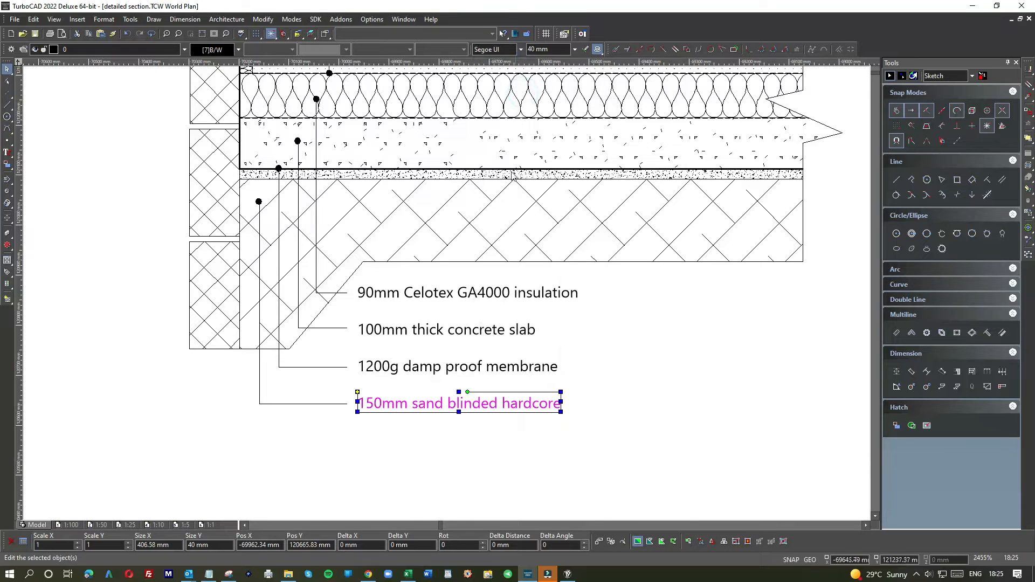
{"action": "left_click", "coordinate": [607, 340]}
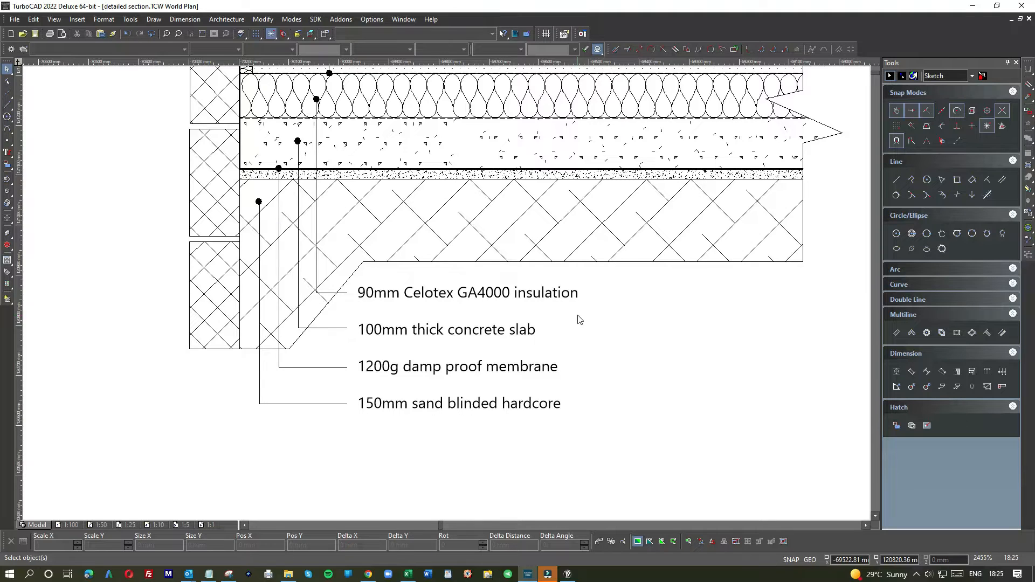
Move the VCL note about 76 mm left so it lines up with the start of the DPC and screed notes above
{"action": "scroll", "coordinate": [579, 319], "scroll_direction": "down", "scroll_amount": 2}
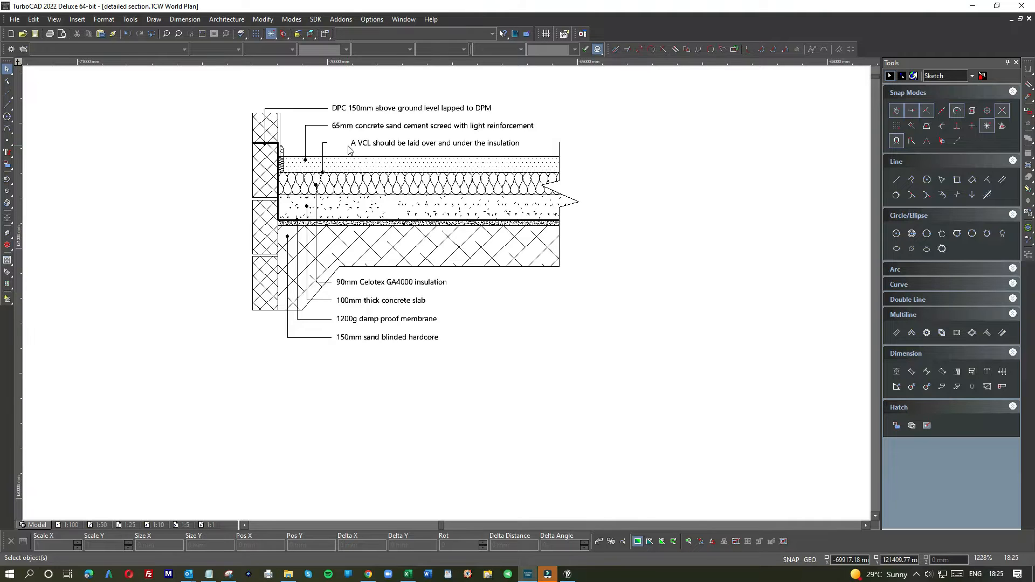
{"action": "scroll", "coordinate": [350, 149], "scroll_direction": "up", "scroll_amount": 4}
{"action": "left_click", "coordinate": [501, 294]}
{"action": "left_click_drag", "start_coordinate": [545, 291], "coordinate": [469, 292]}
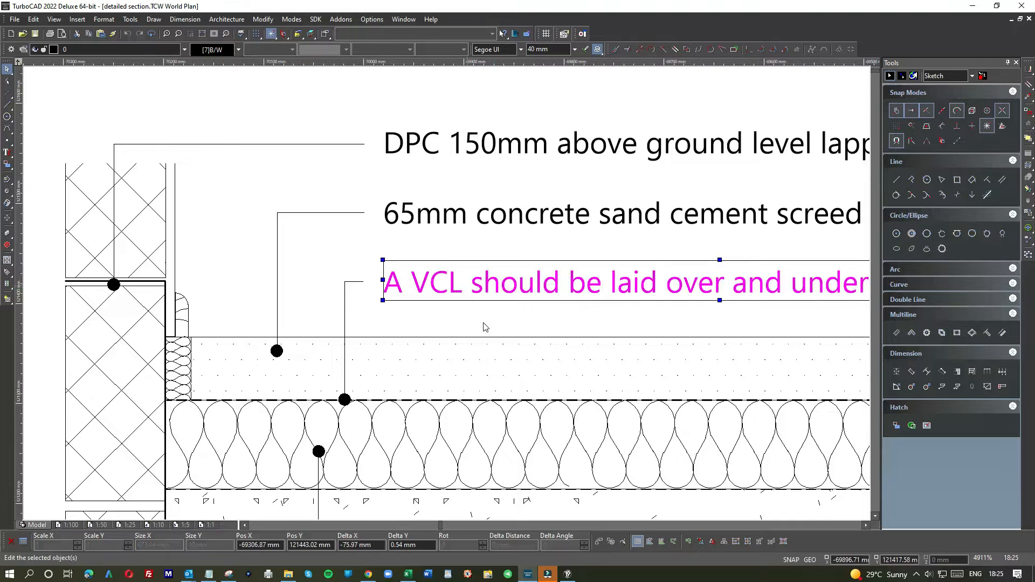
{"action": "left_click", "coordinate": [487, 322]}
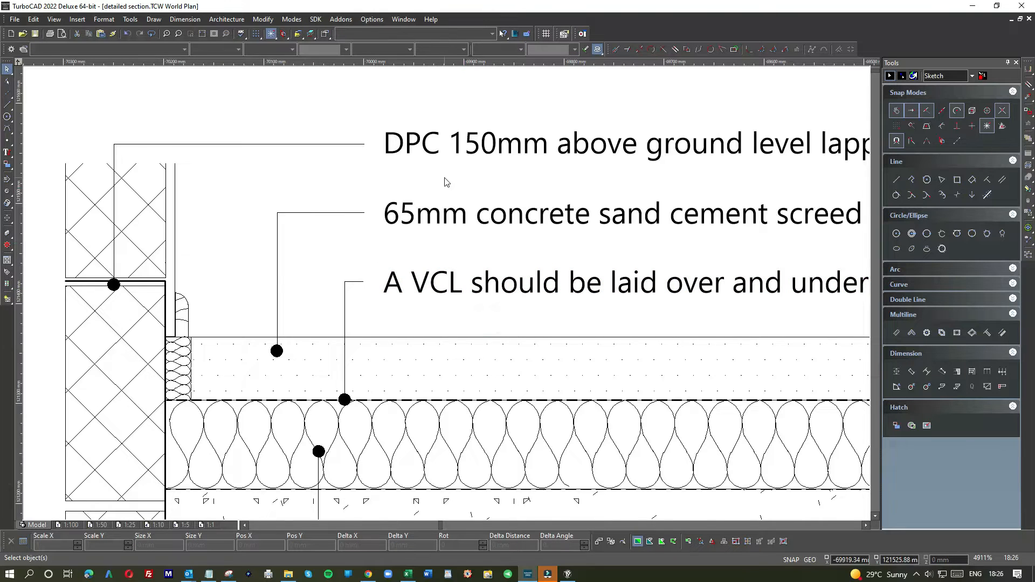
{"action": "scroll", "coordinate": [448, 294], "scroll_direction": "down", "scroll_amount": 2}
{"action": "scroll", "coordinate": [460, 323], "scroll_direction": "down", "scroll_amount": 2}
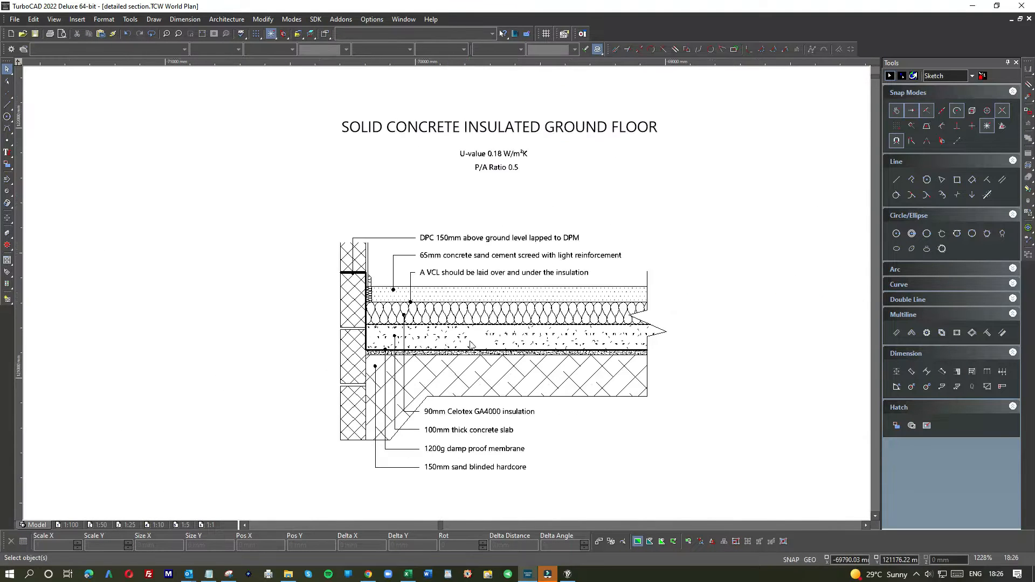
Examine the floor build-up alongside the browser product pages for the Baseline 3 Slimline 3mm floor membrane and the Celotex GA4075 board
{"action": "scroll", "coordinate": [469, 341], "scroll_direction": "up", "scroll_amount": 2}
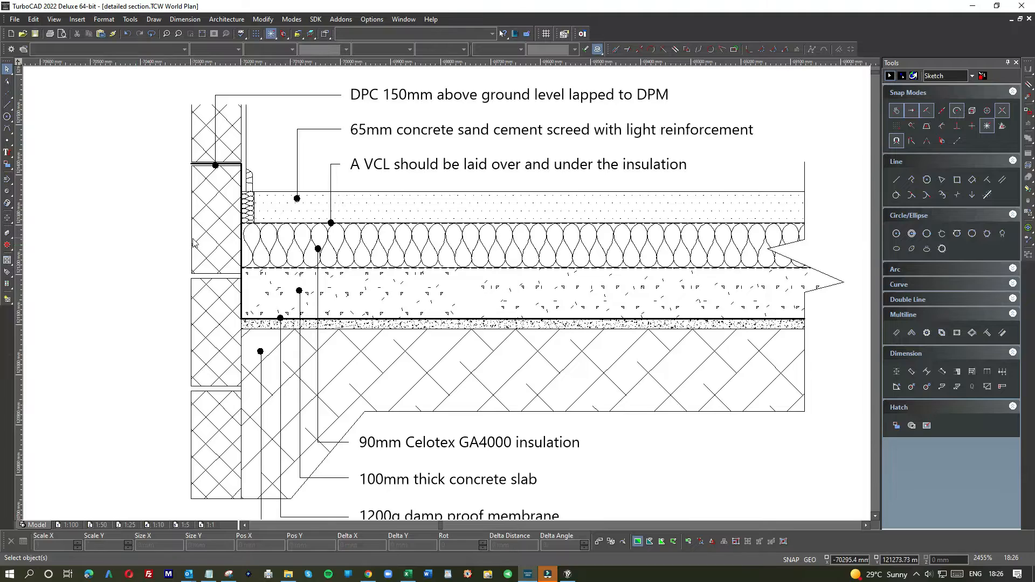
{"action": "scroll", "coordinate": [193, 239], "scroll_direction": "down", "scroll_amount": 1}
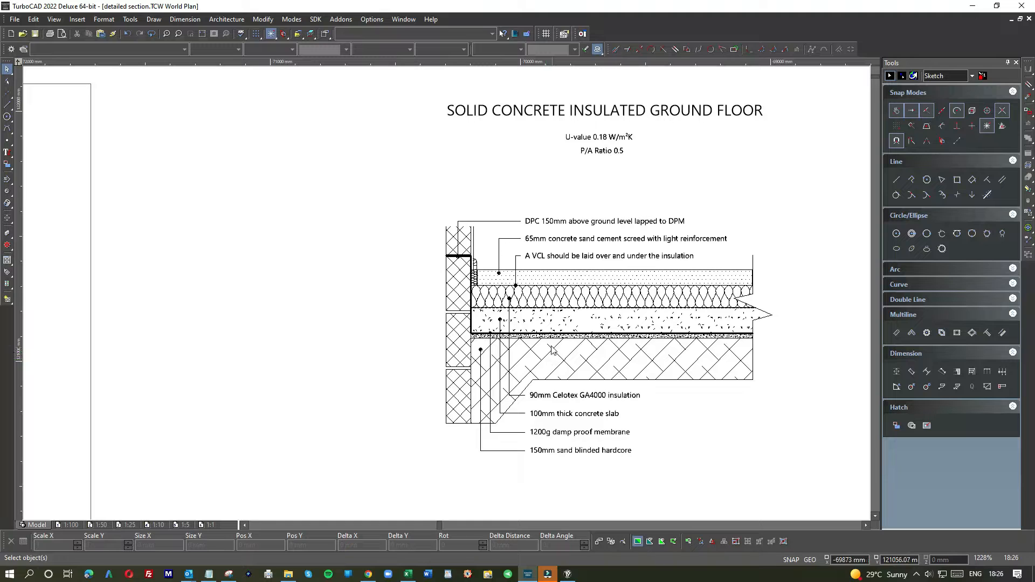
{"action": "scroll", "coordinate": [554, 343], "scroll_direction": "up", "scroll_amount": 2}
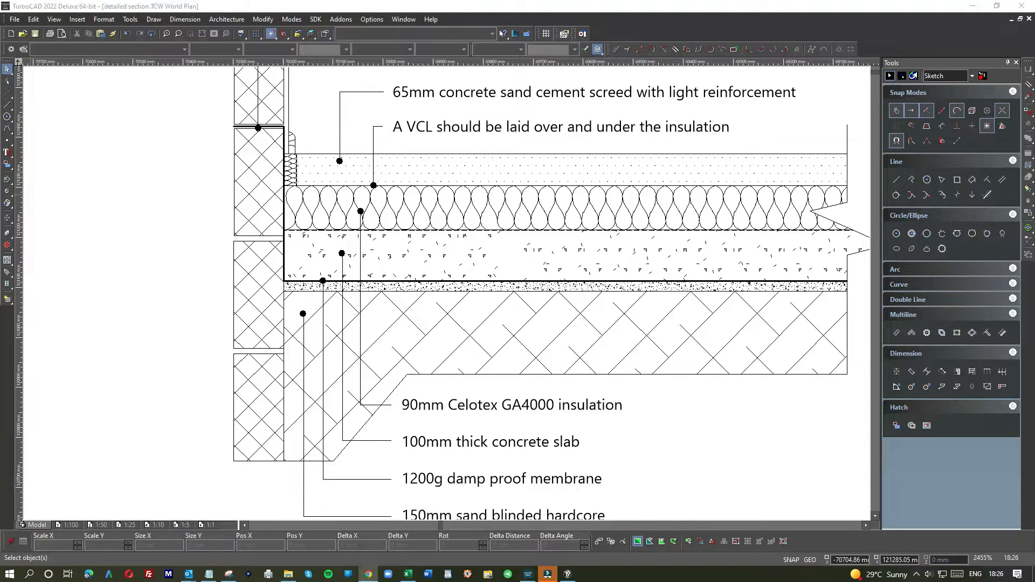
{"action": "left_click_drag", "start_coordinate": [0, 74], "coordinate": [152, 71]}
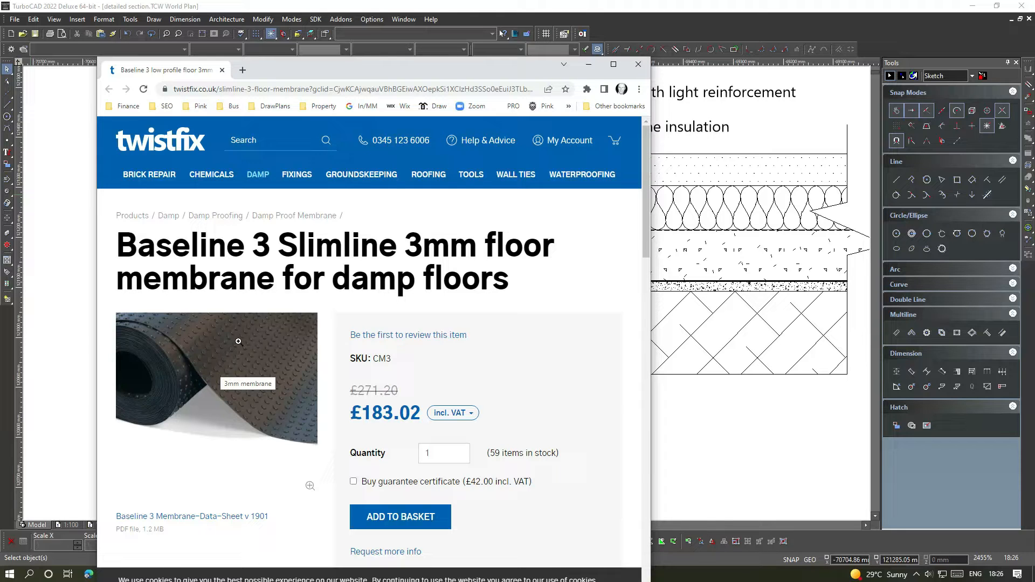
{"action": "left_click_drag", "start_coordinate": [309, 66], "coordinate": [0, 66]}
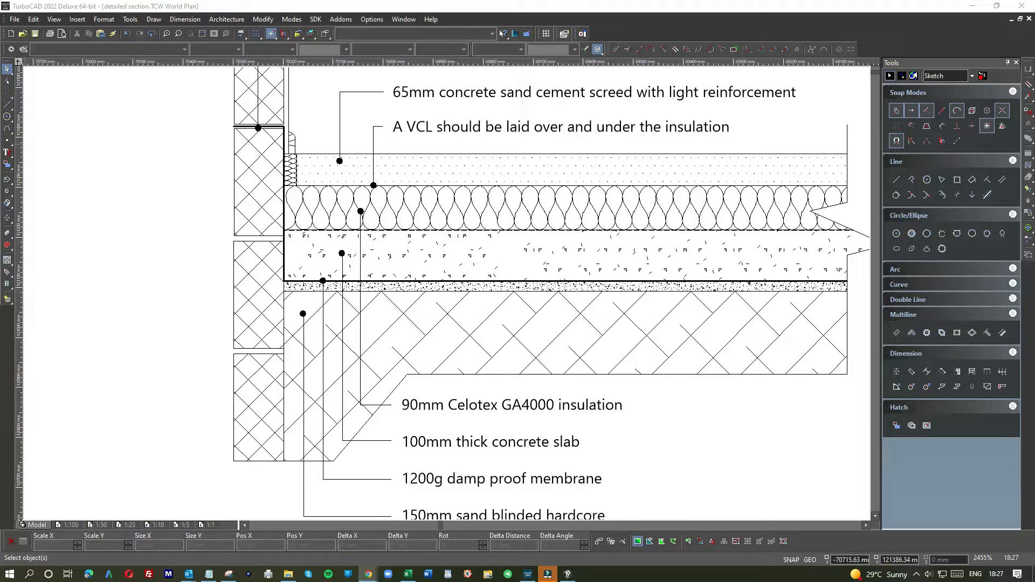
{"action": "left_click_drag", "start_coordinate": [0, 87], "coordinate": [429, 66]}
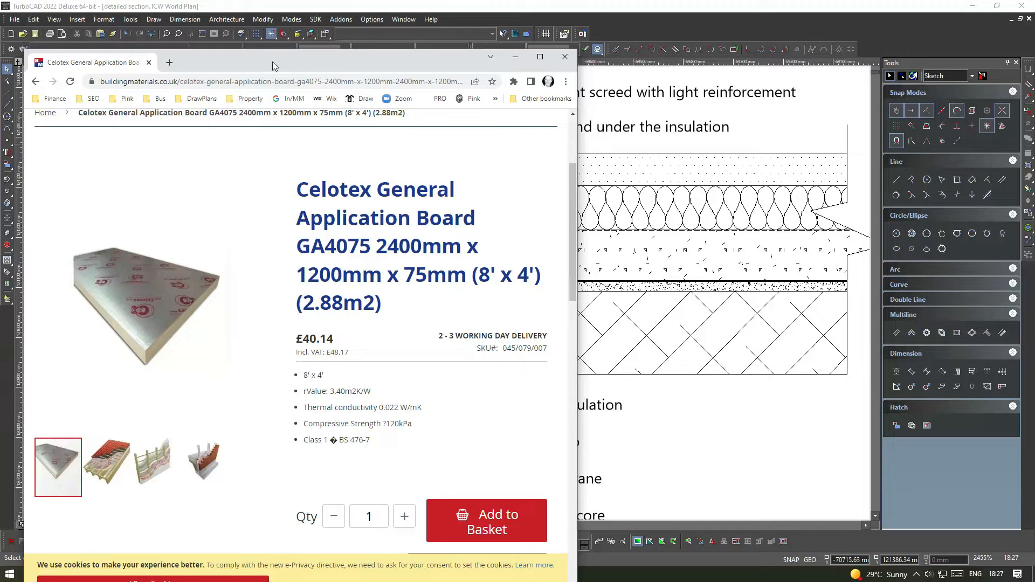
{"action": "left_click_drag", "start_coordinate": [327, 67], "coordinate": [0, 83]}
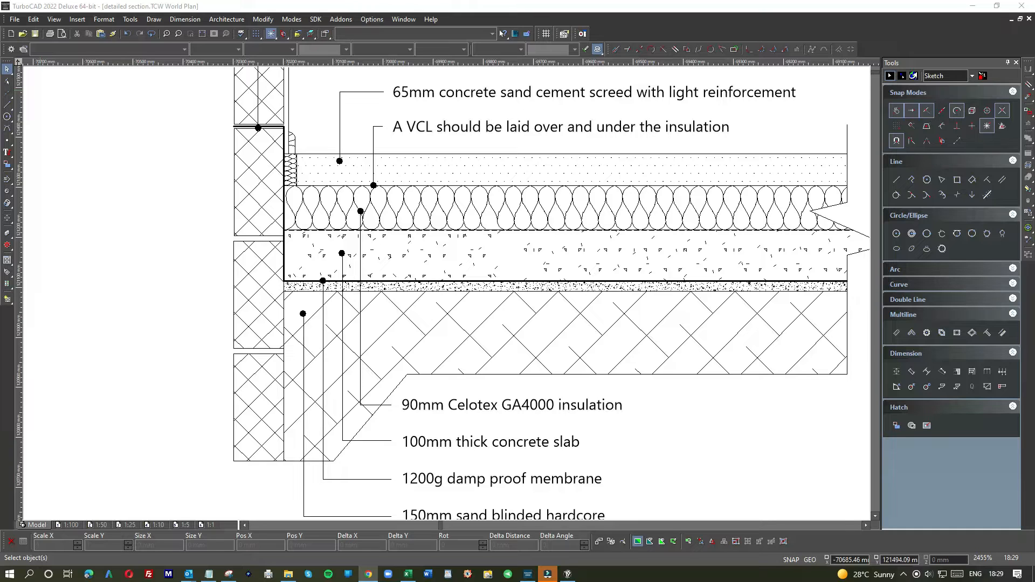
Examine the A142 and A393 mesh products in the browser's LIGHT REINFORCEMENT STEEL image results, then return to the whole floor detail
{"action": "left_click_drag", "start_coordinate": [3, 87], "coordinate": [309, 42]}
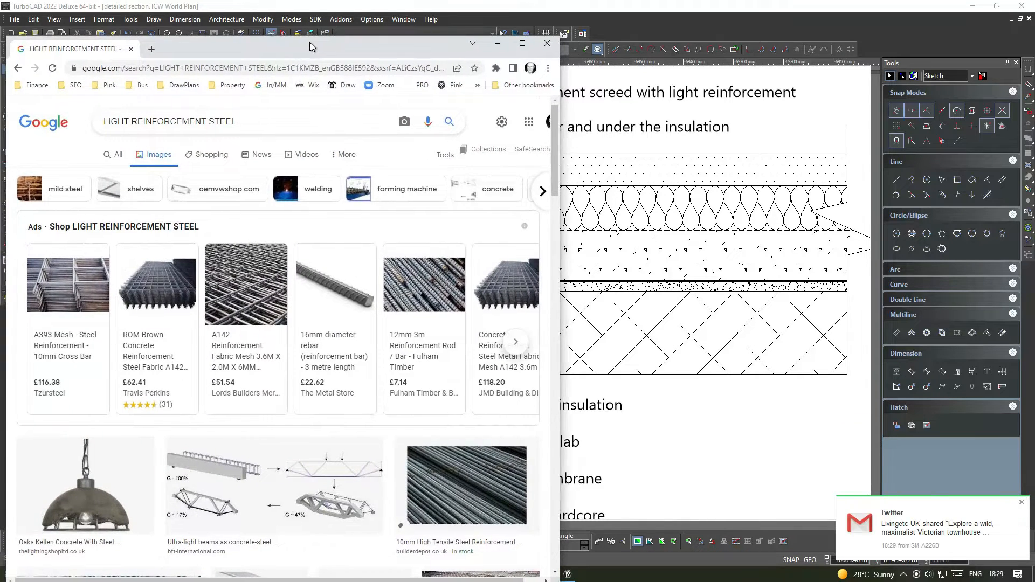
{"action": "mouse_move", "coordinate": [244, 312]}
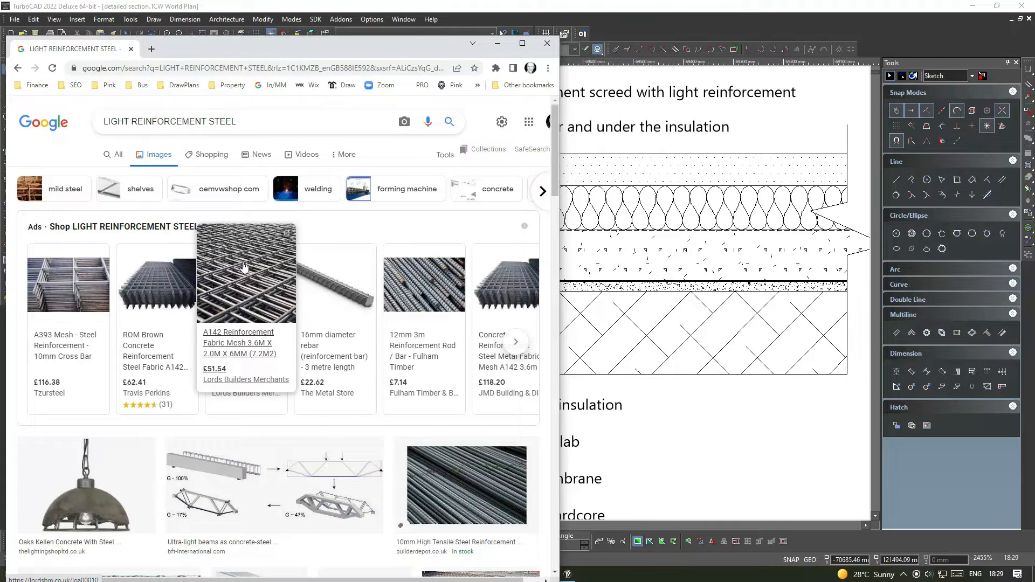
{"action": "mouse_move", "coordinate": [49, 340]}
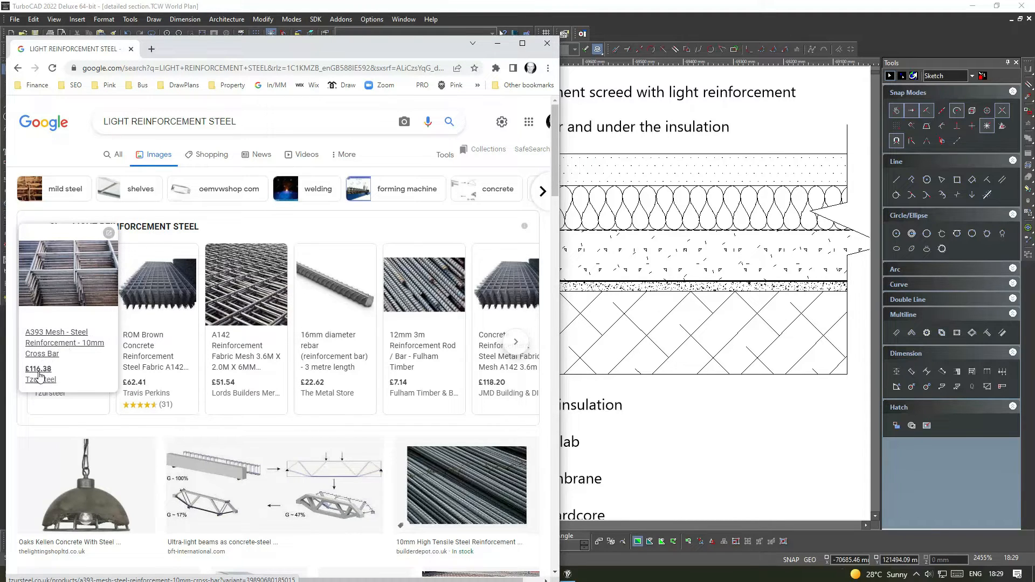
{"action": "mouse_move", "coordinate": [217, 372]}
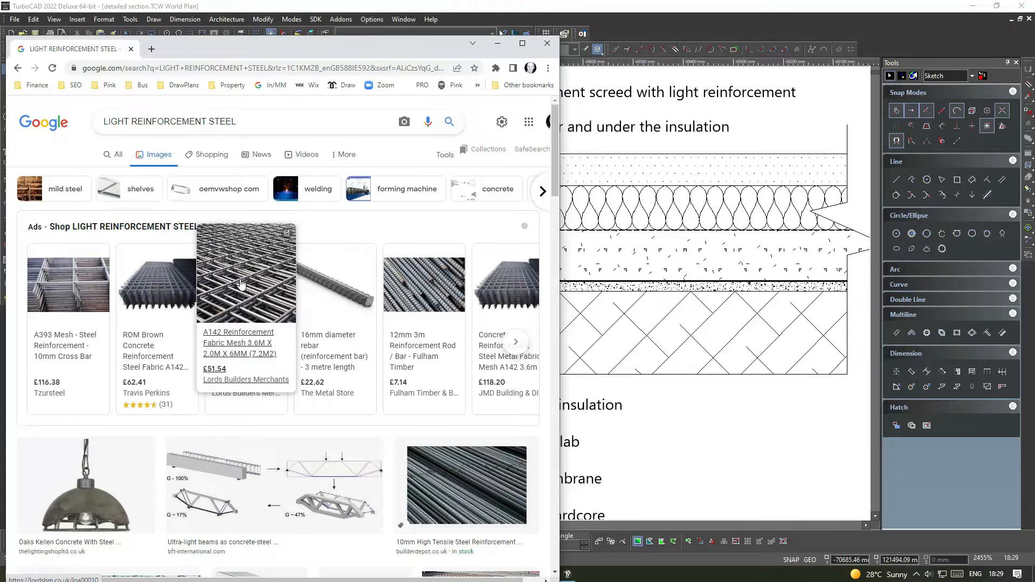
{"action": "left_click_drag", "start_coordinate": [262, 48], "coordinate": [0, 70]}
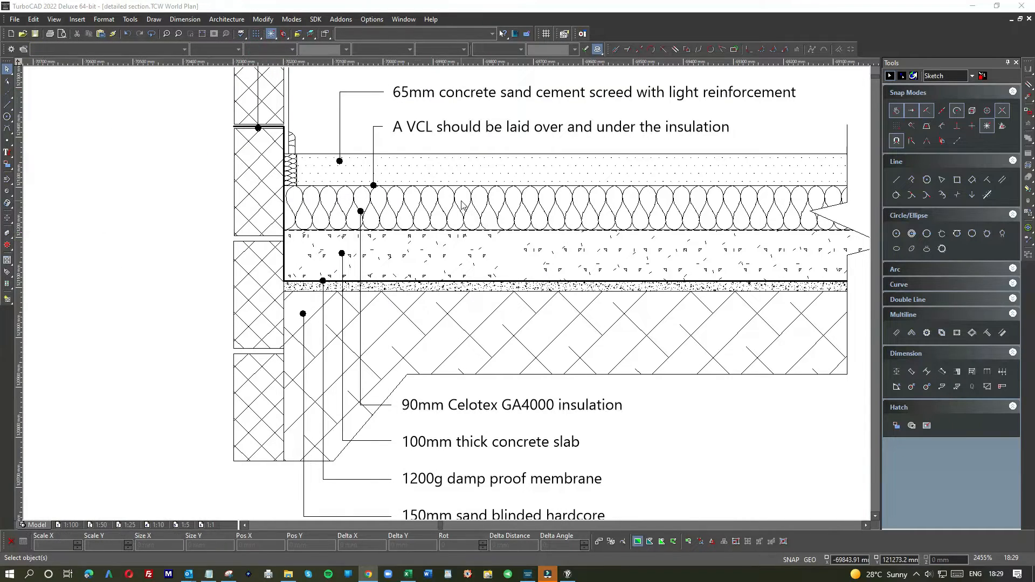
{"action": "scroll", "coordinate": [461, 205], "scroll_direction": "down", "scroll_amount": 2}
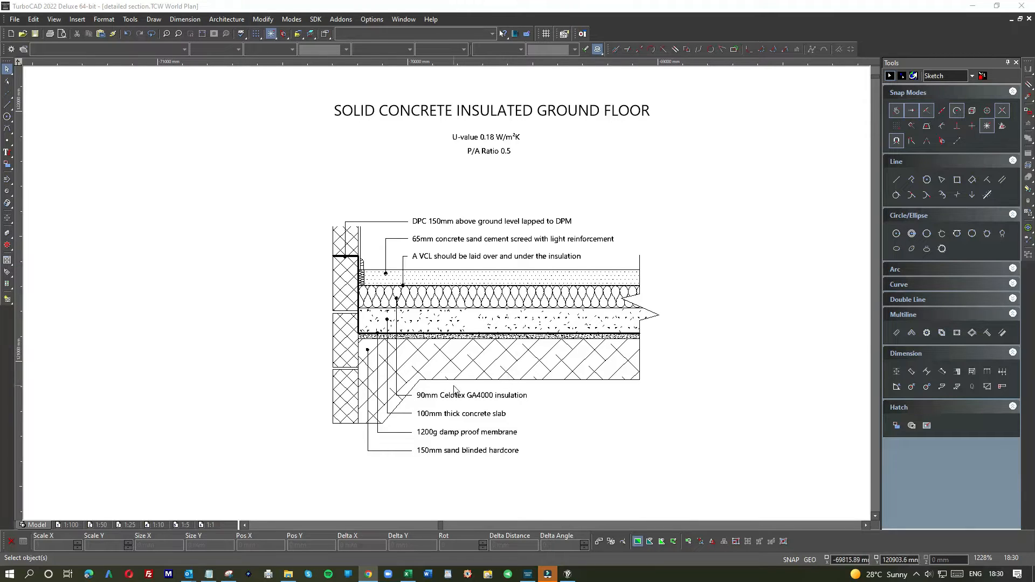
Move the complete solid ground floor detail, including its title and notes, farther right from the cavity wall sheet
{"action": "scroll", "coordinate": [458, 365], "scroll_direction": "down", "scroll_amount": 1}
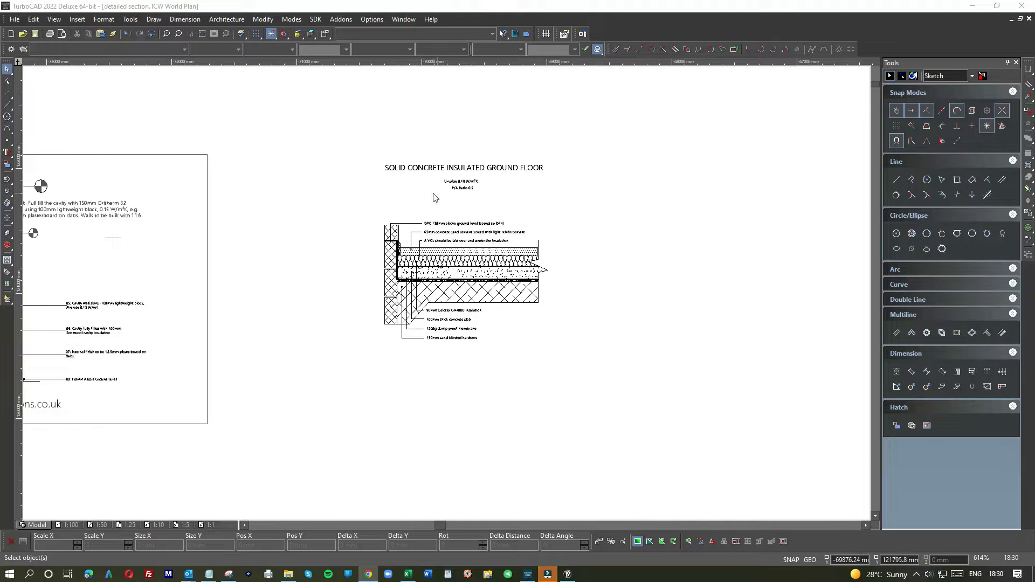
{"action": "scroll", "coordinate": [447, 297], "scroll_direction": "down", "scroll_amount": 1}
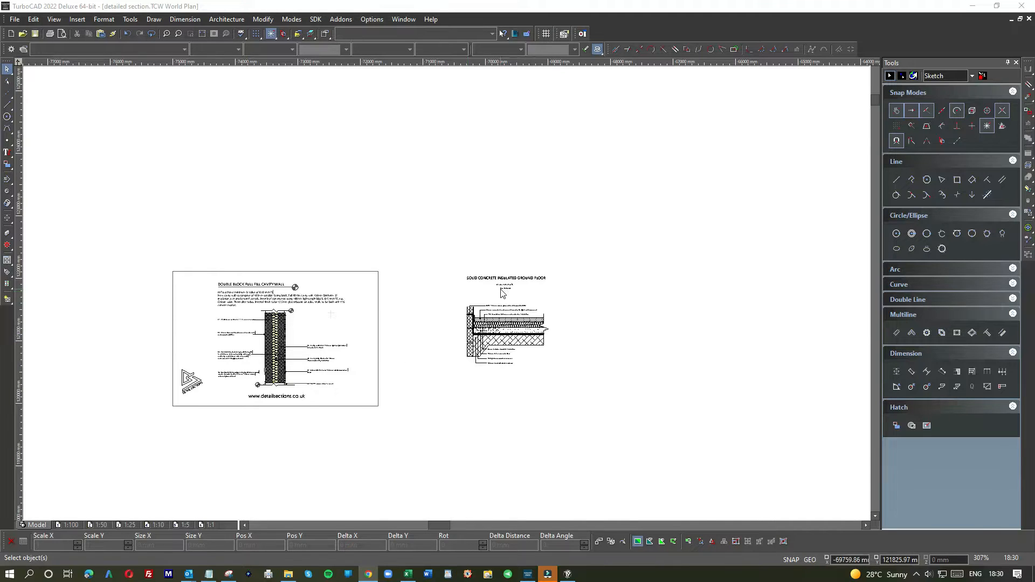
{"action": "scroll", "coordinate": [502, 293], "scroll_direction": "up", "scroll_amount": 1}
{"action": "left_click_drag", "start_coordinate": [341, 248], "coordinate": [638, 463]}
{"action": "left_click_drag", "start_coordinate": [448, 350], "coordinate": [626, 342]}
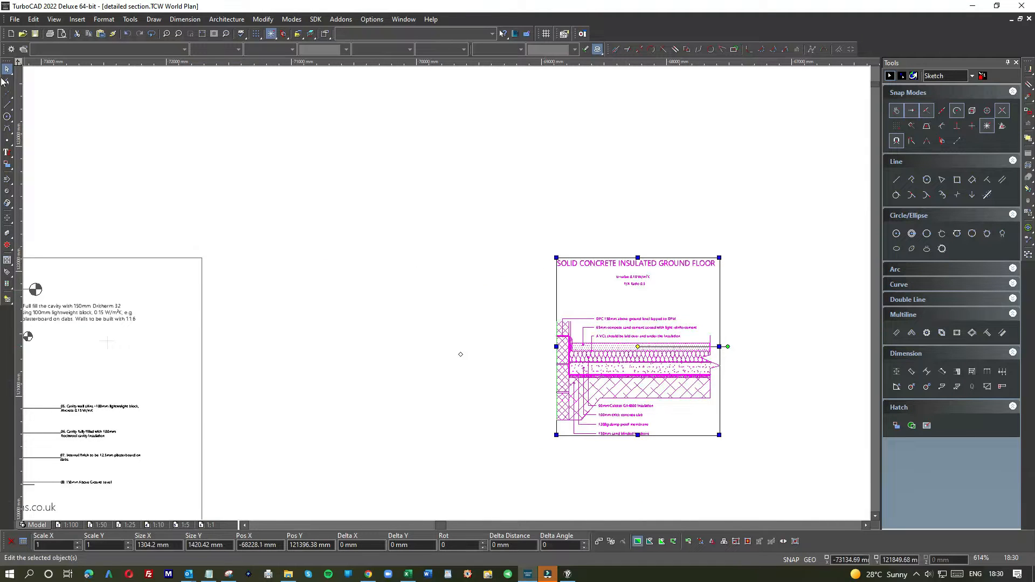
Switch to the Notepad notes, copy the full SOLID FLOOR INSULATION OVER SLAB specification, and return to the drawing
{"action": "key", "text": "alt+Tab"}
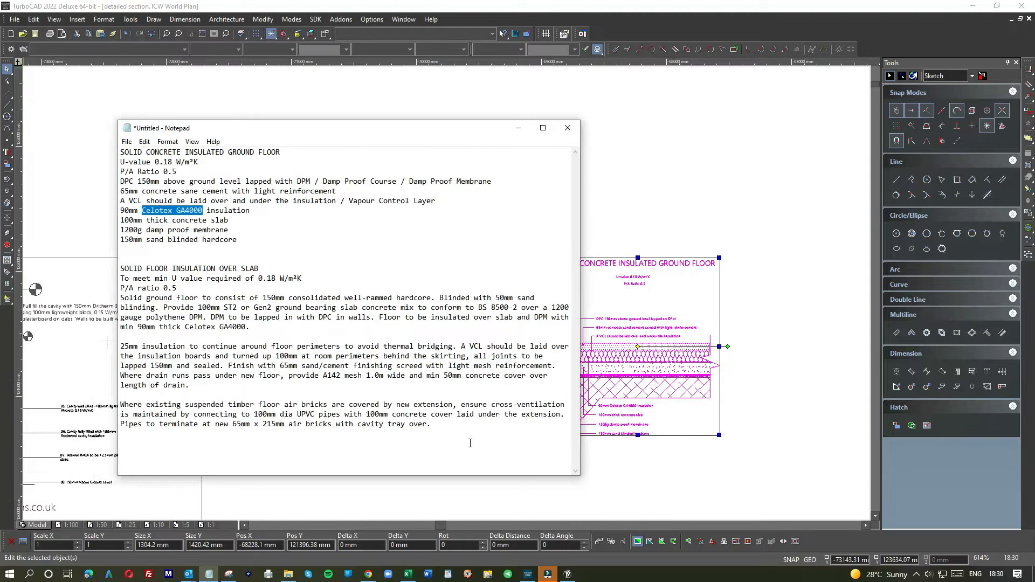
{"action": "left_click_drag", "start_coordinate": [446, 430], "coordinate": [96, 276]}
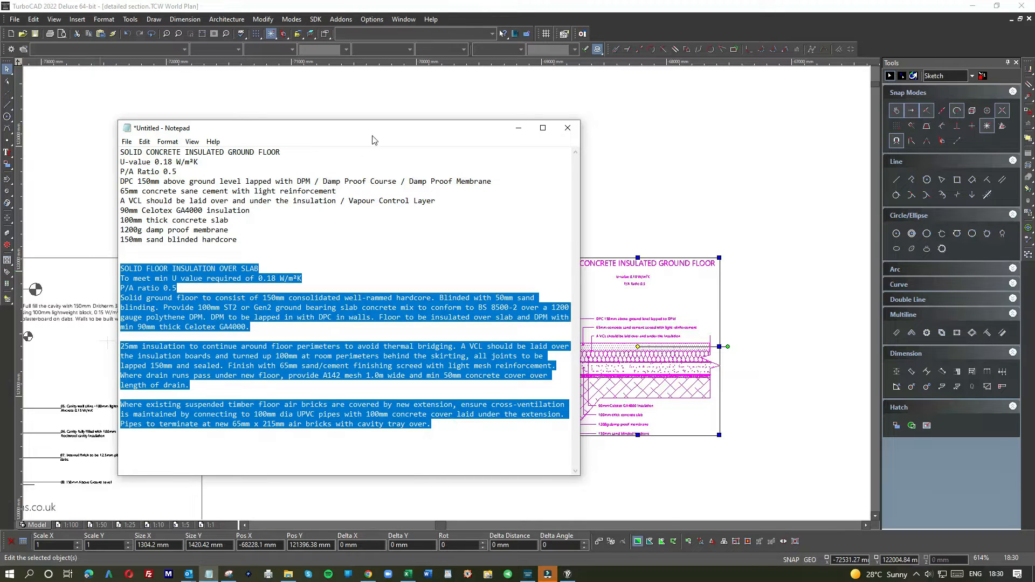
{"action": "left_click", "coordinate": [400, 123]}
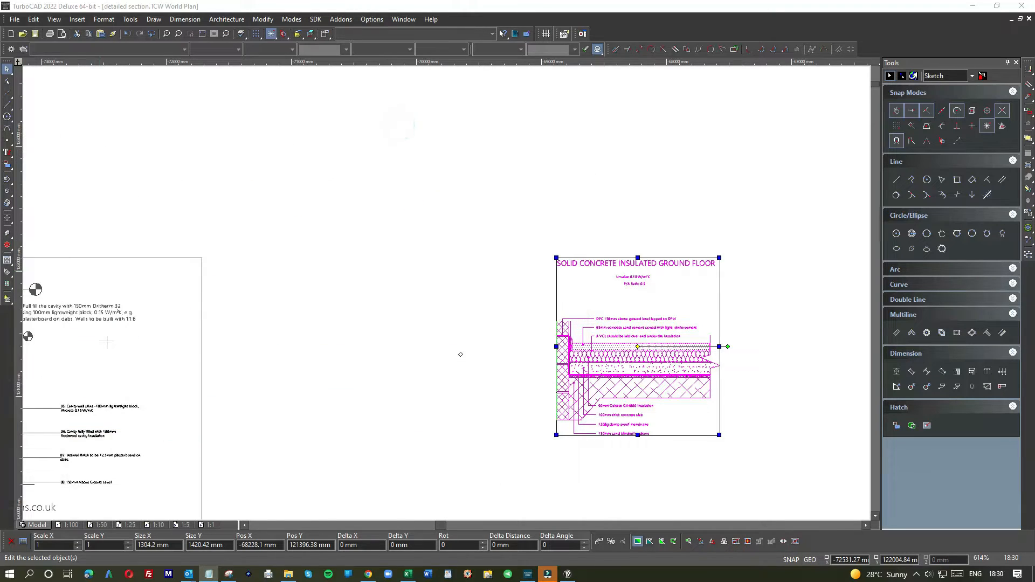
Insert multiline text about 1655 mm wide between the cavity wall sheet and floor detail, and paste the copied specification into it
{"action": "left_click", "coordinate": [7, 153]}
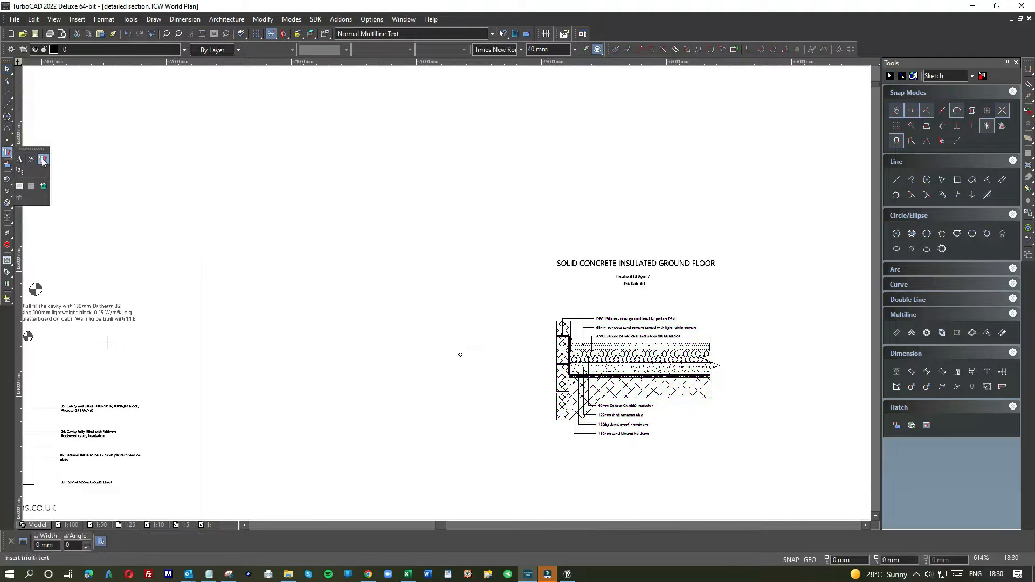
{"action": "left_click", "coordinate": [43, 161]}
{"action": "left_click", "coordinate": [317, 208]}
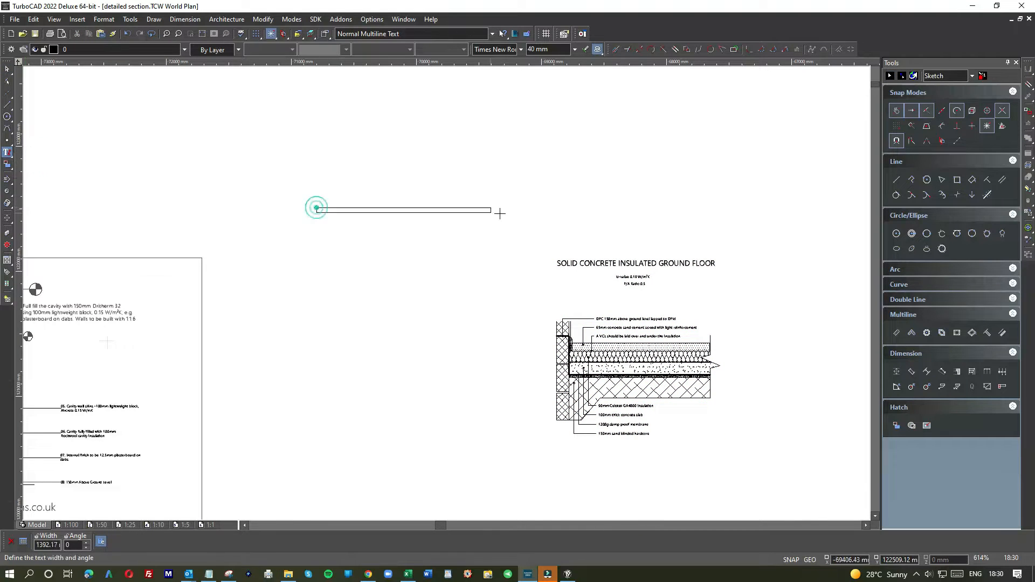
{"action": "left_click", "coordinate": [523, 215]}
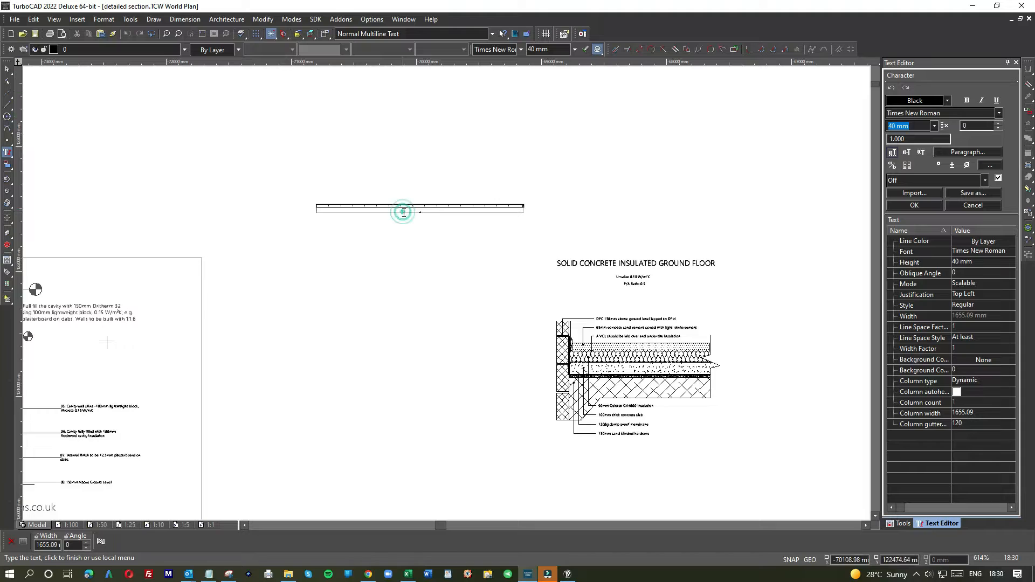
{"action": "scroll", "coordinate": [404, 213], "scroll_direction": "up", "scroll_amount": 5}
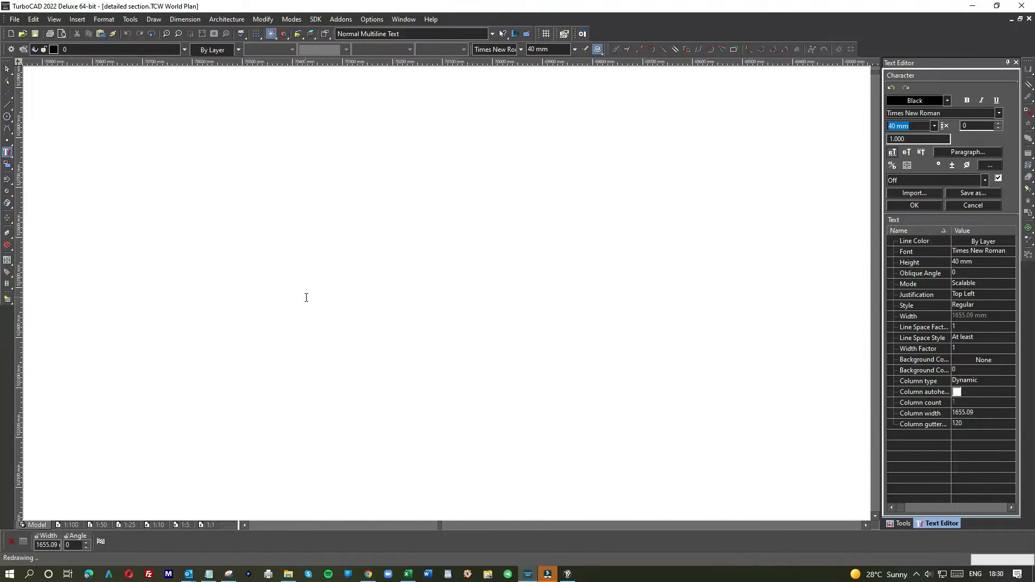
{"action": "key", "text": "ctrl+v"}
{"action": "scroll", "coordinate": [458, 265], "scroll_direction": "down", "scroll_amount": 5}
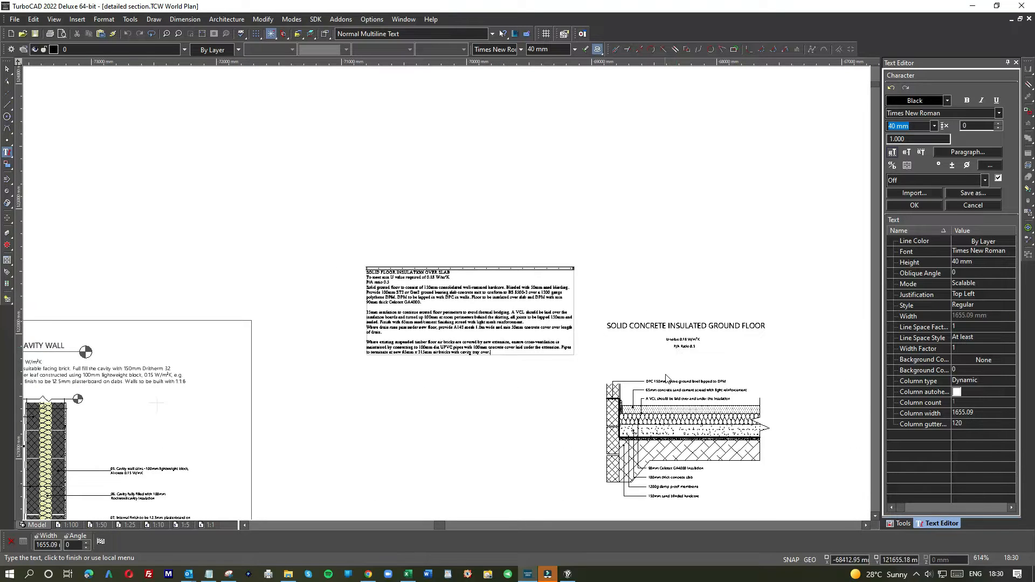
Narrow the pasted specification's text column to about 686 mm
{"action": "scroll", "coordinate": [669, 384], "scroll_direction": "down", "scroll_amount": 2}
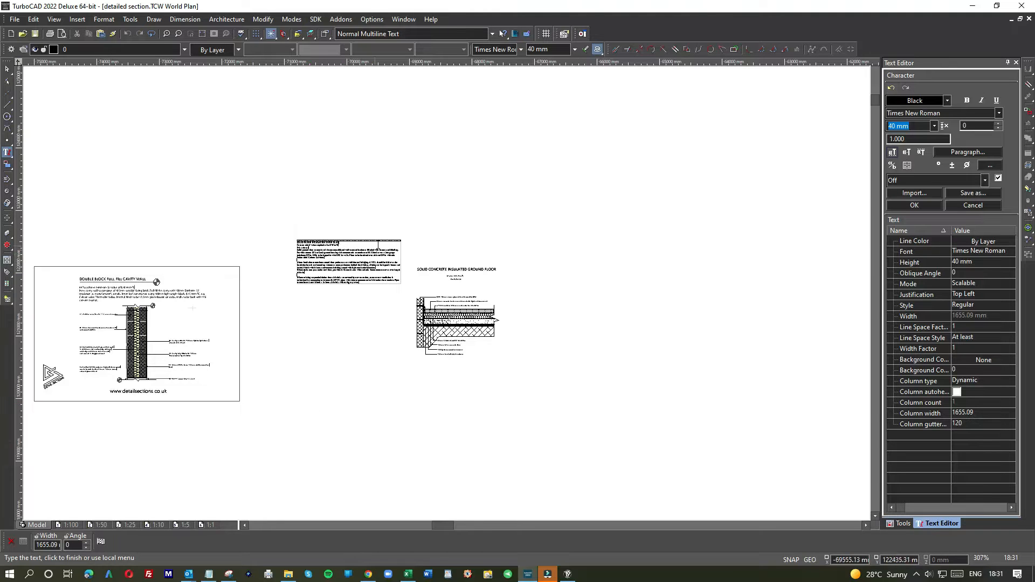
{"action": "scroll", "coordinate": [400, 248], "scroll_direction": "up", "scroll_amount": 5}
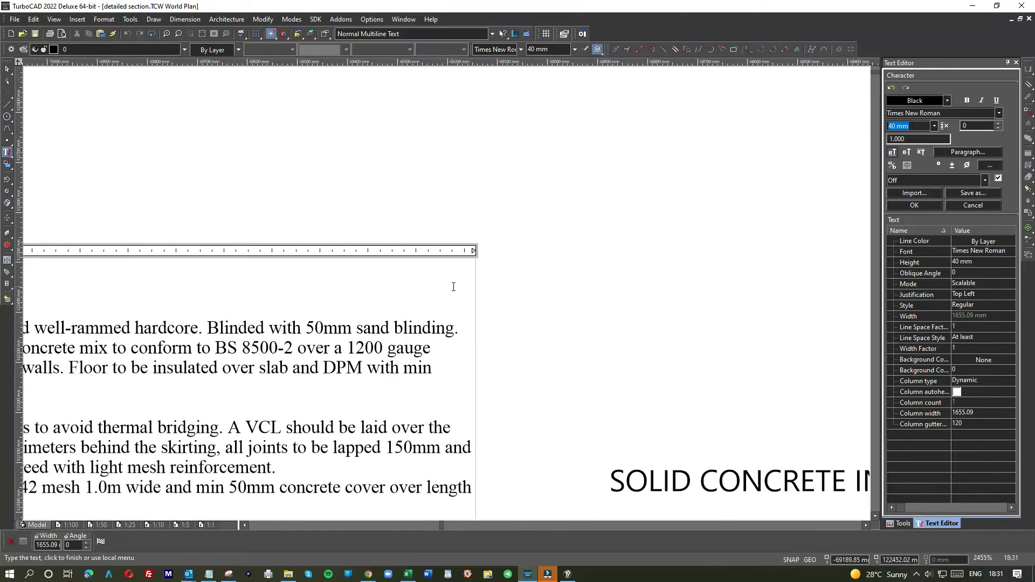
{"action": "left_click_drag", "start_coordinate": [474, 251], "coordinate": [240, 250]}
{"action": "scroll", "coordinate": [240, 250], "scroll_direction": "down", "scroll_amount": 1}
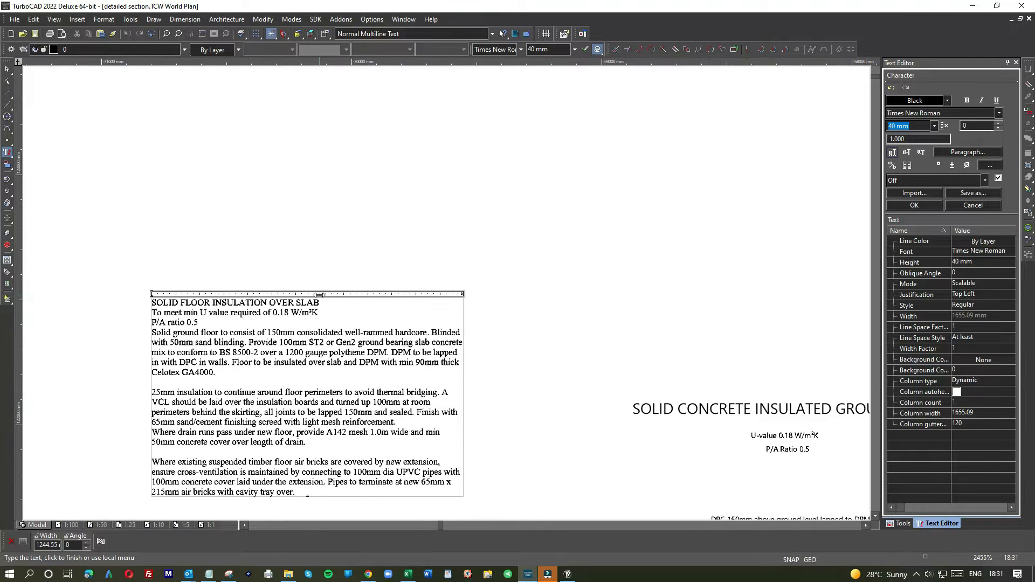
{"action": "left_click_drag", "start_coordinate": [320, 294], "coordinate": [328, 302]}
{"action": "left_click_drag", "start_coordinate": [424, 294], "coordinate": [325, 295]}
{"action": "scroll", "coordinate": [331, 334], "scroll_direction": "down", "scroll_amount": 1}
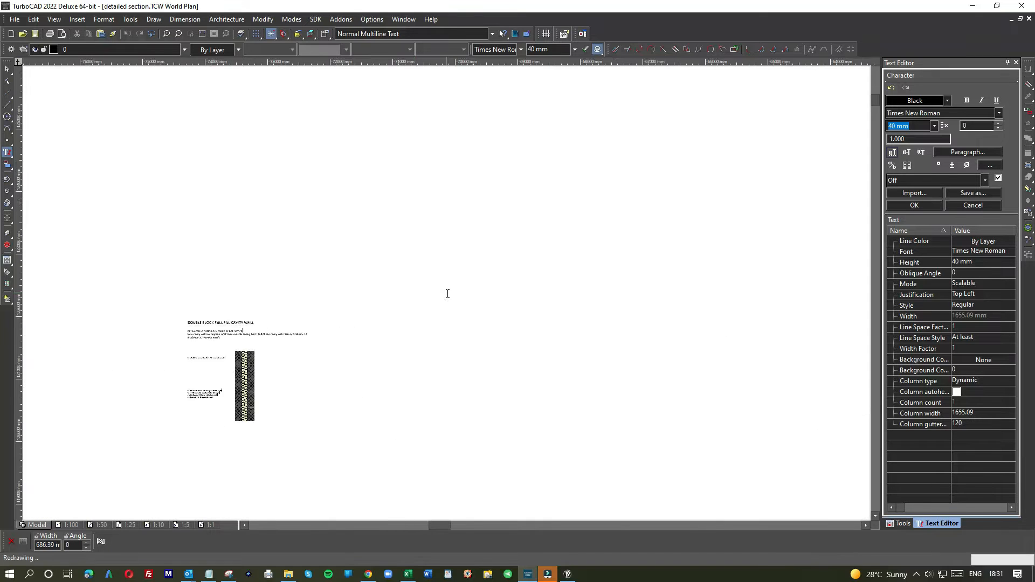
{"action": "scroll", "coordinate": [448, 293], "scroll_direction": "down", "scroll_amount": 1}
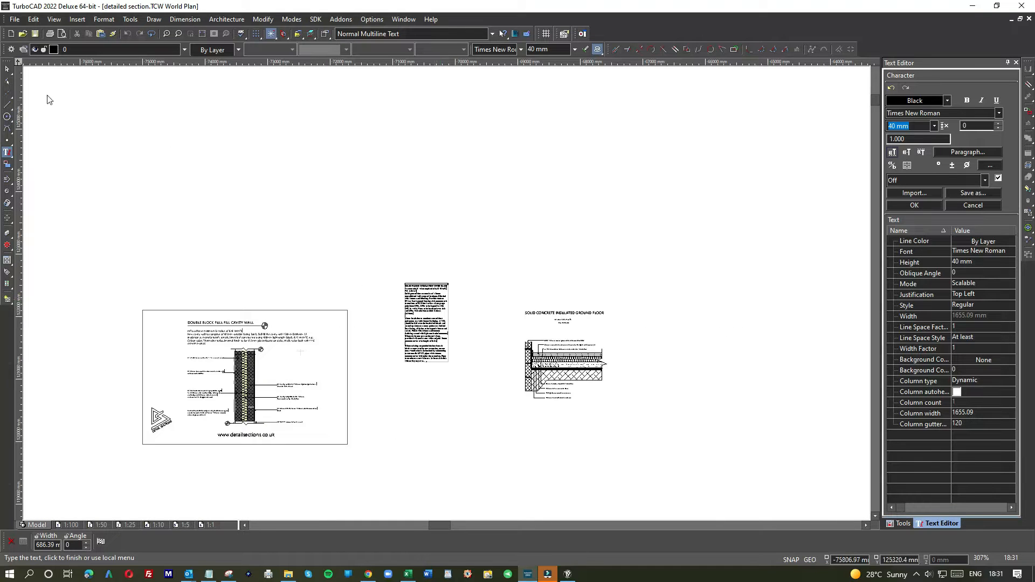
Copy the cavity wall sheet's rectangular border and position the copy around the ground floor detail
{"action": "left_click", "coordinate": [347, 325]}
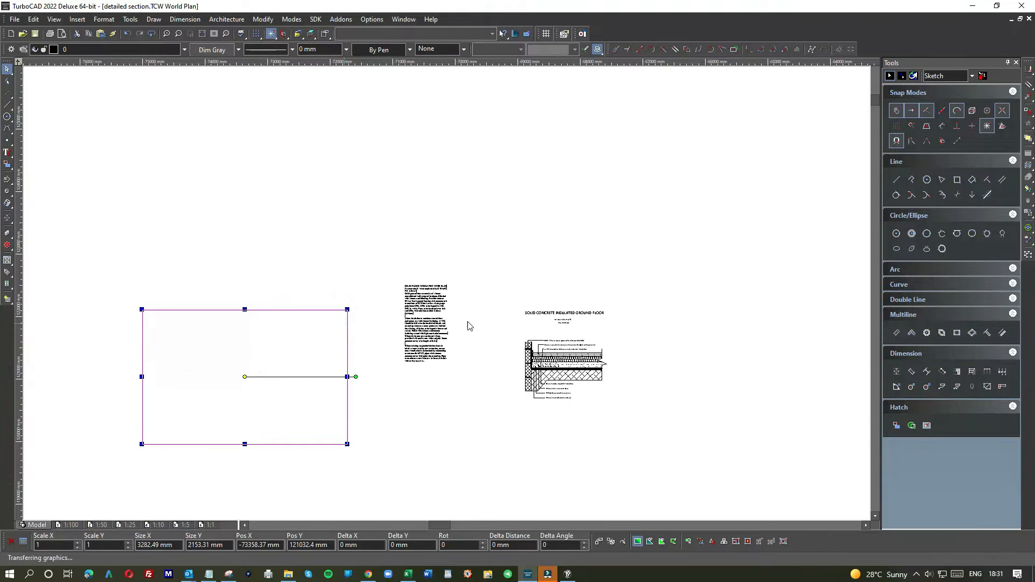
{"action": "left_click", "coordinate": [431, 317]}
{"action": "left_click_drag", "start_coordinate": [458, 257], "coordinate": [609, 301]}
{"action": "left_click_drag", "start_coordinate": [669, 281], "coordinate": [586, 297]}
Move the specification text block right and about 517 mm down so it sits inside the new sheet border
{"action": "left_click", "coordinate": [426, 301]}
{"action": "mouse_move", "coordinate": [426, 300]}
{"action": "left_mouse_down"}
{"action": "mouse_move", "coordinate": [465, 351]}
{"action": "mouse_move", "coordinate": [452, 335]}
{"action": "left_mouse_up"}
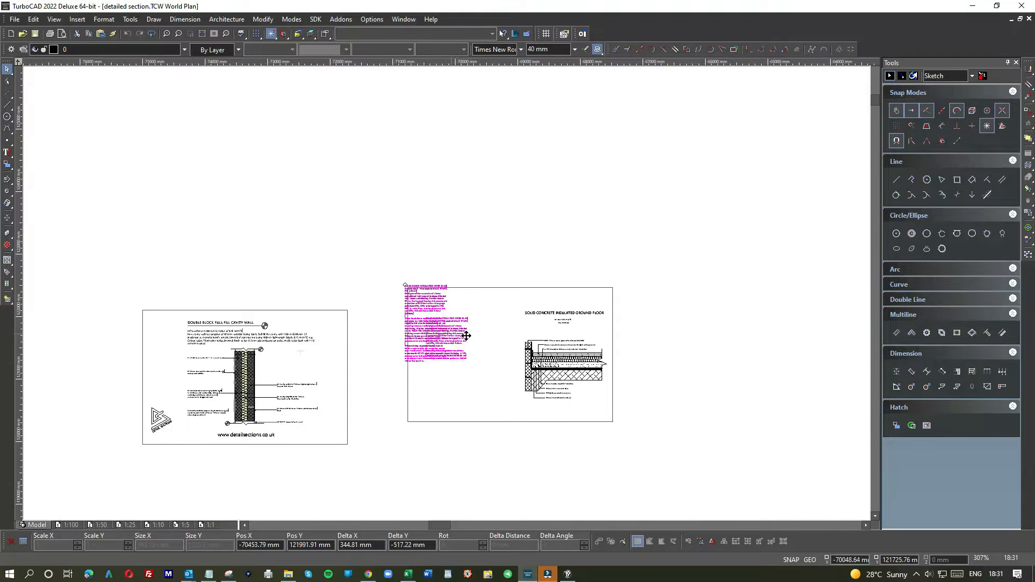
{"action": "scroll", "coordinate": [465, 323], "scroll_direction": "up", "scroll_amount": 4}
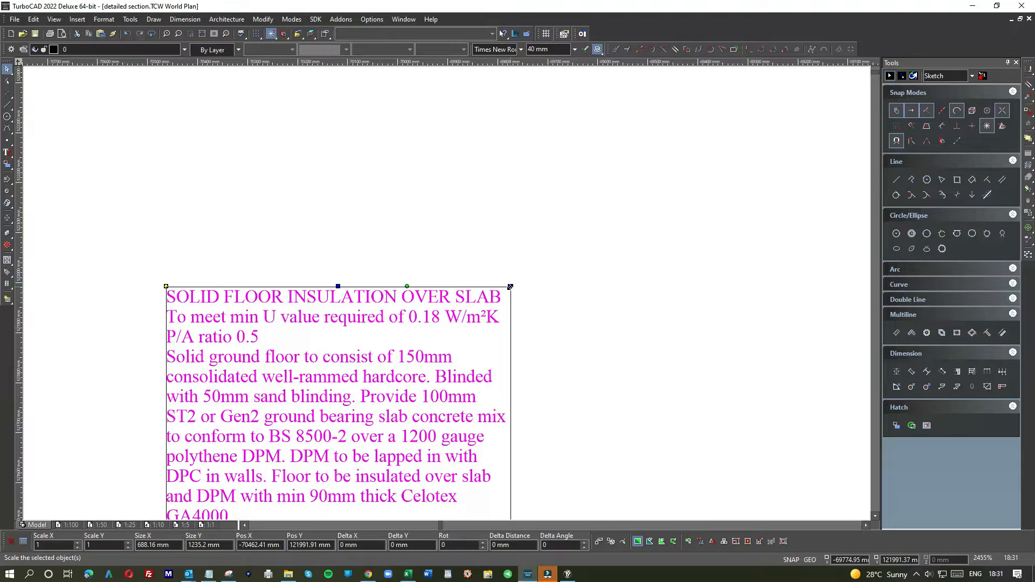
Widen the specification's text column to about 985 mm and finish editing the text
{"action": "left_click", "coordinate": [7, 152]}
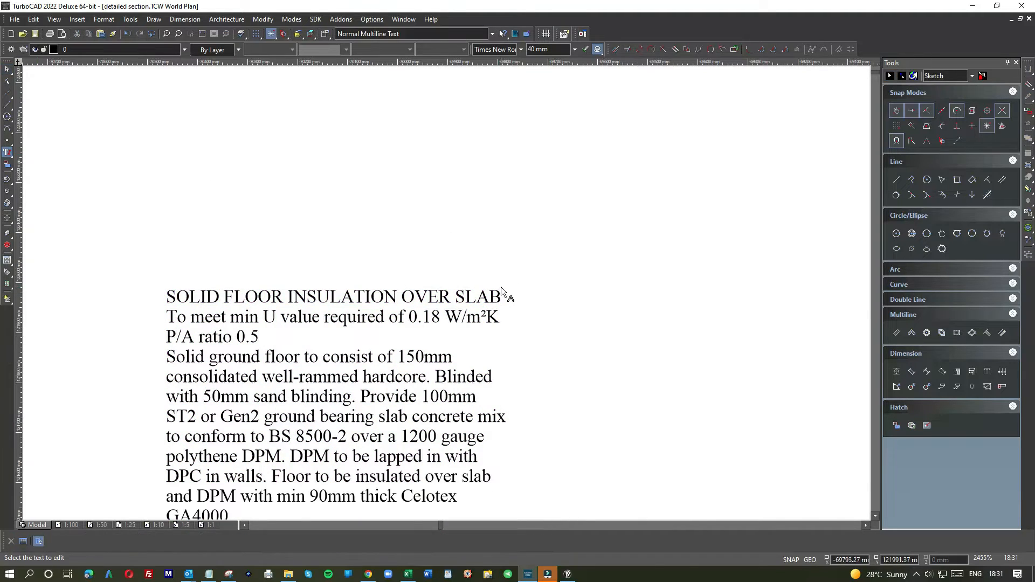
{"action": "left_click", "coordinate": [491, 302]}
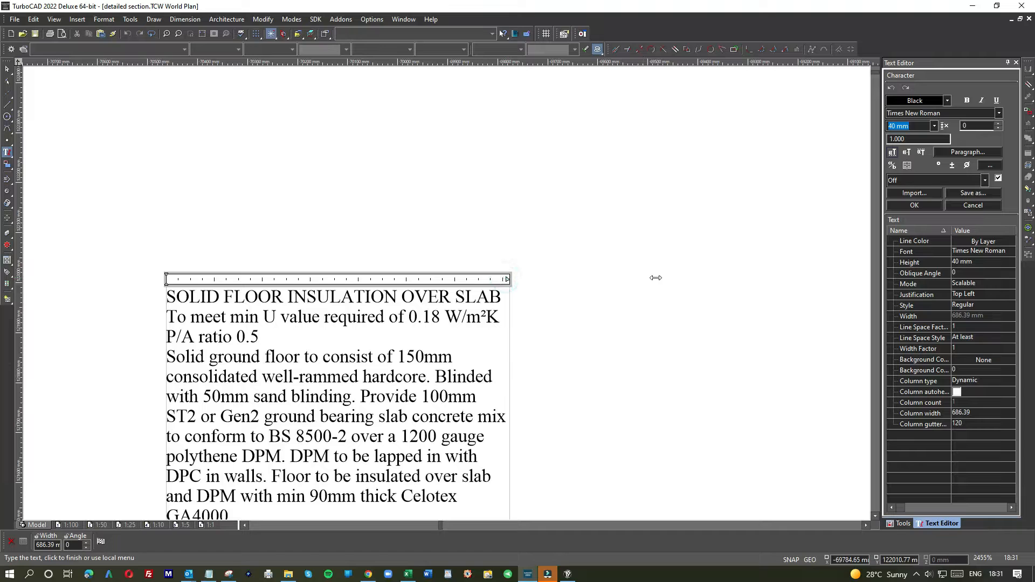
{"action": "scroll", "coordinate": [426, 292], "scroll_direction": "down", "scroll_amount": 8}
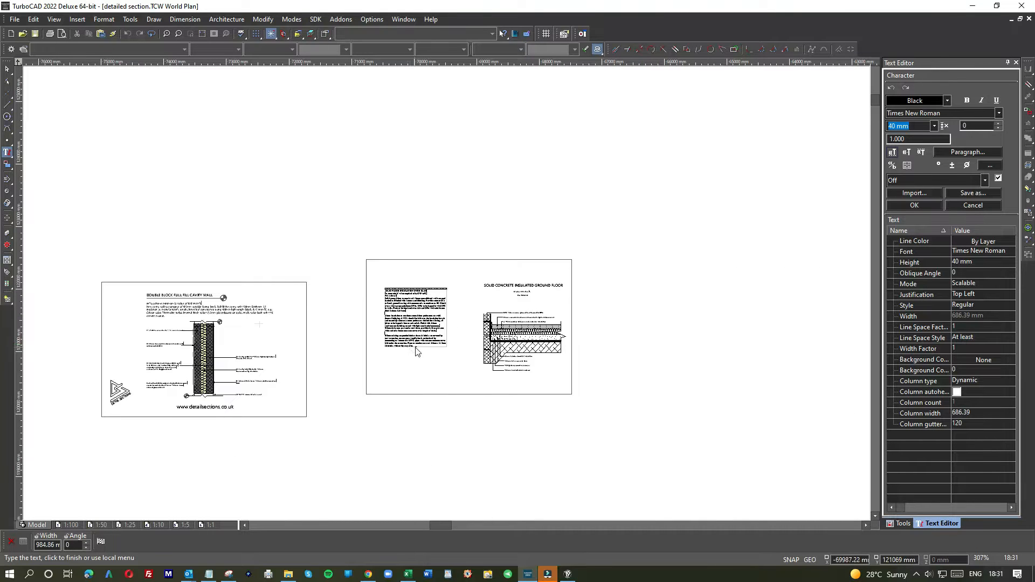
{"action": "scroll", "coordinate": [411, 356], "scroll_direction": "up", "scroll_amount": 3}
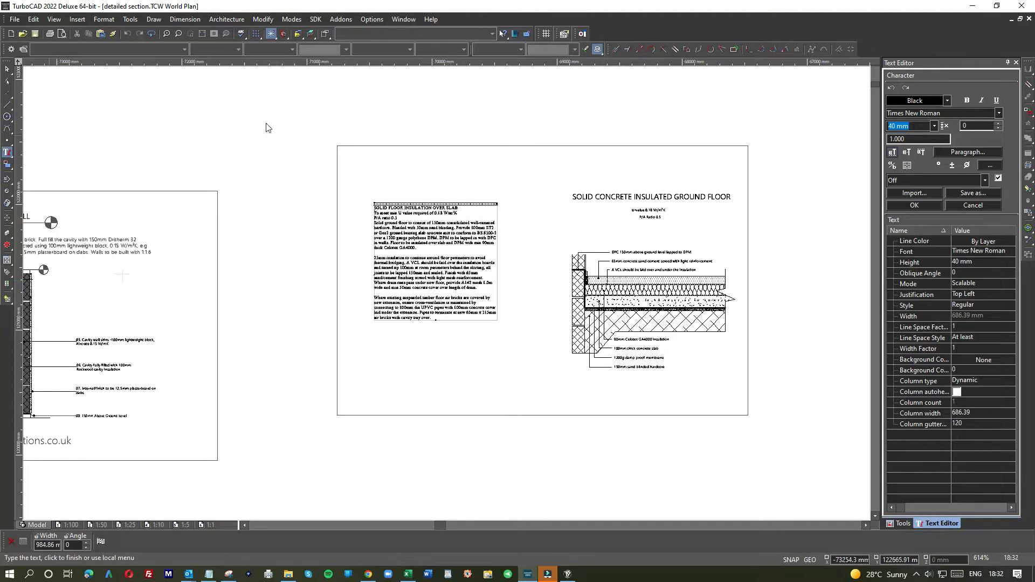
{"action": "left_click", "coordinate": [538, 217]}
{"action": "left_click", "coordinate": [498, 131]}
Move the specification text block straight down by about 26 mm within the sheet border
{"action": "left_click", "coordinate": [441, 215]}
{"action": "left_click", "coordinate": [450, 217]}
{"action": "left_click_drag", "start_coordinate": [460, 217], "coordinate": [460, 221]}
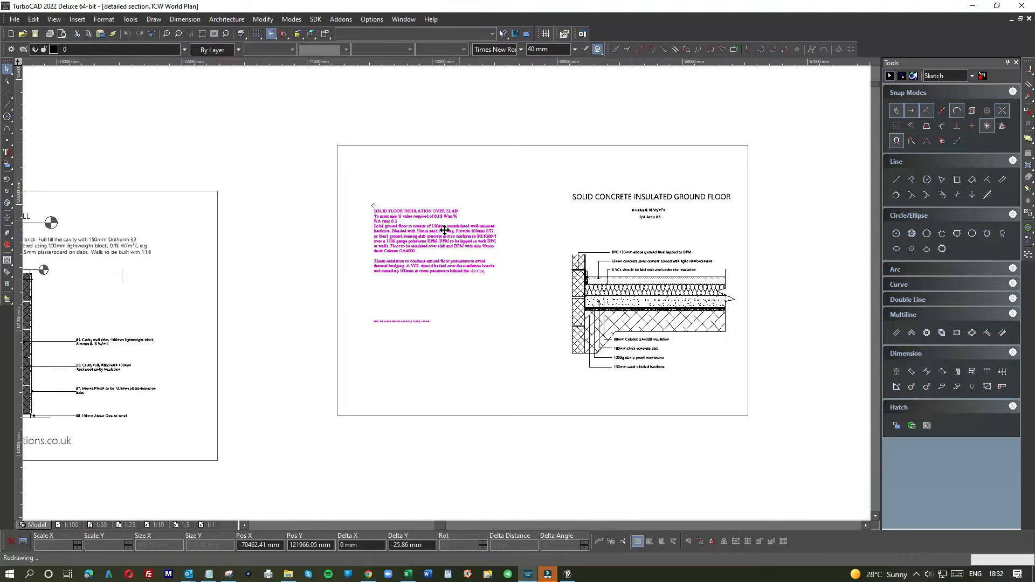
Try to change the specification text's font to Segoe UI in the text editor
{"action": "scroll", "coordinate": [446, 237], "scroll_direction": "up", "scroll_amount": 5}
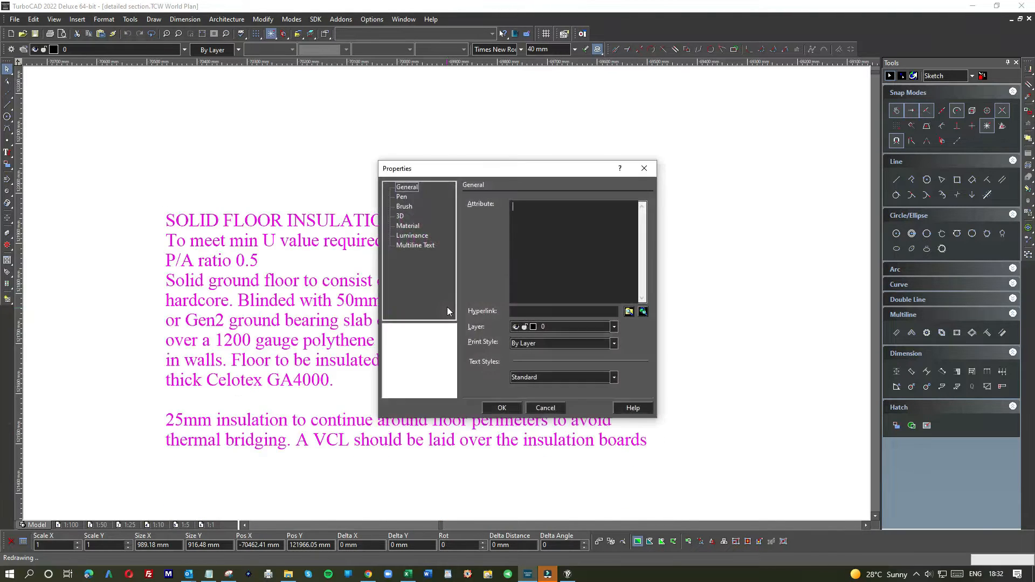
{"action": "left_click", "coordinate": [544, 411]}
{"action": "left_click", "coordinate": [9, 153]}
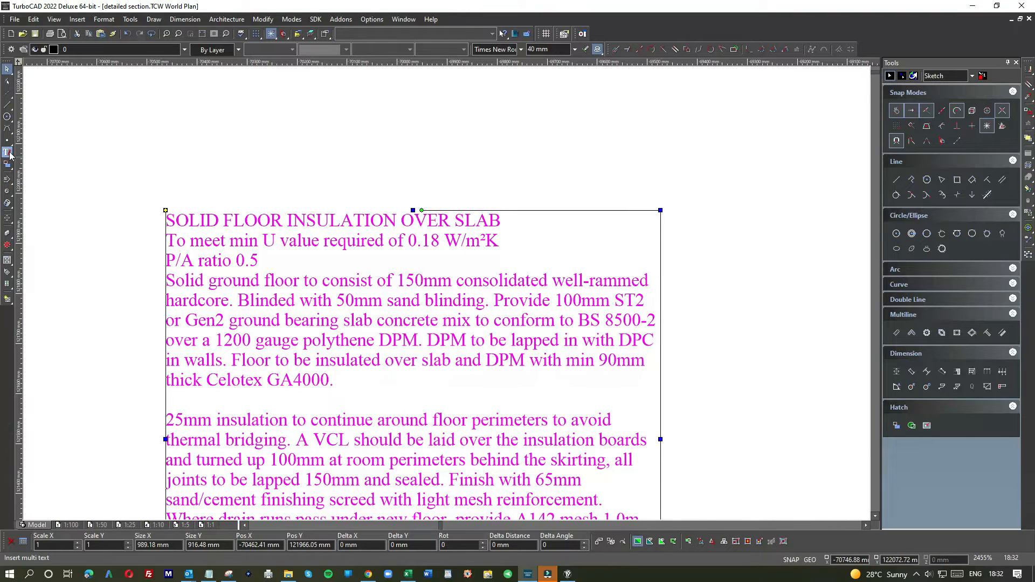
{"action": "left_click", "coordinate": [403, 280]}
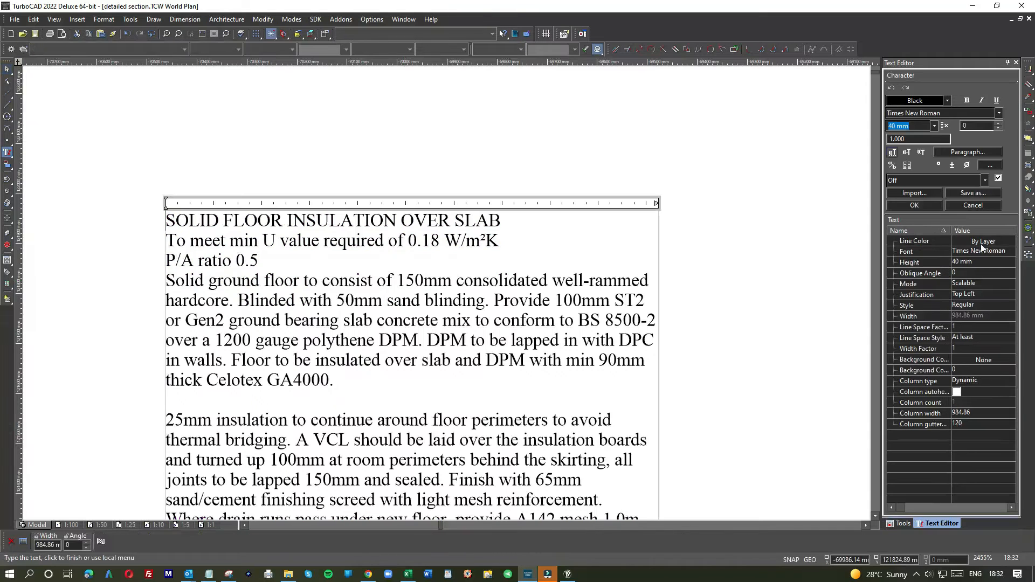
{"action": "left_click", "coordinate": [991, 251]}
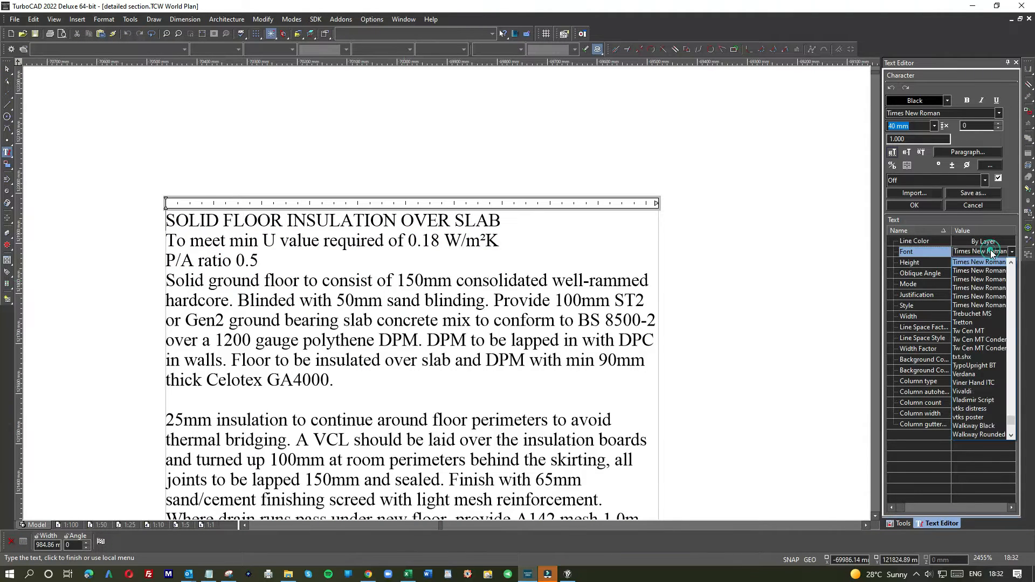
{"action": "left_click", "coordinate": [1000, 113]}
{"action": "left_click", "coordinate": [1000, 113]}
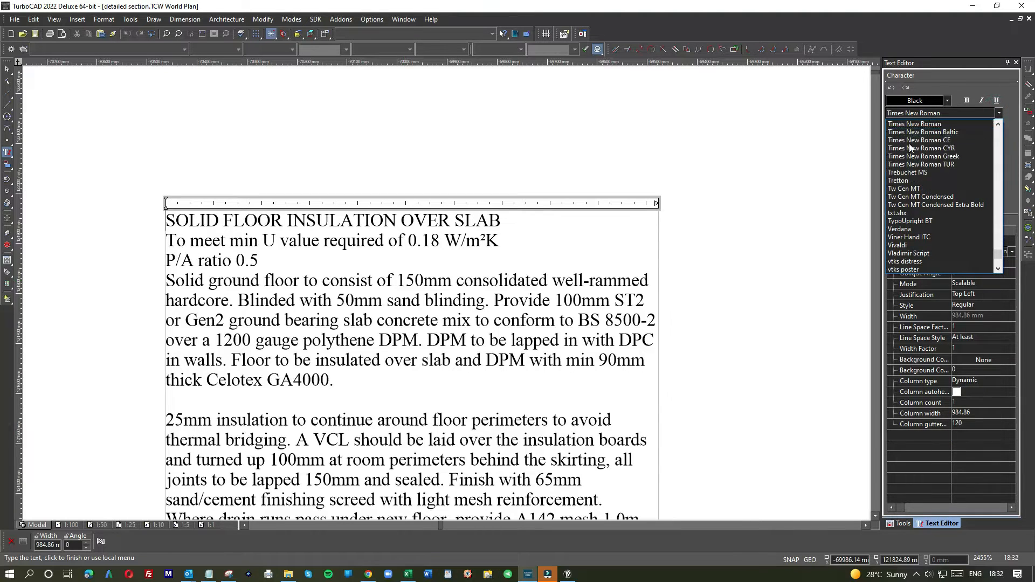
{"action": "scroll", "coordinate": [909, 198], "scroll_direction": "up", "scroll_amount": 10}
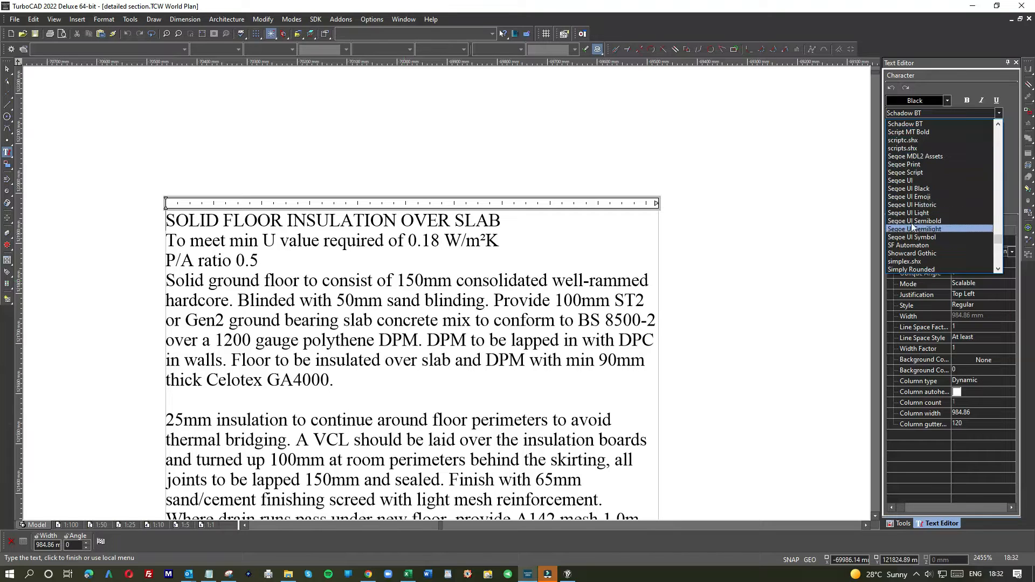
{"action": "left_click", "coordinate": [906, 180]}
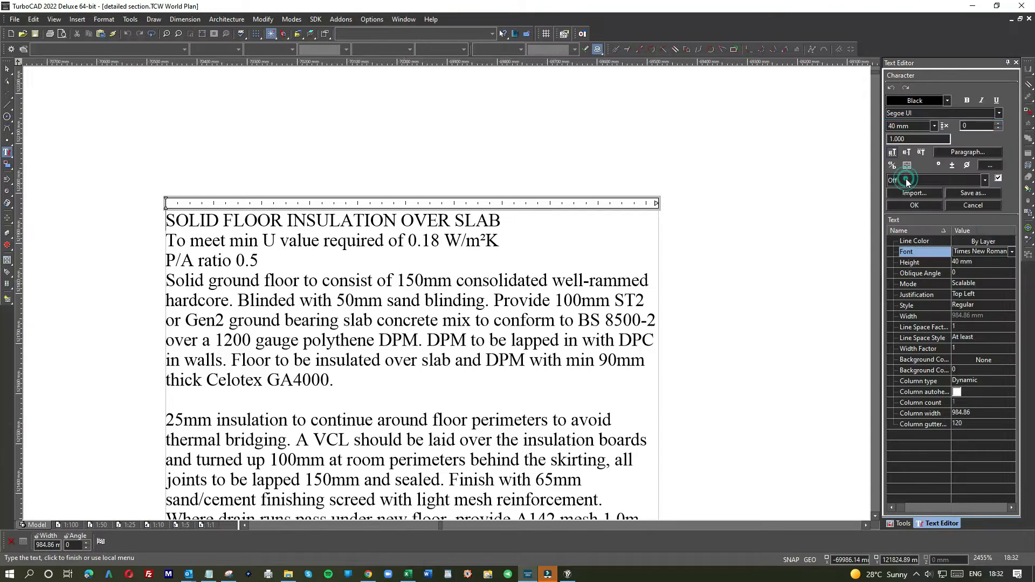
{"action": "left_click", "coordinate": [915, 206]}
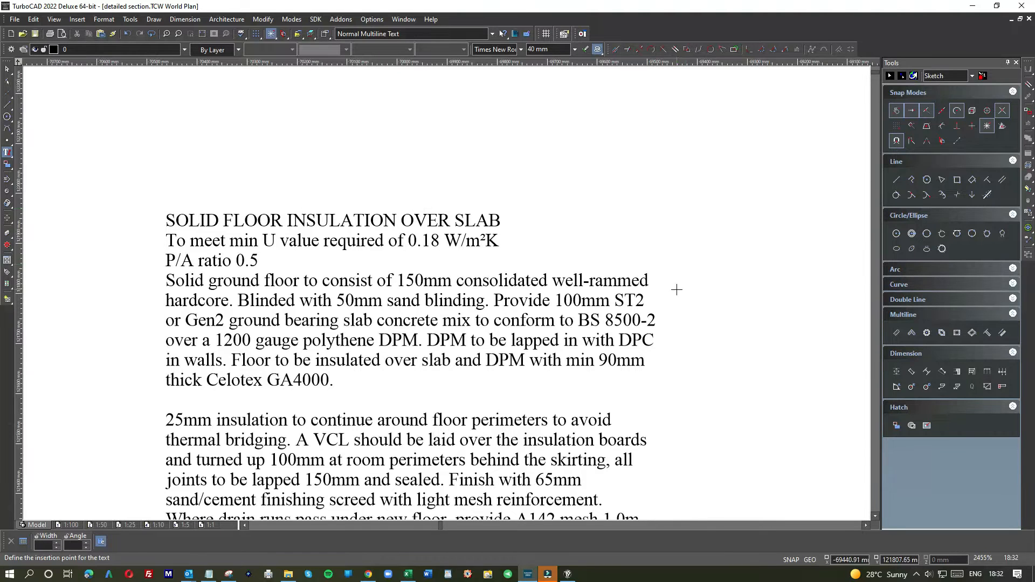
{"action": "scroll", "coordinate": [447, 292], "scroll_direction": "down", "scroll_amount": 4}
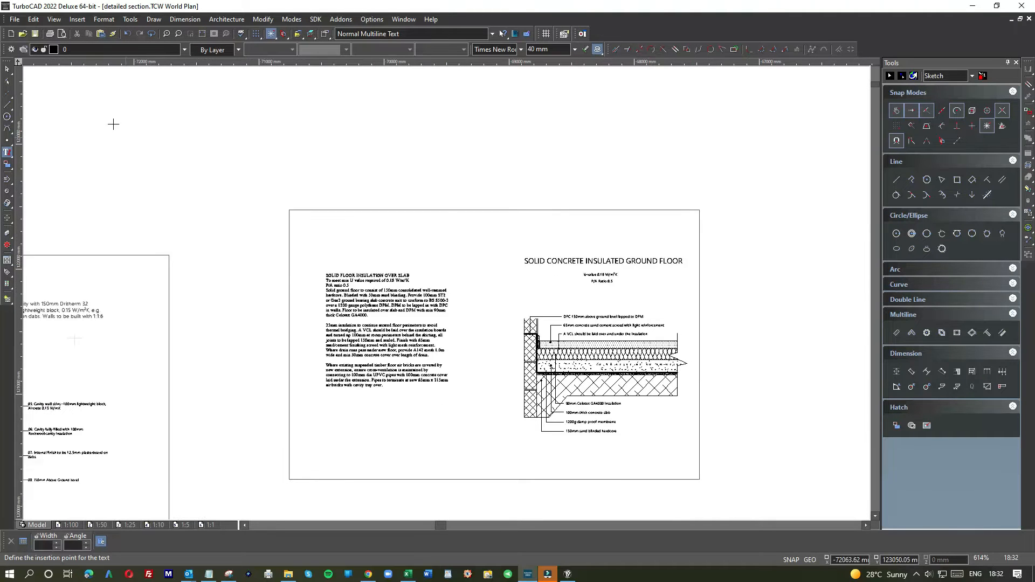
Move the SOLID CONCRETE INSULATED GROUND FLOOR title left and slightly up within the new sheet
{"action": "left_click", "coordinate": [7, 69]}
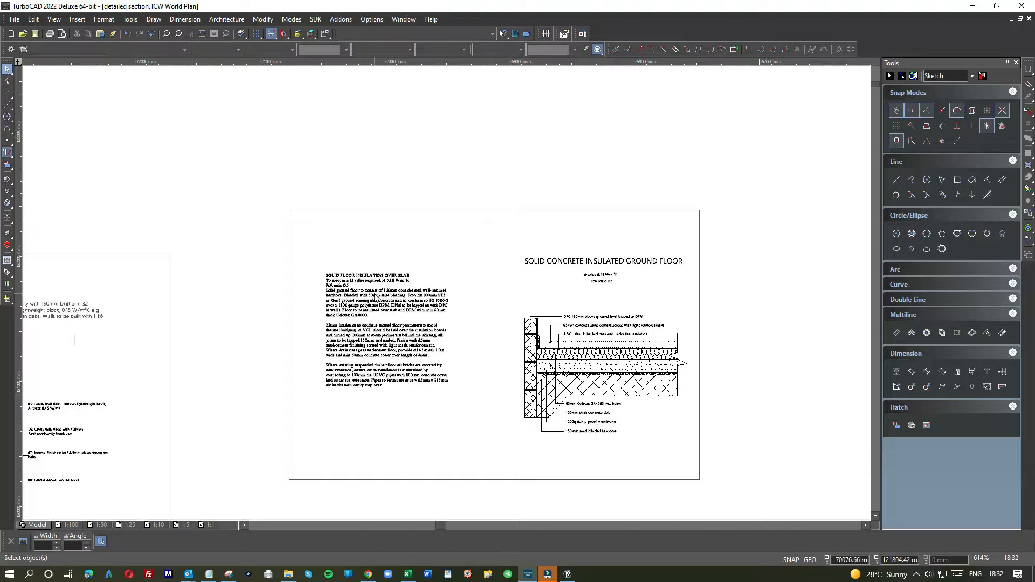
{"action": "left_click", "coordinate": [574, 264]}
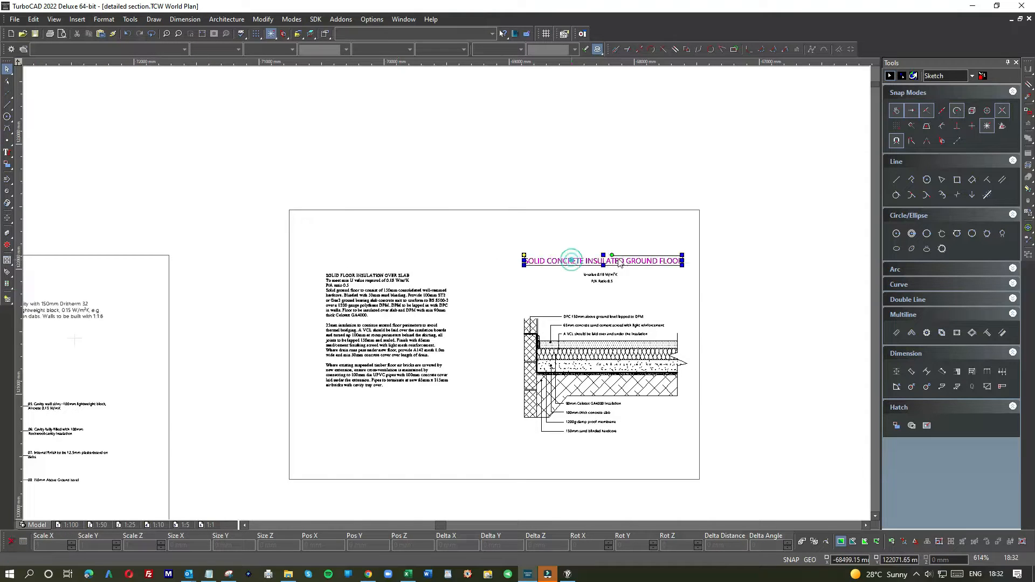
{"action": "left_click_drag", "start_coordinate": [625, 259], "coordinate": [600, 253]}
{"action": "left_click", "coordinate": [566, 283]}
Move the U-value and P/A Ratio lines up and left so they sit centred directly beneath the ground floor title
{"action": "scroll", "coordinate": [565, 281], "scroll_direction": "up", "scroll_amount": 2}
{"action": "left_click", "coordinate": [506, 295]}
{"action": "left_click_drag", "start_coordinate": [545, 292], "coordinate": [455, 249]}
{"action": "left_click", "coordinate": [555, 318]}
{"action": "left_click_drag", "start_coordinate": [556, 317], "coordinate": [460, 270]}
{"action": "scroll", "coordinate": [447, 297], "scroll_direction": "down", "scroll_amount": 1}
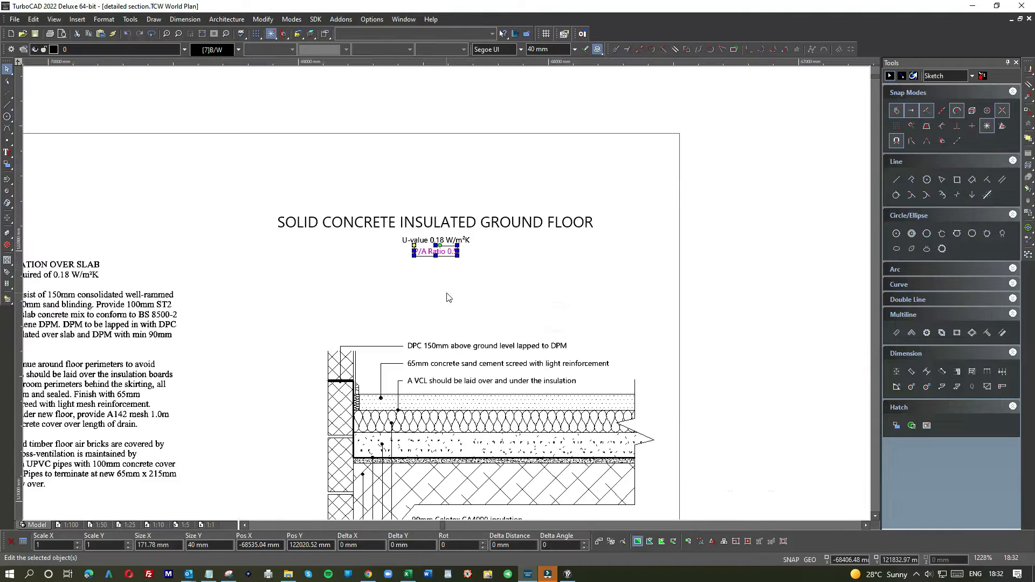
Move the whole floor section drawing with its labels up and left, closer beneath the title lines
{"action": "scroll", "coordinate": [439, 327], "scroll_direction": "down", "scroll_amount": 1}
{"action": "left_click_drag", "start_coordinate": [380, 285], "coordinate": [561, 456]}
{"action": "left_click_drag", "start_coordinate": [480, 344], "coordinate": [453, 323]}
{"action": "scroll", "coordinate": [384, 311], "scroll_direction": "down", "scroll_amount": 1}
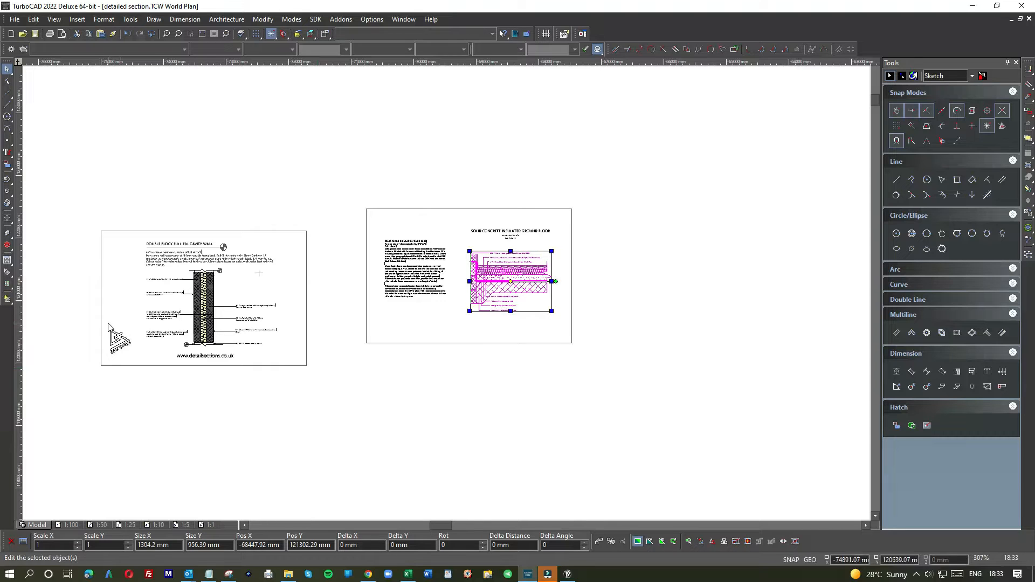
{"action": "left_click_drag", "start_coordinate": [100, 317], "coordinate": [135, 362]}
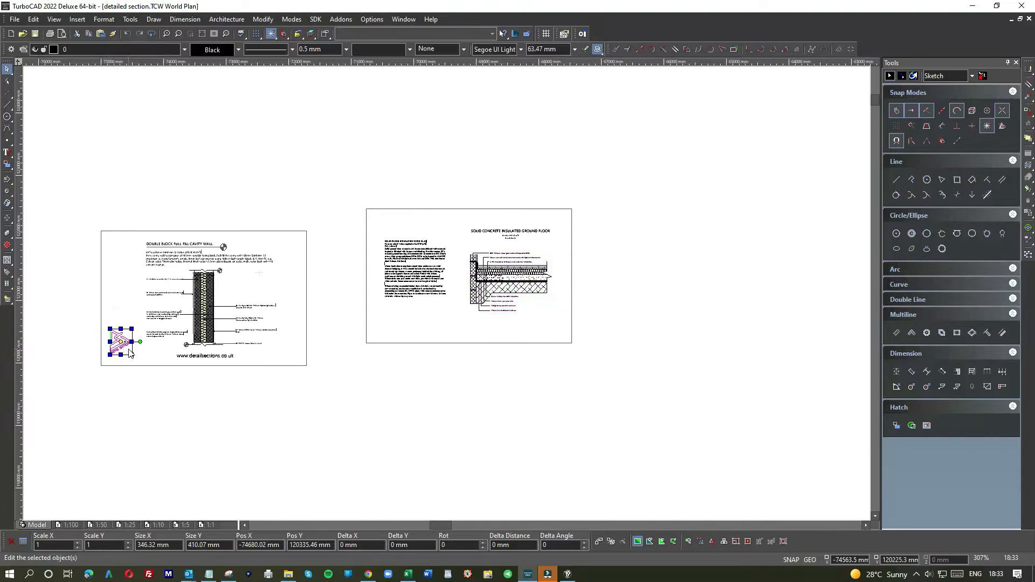
{"action": "left_click", "coordinate": [197, 359], "text": "shift"}
{"action": "left_click", "coordinate": [389, 372]}
{"action": "key", "text": "ctrl+v"}
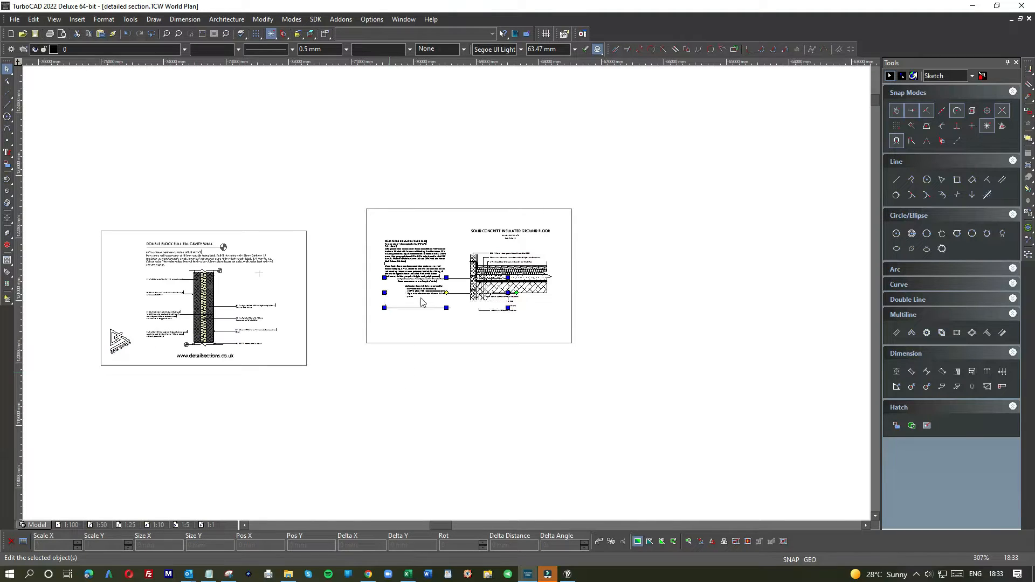
Move the pasted logo and website text about 476 mm down, near the lower border of the ground floor sheet
{"action": "scroll", "coordinate": [440, 306], "scroll_direction": "up", "scroll_amount": 6}
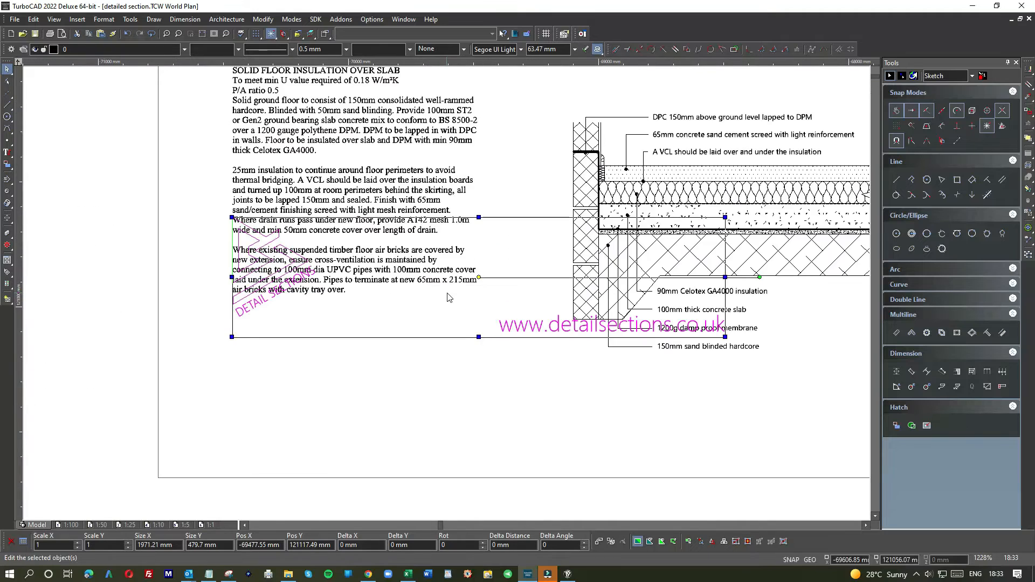
{"action": "left_click_drag", "start_coordinate": [455, 318], "coordinate": [457, 425]}
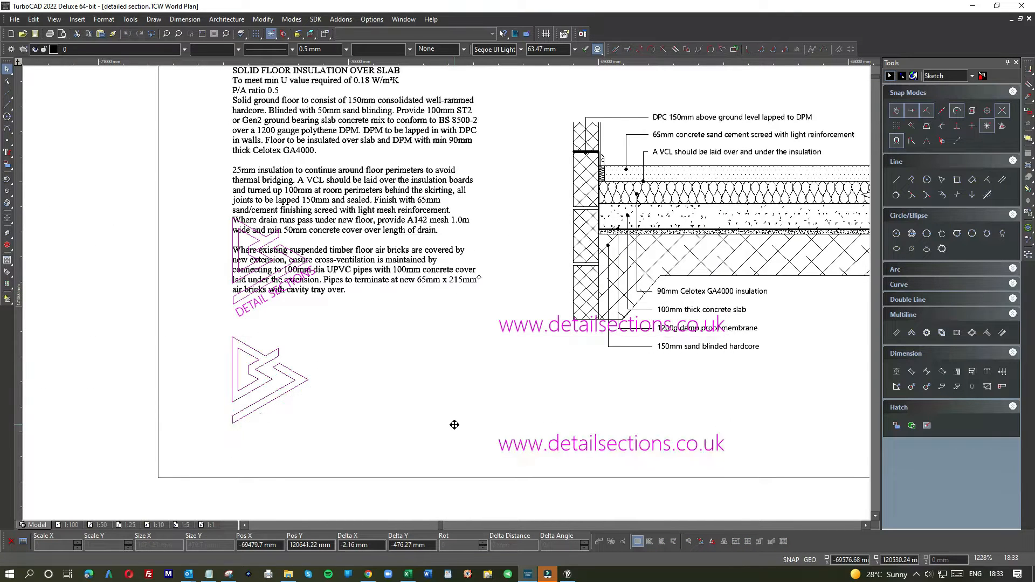
{"action": "left_click", "coordinate": [523, 505]}
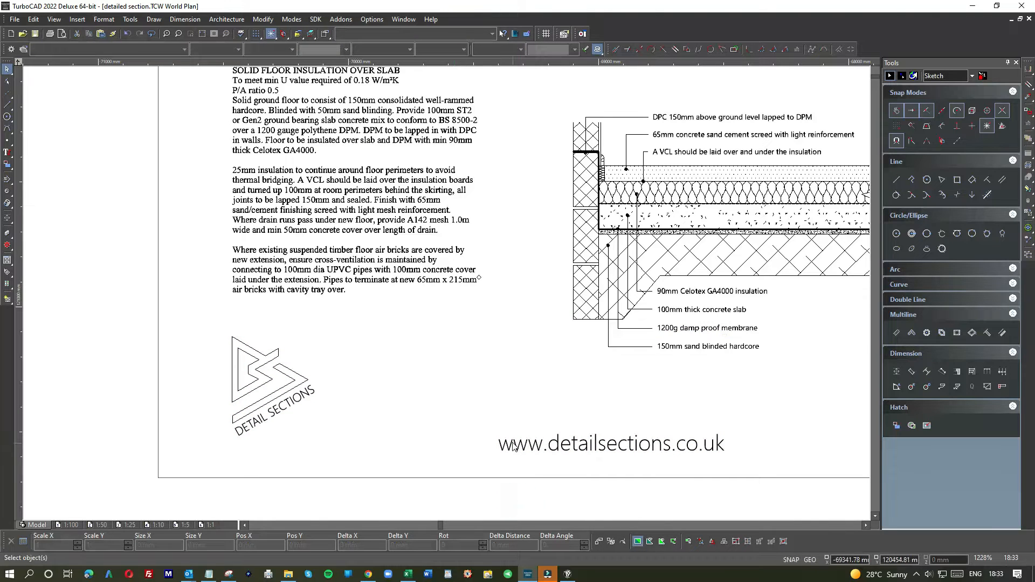
Examine the layout of the ground floor sheet up close and compare it with the cavity wall sheet
{"action": "scroll", "coordinate": [544, 426], "scroll_direction": "down", "scroll_amount": 2}
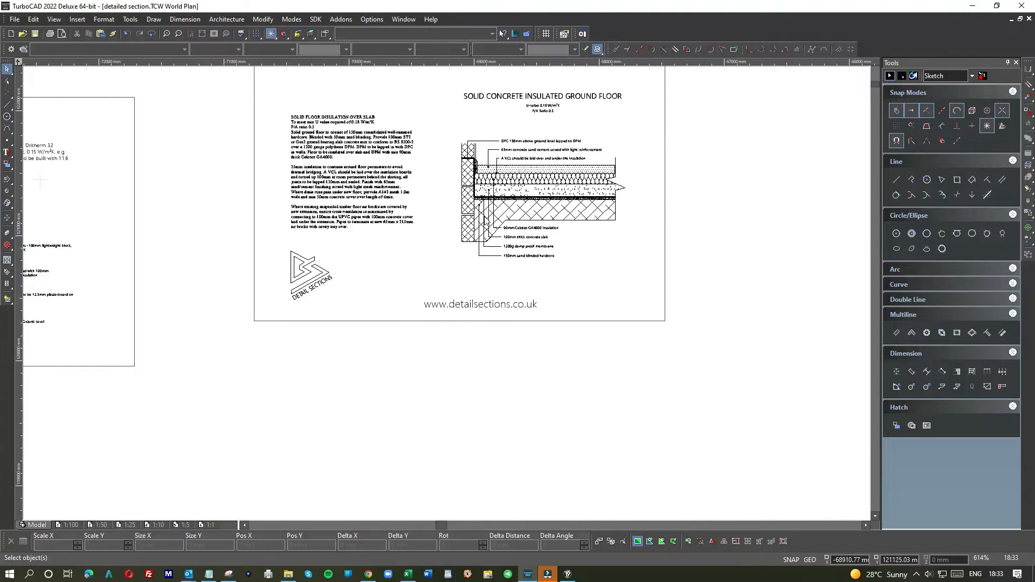
{"action": "scroll", "coordinate": [448, 298], "scroll_direction": "up", "scroll_amount": 2}
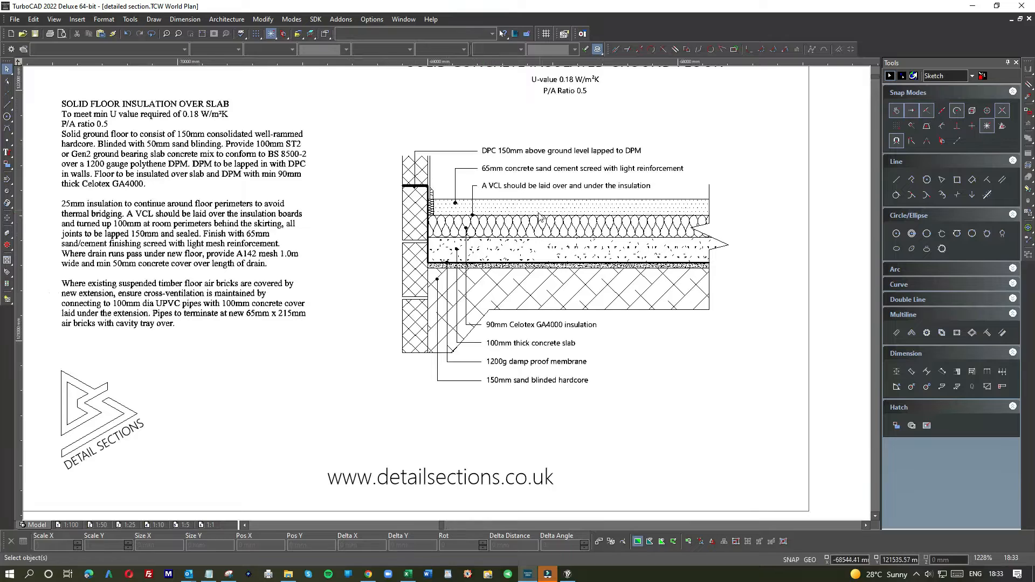
{"action": "scroll", "coordinate": [506, 227], "scroll_direction": "down", "scroll_amount": 2}
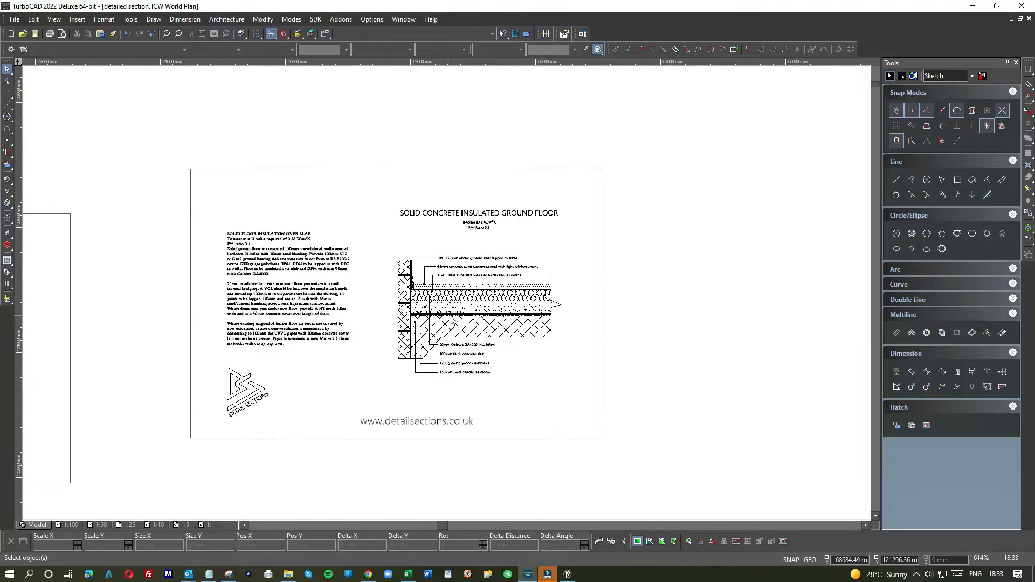
{"action": "scroll", "coordinate": [438, 274], "scroll_direction": "up", "scroll_amount": 2}
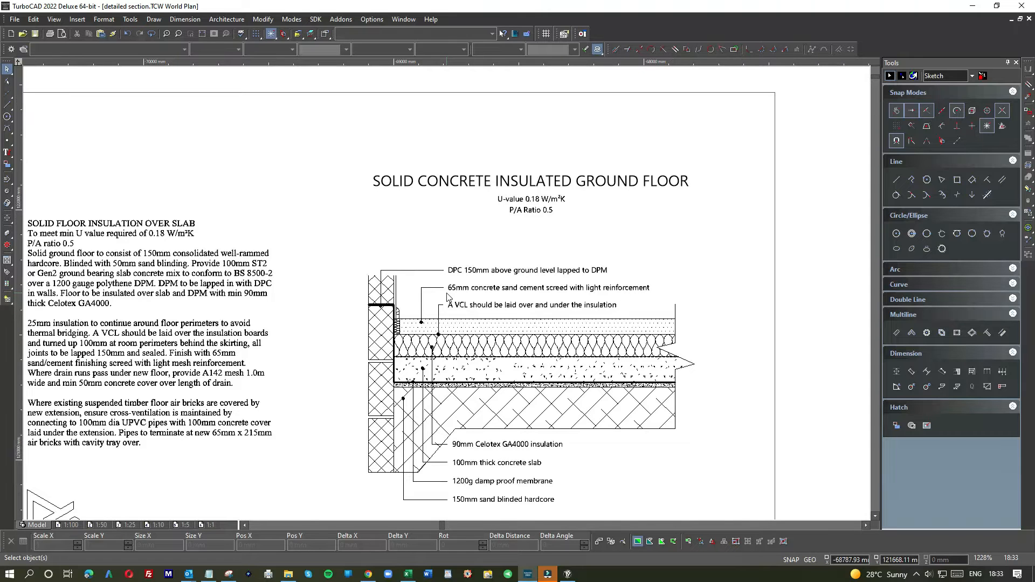
{"action": "scroll", "coordinate": [376, 361], "scroll_direction": "down", "scroll_amount": 2}
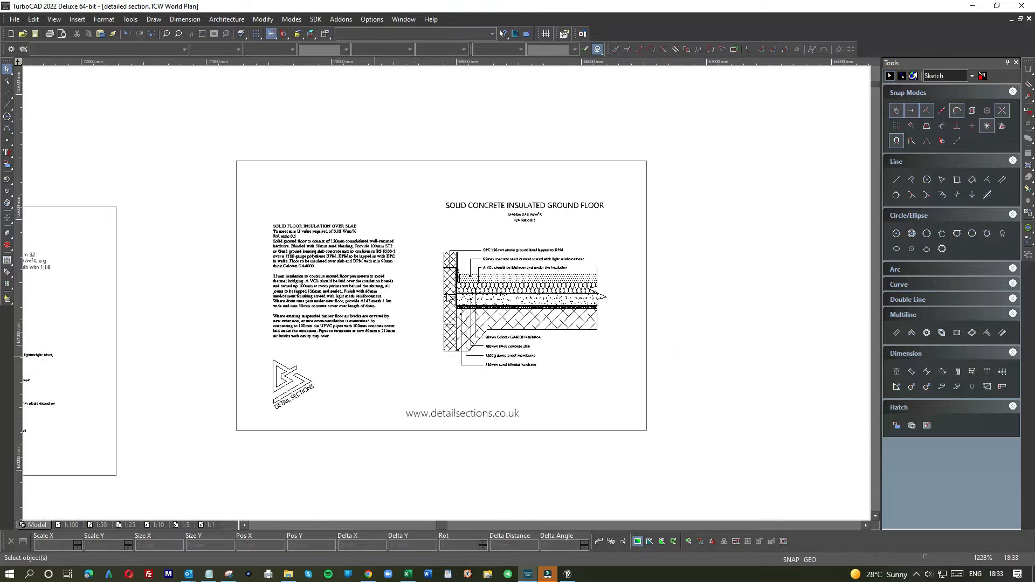
{"action": "scroll", "coordinate": [448, 295], "scroll_direction": "down", "scroll_amount": 2}
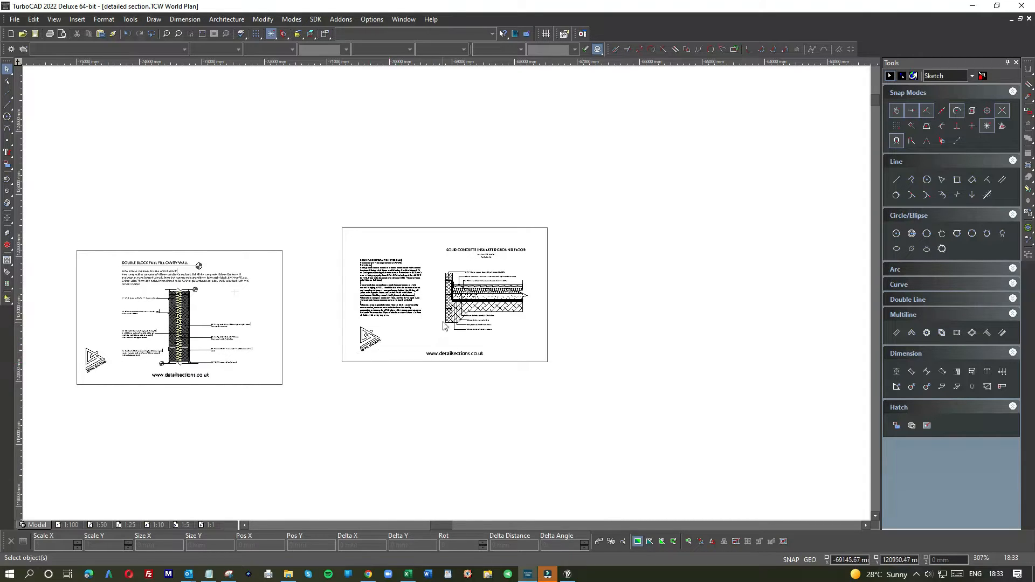
{"action": "scroll", "coordinate": [443, 325], "scroll_direction": "up", "scroll_amount": 2}
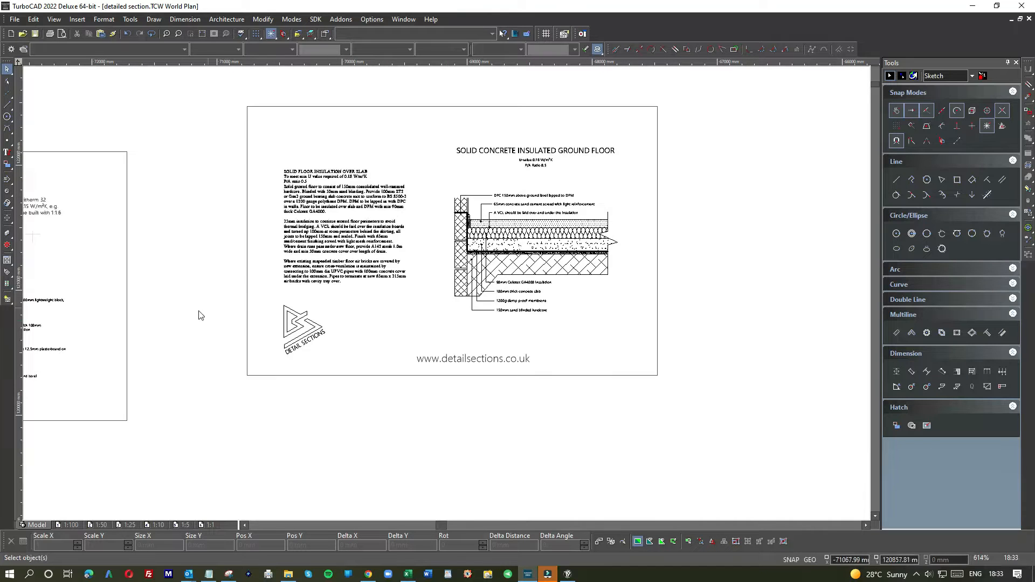
{"action": "scroll", "coordinate": [200, 315], "scroll_direction": "down", "scroll_amount": 2}
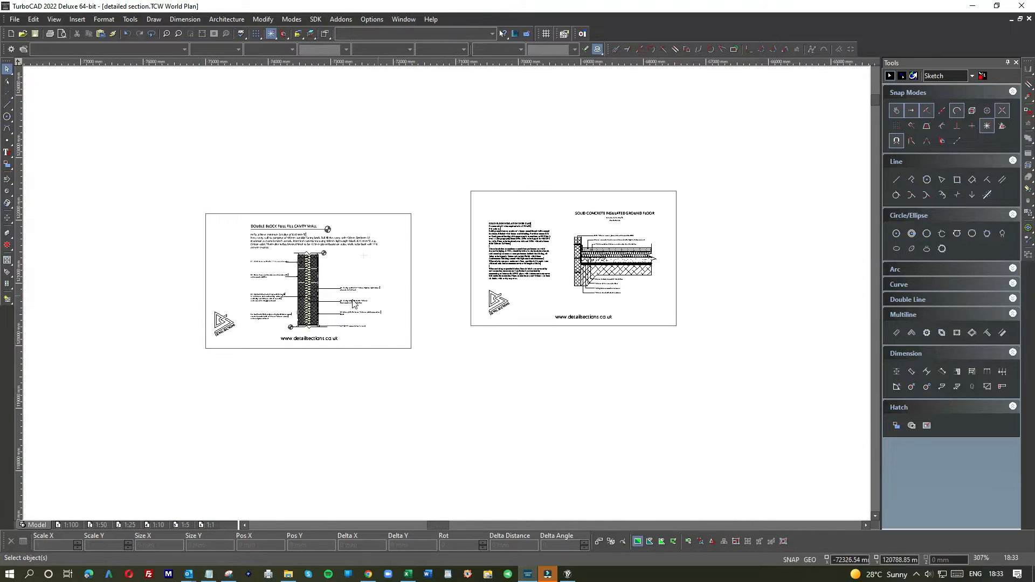
Move the cross-hatch of the lowest wall block out of its outline to the empty space left of the wall
{"action": "scroll", "coordinate": [621, 278], "scroll_direction": "up", "scroll_amount": 4}
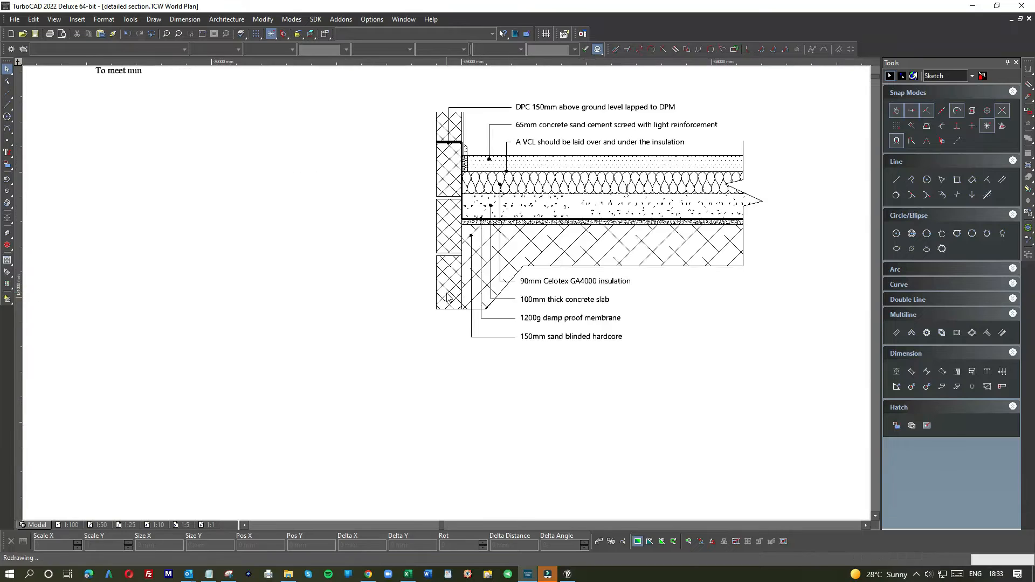
{"action": "left_click", "coordinate": [443, 312]}
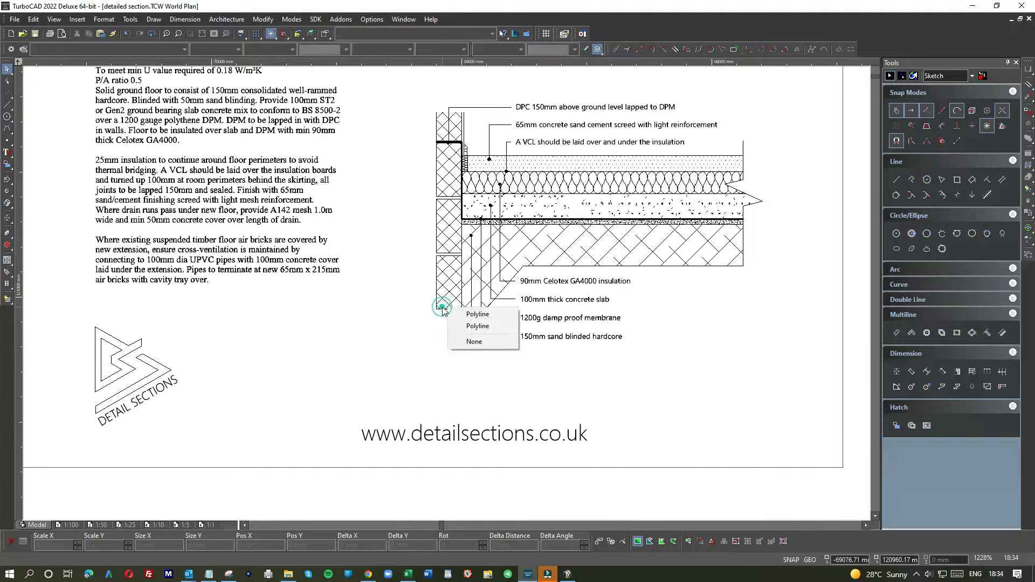
{"action": "left_click", "coordinate": [454, 314]}
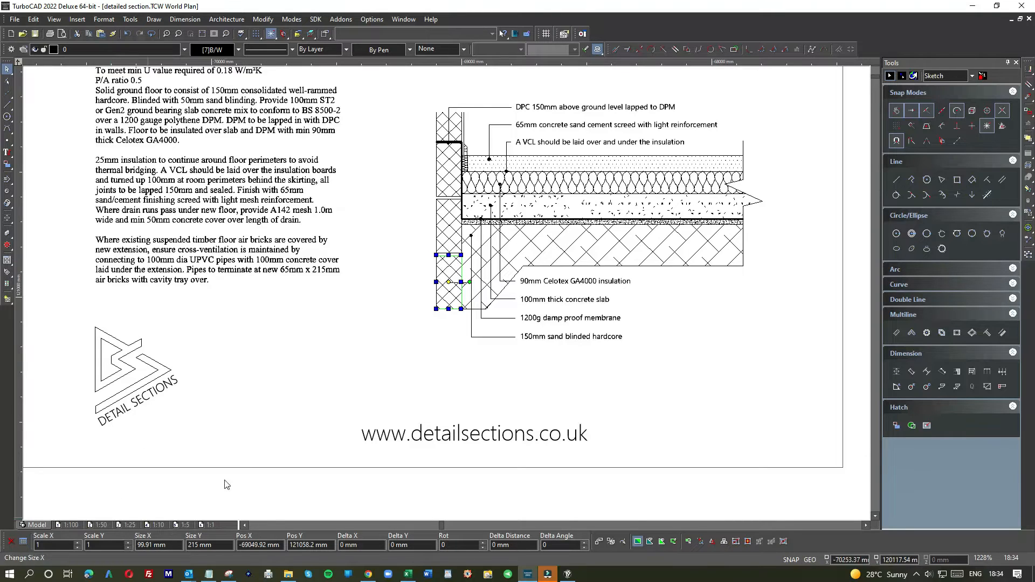
{"action": "left_click", "coordinate": [413, 309]}
{"action": "left_click", "coordinate": [449, 282]}
{"action": "left_click_drag", "start_coordinate": [450, 281], "coordinate": [395, 294]}
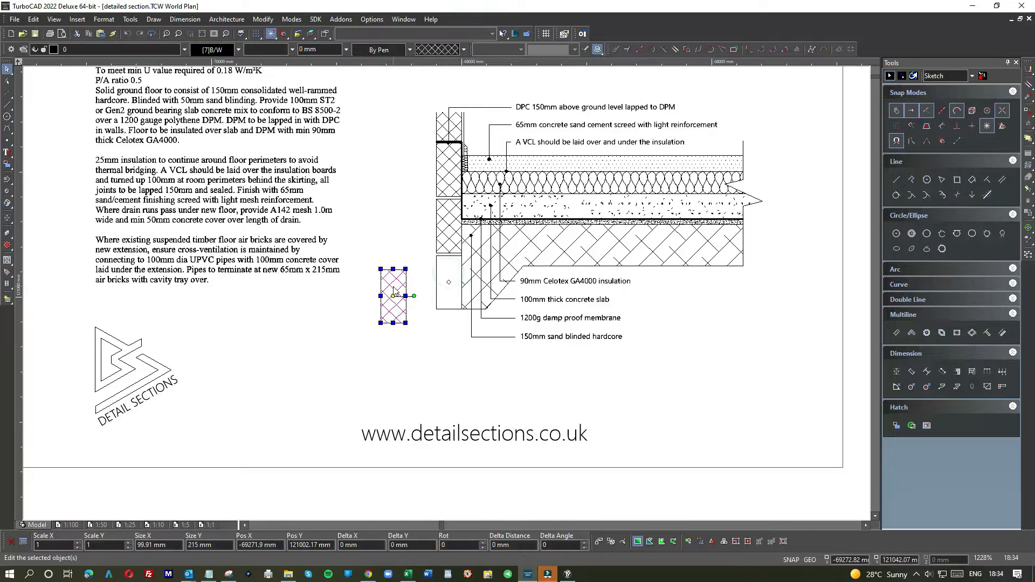
Fill the lowest wall block's outline with a Solid brush pattern in Medium Goldenrod
{"action": "left_click", "coordinate": [449, 309]}
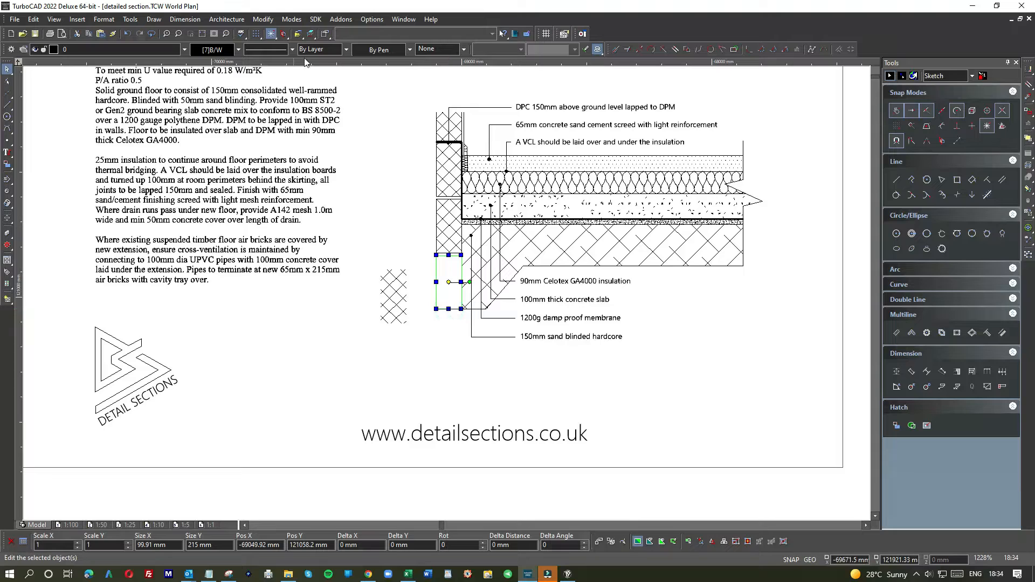
{"action": "left_click", "coordinate": [391, 52]}
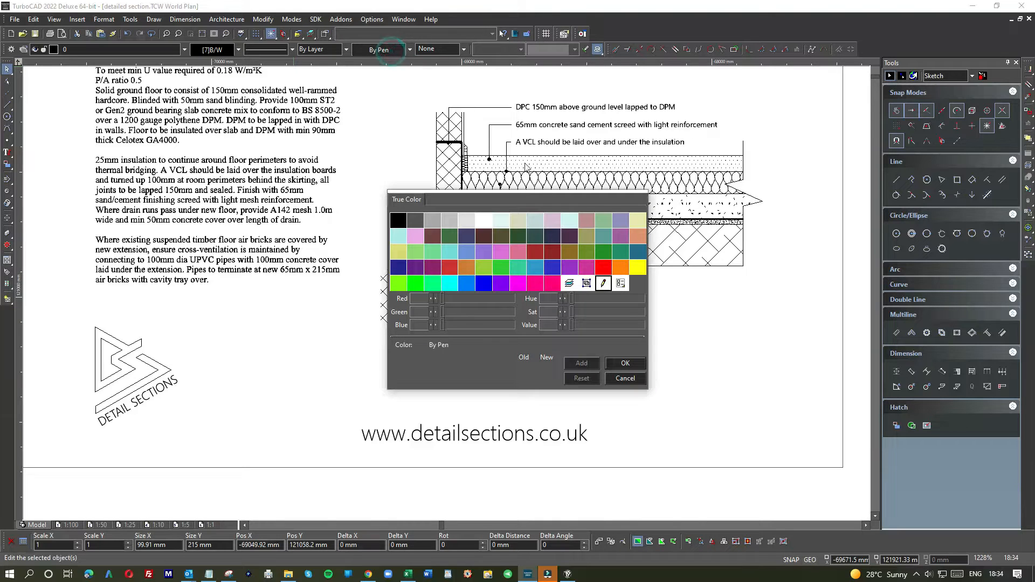
{"action": "double_click", "coordinate": [632, 221]}
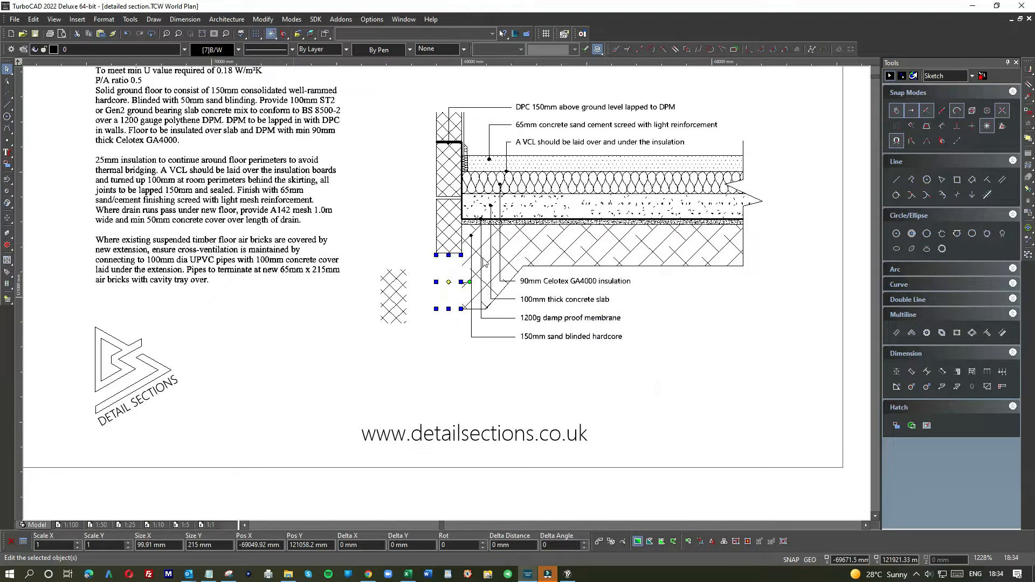
{"action": "left_click", "coordinate": [441, 343]}
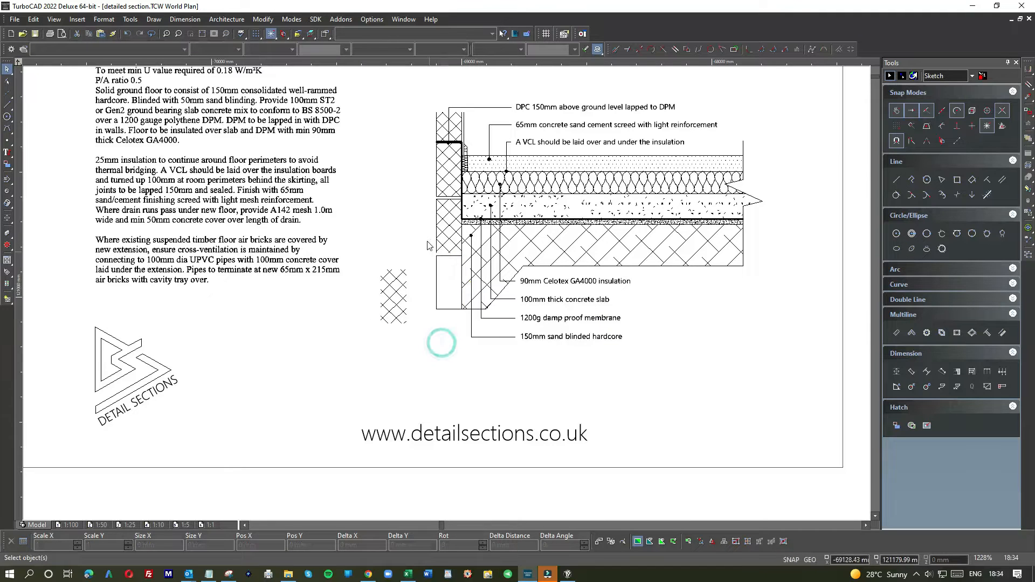
{"action": "left_click", "coordinate": [437, 273]}
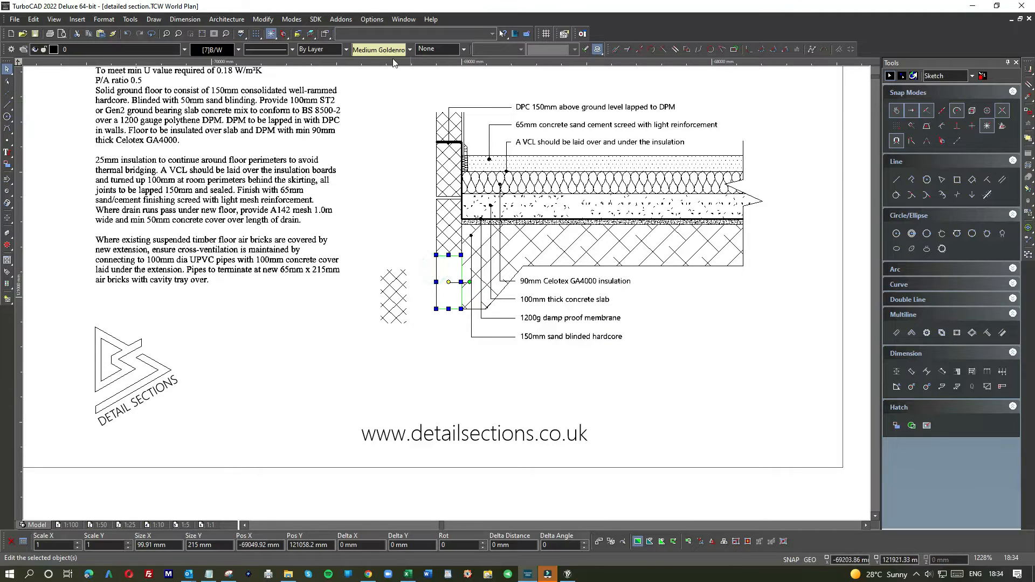
{"action": "left_click", "coordinate": [431, 48]}
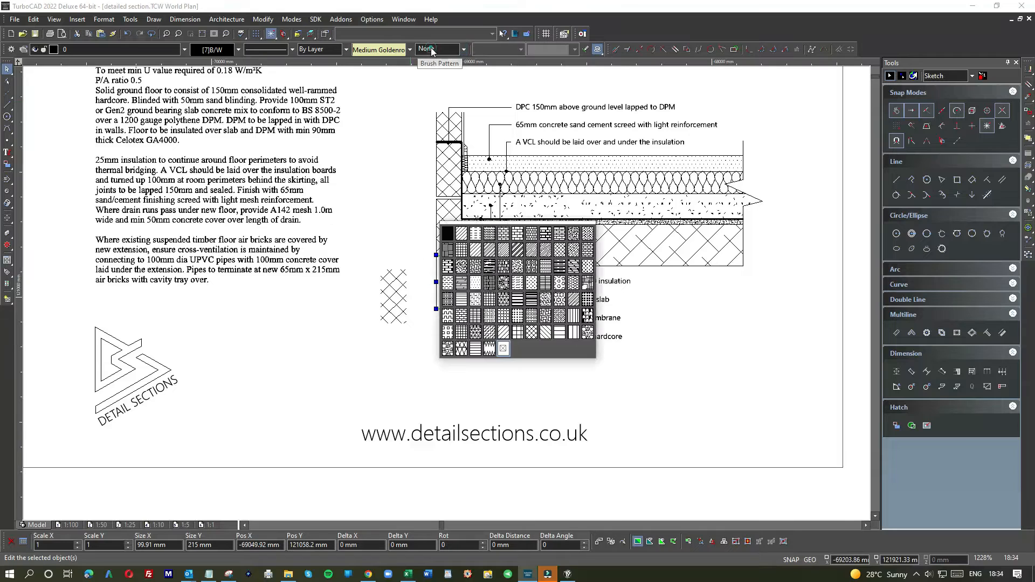
{"action": "left_click", "coordinate": [448, 233]}
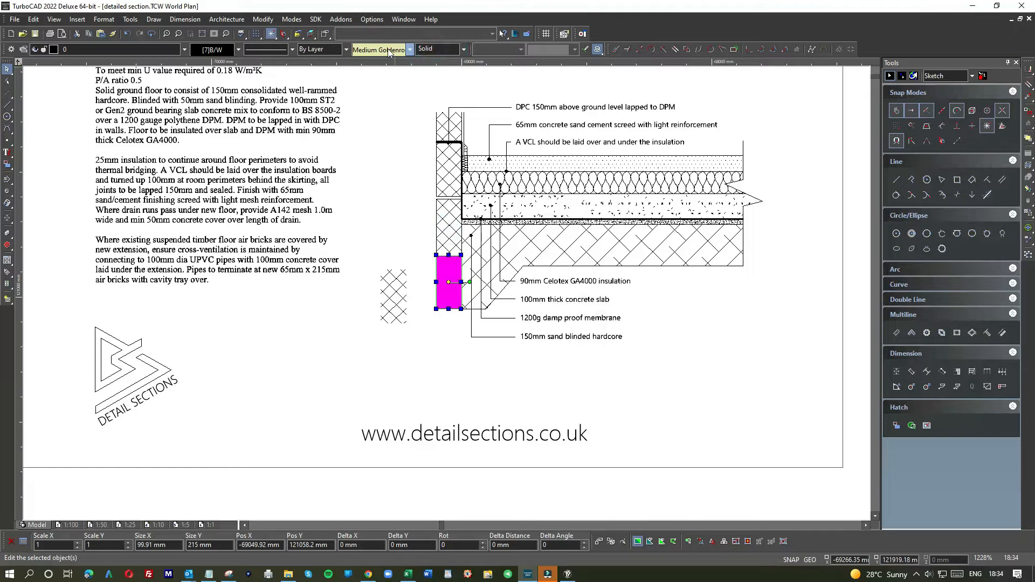
{"action": "left_click", "coordinate": [388, 49]}
{"action": "double_click", "coordinate": [637, 221]}
{"action": "left_click", "coordinate": [444, 336]}
{"action": "left_click", "coordinate": [445, 281]}
{"action": "left_click", "coordinate": [388, 50]}
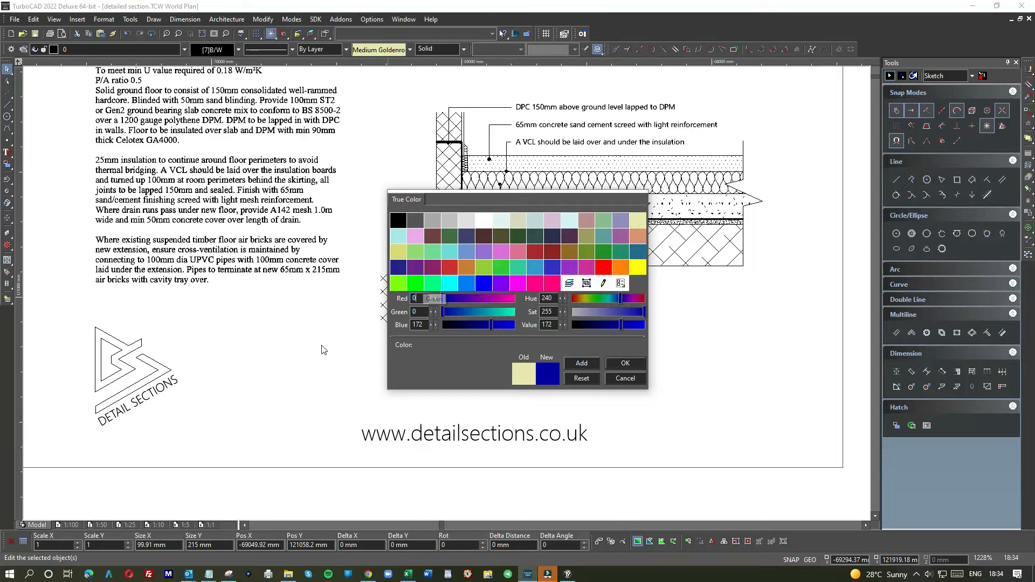
{"action": "left_click", "coordinate": [520, 376]}
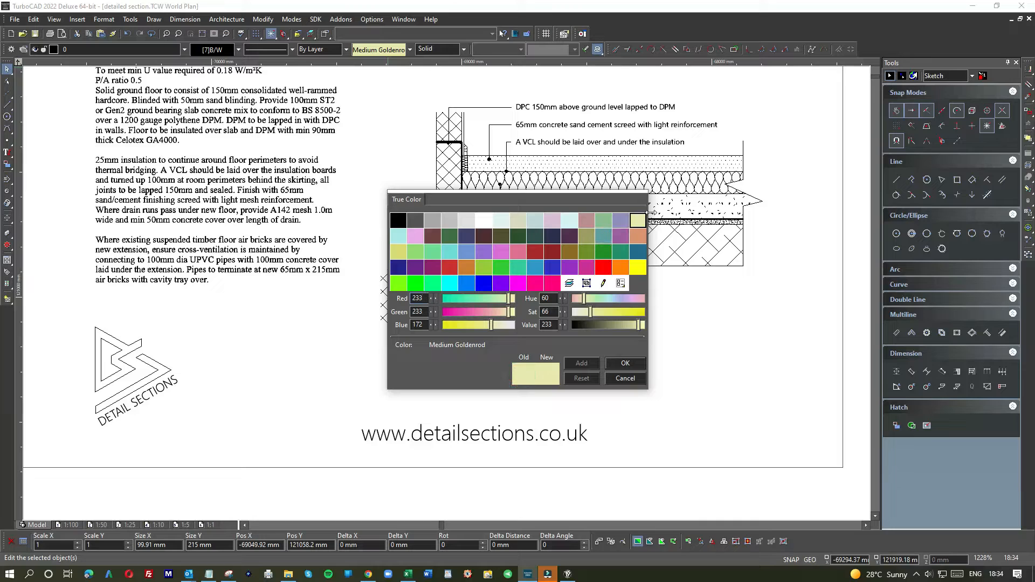
{"action": "left_click", "coordinate": [618, 376]}
{"action": "left_click", "coordinate": [424, 361]}
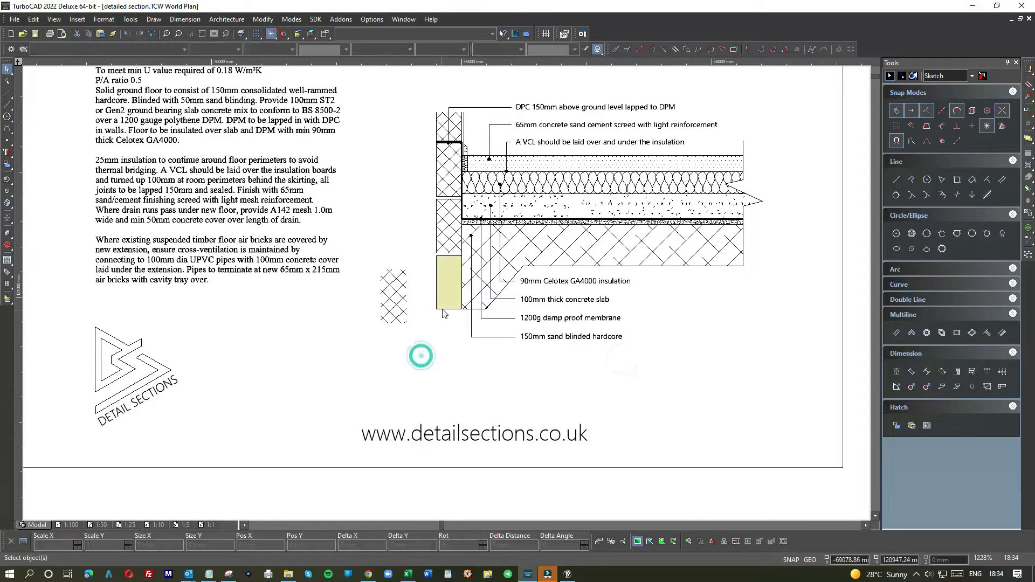
Set the pen colour of the cross-hatch beside the wall to black, colour index 250
{"action": "left_click", "coordinate": [406, 305]}
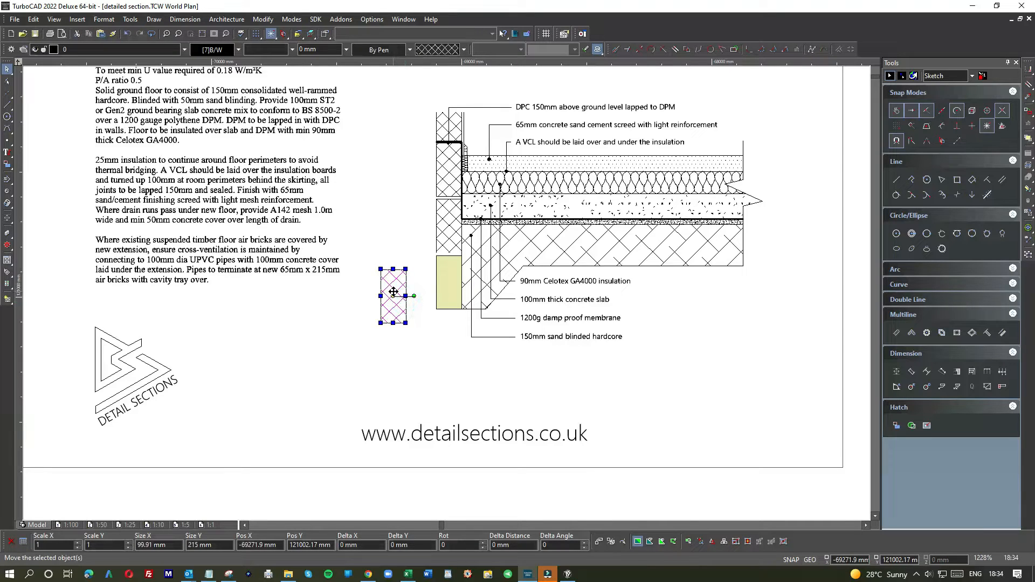
{"action": "left_click", "coordinate": [227, 51]}
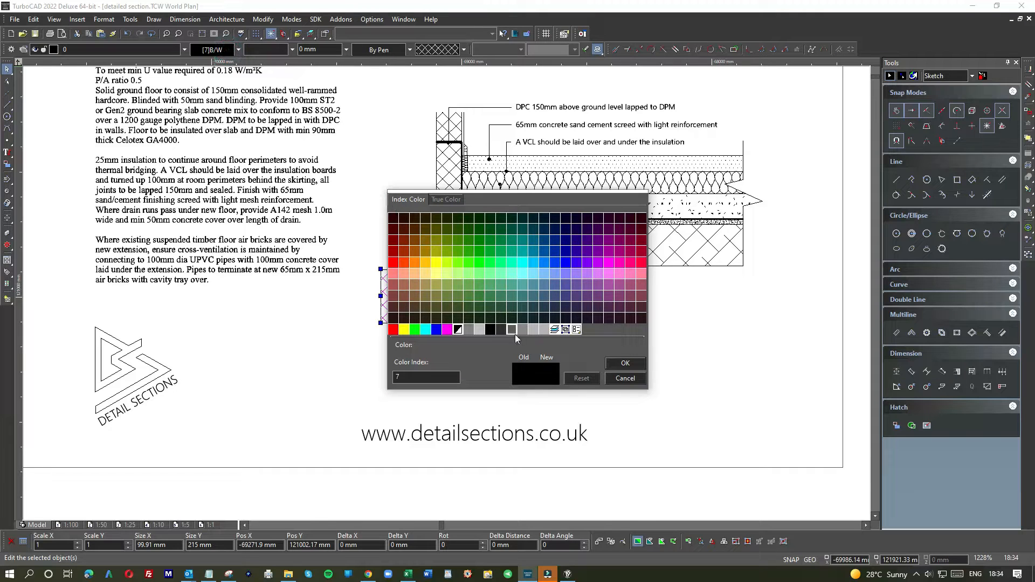
{"action": "double_click", "coordinate": [490, 330]}
{"action": "left_click", "coordinate": [428, 349]}
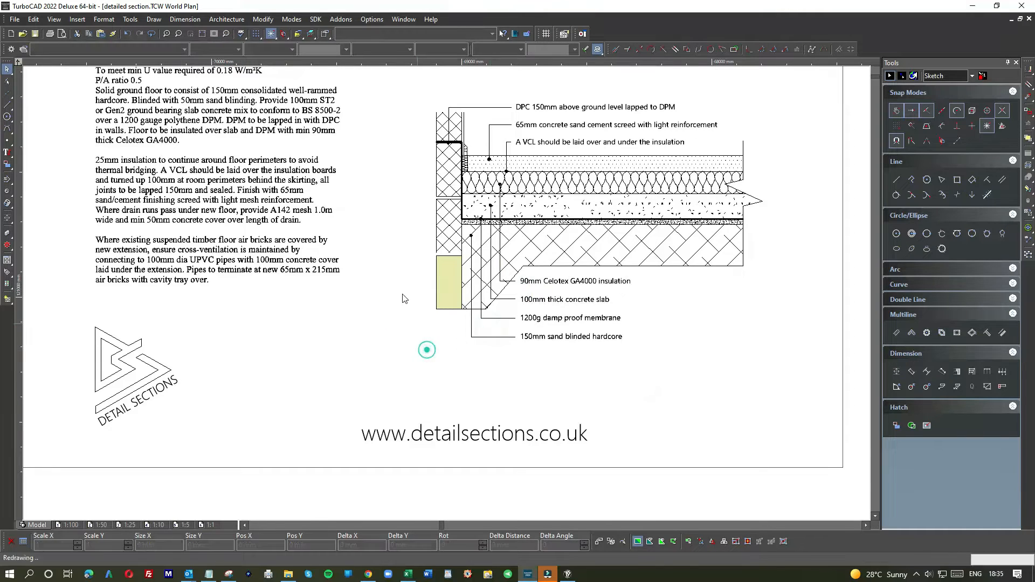
{"action": "left_click", "coordinate": [396, 284]}
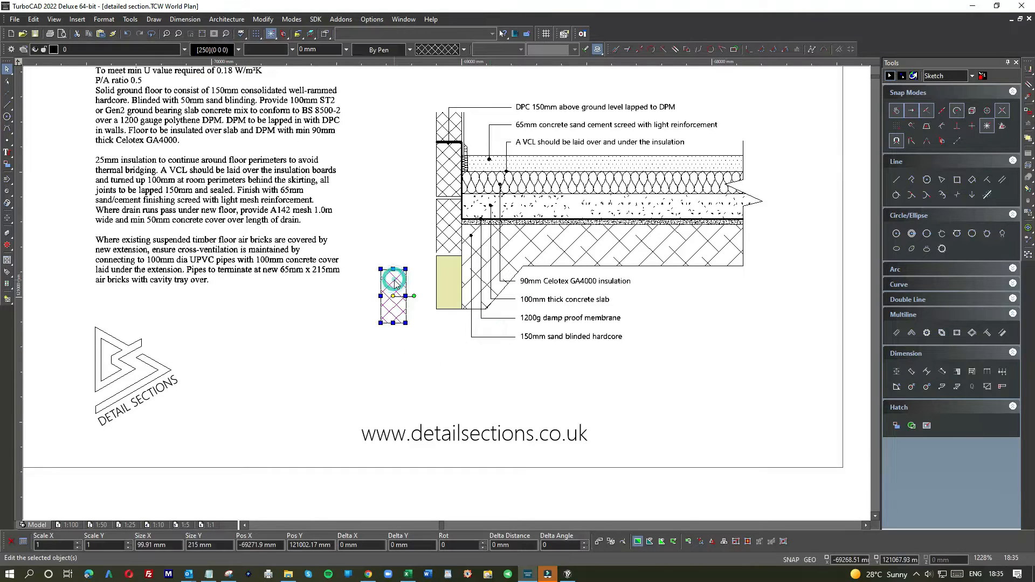
Set the width of the cross-hatch beside the wall to 96 mm
{"action": "left_click", "coordinate": [169, 547]}
{"action": "type", "text": "96"}
{"action": "key", "text": "Return"}
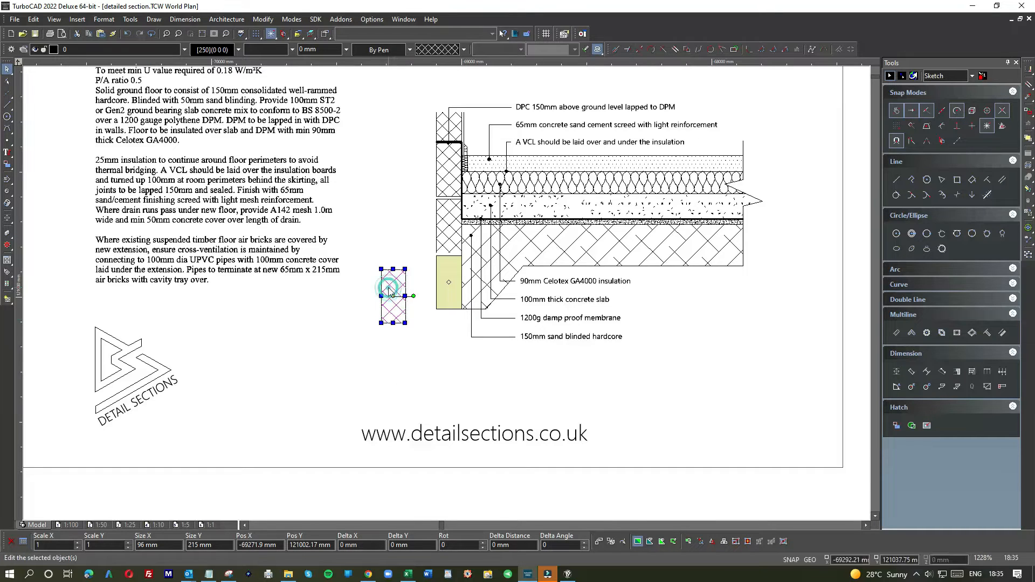
Change the solid fill of the lowest wall block to Dim Gray
{"action": "left_click", "coordinate": [443, 303]}
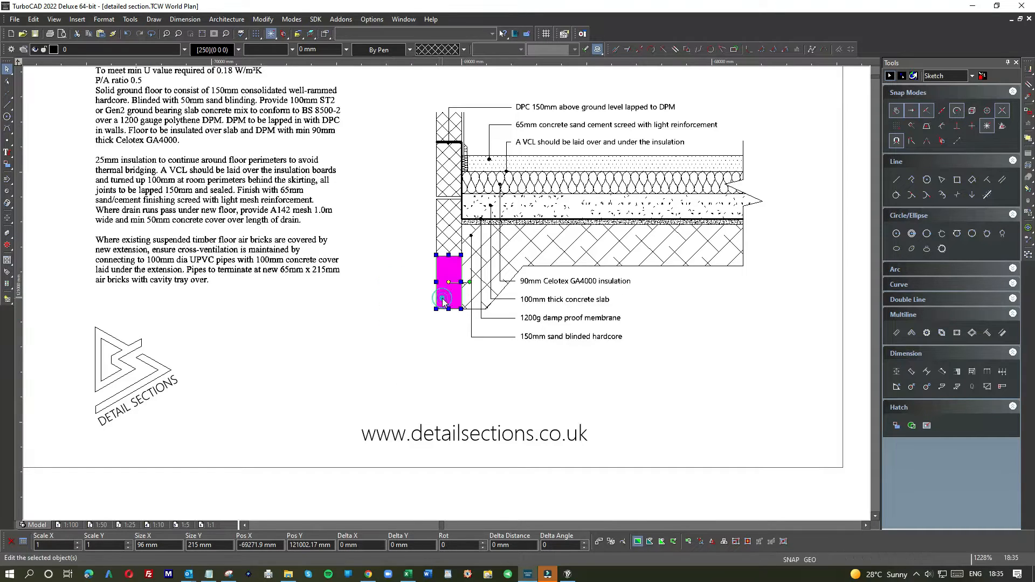
{"action": "left_click", "coordinate": [386, 52]}
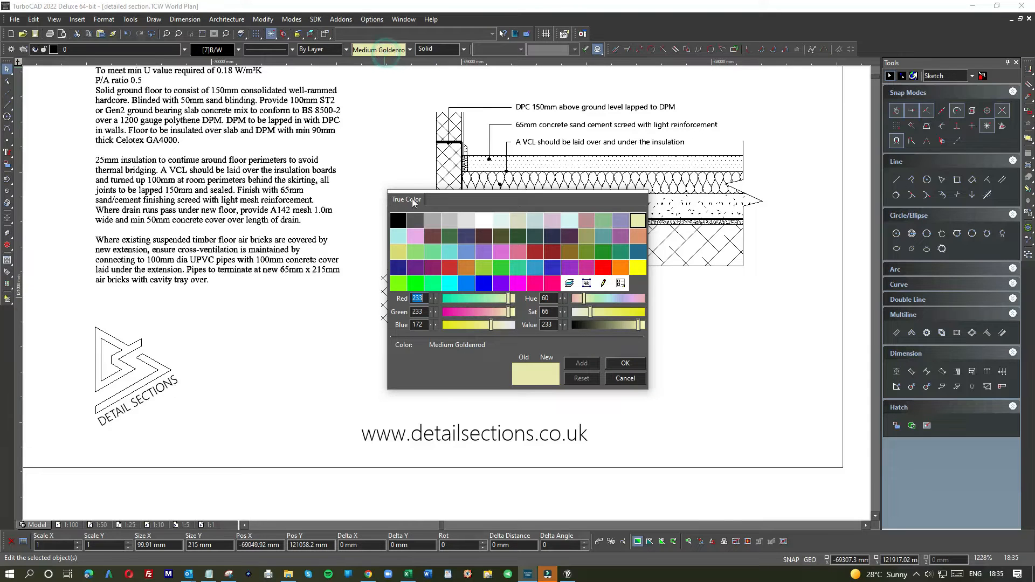
{"action": "double_click", "coordinate": [413, 219]}
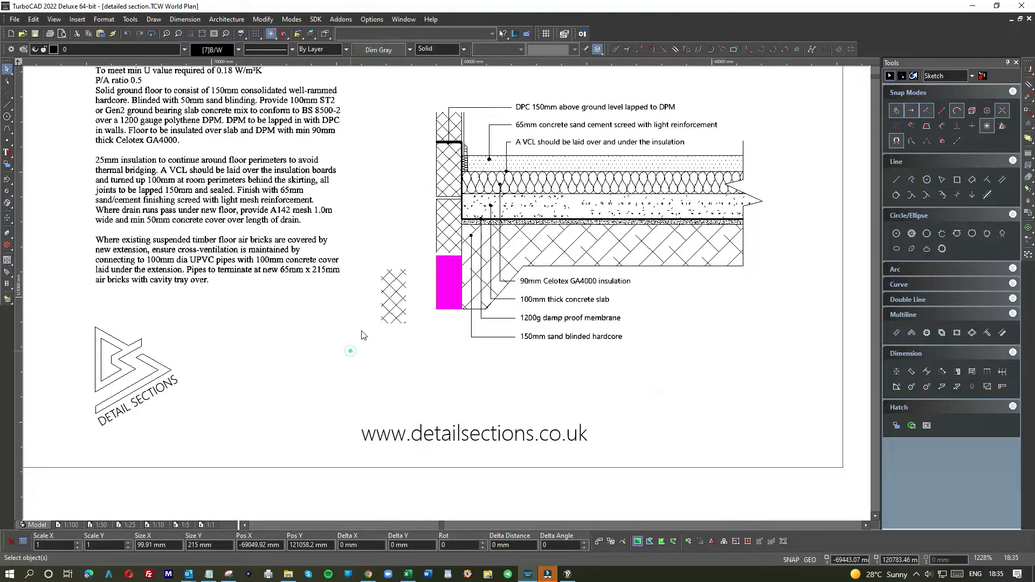
Move the 96 mm wide cross-hatch onto the grey-filled lowest wall block, centred between its vertical edges
{"action": "left_click", "coordinate": [393, 290]}
{"action": "left_click_drag", "start_coordinate": [393, 287], "coordinate": [450, 274]}
{"action": "scroll", "coordinate": [447, 281], "scroll_direction": "up", "scroll_amount": 3}
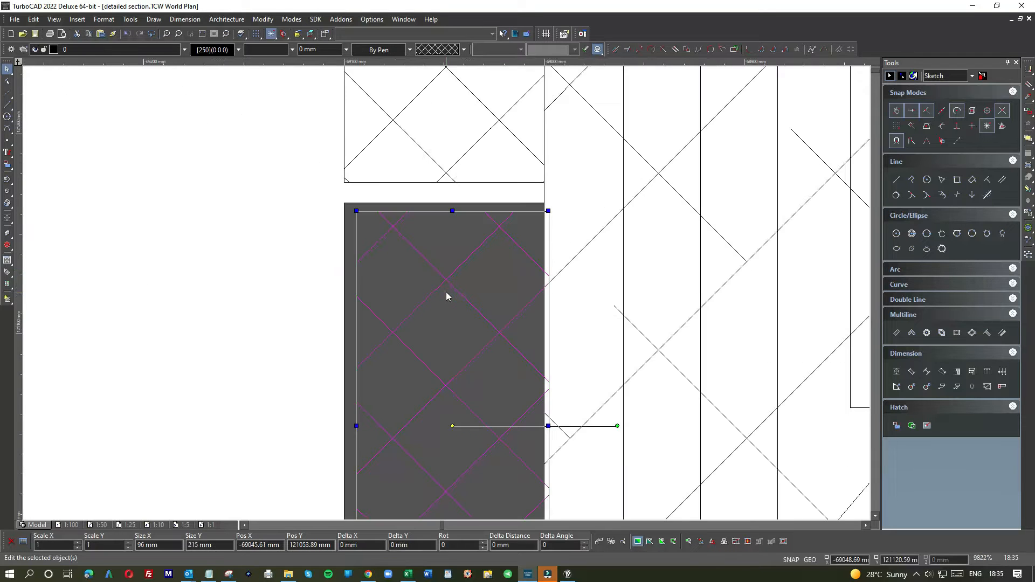
{"action": "left_click", "coordinate": [423, 242]}
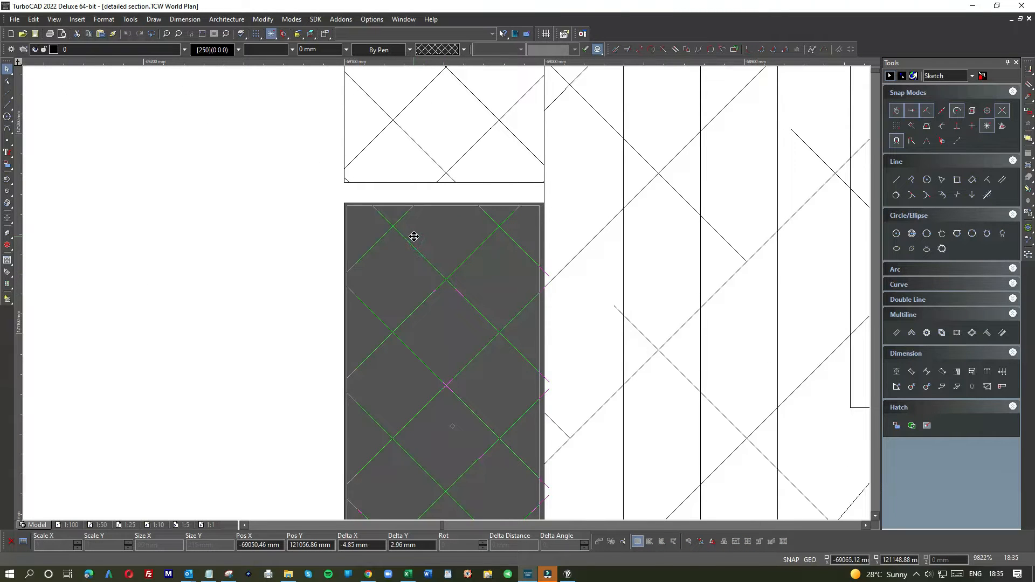
{"action": "scroll", "coordinate": [432, 361], "scroll_direction": "down", "scroll_amount": 1}
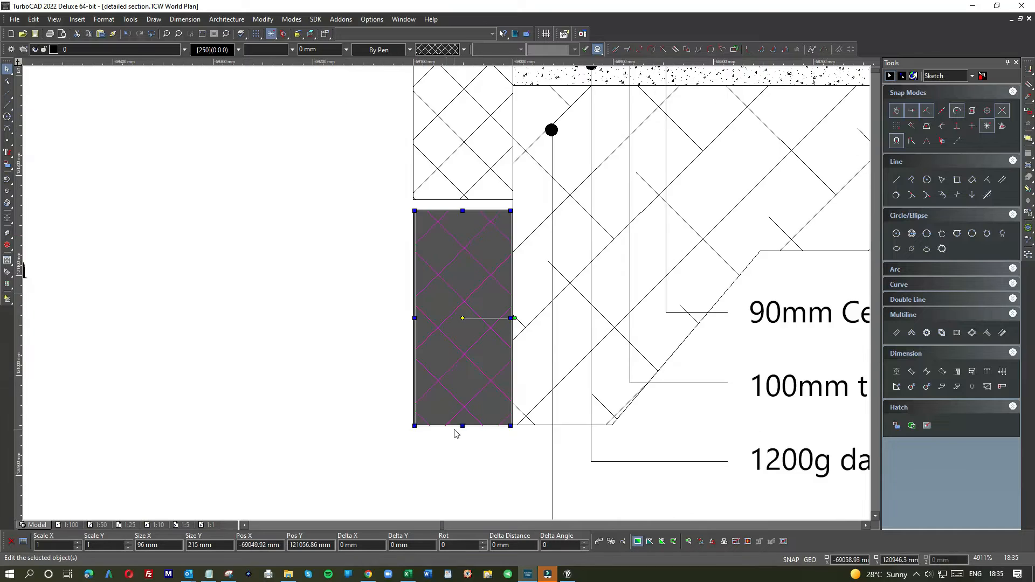
Resize the cross-hatch from its lower edge so it ends on the lowest block's base, about 213.65 mm high
{"action": "scroll", "coordinate": [459, 410], "scroll_direction": "up", "scroll_amount": 1}
{"action": "left_click", "coordinate": [897, 111]}
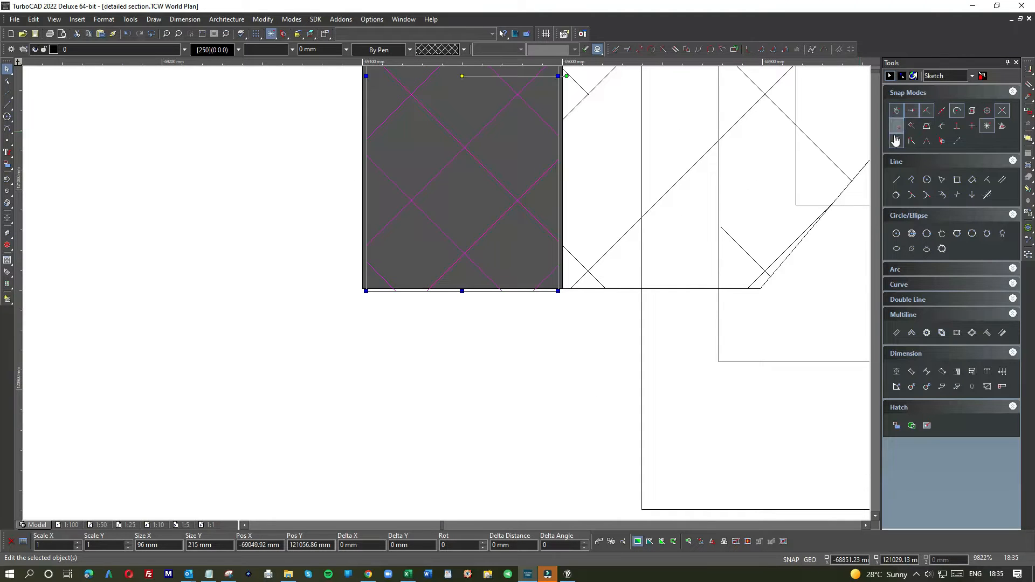
{"action": "left_click", "coordinate": [462, 292]}
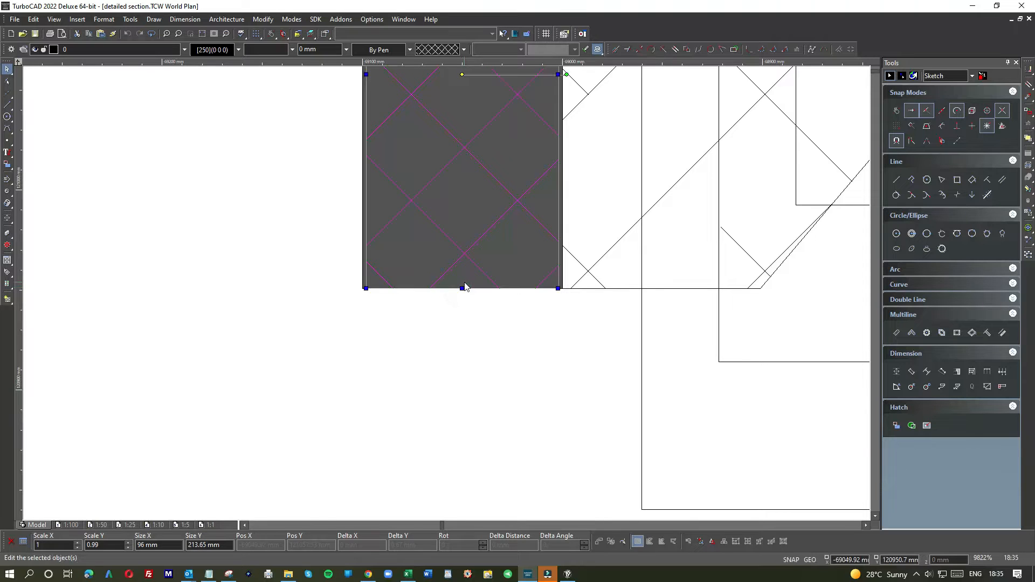
{"action": "left_click", "coordinate": [461, 290]}
{"action": "left_click", "coordinate": [460, 290]}
{"action": "left_click", "coordinate": [467, 334]}
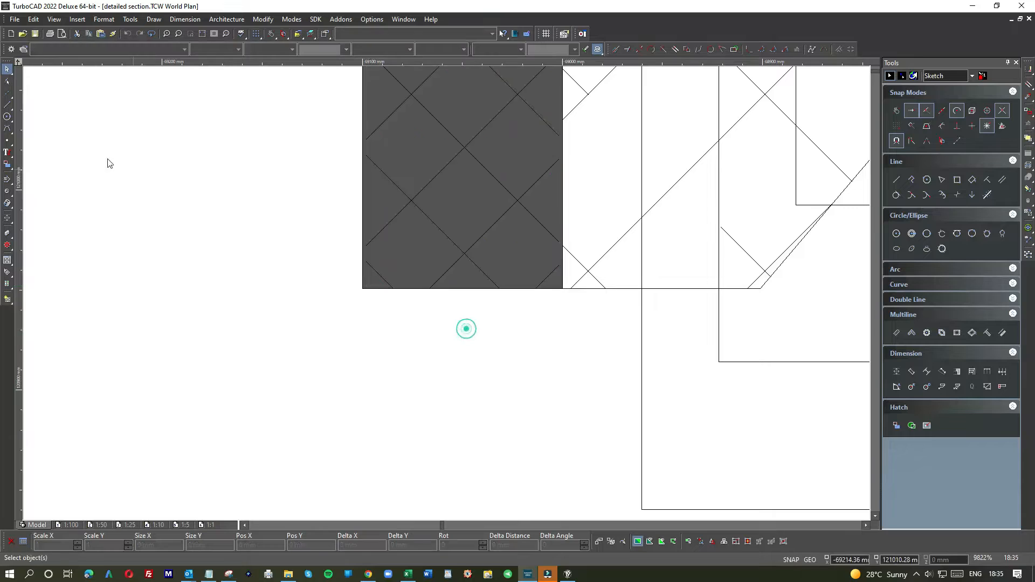
Draw a horizontal guide line about 116 mm long across the lowest wall block, just above its base
{"action": "left_click", "coordinate": [10, 107]}
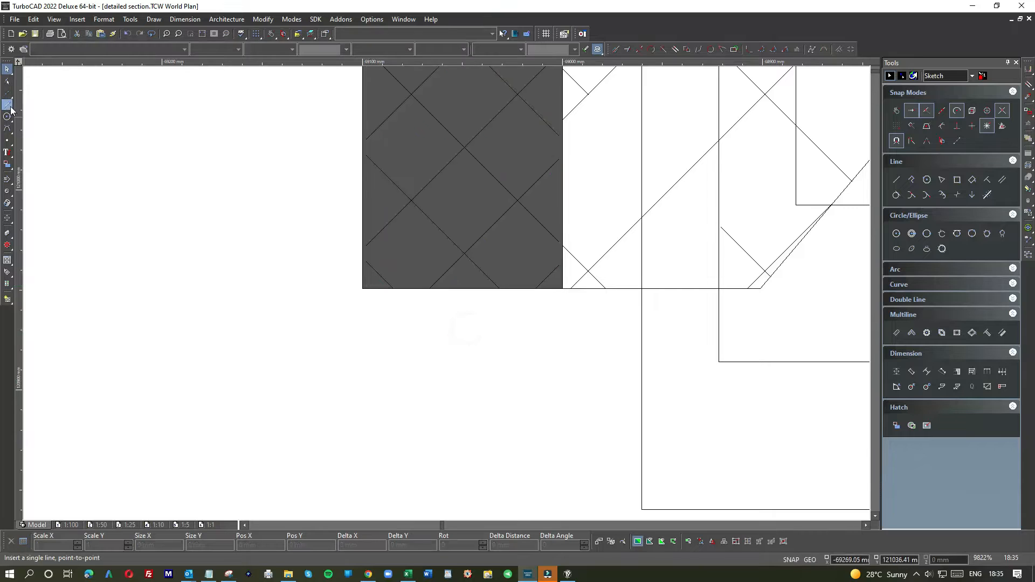
{"action": "left_click", "coordinate": [327, 273]}
{"action": "left_click", "coordinate": [546, 276]}
{"action": "left_click", "coordinate": [8, 71]}
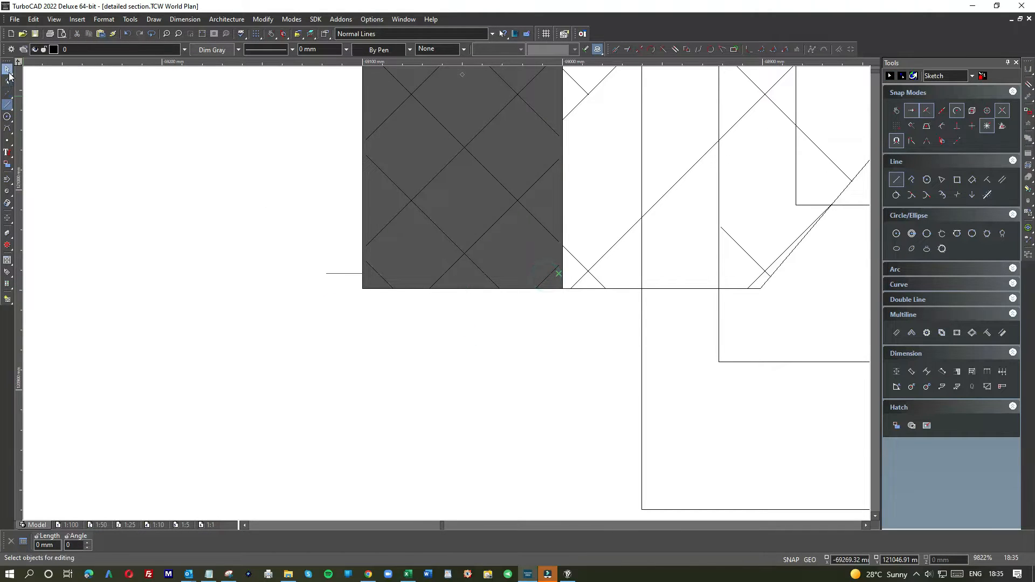
Raise the lower edge of the lowest block's cross-hatch to the guide line, making the hatch about 206 mm high
{"action": "left_click", "coordinate": [450, 235]}
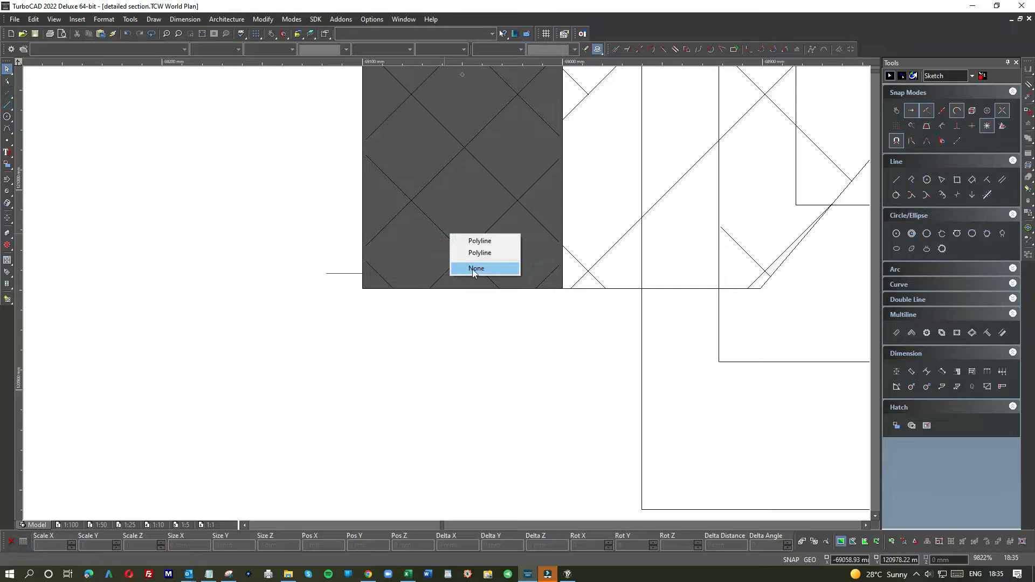
{"action": "left_click", "coordinate": [431, 224]}
{"action": "left_click", "coordinate": [434, 225]}
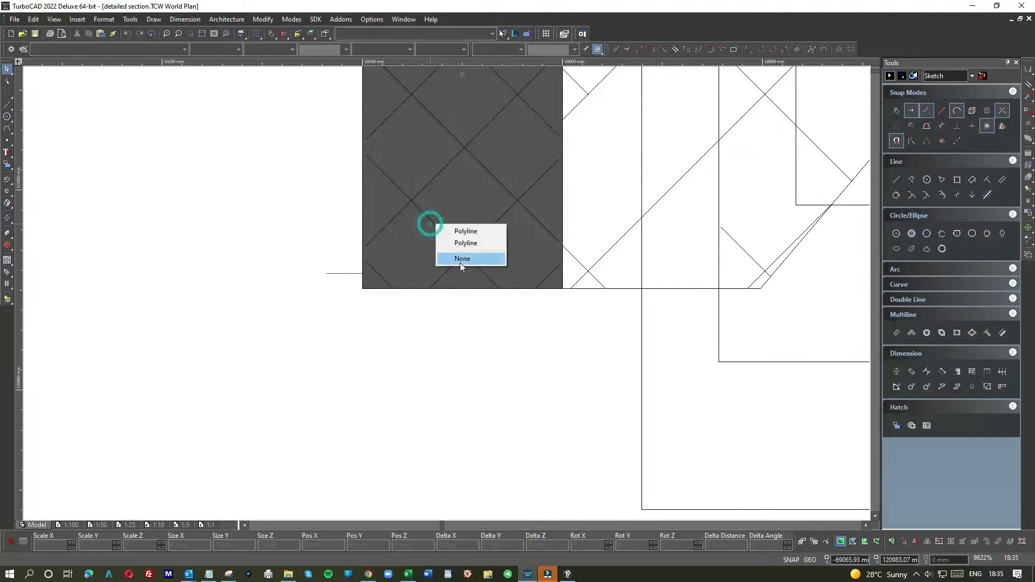
{"action": "left_click", "coordinate": [464, 244]}
{"action": "left_click_drag", "start_coordinate": [461, 289], "coordinate": [461, 275]}
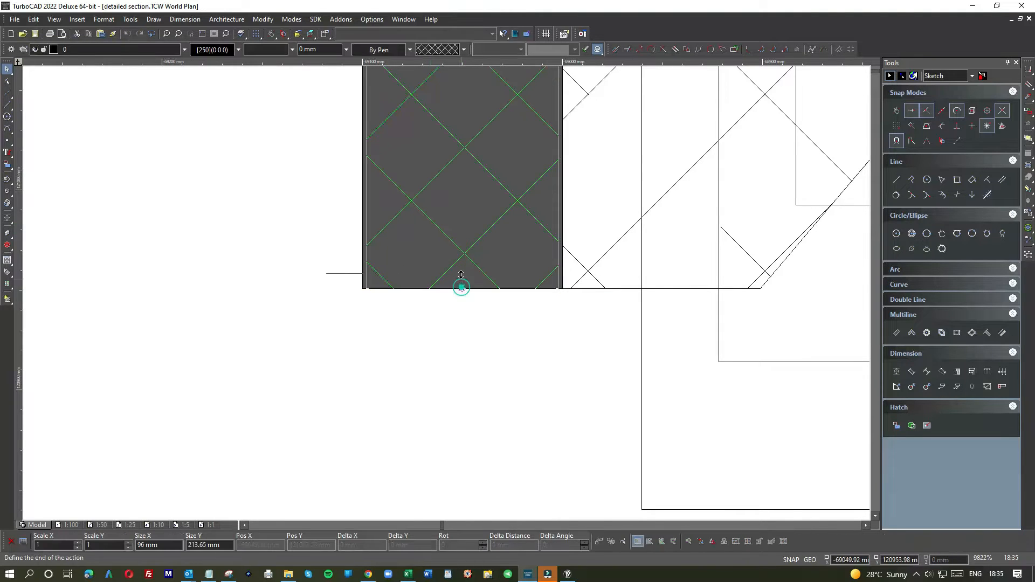
{"action": "left_click", "coordinate": [461, 275]}
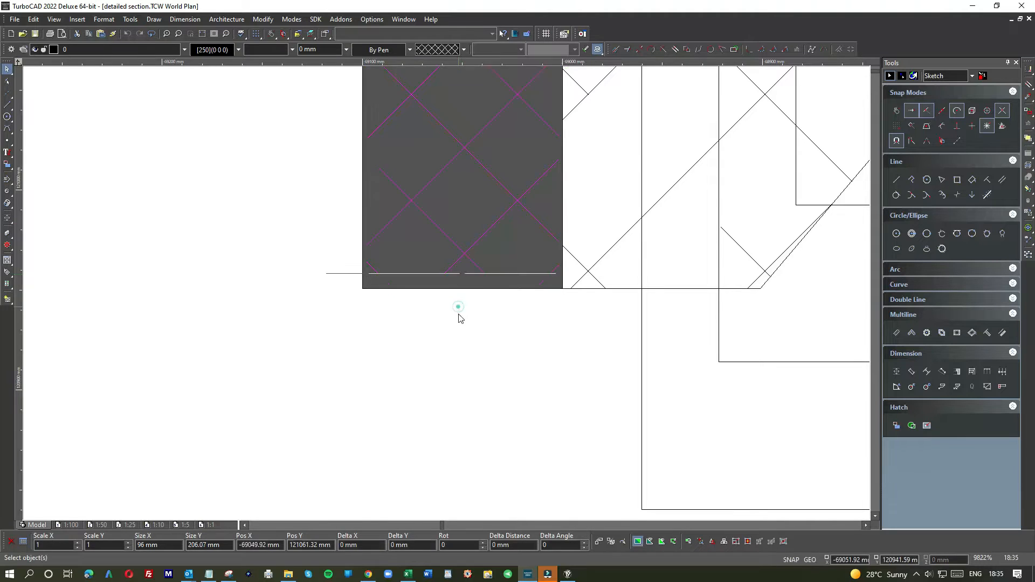
Delete the horizontal guide line crossing the base of the lowest wall block
{"action": "scroll", "coordinate": [458, 308], "scroll_direction": "down", "scroll_amount": 2}
{"action": "left_click", "coordinate": [451, 256]}
{"action": "left_click", "coordinate": [409, 300]}
{"action": "left_click", "coordinate": [389, 270]}
{"action": "key", "text": "Escape"}
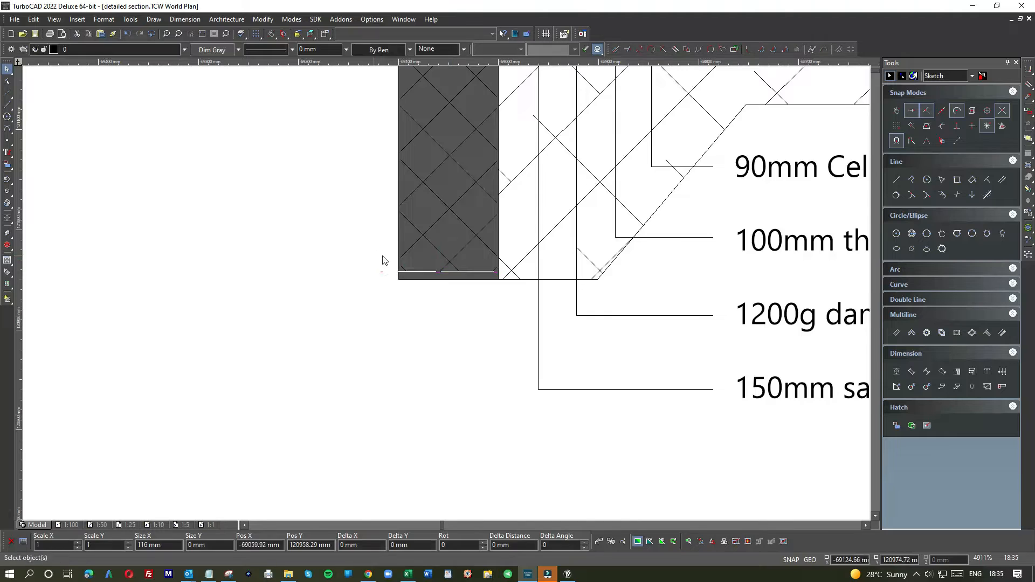
Draw a vertical line about 10 mm long across the mortar joint, from the lowest block's upper-left corner to the block above
{"action": "scroll", "coordinate": [447, 297], "scroll_direction": "down", "scroll_amount": 2}
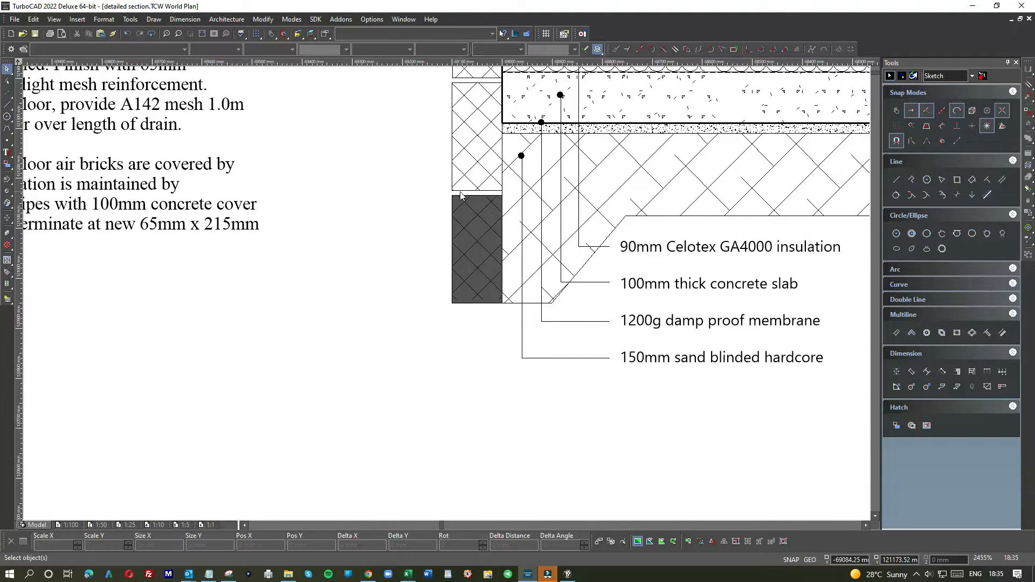
{"action": "scroll", "coordinate": [465, 194], "scroll_direction": "up", "scroll_amount": 4}
{"action": "left_click", "coordinate": [12, 107]}
{"action": "left_click", "coordinate": [384, 325]}
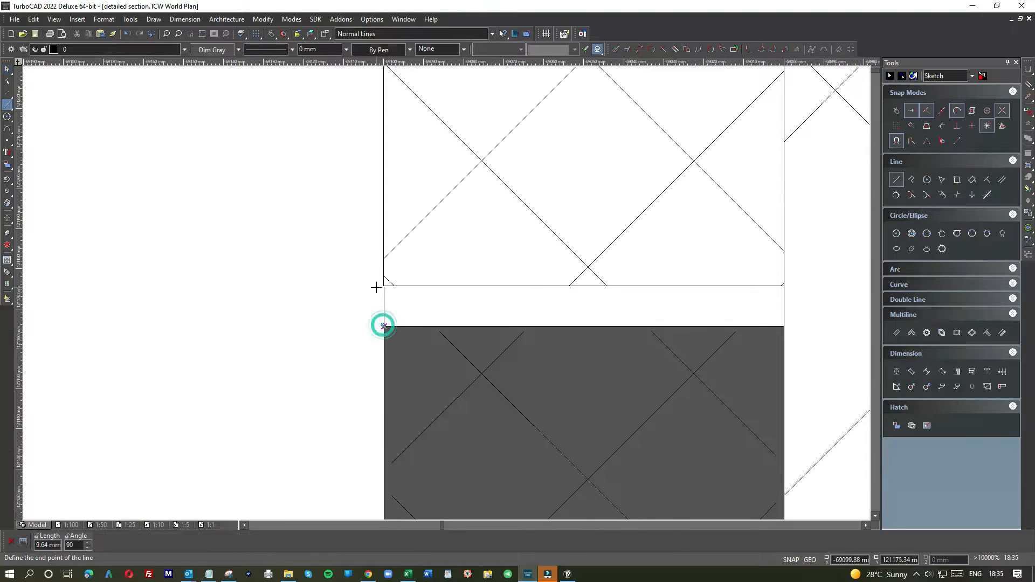
{"action": "left_click", "coordinate": [382, 285]}
{"action": "left_click", "coordinate": [6, 69]}
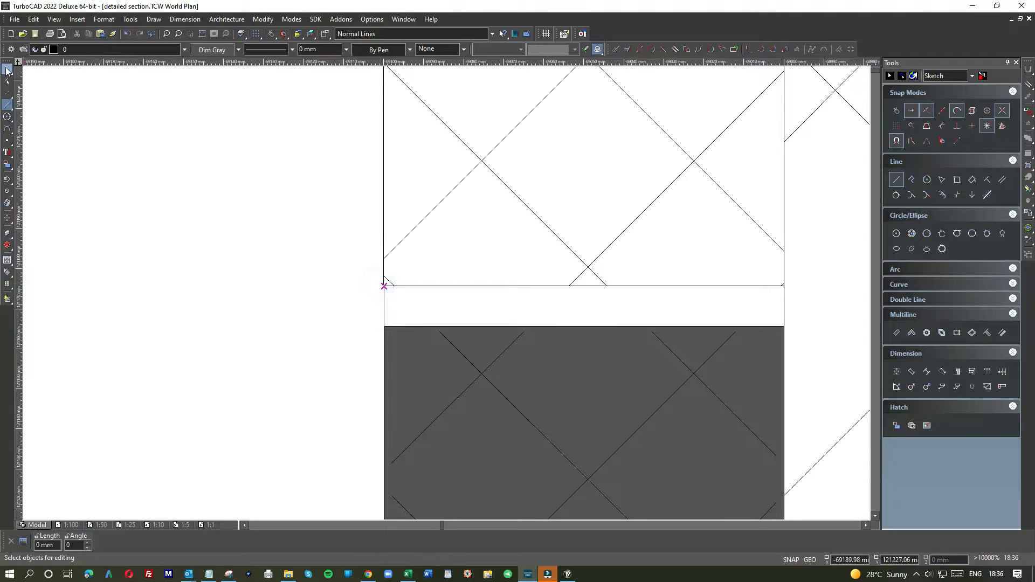
{"action": "key", "text": "Escape"}
Delete the unfilled wall block directly above the grey block, together with its cross-hatch
{"action": "left_click", "coordinate": [434, 262]}
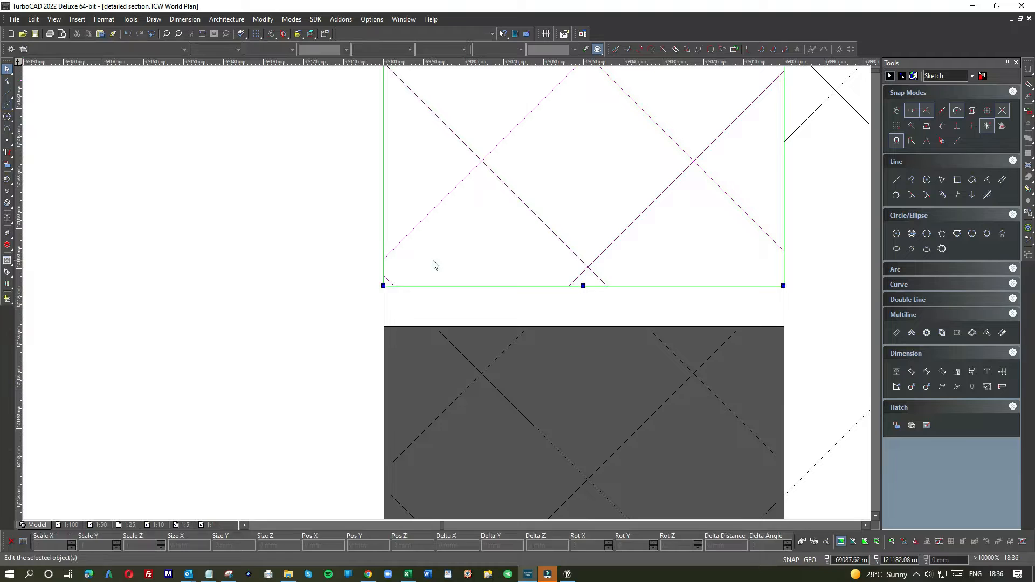
{"action": "key", "text": "Delete"}
{"action": "scroll", "coordinate": [446, 287], "scroll_direction": "down", "scroll_amount": 3}
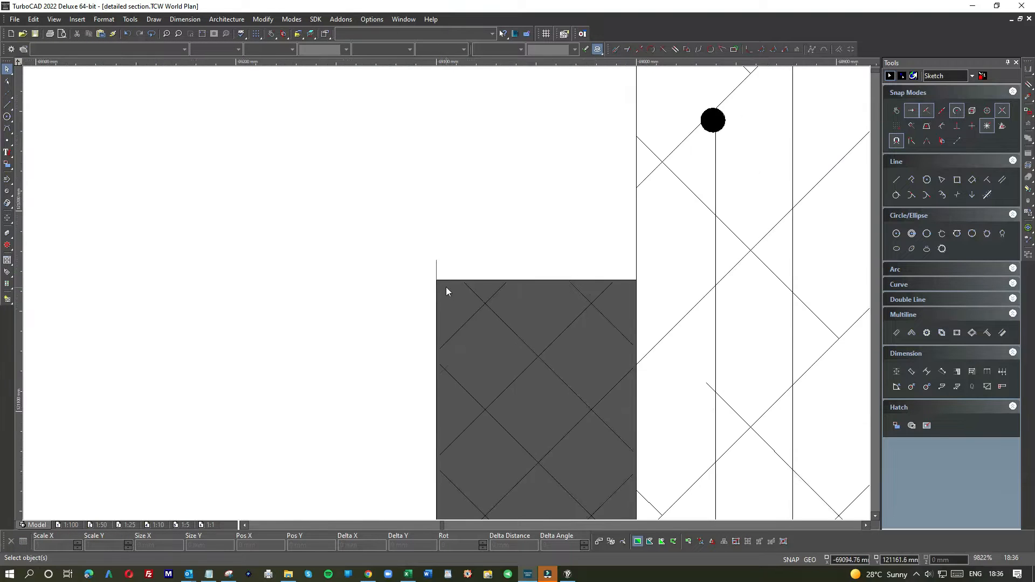
{"action": "mouse_move", "coordinate": [452, 286]}
{"action": "left_mouse_down"}
{"action": "mouse_move", "coordinate": [481, 452]}
{"action": "mouse_move", "coordinate": [510, 517]}
{"action": "mouse_move", "coordinate": [455, 215]}
{"action": "left_mouse_up"}
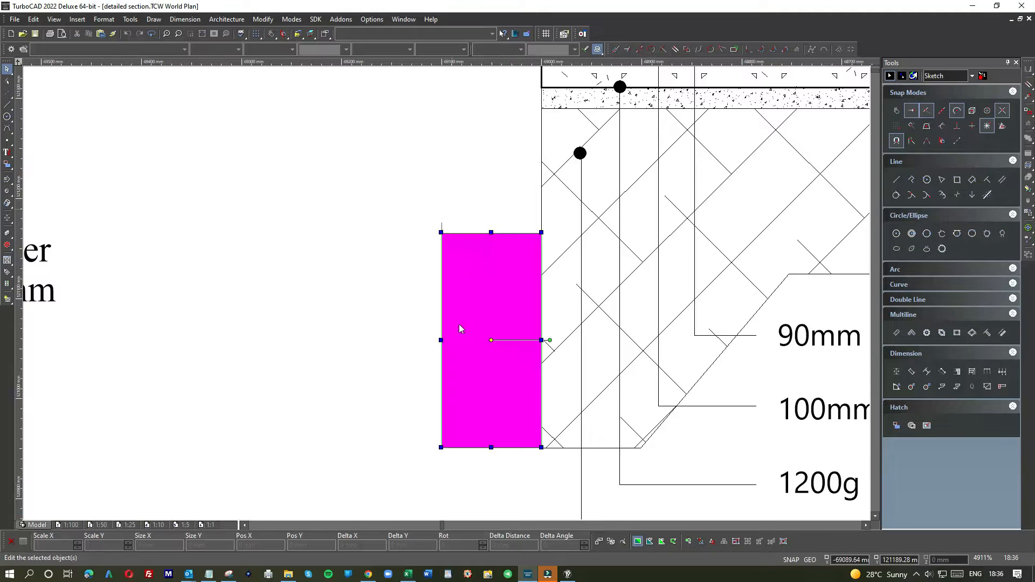
{"action": "left_click", "coordinate": [388, 424]}
Stretch the lower edge of the grey block's cross-hatch down to the block's base
{"action": "scroll", "coordinate": [446, 297], "scroll_direction": "up", "scroll_amount": 2}
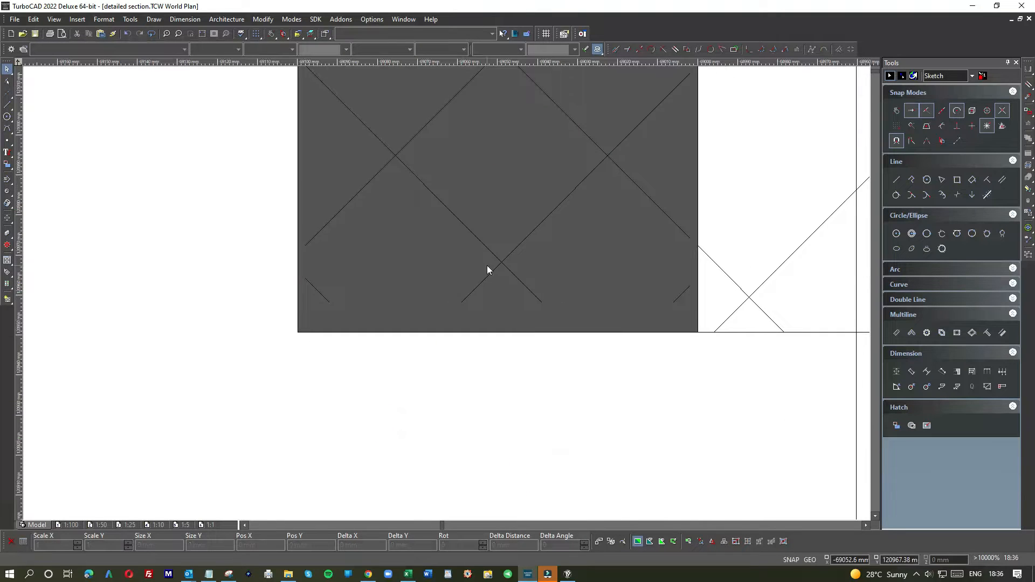
{"action": "left_click", "coordinate": [487, 267]}
{"action": "left_click", "coordinate": [512, 294]}
{"action": "left_click_drag", "start_coordinate": [497, 300], "coordinate": [495, 317]}
{"action": "left_click", "coordinate": [496, 319]}
{"action": "left_click", "coordinate": [496, 317]}
{"action": "left_click", "coordinate": [519, 353]}
{"action": "left_click", "coordinate": [490, 346]}
{"action": "left_click", "coordinate": [460, 305]}
{"action": "left_click", "coordinate": [447, 355]}
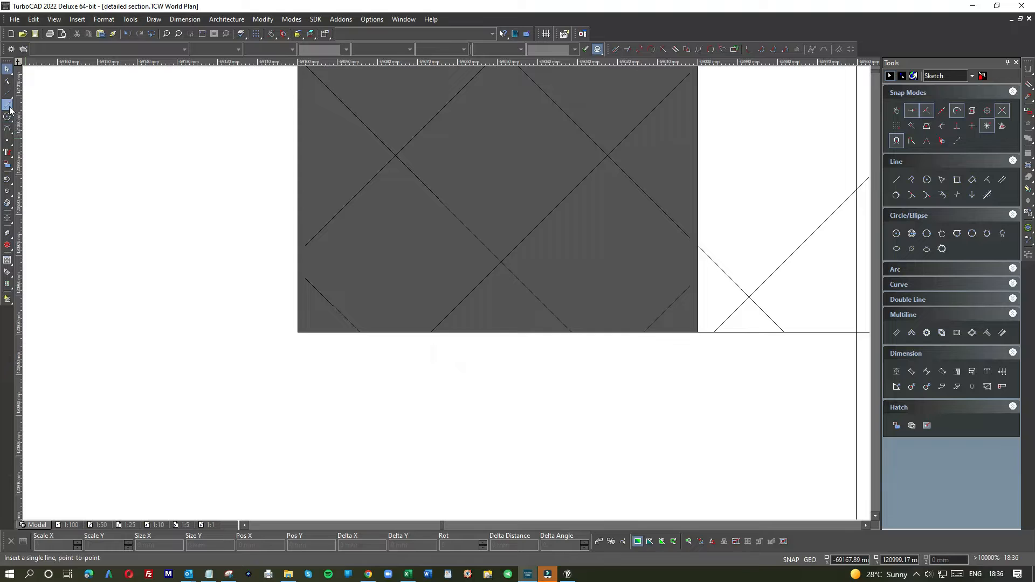
Raise the cross-hatch's lower edge slightly above the grey block's base using a temporary guide line, making the hatch about 210 mm high
{"action": "left_click", "coordinate": [684, 330]}
{"action": "left_click", "coordinate": [6, 70]}
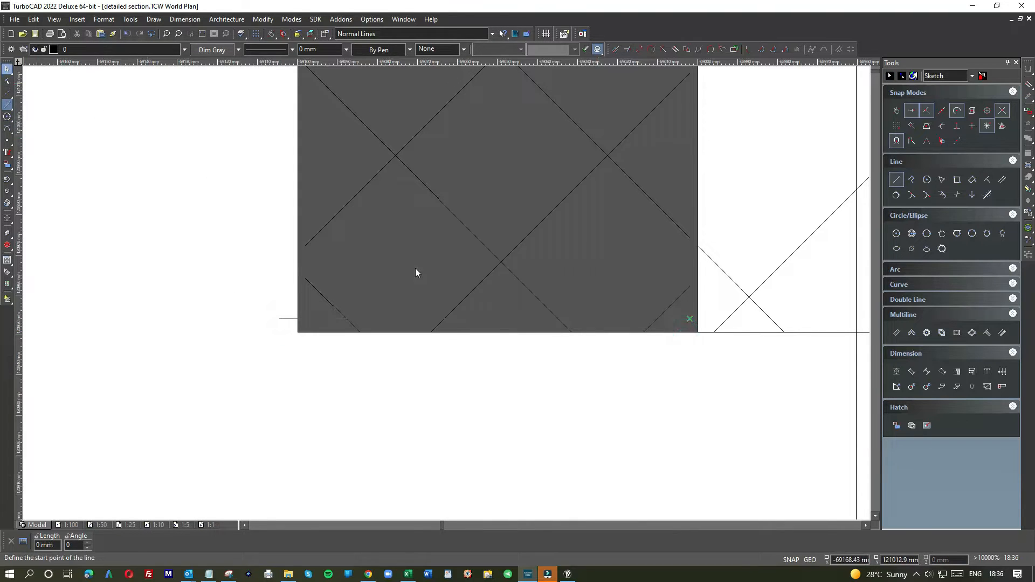
{"action": "left_click", "coordinate": [500, 262]}
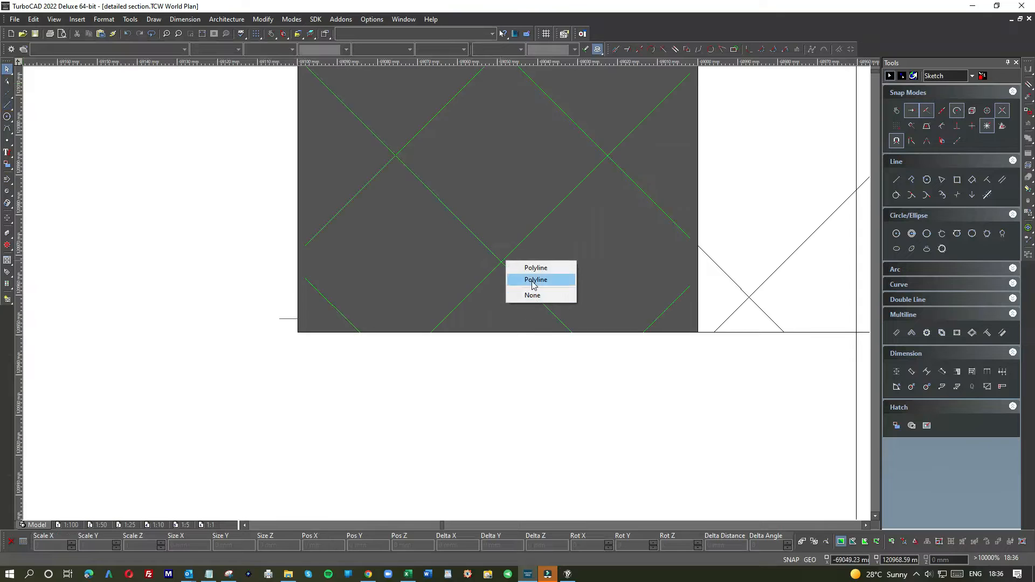
{"action": "left_click", "coordinate": [531, 281]}
{"action": "left_click_drag", "start_coordinate": [497, 331], "coordinate": [496, 317]}
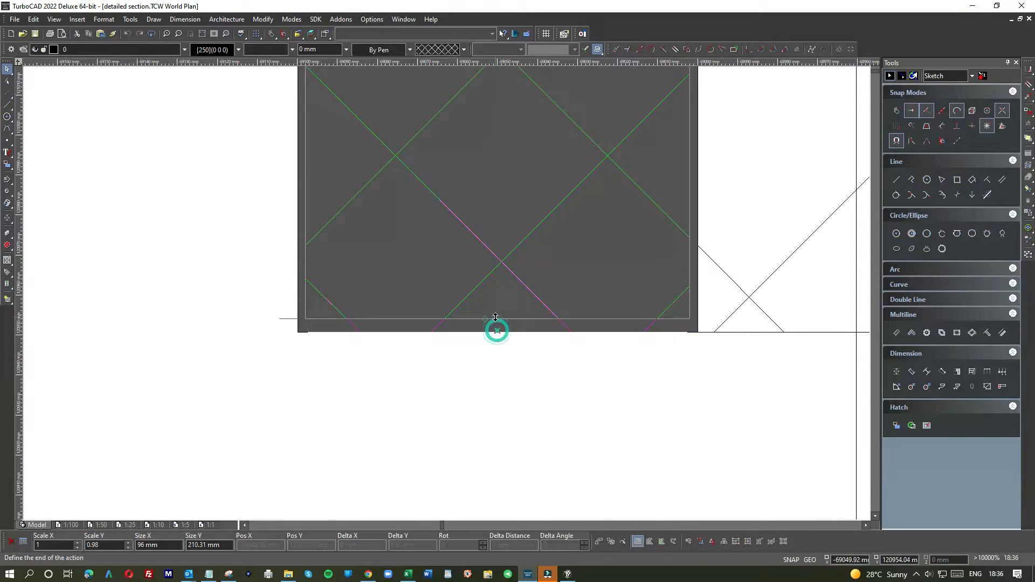
{"action": "left_click", "coordinate": [483, 363]}
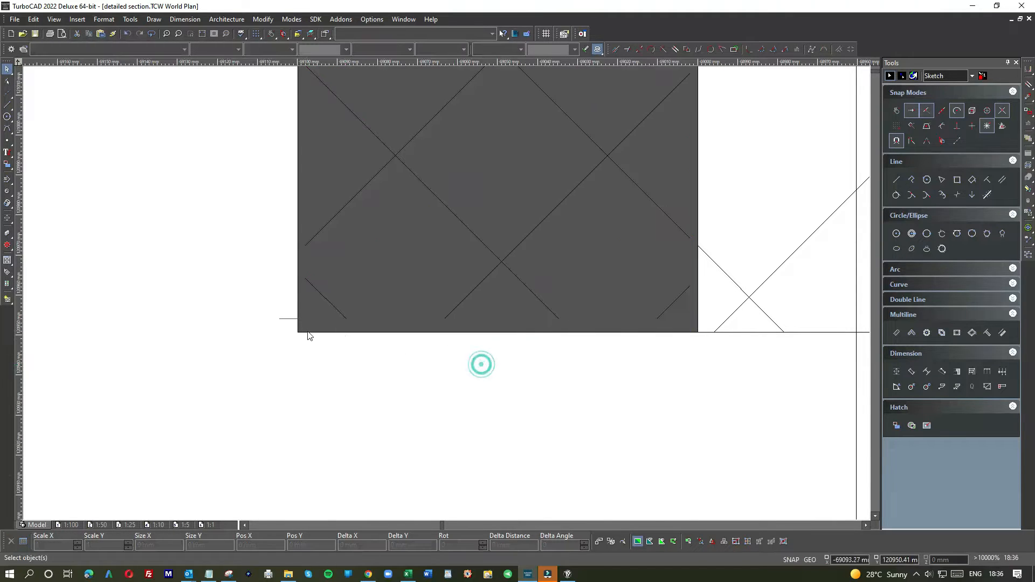
{"action": "left_click", "coordinate": [284, 318]}
{"action": "key", "text": "Delete"}
Copy the grey wall block with its cross-hatch and place the duplicate roughly in the gap above the original
{"action": "scroll", "coordinate": [498, 287], "scroll_direction": "down", "scroll_amount": 2}
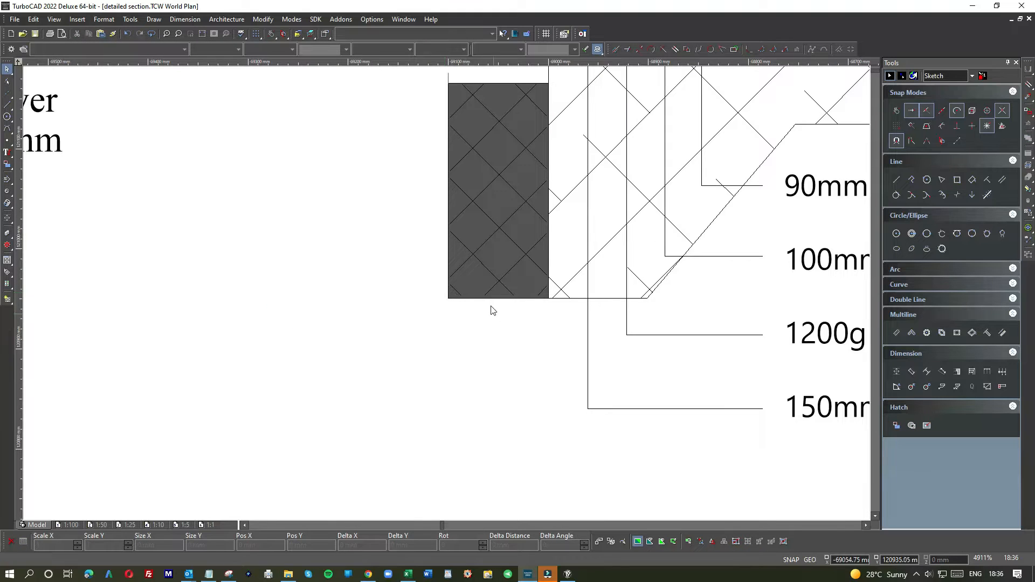
{"action": "left_click", "coordinate": [472, 80]}
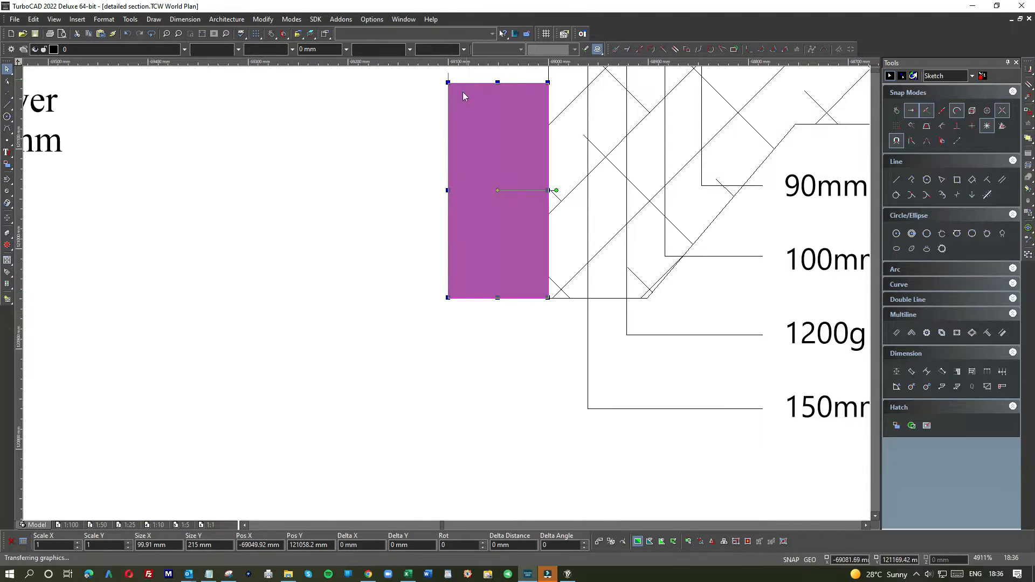
{"action": "scroll", "coordinate": [387, 157], "scroll_direction": "down", "scroll_amount": 1}
{"action": "middle_click_drag", "start_coordinate": [387, 157], "coordinate": [448, 295]}
{"action": "key", "text": "ctrl+v"}
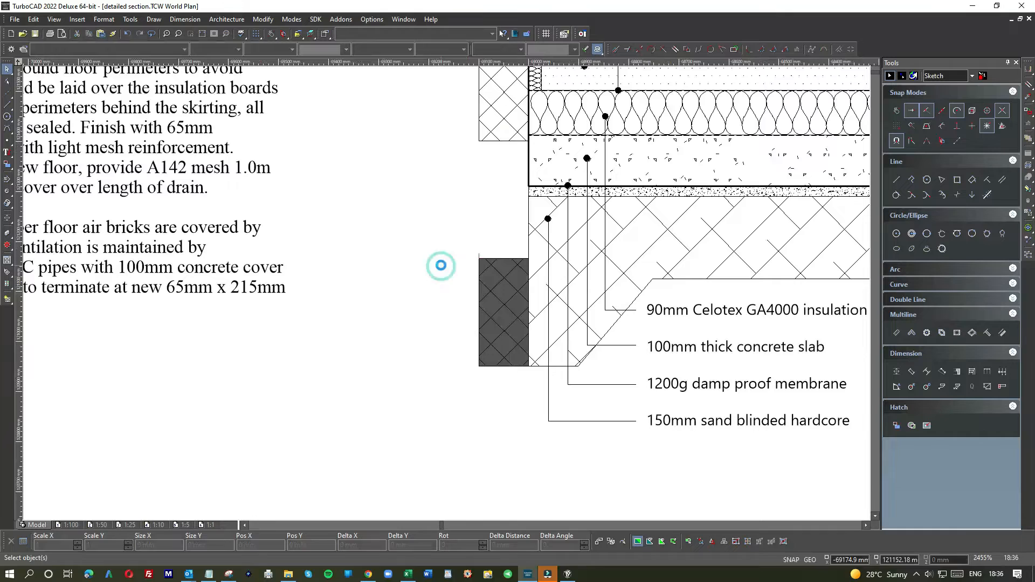
{"action": "left_click_drag", "start_coordinate": [439, 339], "coordinate": [497, 238]}
Move the copied block by its lower-left corner onto the upper end of the short vertical mortar joint line
{"action": "scroll", "coordinate": [447, 298], "scroll_direction": "up", "scroll_amount": 1}
{"action": "scroll", "coordinate": [447, 297], "scroll_direction": "up", "scroll_amount": 2}
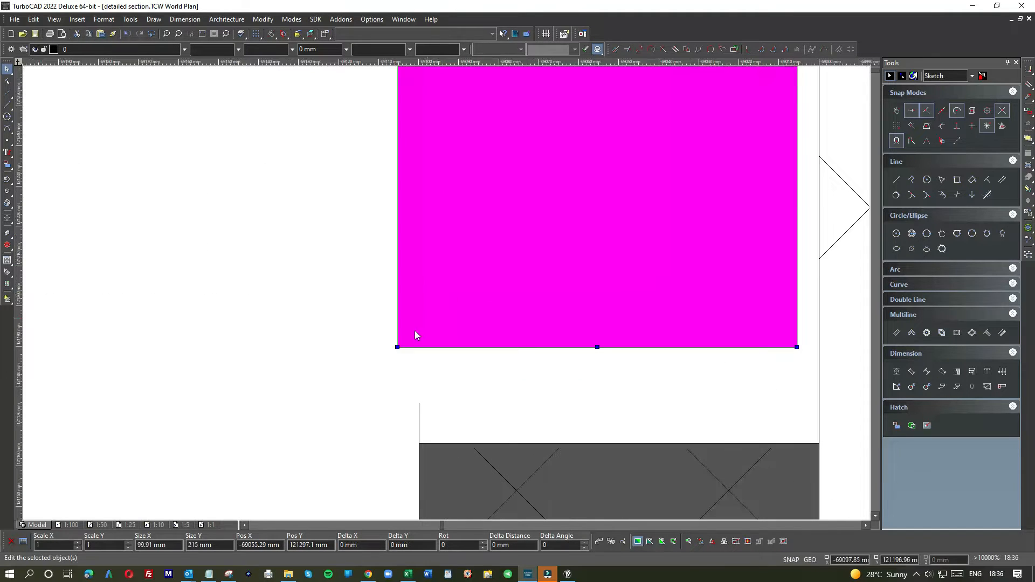
{"action": "key", "text": "d"}
{"action": "left_click", "coordinate": [398, 348]}
{"action": "key", "text": "d"}
{"action": "left_click", "coordinate": [399, 349]}
{"action": "left_click", "coordinate": [398, 348]}
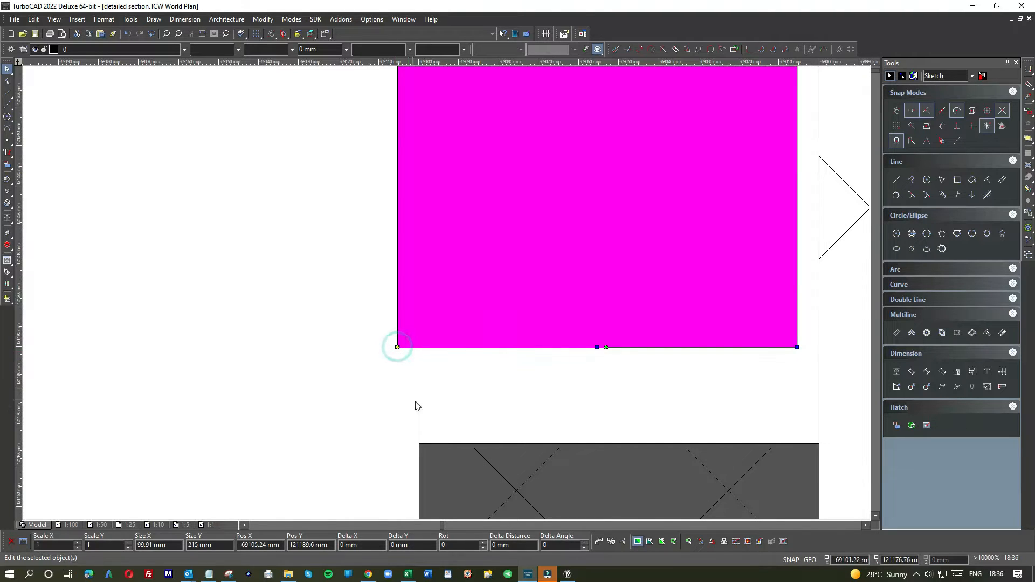
{"action": "left_click_drag", "start_coordinate": [399, 348], "coordinate": [418, 405]}
{"action": "left_click", "coordinate": [385, 396]}
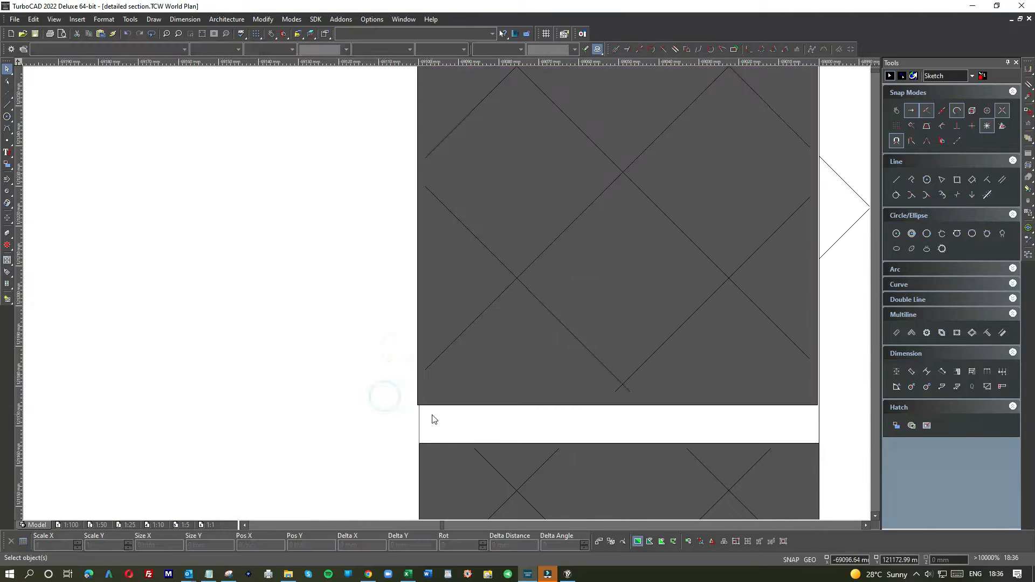
Nudge the copied grey block about 0.4 mm sideways so its lower-left corner lines up with the vertical joint line
{"action": "left_click", "coordinate": [446, 405]}
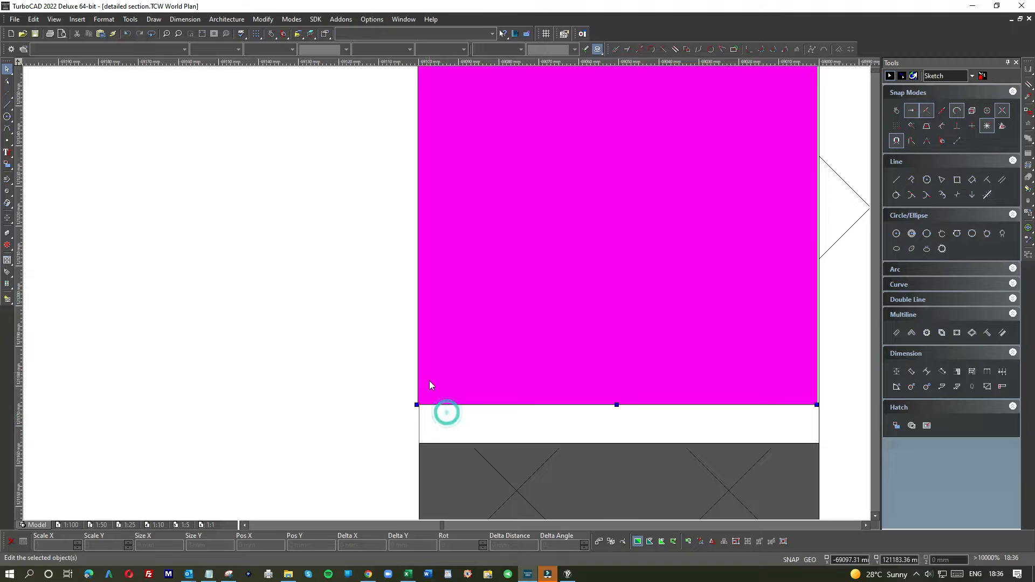
{"action": "left_click_drag", "start_coordinate": [430, 398], "coordinate": [431, 394]}
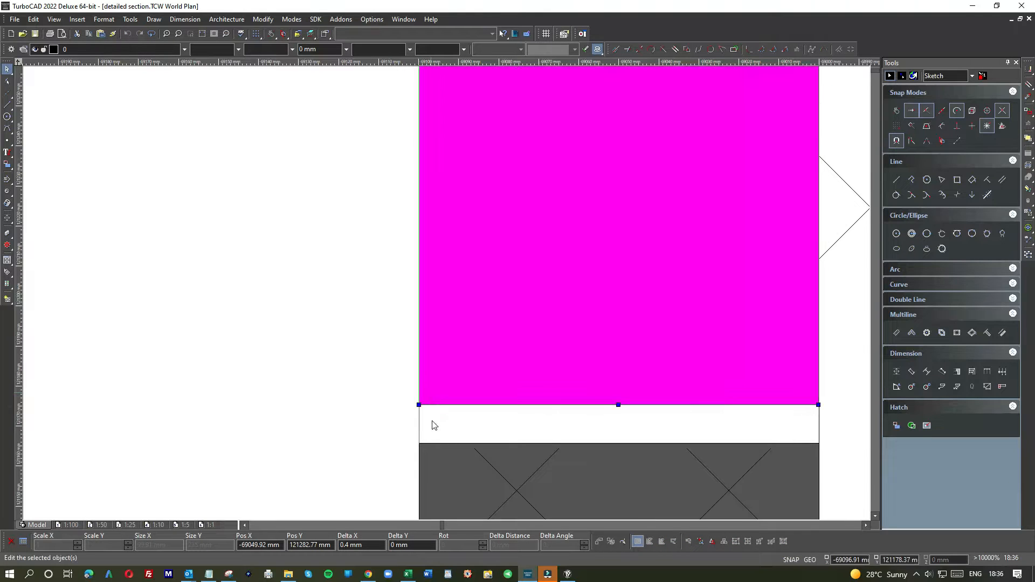
{"action": "left_click", "coordinate": [431, 415]}
{"action": "left_click", "coordinate": [419, 419]}
Delete the old unfilled cross-hatched block between the upper grey block and the DPC
{"action": "scroll", "coordinate": [447, 297], "scroll_direction": "down", "scroll_amount": 2}
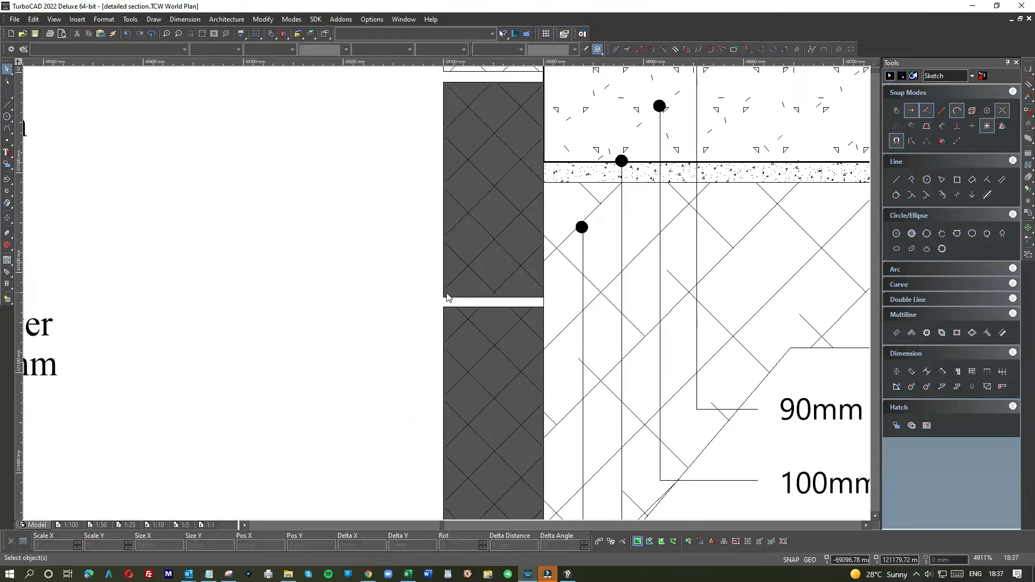
{"action": "scroll", "coordinate": [446, 293], "scroll_direction": "down", "scroll_amount": 2}
{"action": "scroll", "coordinate": [441, 273], "scroll_direction": "up", "scroll_amount": 2}
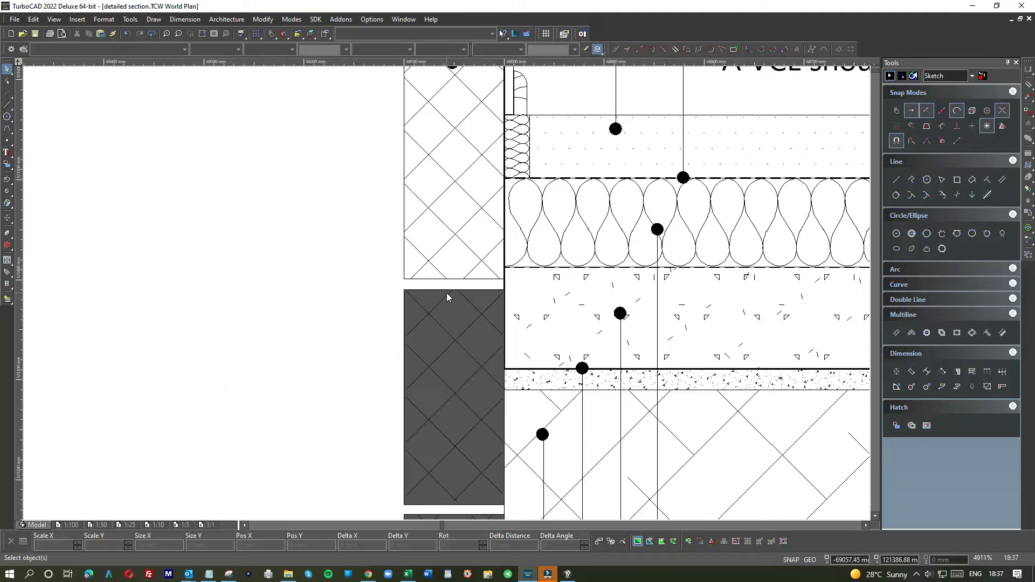
{"action": "left_click", "coordinate": [446, 281]}
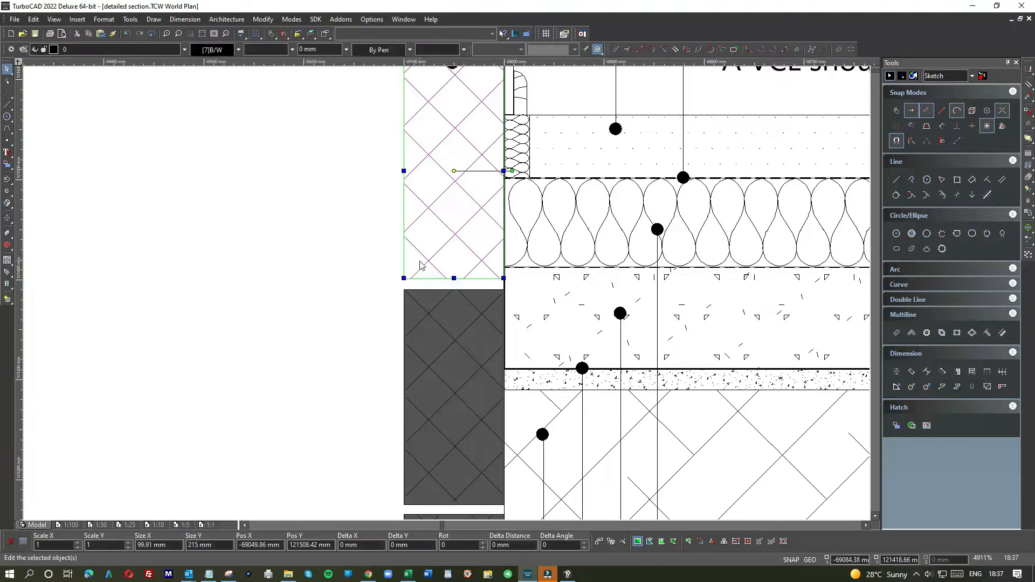
{"action": "key", "text": "Delete"}
Draw a 10 mm vertical joint line upward from the upper grey block's top-left corner
{"action": "left_click", "coordinate": [9, 106]}
{"action": "scroll", "coordinate": [446, 291], "scroll_direction": "up", "scroll_amount": 3}
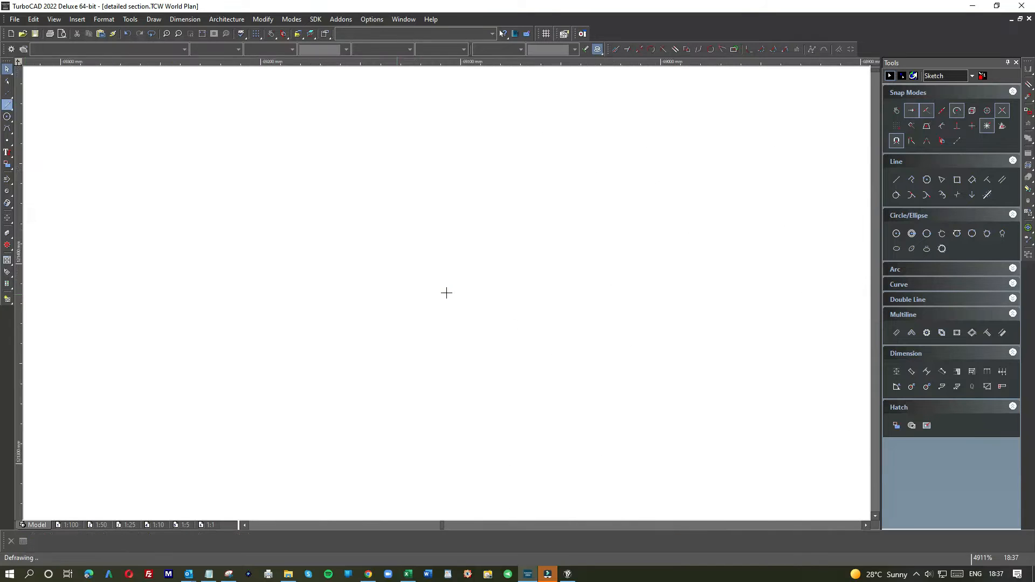
{"action": "left_click", "coordinate": [473, 274]}
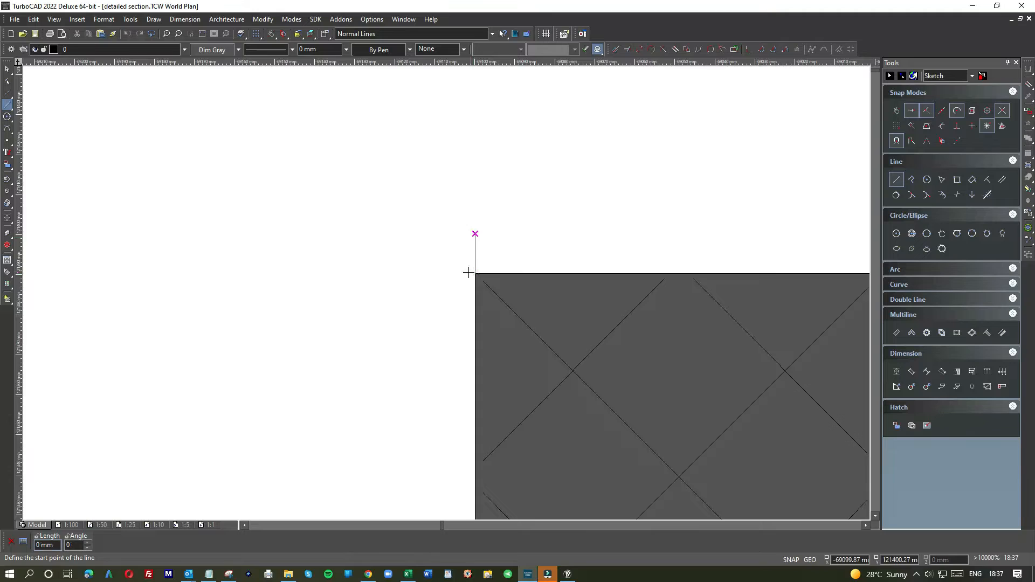
{"action": "scroll", "coordinate": [468, 272], "scroll_direction": "down", "scroll_amount": 3}
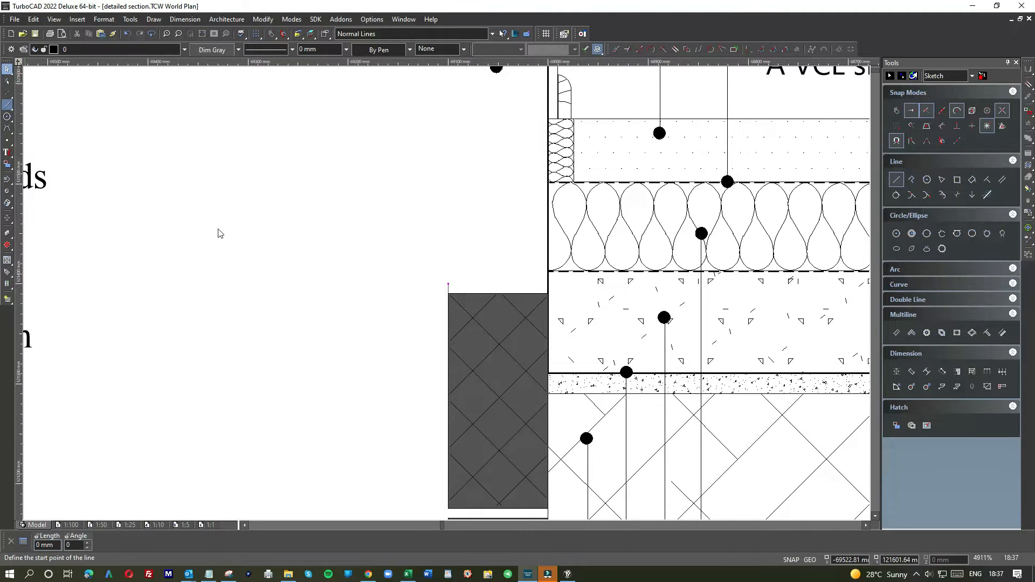
{"action": "key", "text": "Escape"}
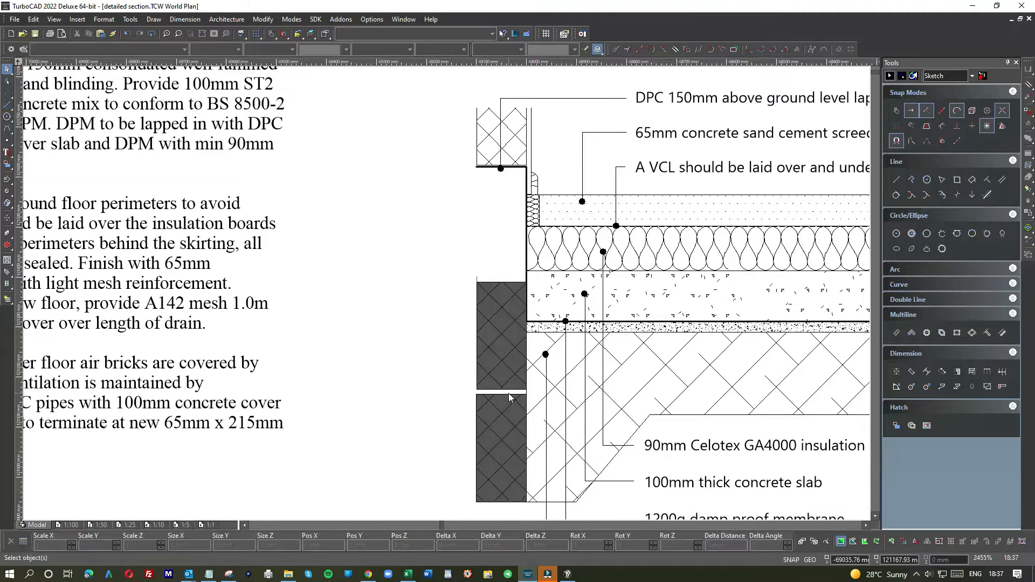
Paste another copy of the grey block and place it roughly in the gap below the DPC
{"action": "key", "text": "ctrl+v"}
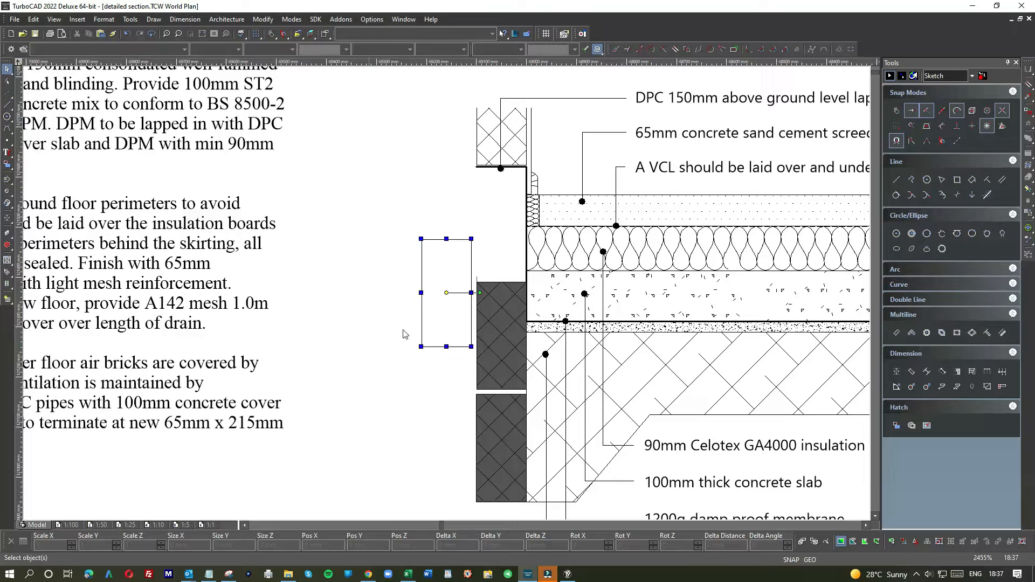
{"action": "left_click_drag", "start_coordinate": [434, 332], "coordinate": [487, 261]}
{"action": "scroll", "coordinate": [447, 295], "scroll_direction": "up", "scroll_amount": 5}
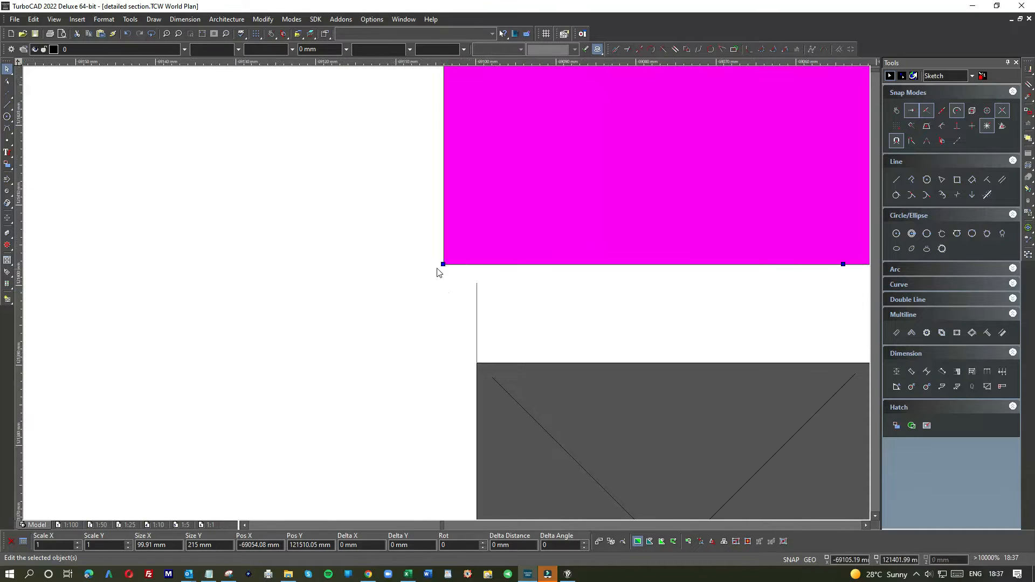
Move the pasted block by its lower-left corner onto the upper end of the new 10 mm joint line
{"action": "left_click_drag", "start_coordinate": [440, 263], "coordinate": [448, 269]}
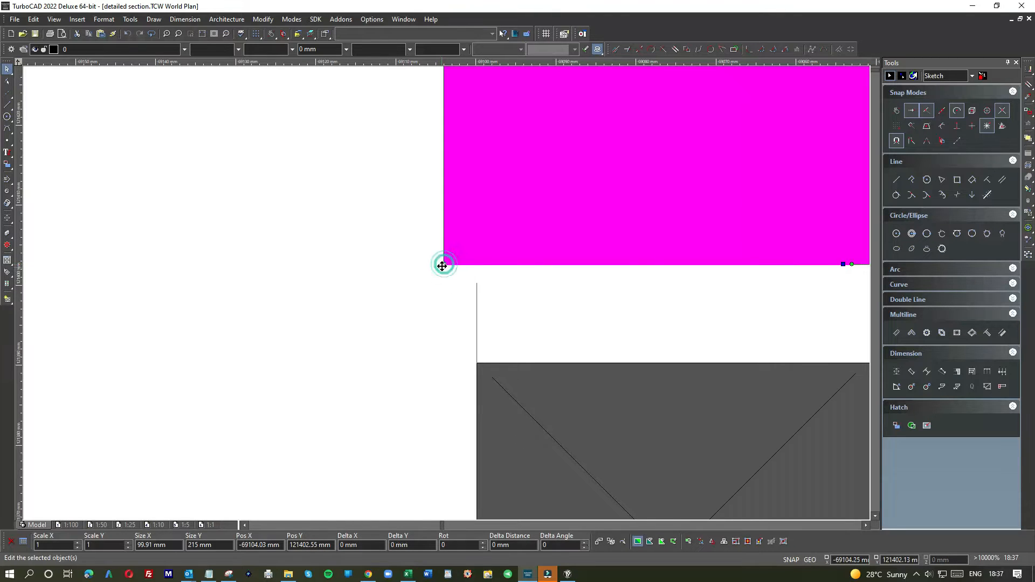
{"action": "left_click", "coordinate": [444, 265]}
{"action": "left_click", "coordinate": [478, 284]}
{"action": "left_click", "coordinate": [435, 288]}
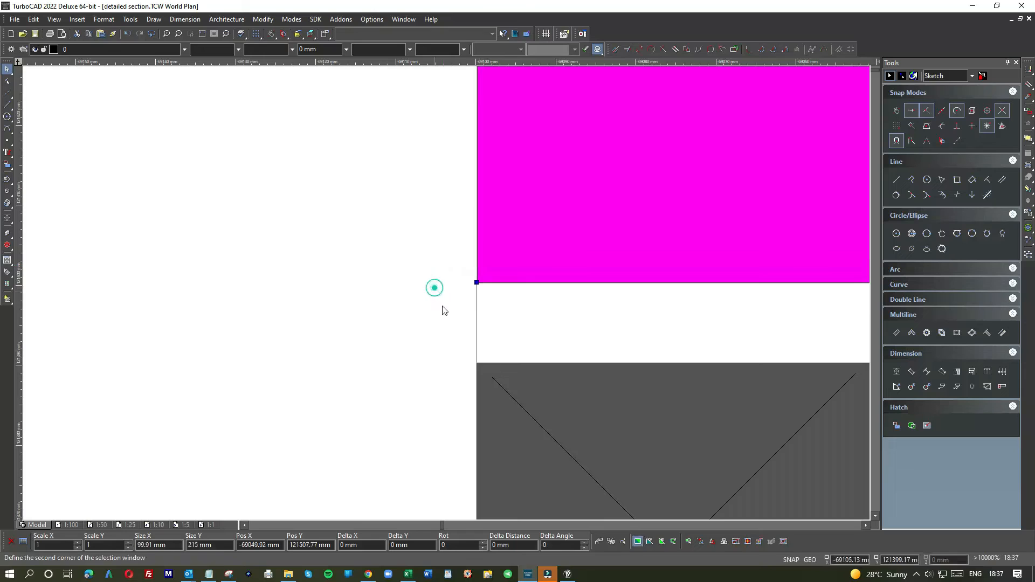
{"action": "left_click", "coordinate": [502, 310]}
{"action": "left_click", "coordinate": [425, 312]}
{"action": "left_click", "coordinate": [488, 313]}
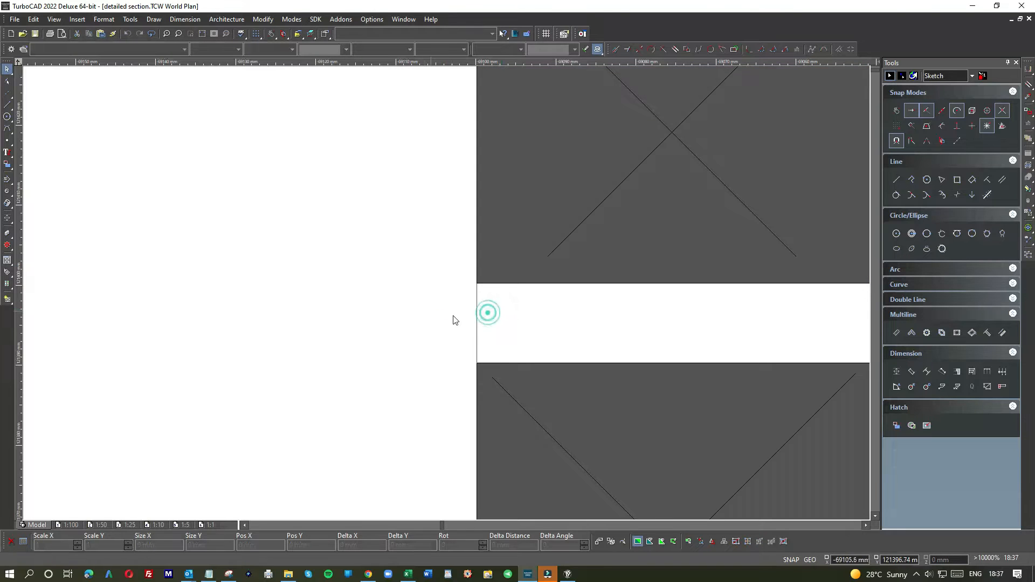
{"action": "left_click", "coordinate": [476, 314]}
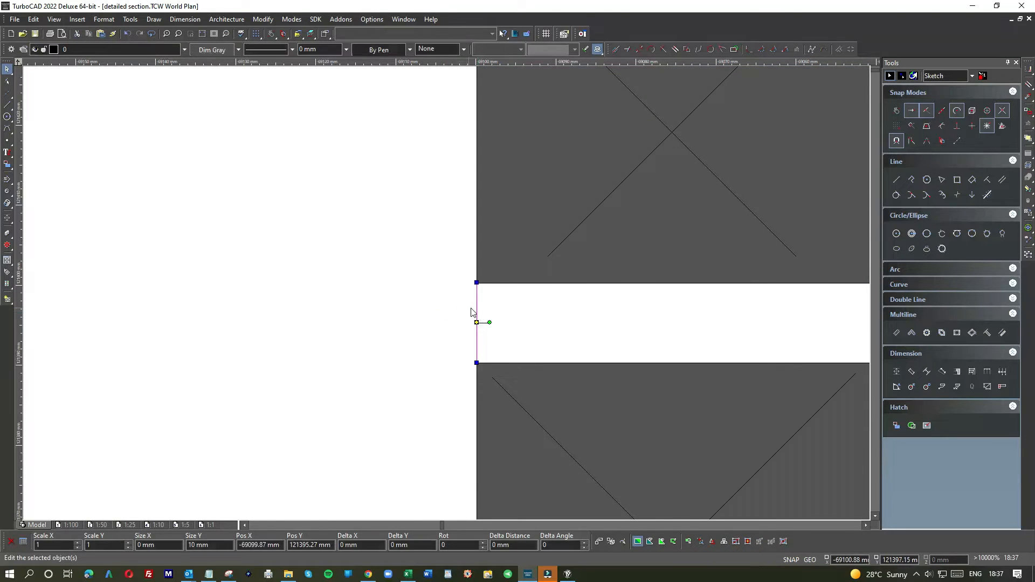
{"action": "key", "text": "Escape"}
Set the colour of the cross-hatch above the DPC to dark grey, index 251 (45, 45, 45)
{"action": "scroll", "coordinate": [459, 302], "scroll_direction": "down", "scroll_amount": 4}
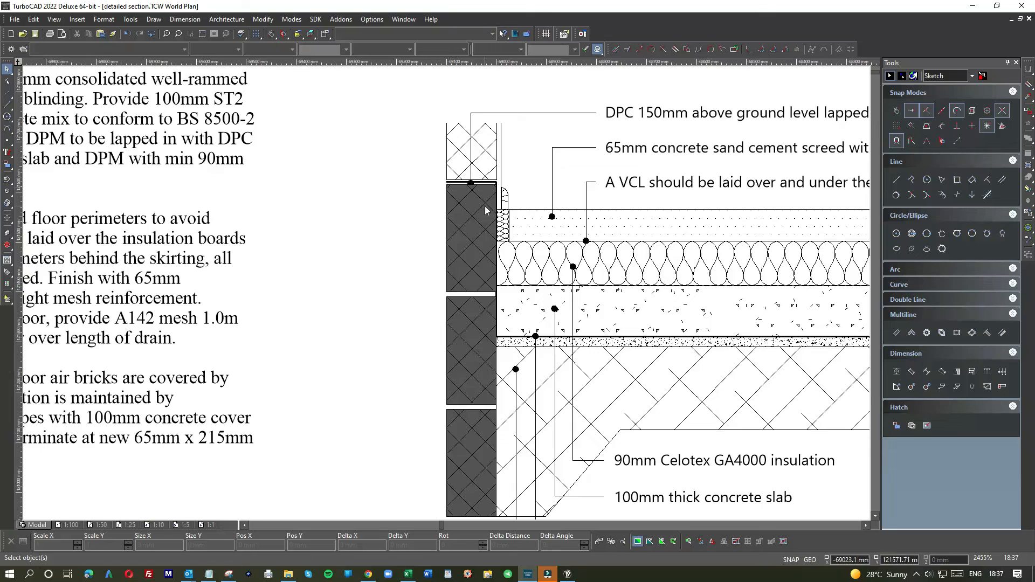
{"action": "scroll", "coordinate": [410, 394], "scroll_direction": "down", "scroll_amount": 2}
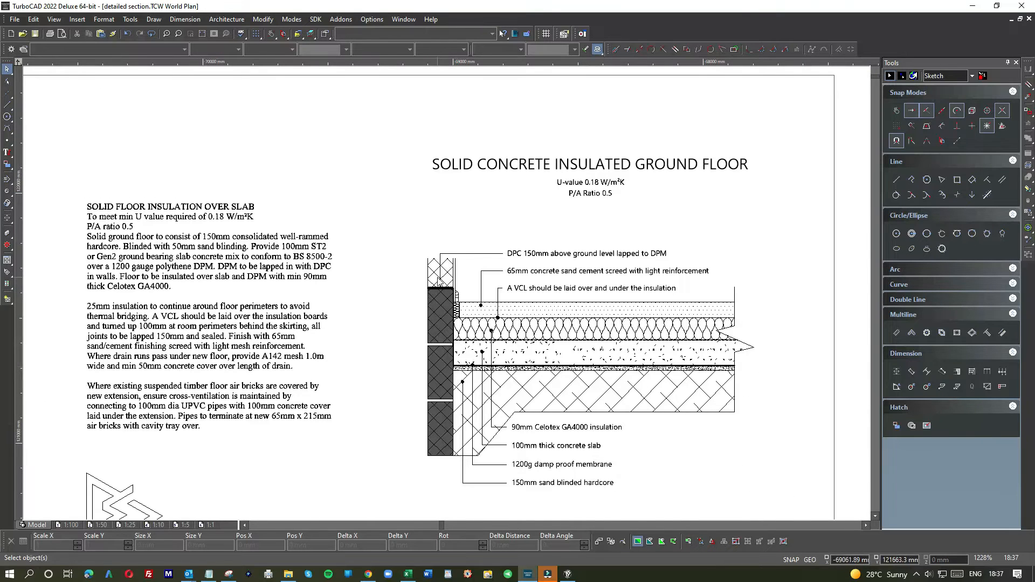
{"action": "scroll", "coordinate": [440, 282], "scroll_direction": "up", "scroll_amount": 4}
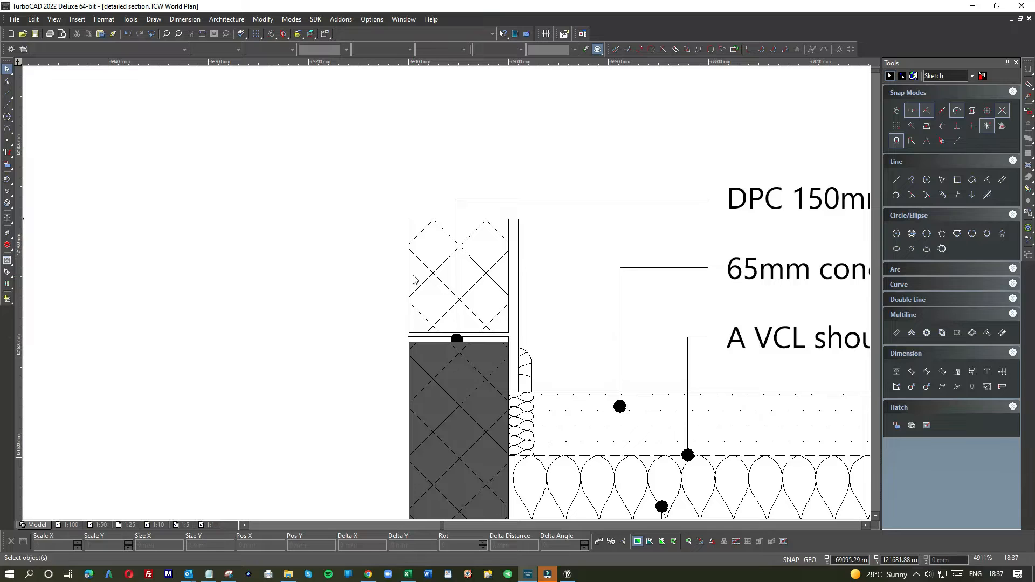
{"action": "left_click", "coordinate": [433, 296]}
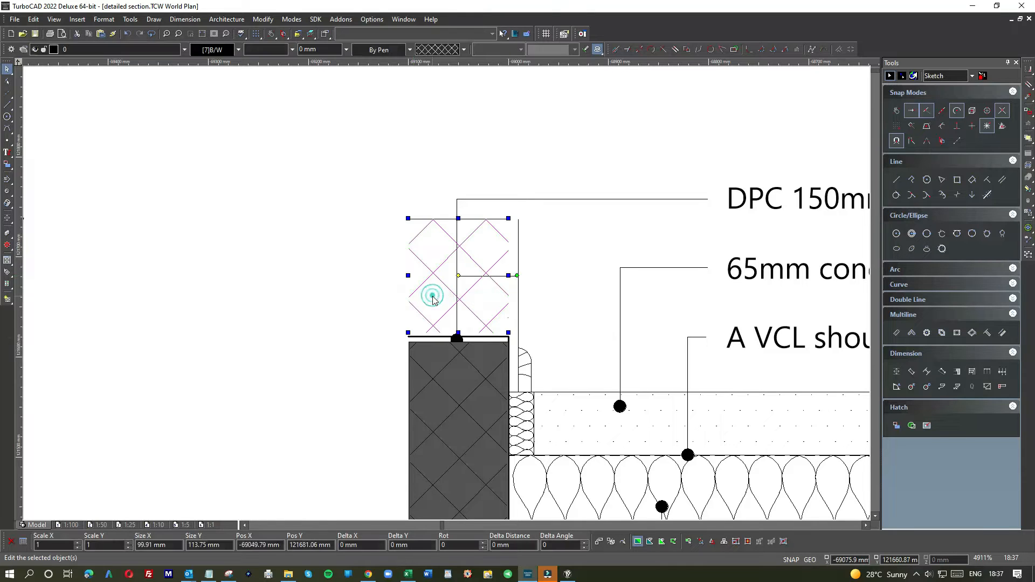
{"action": "left_click", "coordinate": [216, 50]}
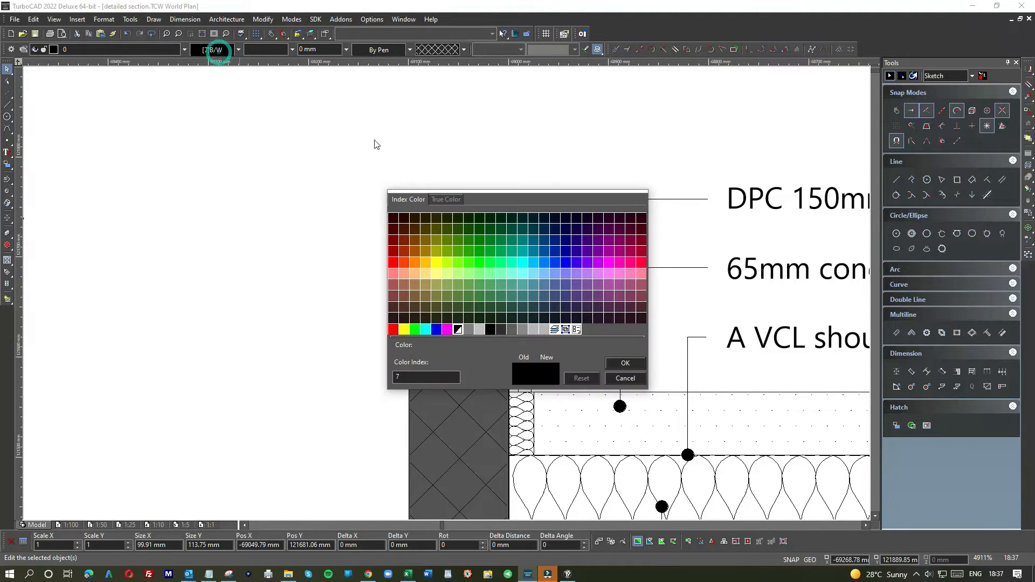
{"action": "double_click", "coordinate": [501, 331]}
{"action": "left_click", "coordinate": [372, 313]}
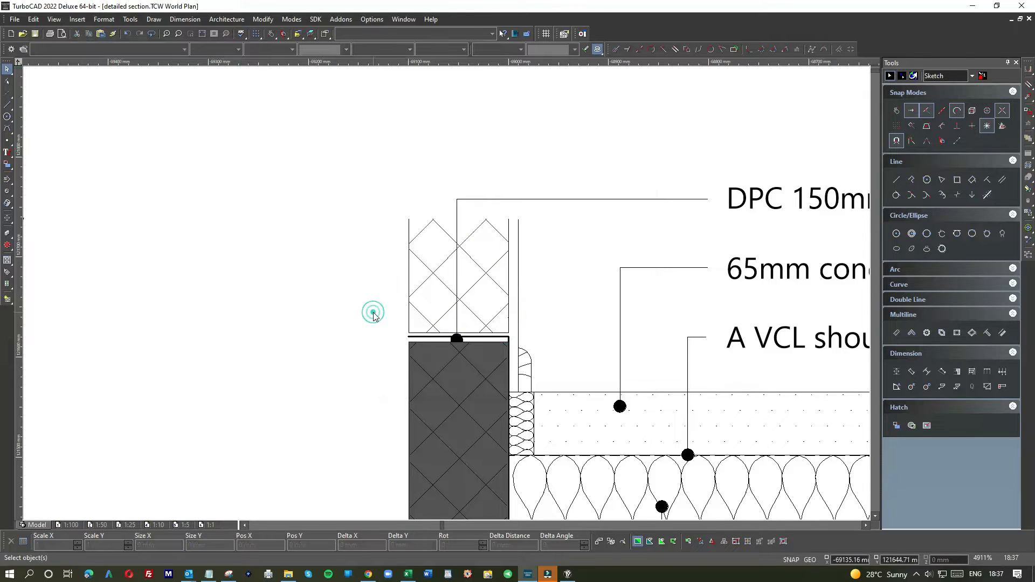
Move the cross-hatch and the three-sided block outline above the DPC out to the blank area beside the wall
{"action": "left_click", "coordinate": [432, 269]}
{"action": "left_click_drag", "start_coordinate": [434, 250], "coordinate": [251, 233]}
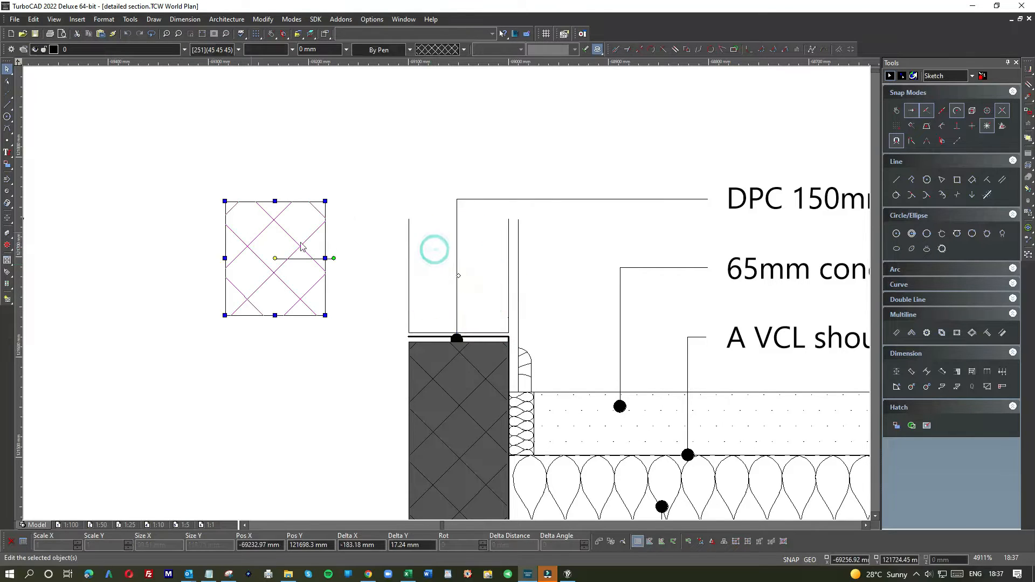
{"action": "left_click", "coordinate": [415, 256]}
{"action": "left_click_drag", "start_coordinate": [415, 256], "coordinate": [232, 397]}
{"action": "left_click", "coordinate": [341, 359]}
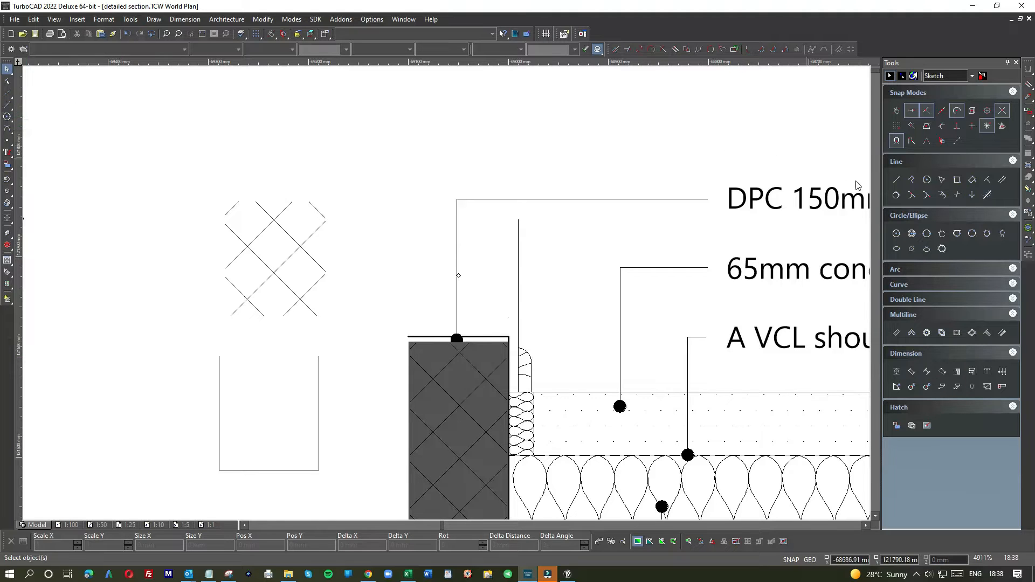
Close the moved outline by drawing a line about 100 mm long across its open upper end
{"action": "left_click", "coordinate": [897, 181]}
{"action": "left_click", "coordinate": [219, 356]}
{"action": "left_click", "coordinate": [319, 357]}
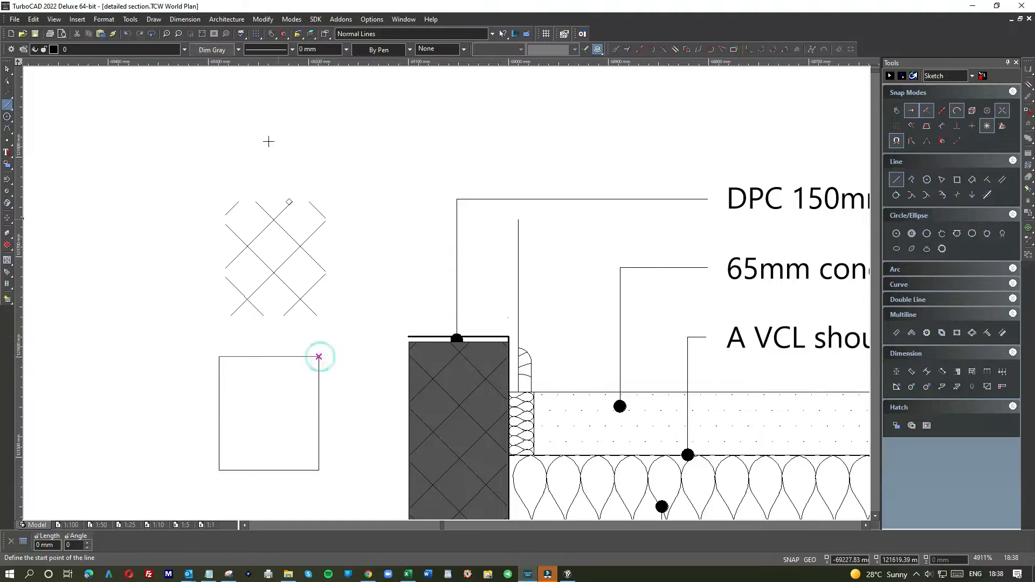
Try to join the block outline and its closing line with JoinPolyline, and select the upper edge to check it
{"action": "left_click", "coordinate": [263, 19]}
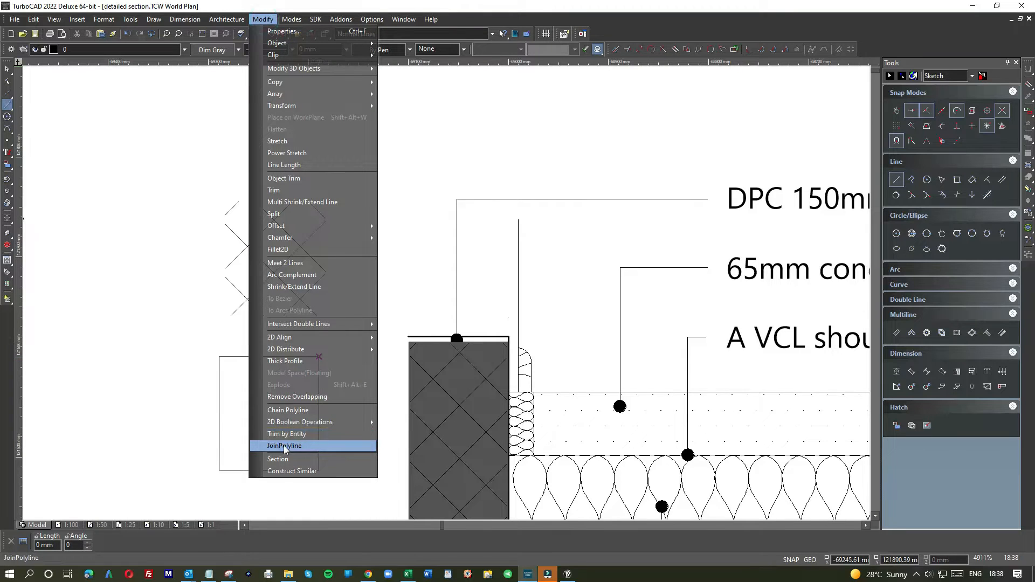
{"action": "left_click", "coordinate": [285, 446]}
{"action": "left_click", "coordinate": [320, 385]}
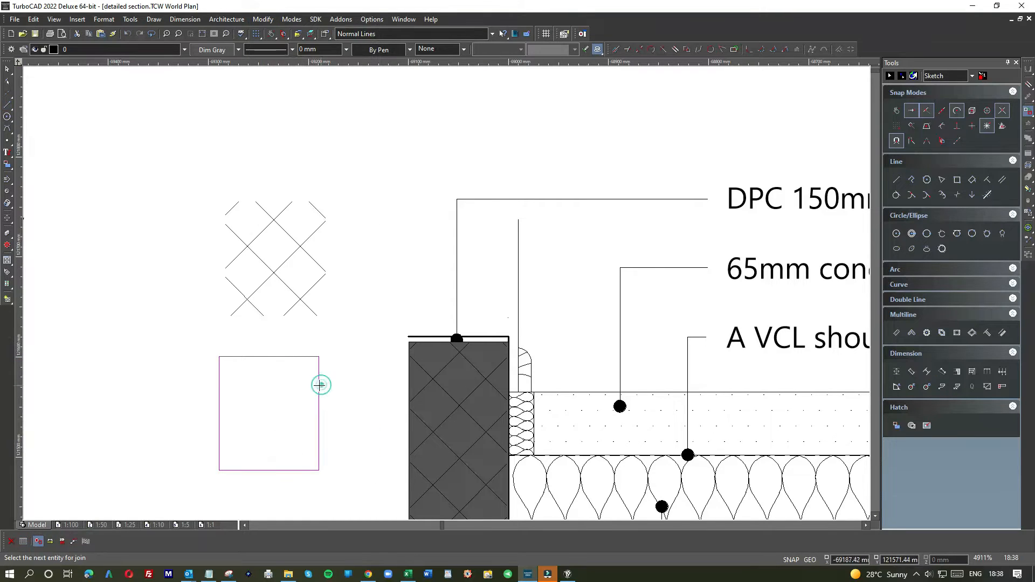
{"action": "left_click", "coordinate": [297, 359]}
{"action": "left_click", "coordinate": [6, 70]}
{"action": "left_click", "coordinate": [300, 358]}
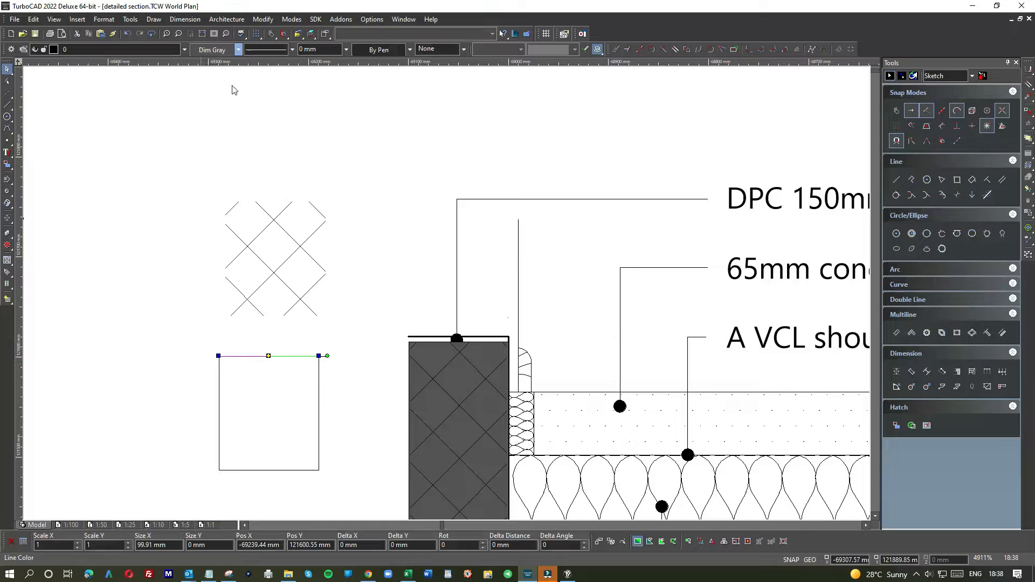
{"action": "left_click", "coordinate": [350, 347]}
Join the three-sided outline and its upper closing line into one polyline
{"action": "left_click", "coordinate": [265, 20]}
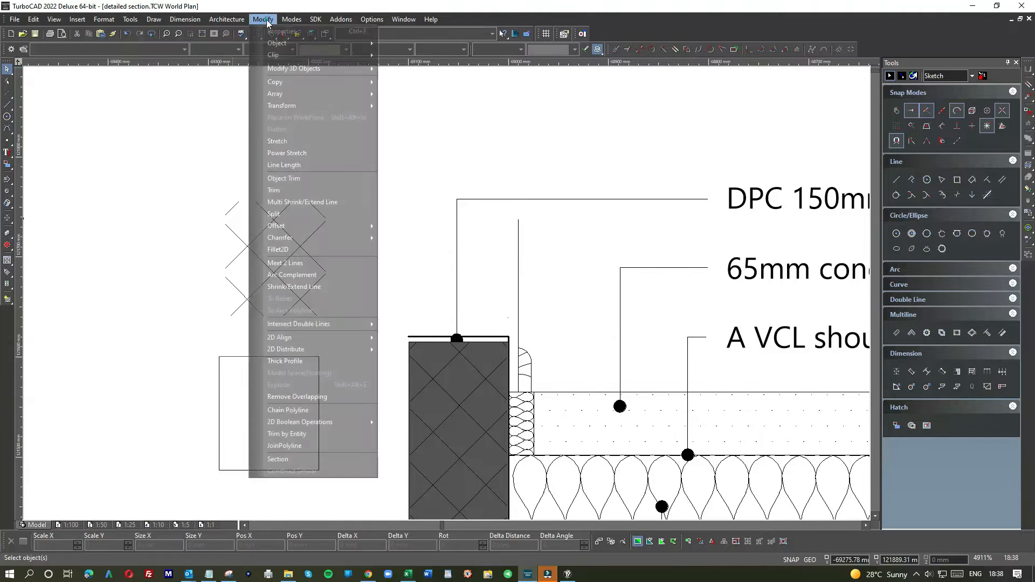
{"action": "left_click", "coordinate": [289, 445]}
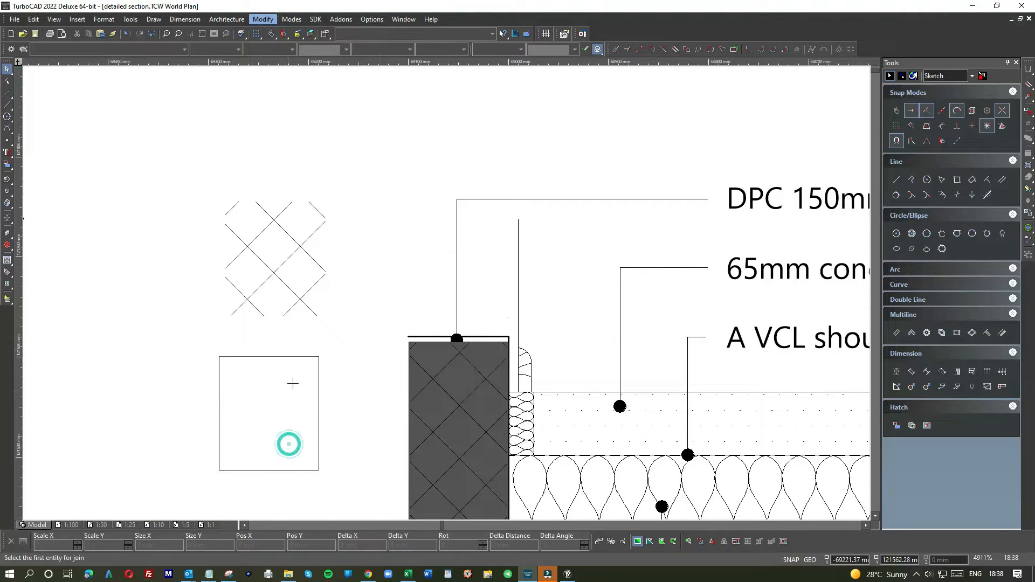
{"action": "left_click", "coordinate": [317, 383]}
{"action": "left_click", "coordinate": [286, 357]}
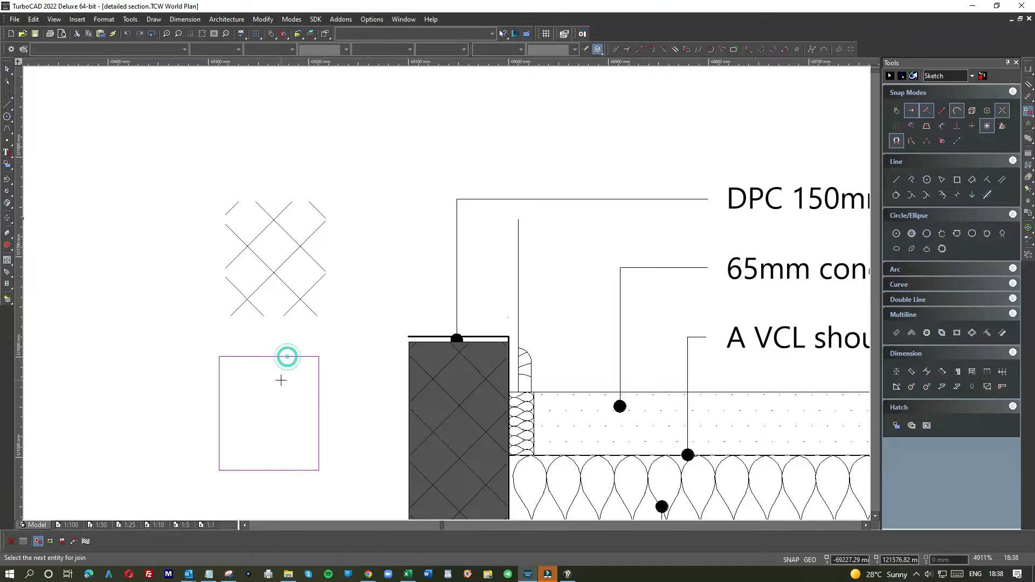
Finish joining the lines into a closed square beside the wall and set its line colour to index 251
{"action": "right_click", "coordinate": [281, 381]}
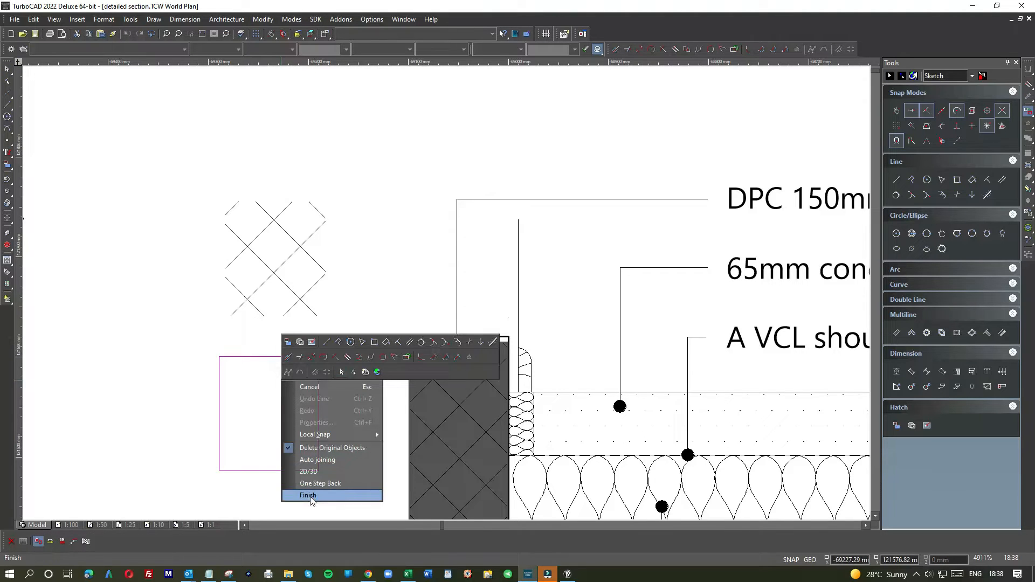
{"action": "left_click", "coordinate": [311, 496]}
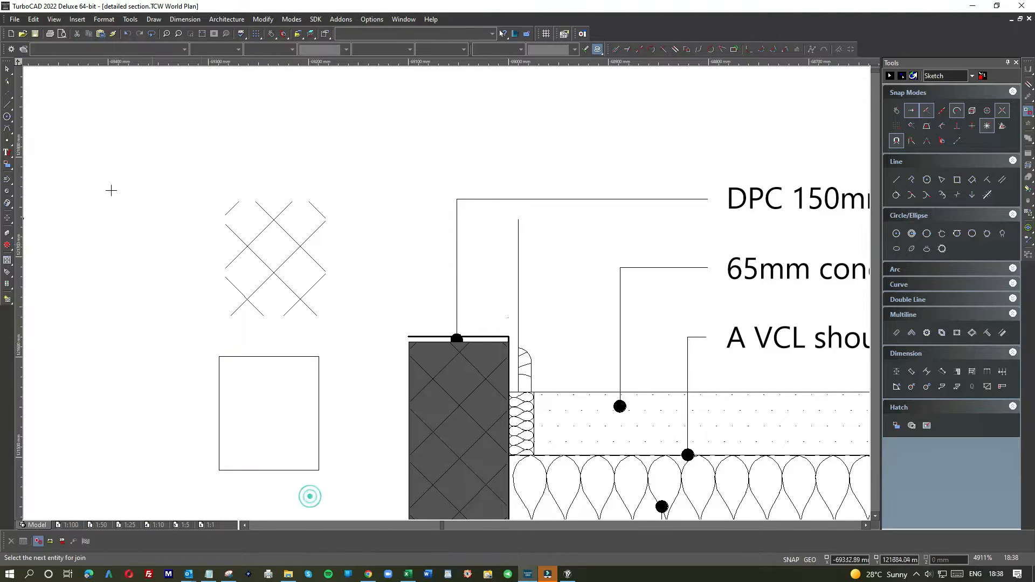
{"action": "left_click", "coordinate": [257, 357]}
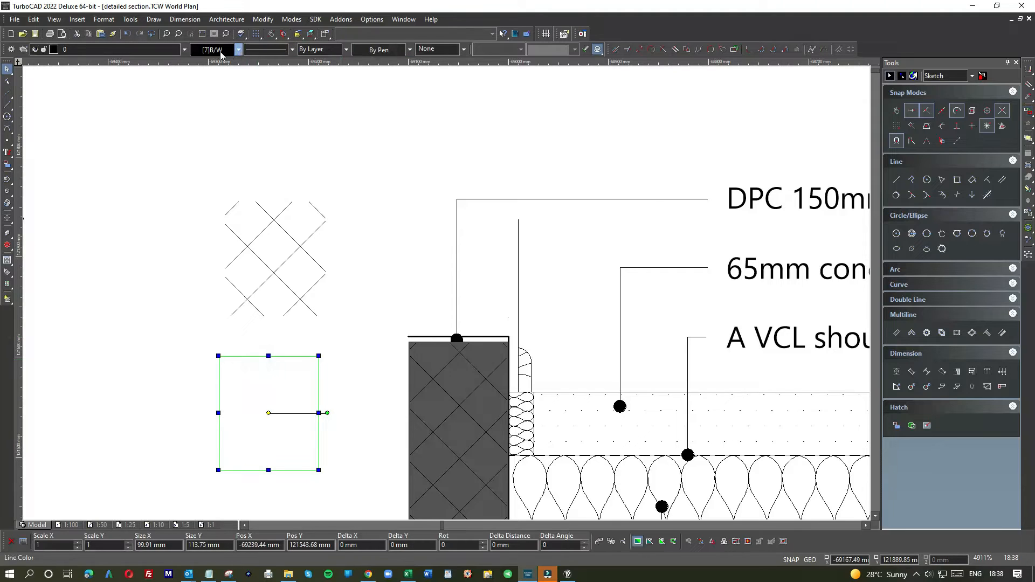
{"action": "left_click", "coordinate": [232, 52]}
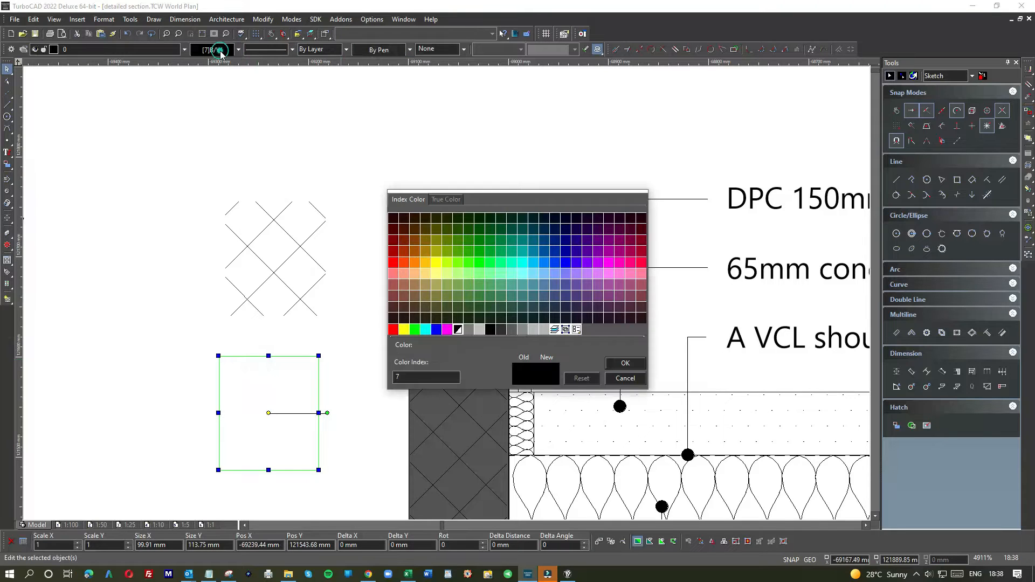
{"action": "left_click", "coordinate": [501, 329]}
{"action": "left_click", "coordinate": [354, 358]}
{"action": "left_click", "coordinate": [295, 376]}
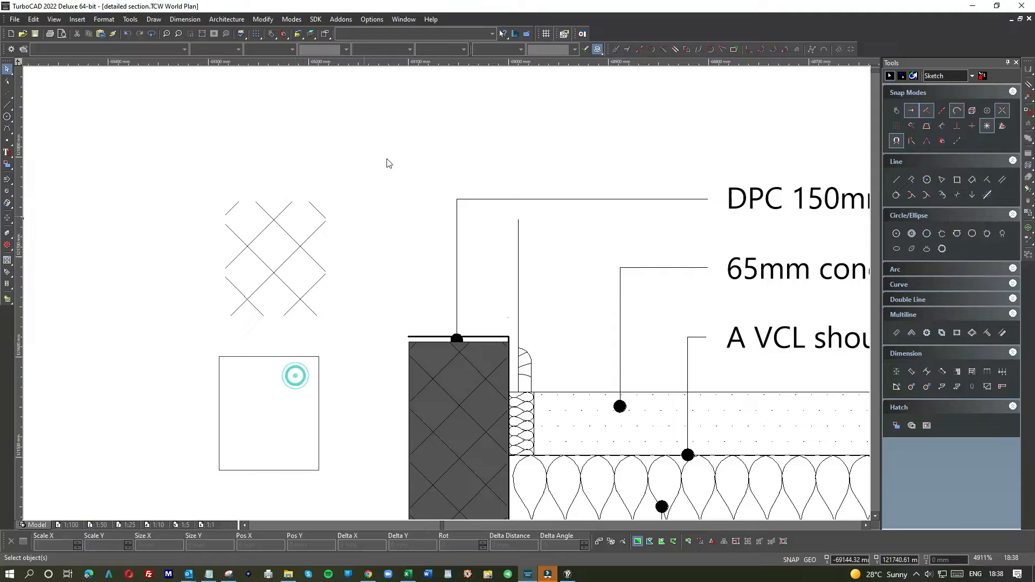
Give the joined square a Solid fill
{"action": "left_click", "coordinate": [296, 359]}
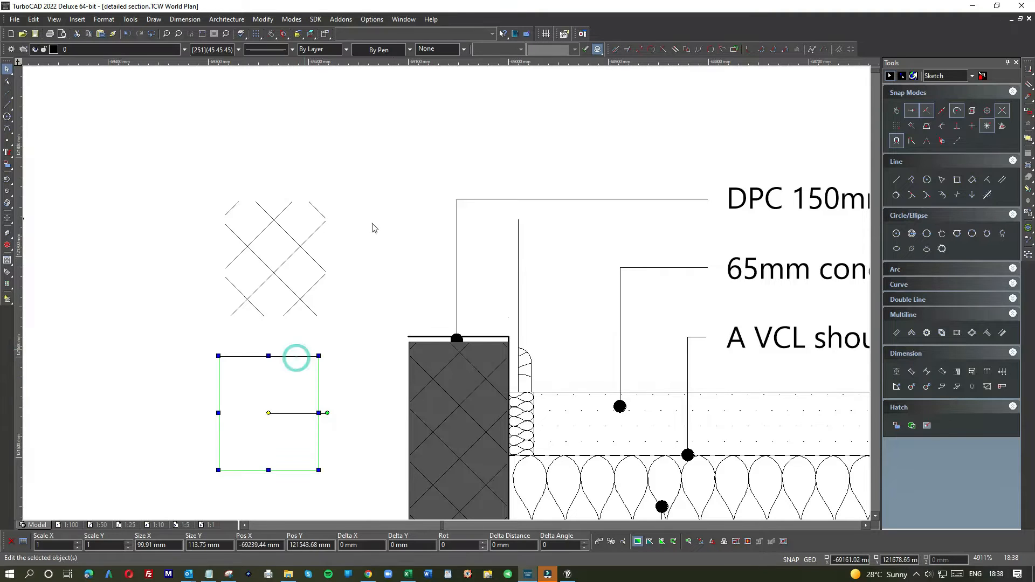
{"action": "left_click", "coordinate": [439, 50]}
{"action": "left_click", "coordinate": [447, 233]}
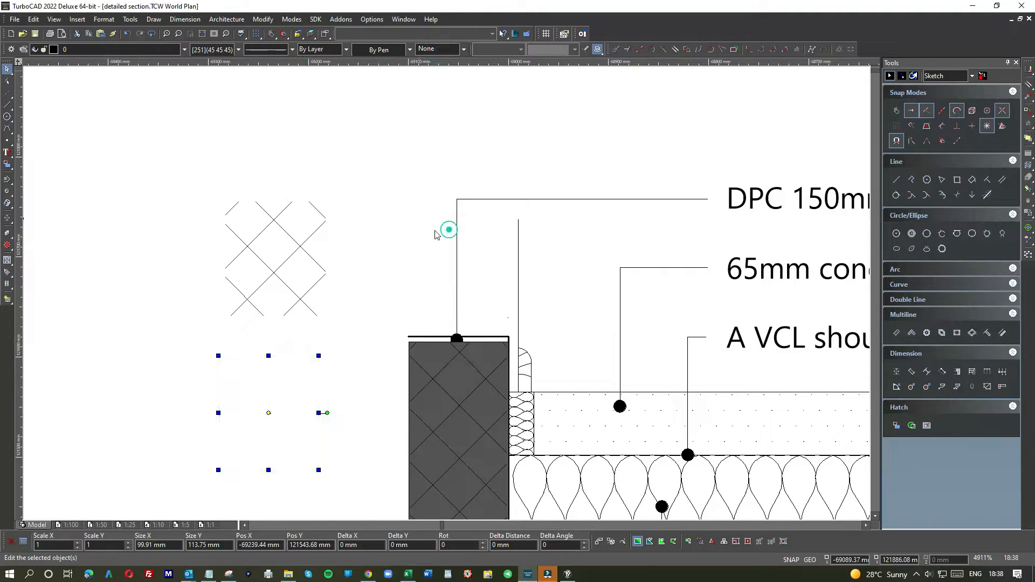
{"action": "left_click", "coordinate": [369, 235]}
{"action": "left_click", "coordinate": [261, 402]}
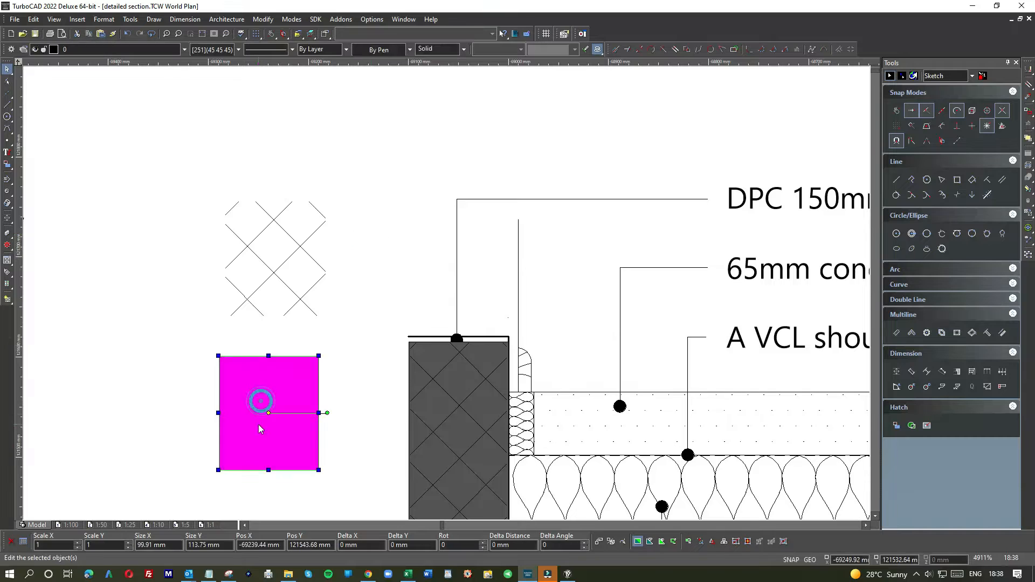
Change the colour of the loose crosshatch above the square to black
{"action": "left_click", "coordinate": [301, 291]}
{"action": "left_click", "coordinate": [230, 50]}
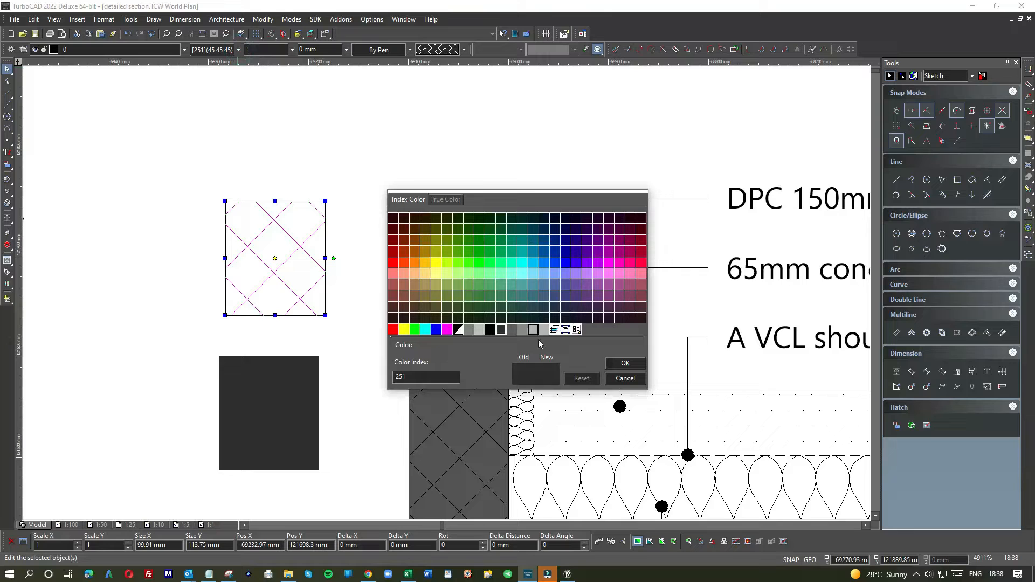
{"action": "double_click", "coordinate": [491, 329]}
{"action": "left_click", "coordinate": [362, 341]}
Move the solid square directly above the DPC at the top of the wall and nudge the loose crosshatch slightly sideways
{"action": "left_click", "coordinate": [256, 365]}
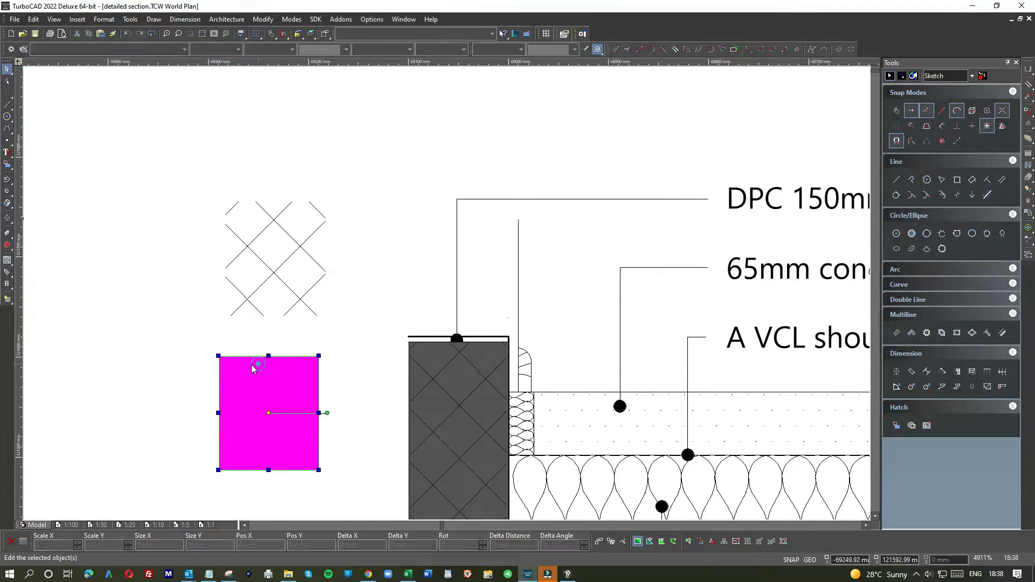
{"action": "mouse_move", "coordinate": [235, 464]}
{"action": "left_mouse_down"}
{"action": "mouse_move", "coordinate": [303, 347]}
{"action": "mouse_move", "coordinate": [369, 300]}
{"action": "mouse_move", "coordinate": [430, 318]}
{"action": "mouse_move", "coordinate": [423, 323]}
{"action": "left_mouse_up"}
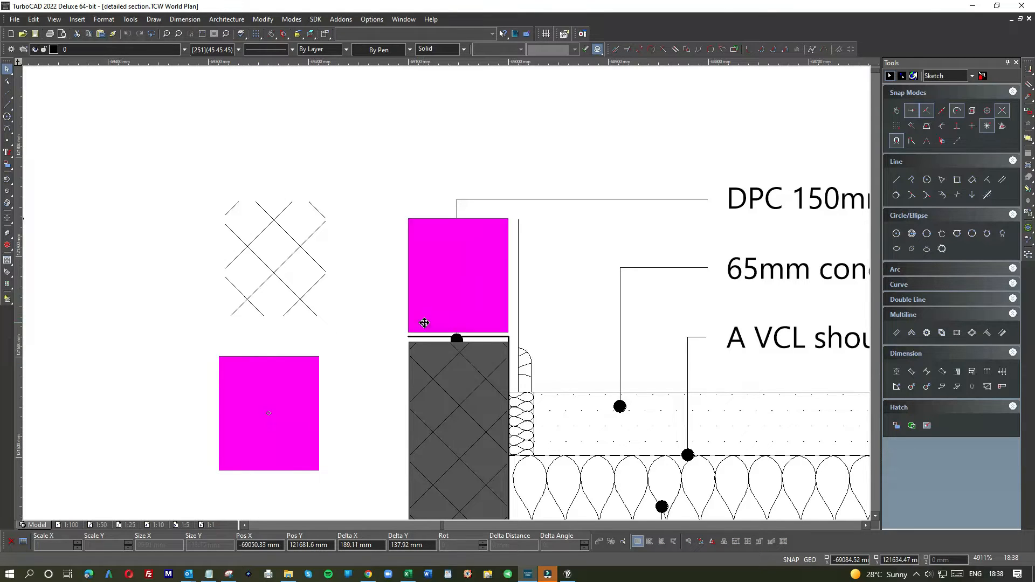
{"action": "left_click", "coordinate": [368, 330]}
{"action": "left_click", "coordinate": [307, 295]}
{"action": "mouse_move", "coordinate": [277, 269]}
{"action": "left_mouse_down"}
{"action": "mouse_move", "coordinate": [374, 274]}
{"action": "mouse_move", "coordinate": [283, 269]}
{"action": "left_mouse_up"}
Set the colour of the solid block above the DPC to index 252
{"action": "left_click", "coordinate": [420, 270]}
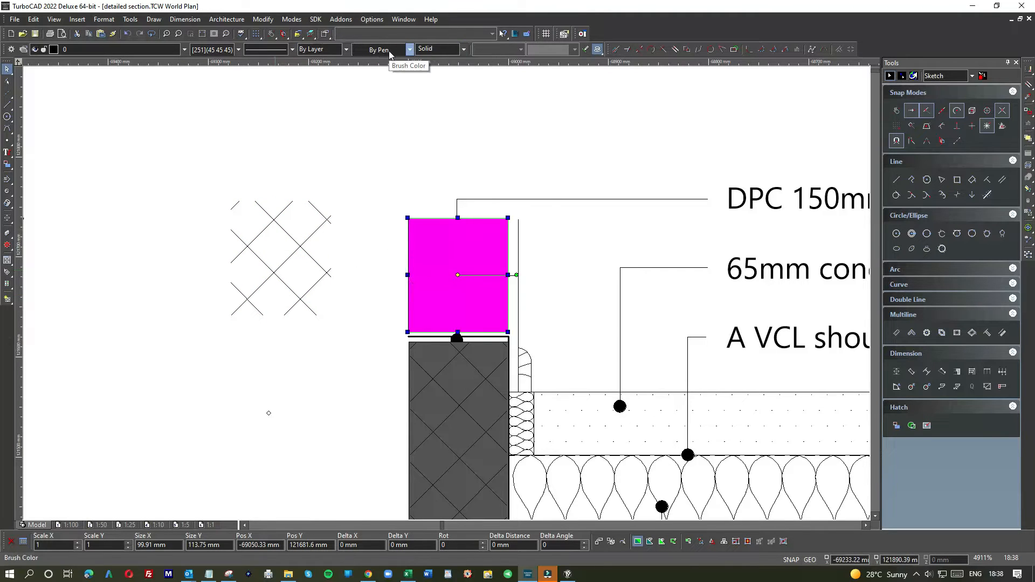
{"action": "left_click", "coordinate": [228, 52]}
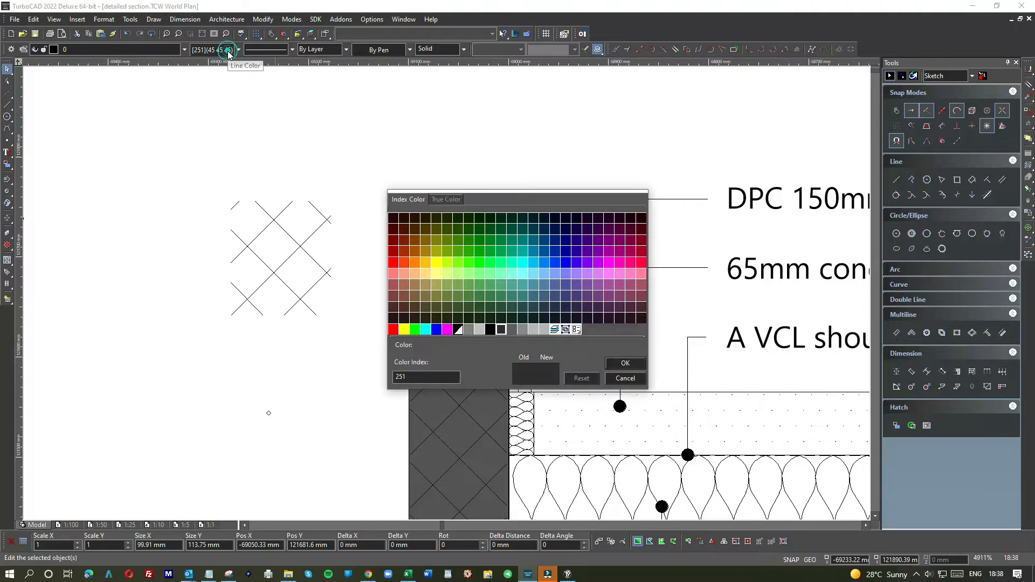
{"action": "left_click", "coordinate": [512, 331]}
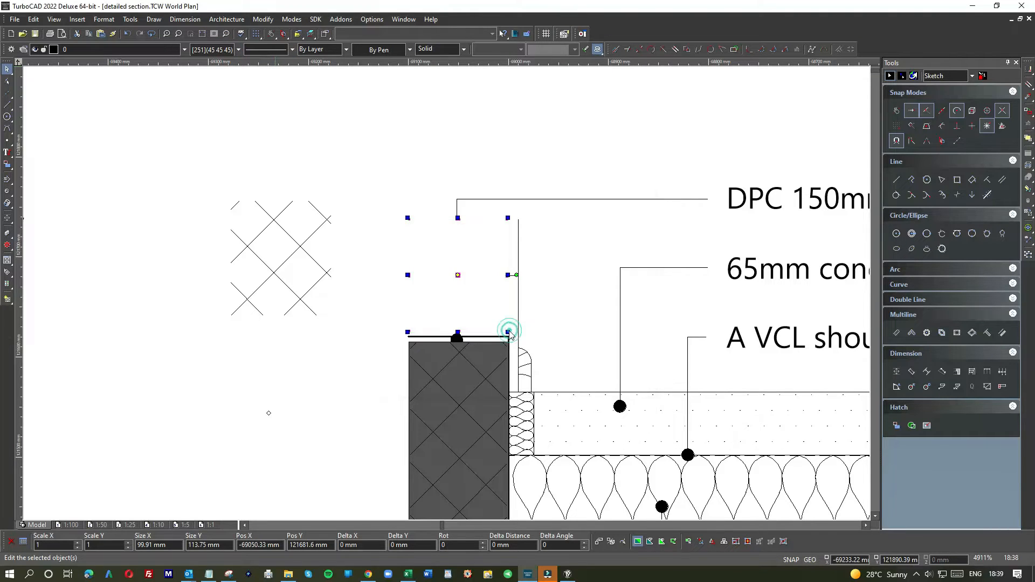
{"action": "left_click", "coordinate": [376, 336]}
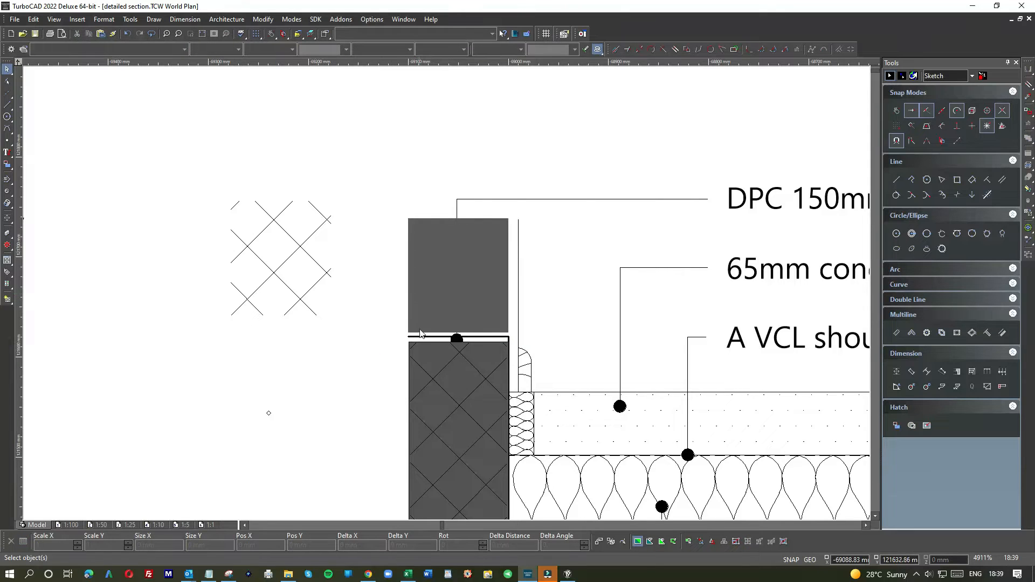
Change the solid block's colour to the darker grey, index 251
{"action": "left_click", "coordinate": [429, 303]}
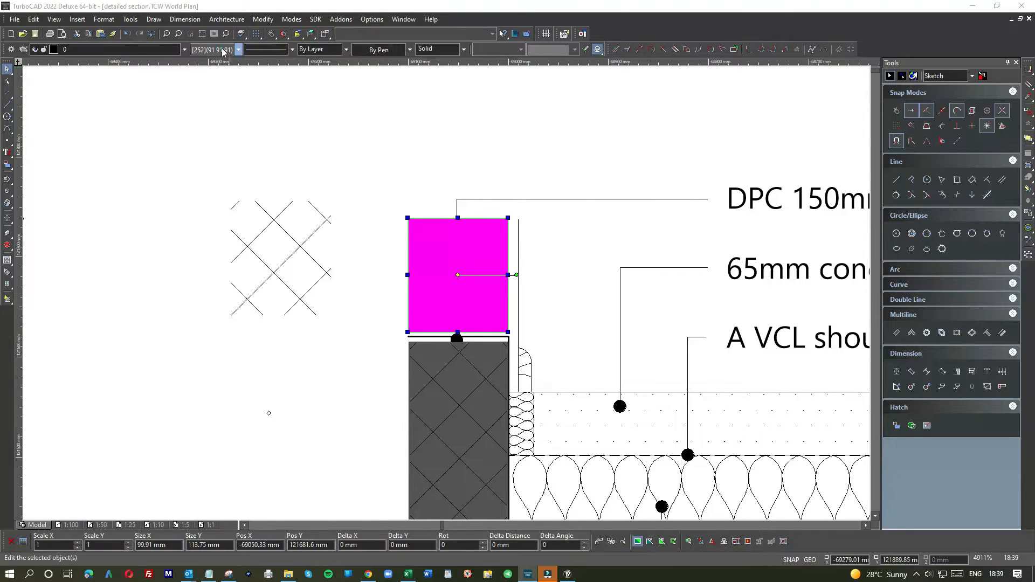
{"action": "left_click", "coordinate": [228, 50]}
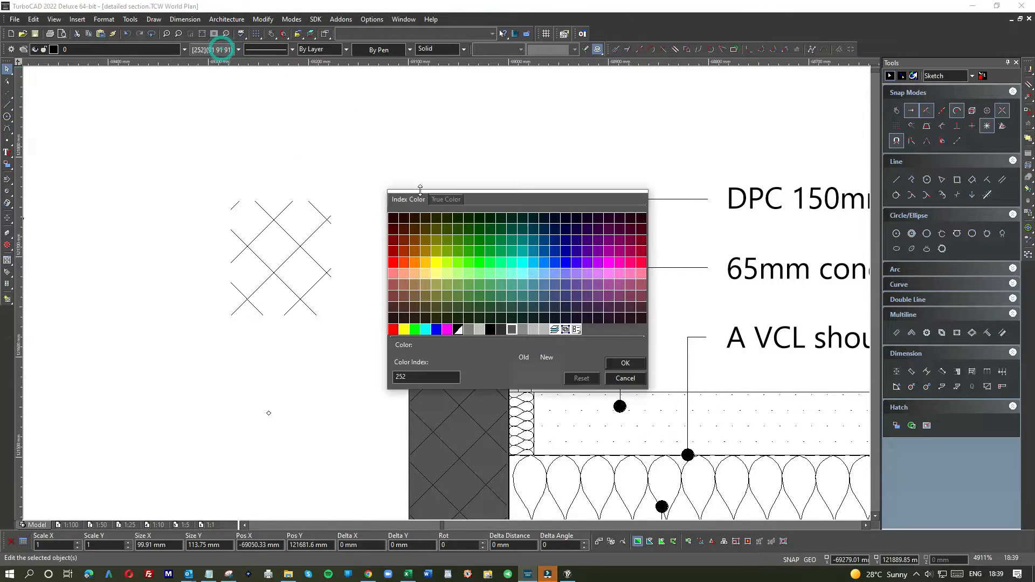
{"action": "left_click", "coordinate": [501, 329]}
{"action": "left_click", "coordinate": [336, 326]}
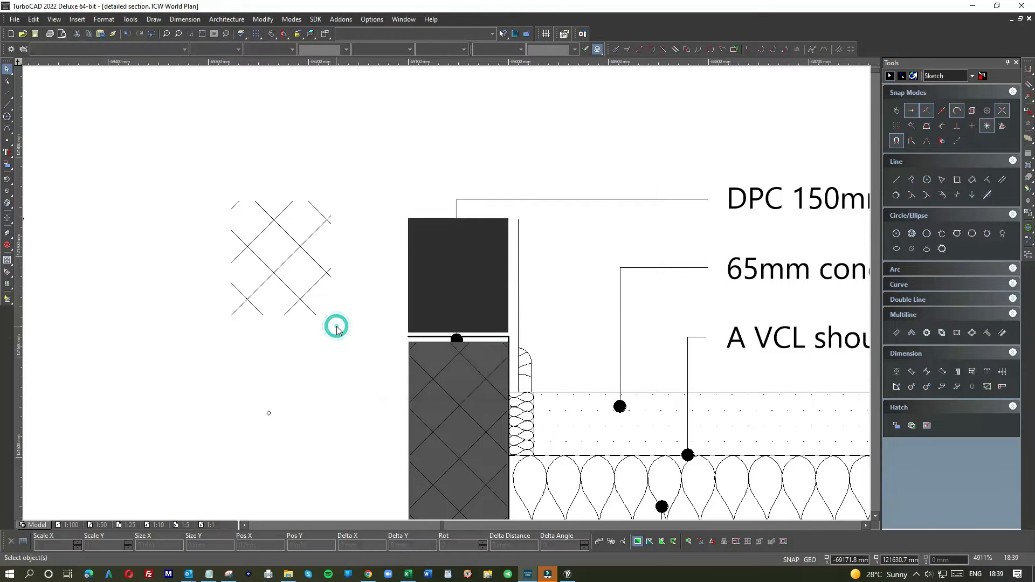
Set the solid block's colour to index 252 to match the blocks below
{"action": "scroll", "coordinate": [447, 297], "scroll_direction": "up", "scroll_amount": 2}
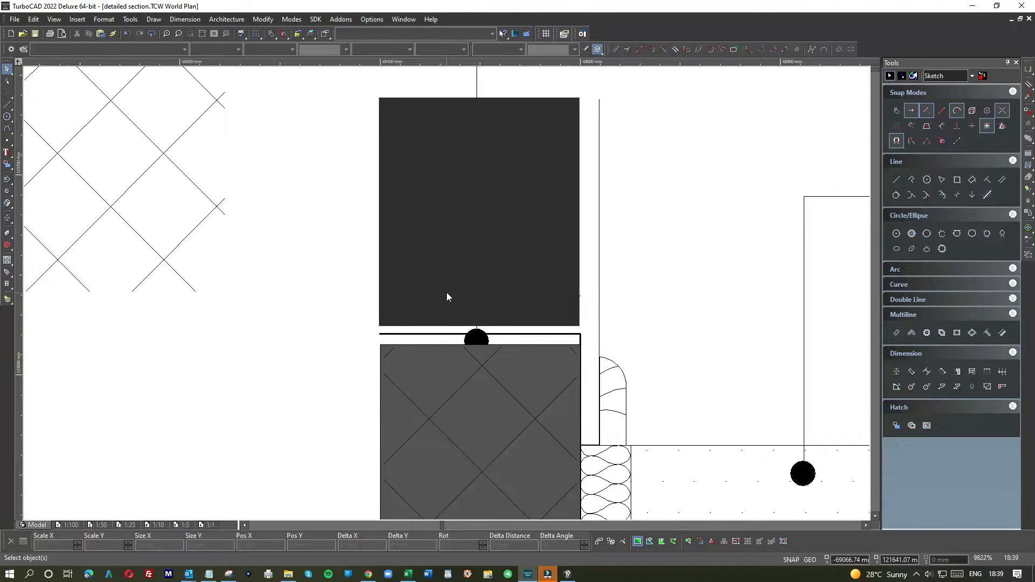
{"action": "left_click", "coordinate": [408, 291]}
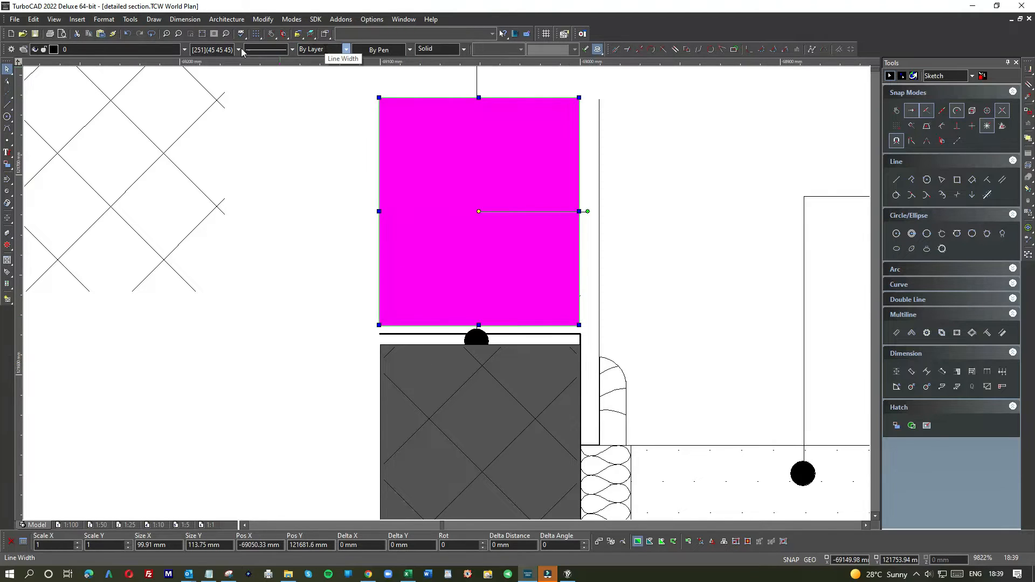
{"action": "left_click", "coordinate": [205, 50]}
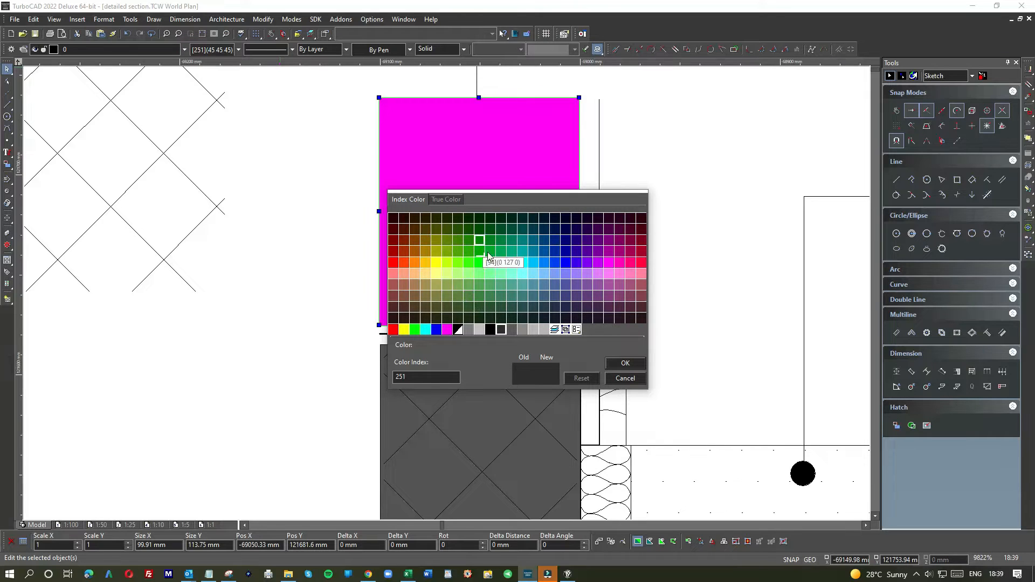
{"action": "left_click", "coordinate": [513, 330]}
{"action": "left_click", "coordinate": [302, 280]}
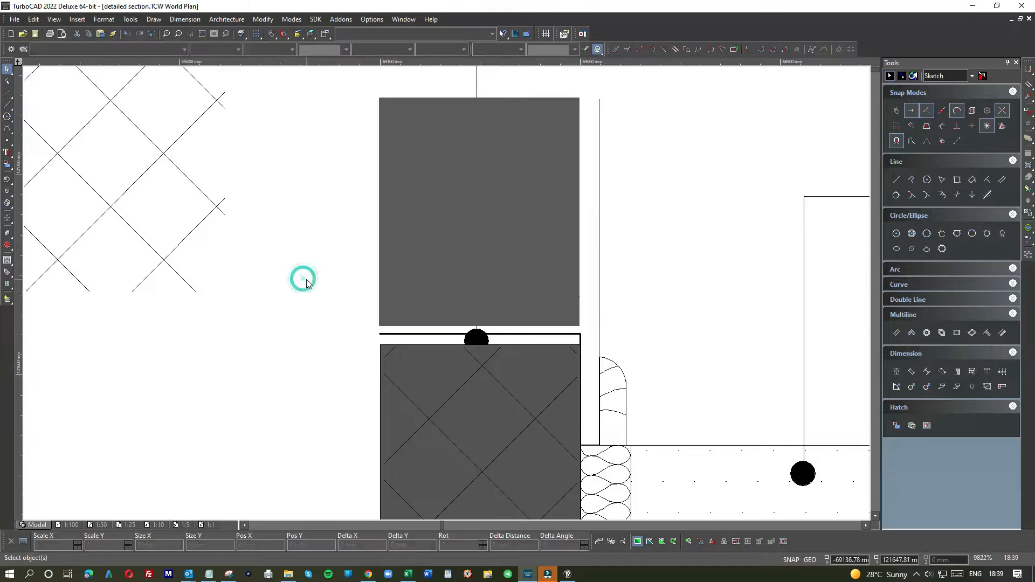
Delete the solid grey block above the DPC
{"action": "scroll", "coordinate": [449, 298], "scroll_direction": "down", "scroll_amount": 2}
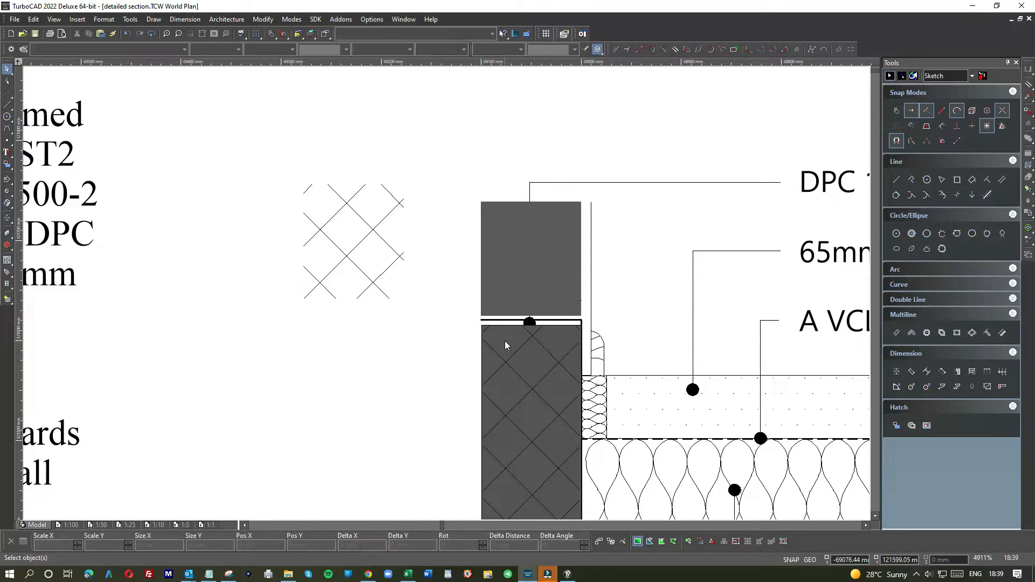
{"action": "left_click", "coordinate": [483, 231]}
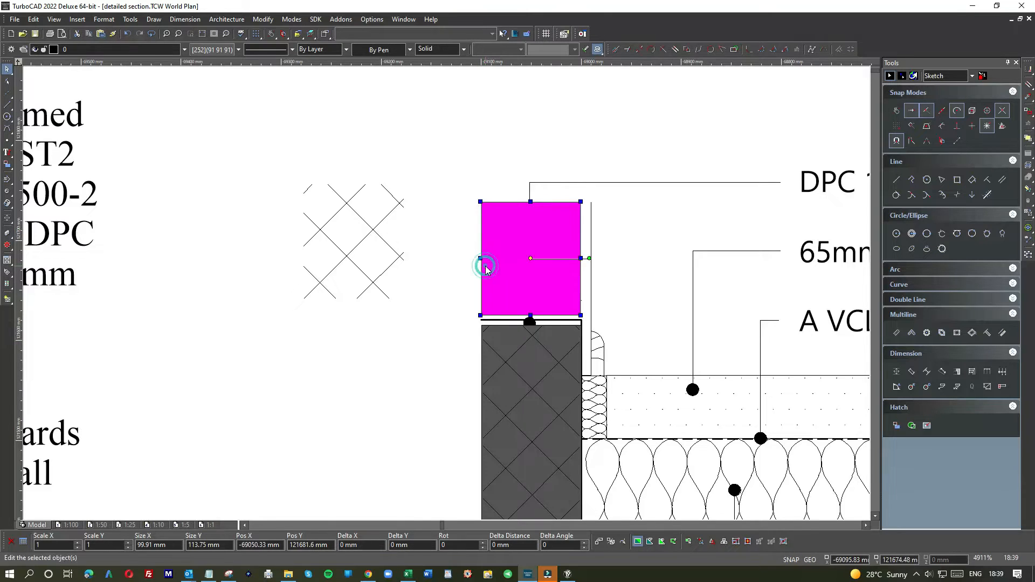
{"action": "key", "text": "Delete"}
Place a copy of the hatched wall block clear of the wall and reduce its height to roughly half a block
{"action": "left_click", "coordinate": [297, 347]}
{"action": "key", "text": "ctrl+z"}
{"action": "left_click_drag", "start_coordinate": [424, 246], "coordinate": [238, 308]}
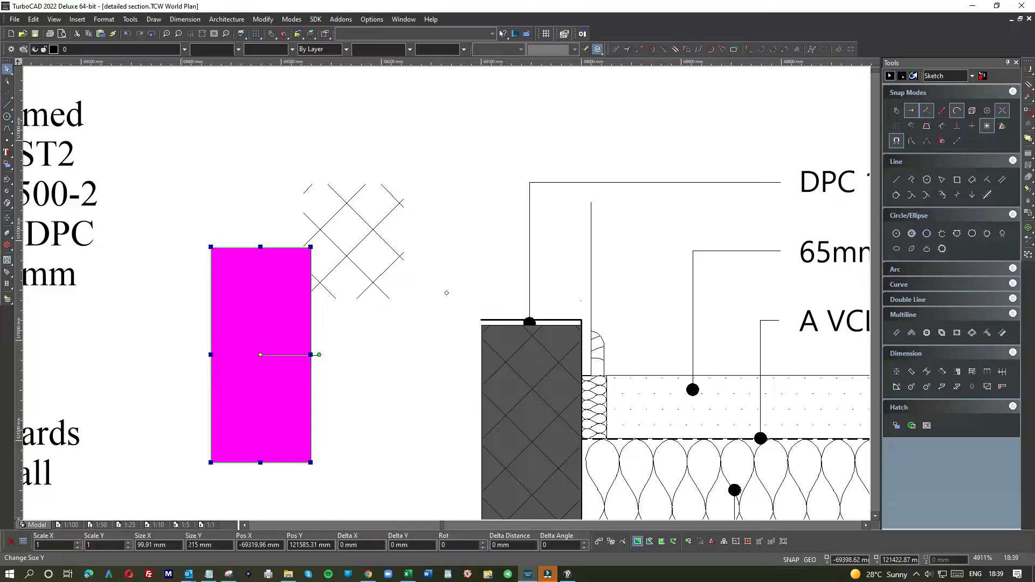
{"action": "type", "text": "11"}
{"action": "key", "text": "Return"}
{"action": "left_click", "coordinate": [377, 317]}
Move the shortened hatched block above the DPC and align it with the wall's edges
{"action": "right_click", "coordinate": [301, 340]}
{"action": "left_click", "coordinate": [225, 395]}
{"action": "left_click_drag", "start_coordinate": [224, 395], "coordinate": [450, 274]}
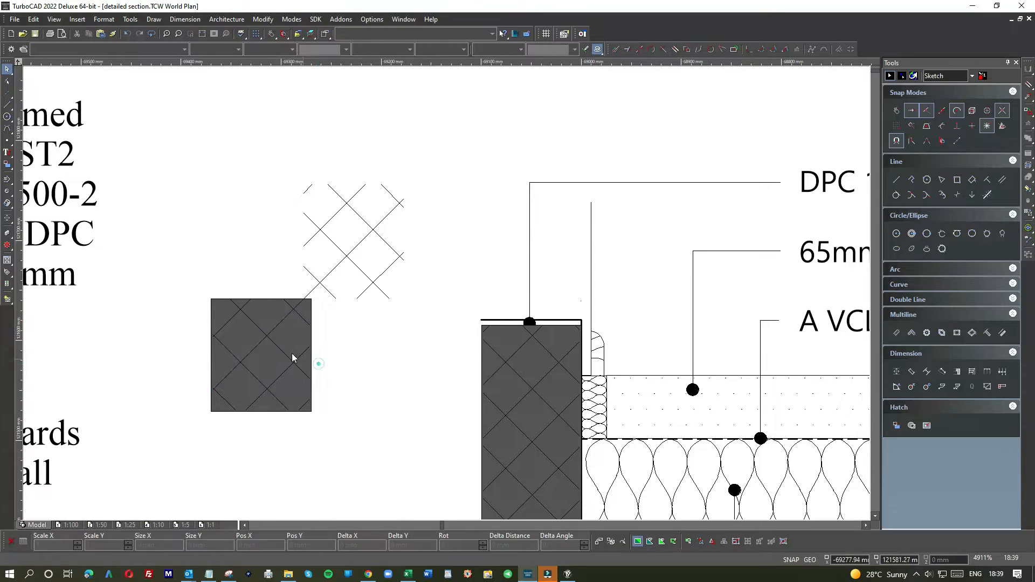
{"action": "left_click", "coordinate": [269, 362]}
{"action": "left_click_drag", "start_coordinate": [269, 367], "coordinate": [528, 271]}
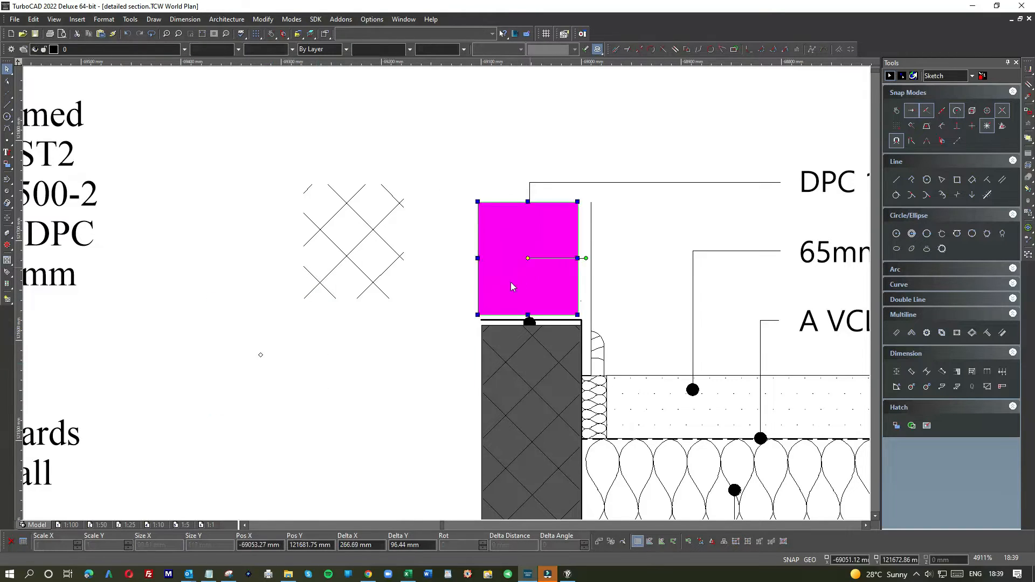
{"action": "scroll", "coordinate": [446, 293], "scroll_direction": "up", "scroll_amount": 5}
{"action": "left_click_drag", "start_coordinate": [456, 335], "coordinate": [468, 337]}
{"action": "left_click", "coordinate": [334, 322]}
Delete the leftover loose crosshatch beside the wall
{"action": "scroll", "coordinate": [459, 294], "scroll_direction": "down", "scroll_amount": 3}
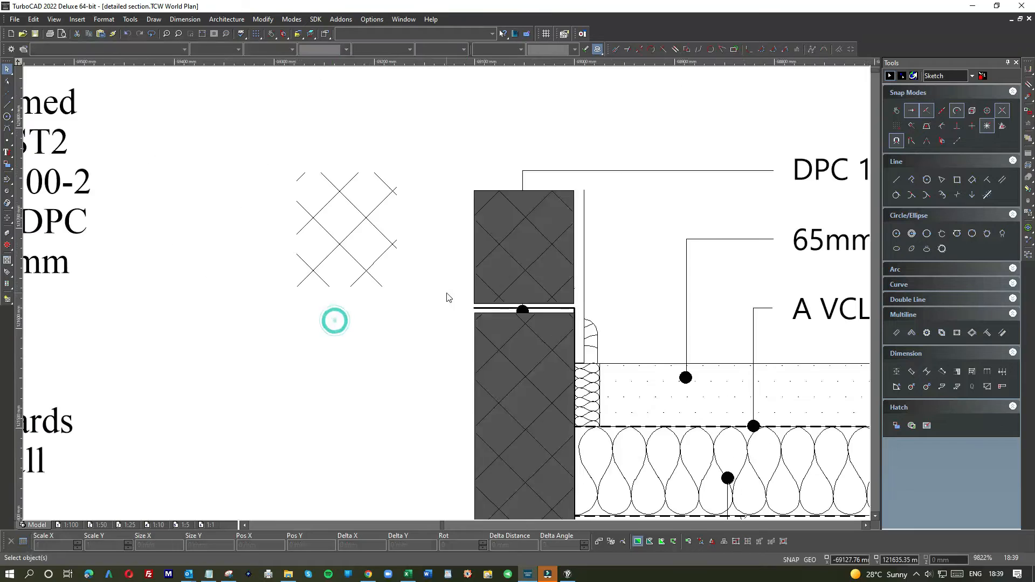
{"action": "left_click", "coordinate": [419, 285]}
{"action": "key", "text": "Delete"}
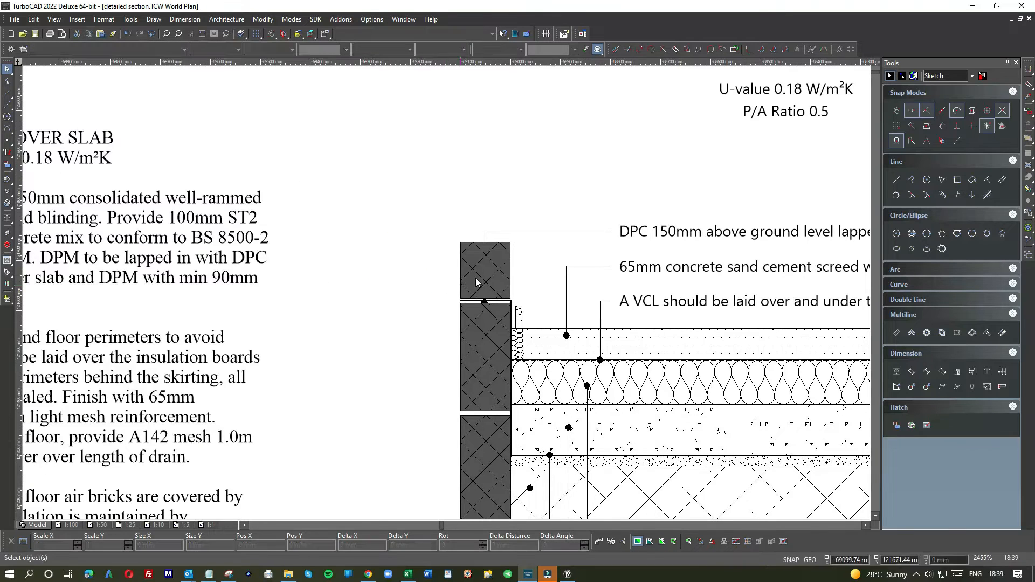
Examine the ground floor section and compare it with the cavity wall detail sheet
{"action": "scroll", "coordinate": [475, 277], "scroll_direction": "down", "scroll_amount": 2}
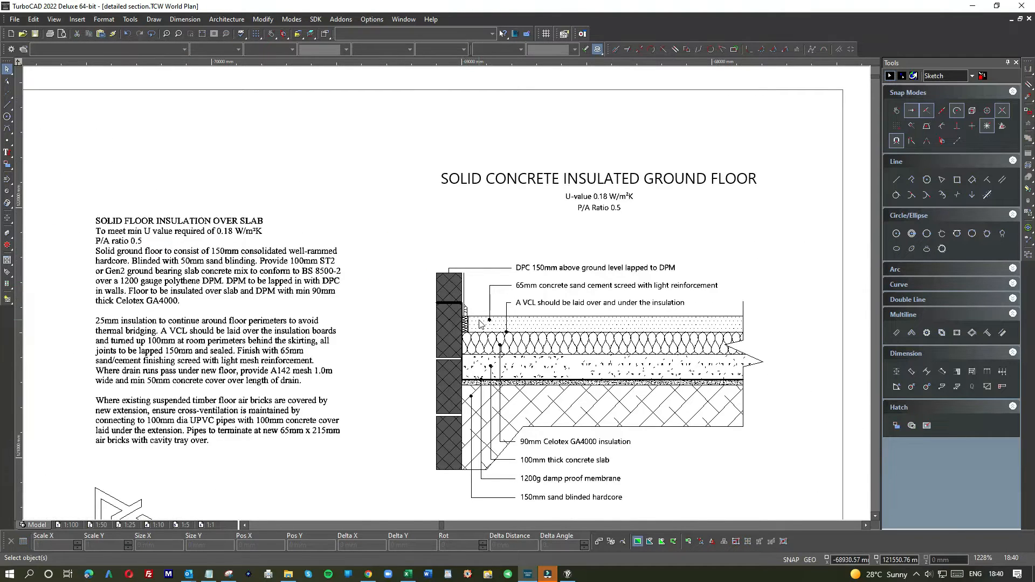
{"action": "scroll", "coordinate": [341, 339], "scroll_direction": "down", "scroll_amount": 2}
{"action": "scroll", "coordinate": [411, 330], "scroll_direction": "down", "scroll_amount": 2}
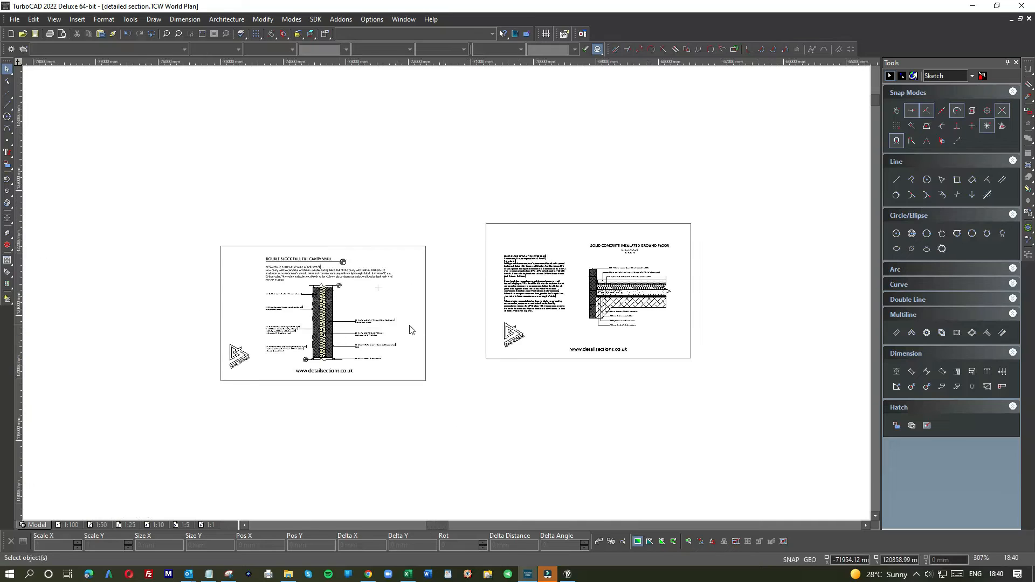
{"action": "scroll", "coordinate": [344, 337], "scroll_direction": "up", "scroll_amount": 3}
{"action": "scroll", "coordinate": [446, 293], "scroll_direction": "down", "scroll_amount": 2}
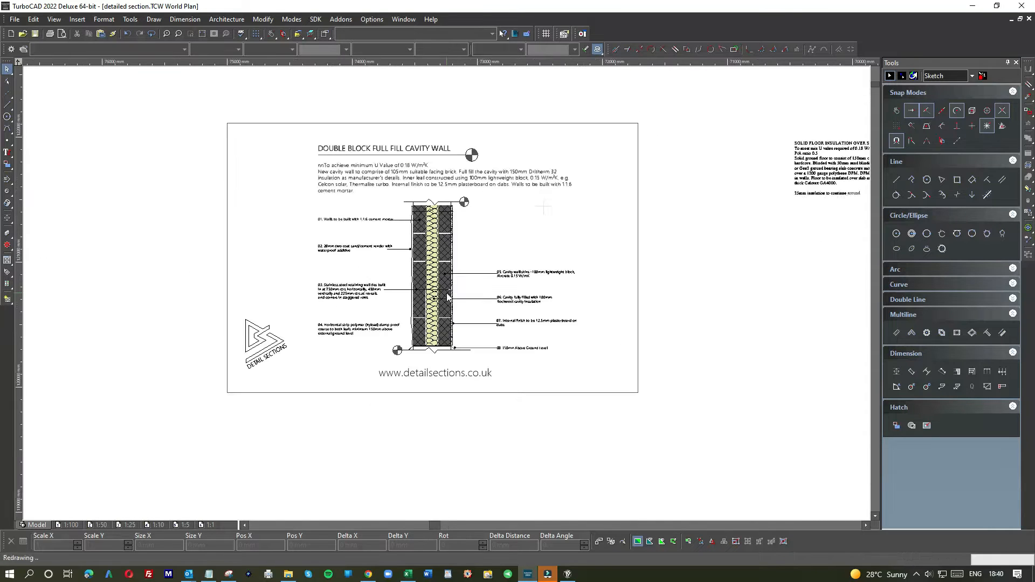
{"action": "scroll", "coordinate": [540, 291], "scroll_direction": "down", "scroll_amount": 1}
{"action": "scroll", "coordinate": [655, 262], "scroll_direction": "down", "scroll_amount": 2}
{"action": "scroll", "coordinate": [446, 293], "scroll_direction": "up", "scroll_amount": 3}
{"action": "scroll", "coordinate": [492, 293], "scroll_direction": "up", "scroll_amount": 2}
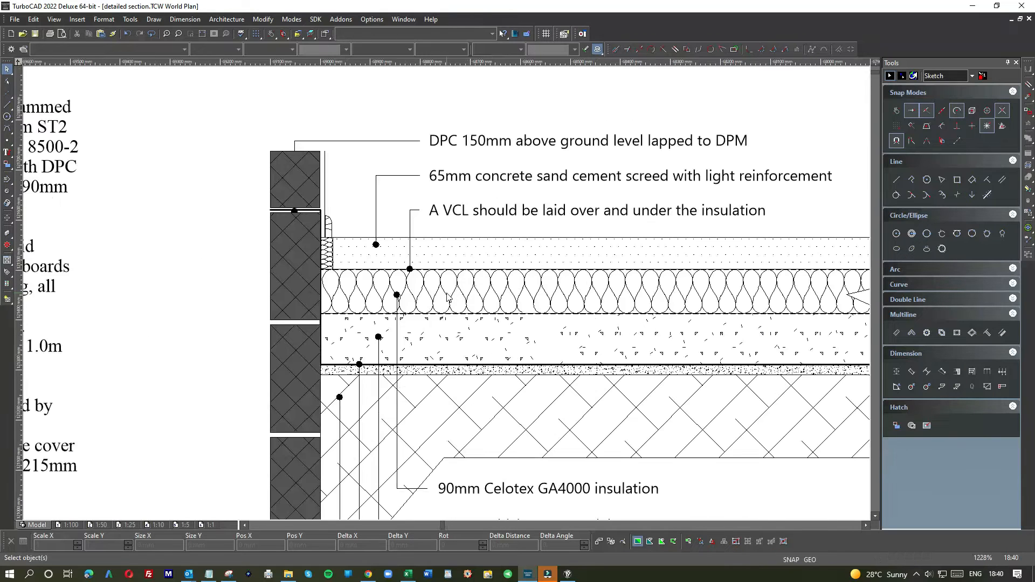
Copy the yellow insulation strip from the double block cavity wall detail and paste it into the drawing
{"action": "right_click", "coordinate": [539, 300]}
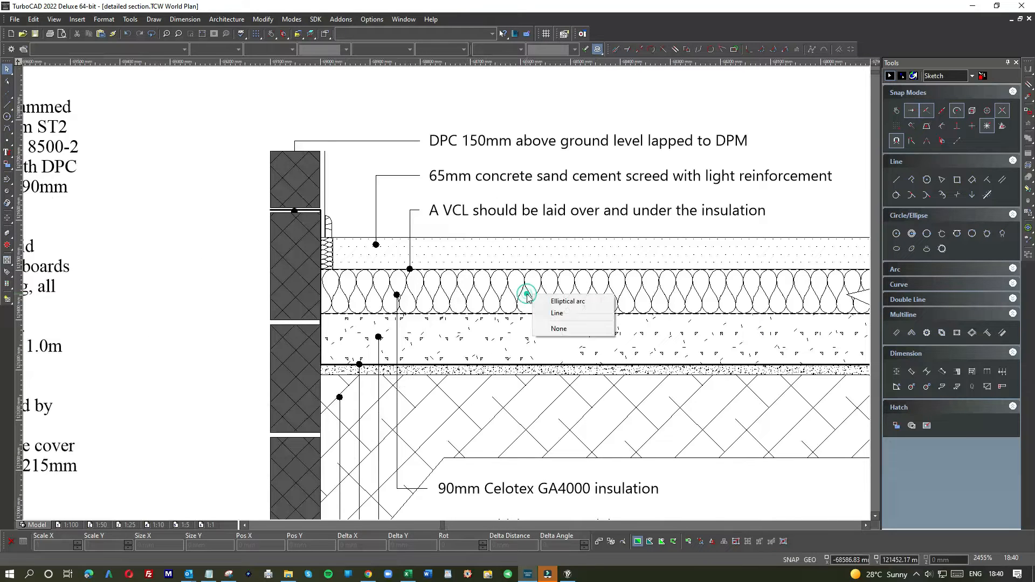
{"action": "left_click", "coordinate": [557, 313]}
{"action": "scroll", "coordinate": [531, 296], "scroll_direction": "down", "scroll_amount": 1}
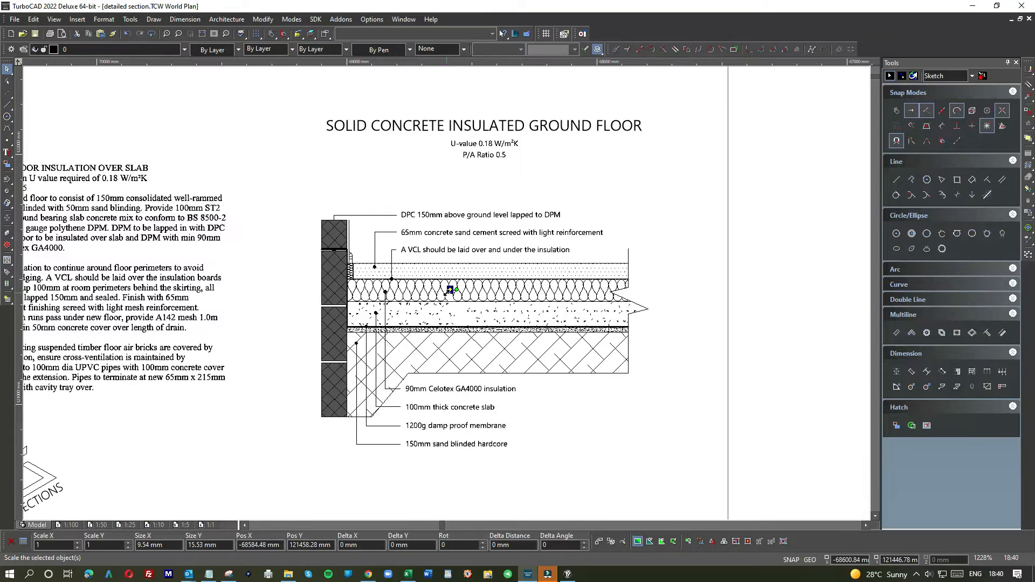
{"action": "scroll", "coordinate": [423, 299], "scroll_direction": "down", "scroll_amount": 1}
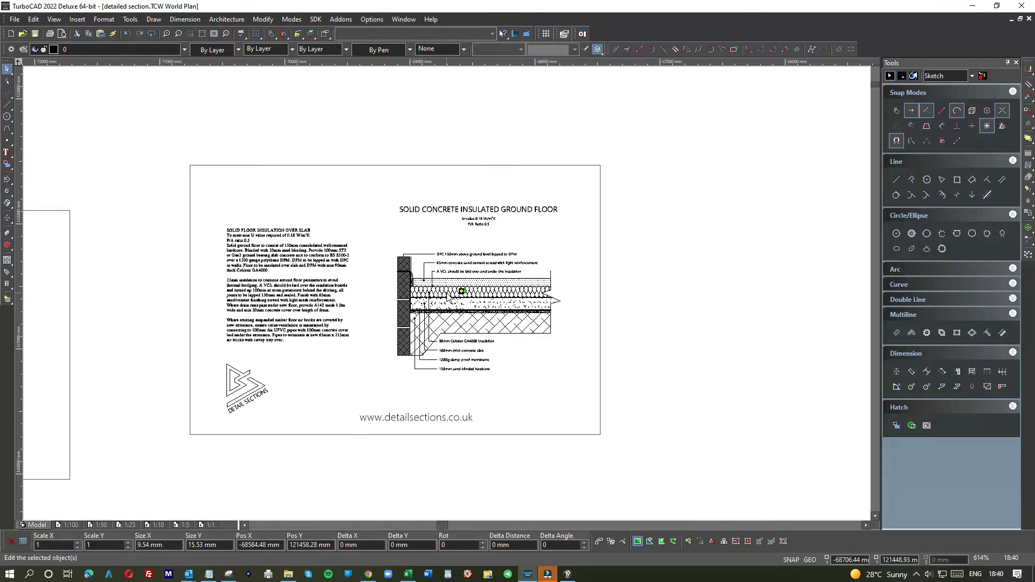
{"action": "scroll", "coordinate": [445, 293], "scroll_direction": "down", "scroll_amount": 1}
{"action": "scroll", "coordinate": [143, 327], "scroll_direction": "up", "scroll_amount": 2}
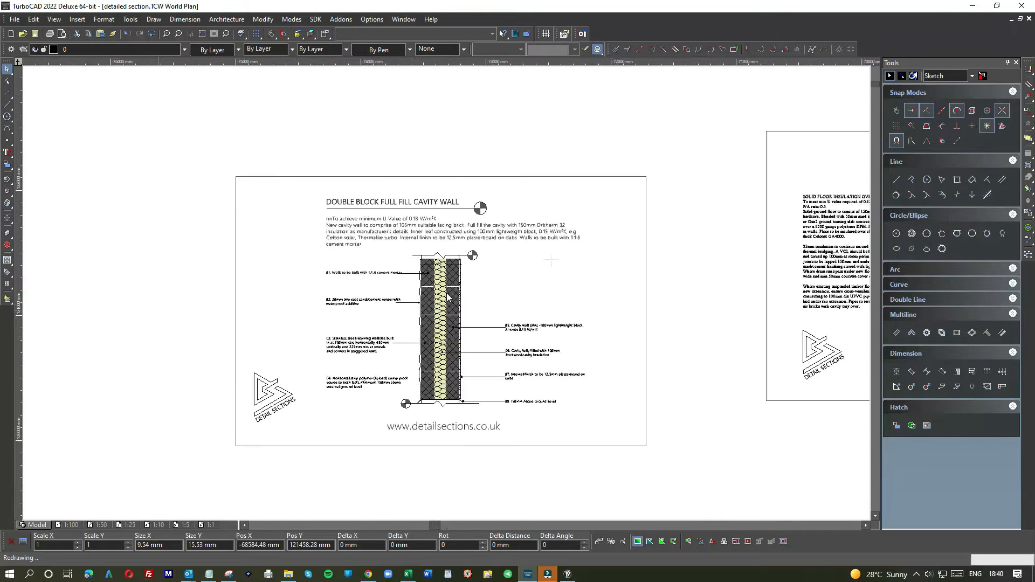
{"action": "left_click_drag", "start_coordinate": [419, 219], "coordinate": [451, 512]}
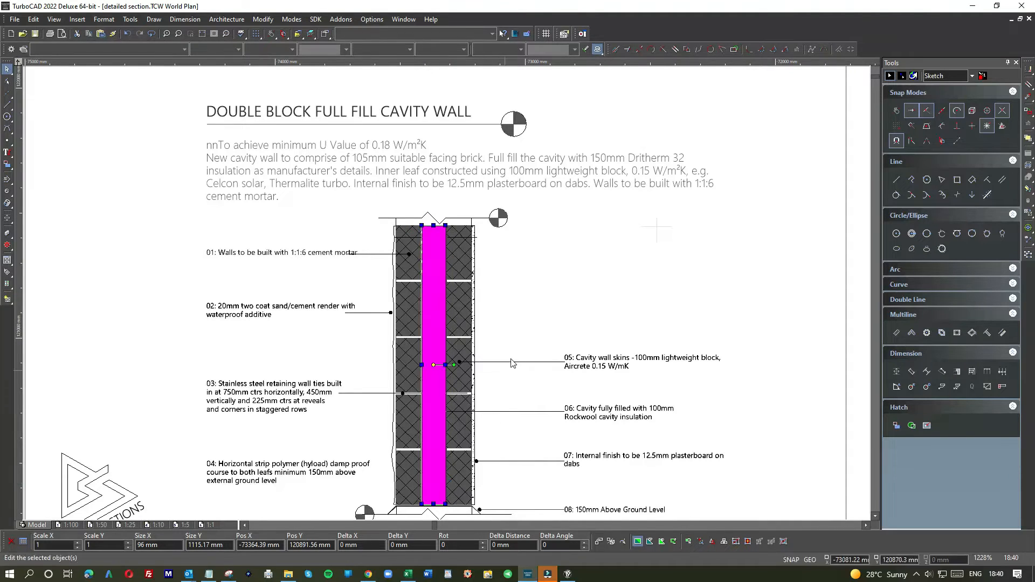
{"action": "scroll", "coordinate": [512, 363], "scroll_direction": "down", "scroll_amount": 2}
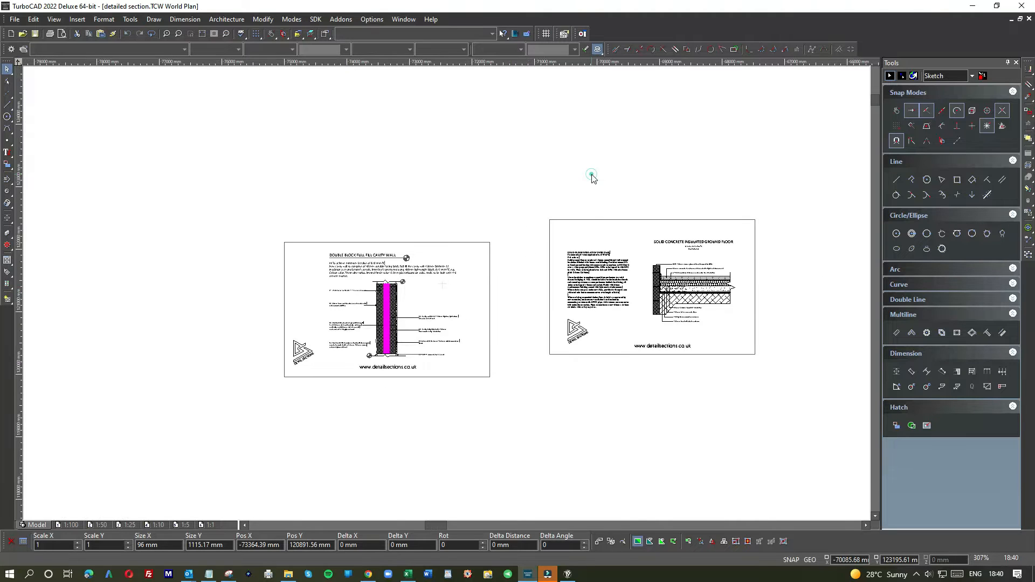
{"action": "left_click", "coordinate": [592, 174]}
{"action": "key", "text": "ctrl+v"}
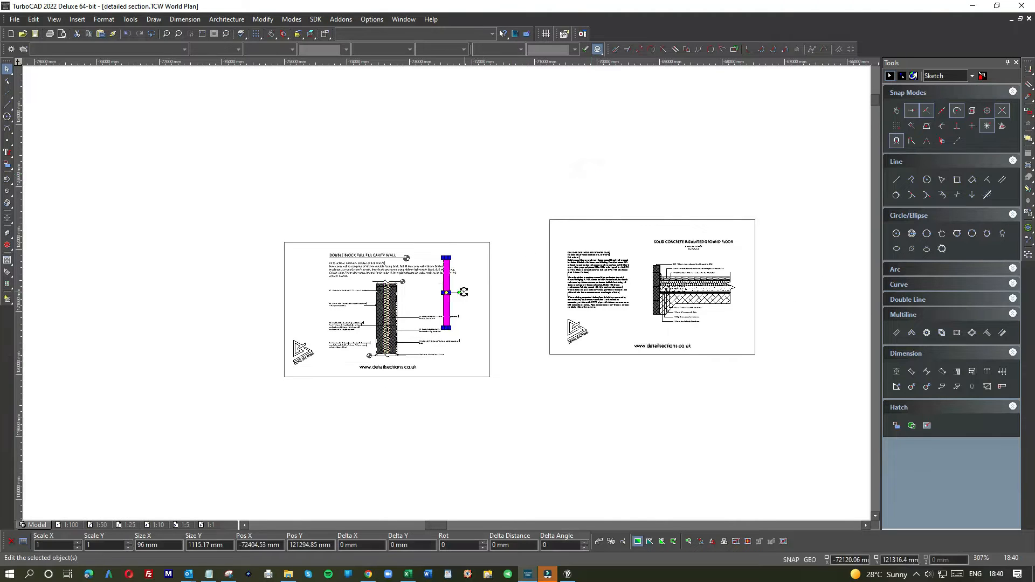
Move the pasted insulation strip above the ground floor sheet and rotate it to horizontal
{"action": "left_click", "coordinate": [446, 293]}
{"action": "left_click", "coordinate": [624, 167]}
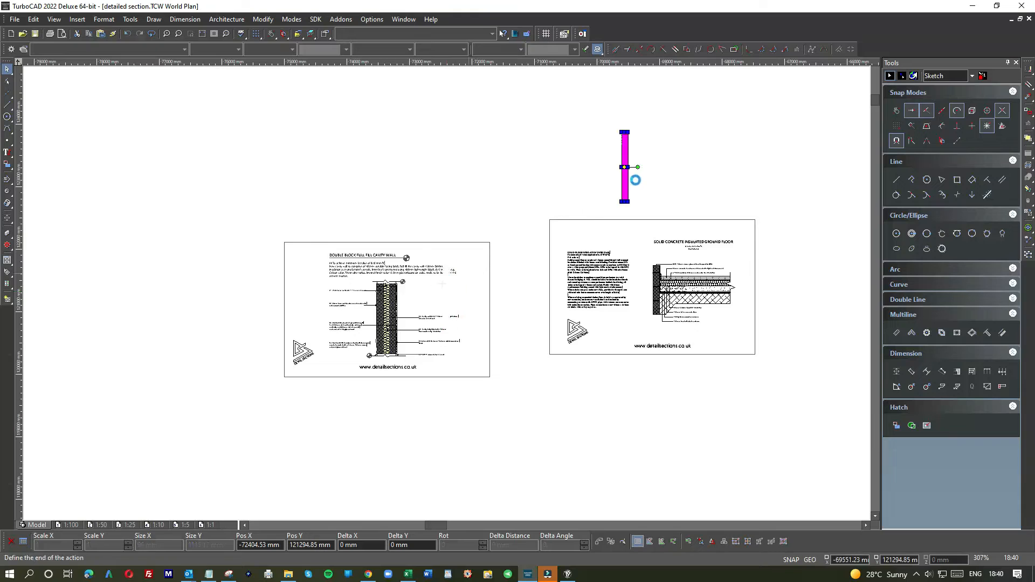
{"action": "left_click", "coordinate": [638, 167]}
{"action": "left_click", "coordinate": [633, 183]}
{"action": "left_click", "coordinate": [641, 183]}
{"action": "scroll", "coordinate": [627, 173], "scroll_direction": "up", "scroll_amount": 2}
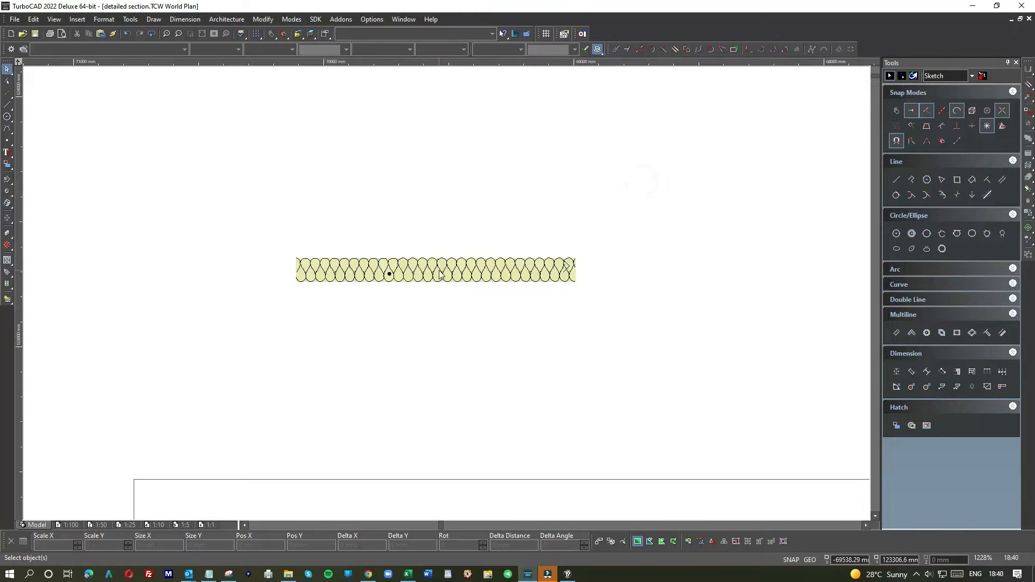
Delete the stray leader dot from the copied strip and place the strip beside the ground floor section, level with its insulation layer
{"action": "left_click", "coordinate": [389, 274]}
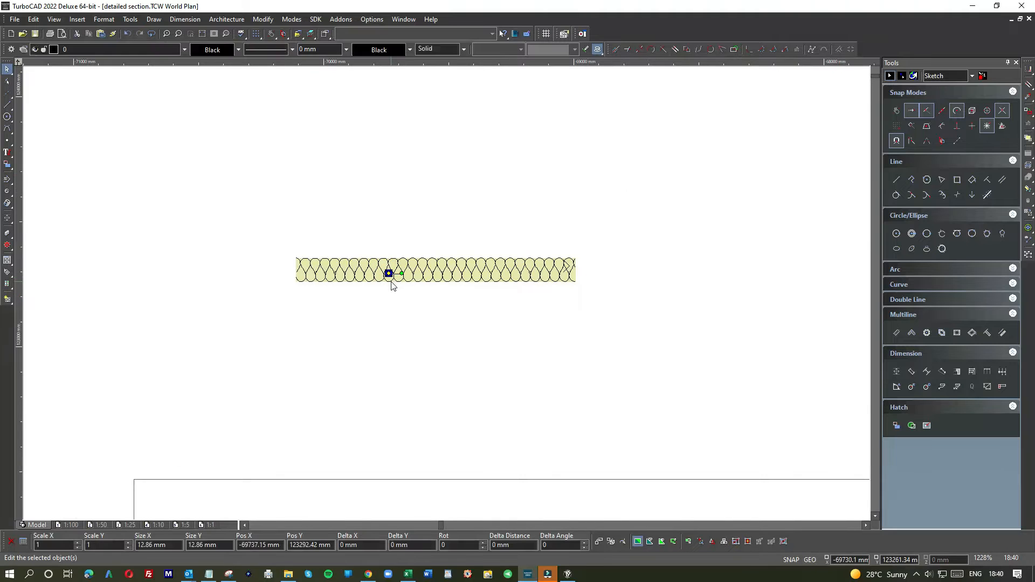
{"action": "key", "text": "Escape"}
{"action": "scroll", "coordinate": [444, 294], "scroll_direction": "down", "scroll_amount": 1}
{"action": "mouse_move", "coordinate": [402, 259]}
{"action": "left_mouse_down"}
{"action": "mouse_move", "coordinate": [495, 308]}
{"action": "mouse_move", "coordinate": [571, 301]}
{"action": "left_mouse_up"}
{"action": "mouse_move", "coordinate": [454, 276]}
{"action": "left_mouse_down"}
{"action": "mouse_move", "coordinate": [489, 362]}
{"action": "mouse_move", "coordinate": [501, 342]}
{"action": "mouse_move", "coordinate": [582, 380]}
{"action": "mouse_move", "coordinate": [576, 368]}
{"action": "left_mouse_up"}
{"action": "scroll", "coordinate": [489, 362], "scroll_direction": "down", "scroll_amount": 1}
{"action": "scroll", "coordinate": [563, 390], "scroll_direction": "up", "scroll_amount": 2}
{"action": "scroll", "coordinate": [446, 297], "scroll_direction": "up", "scroll_amount": 3}
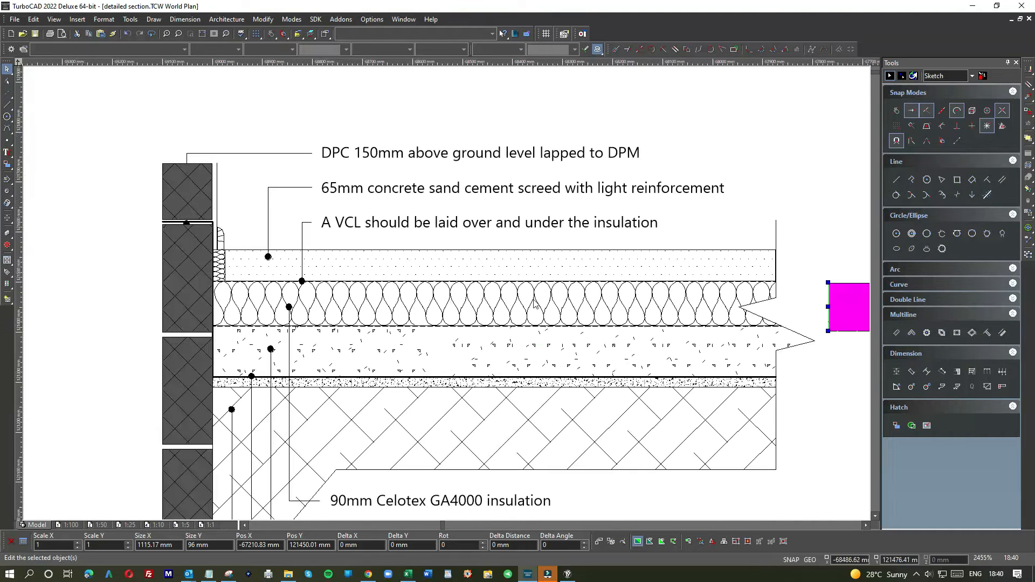
Delete the lower and upper loops of the old insulation pattern between the screed and the concrete slab
{"action": "left_click", "coordinate": [774, 326]}
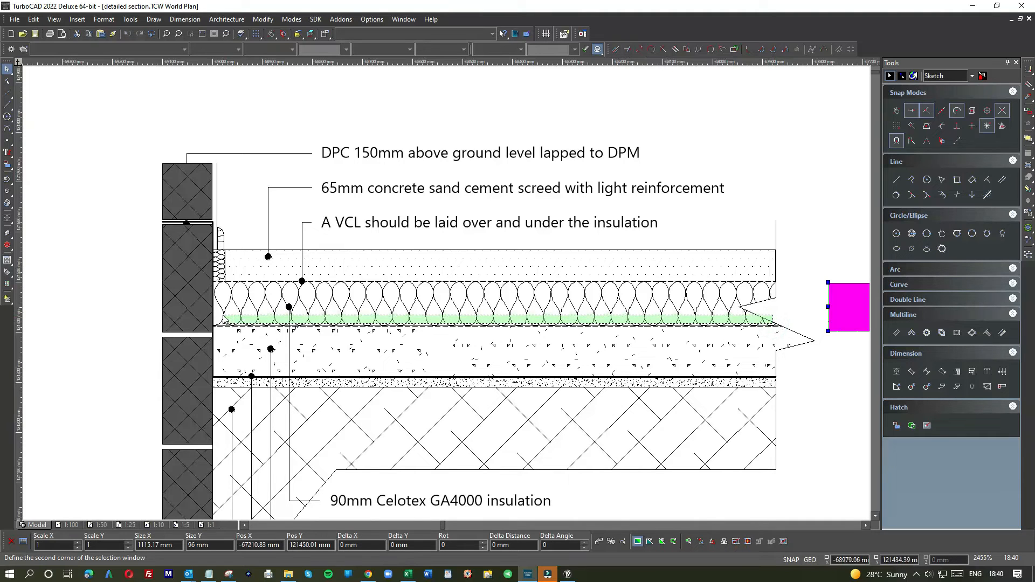
{"action": "left_click", "coordinate": [222, 319]}
{"action": "key", "text": "Delete"}
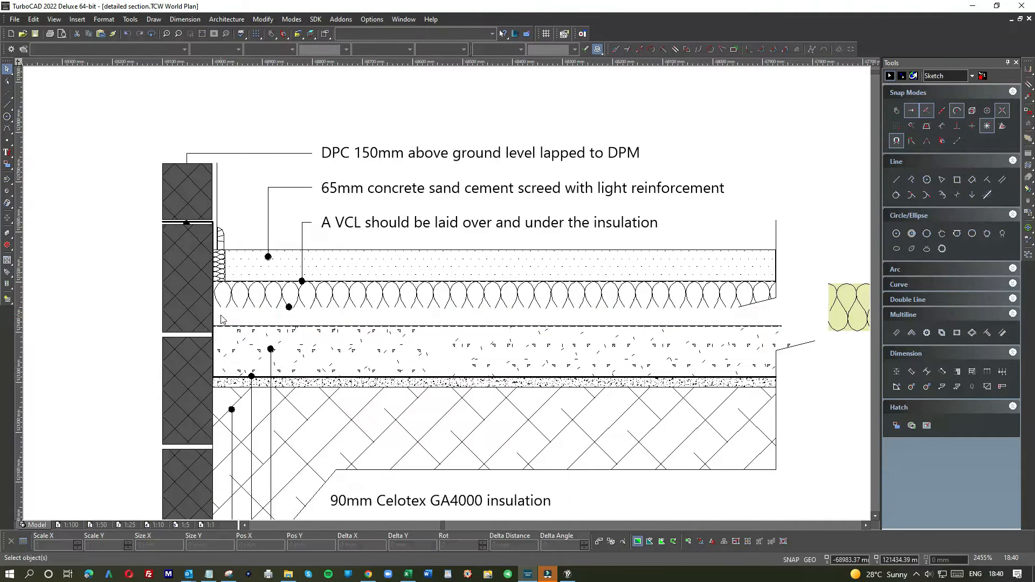
{"action": "left_click", "coordinate": [774, 294]}
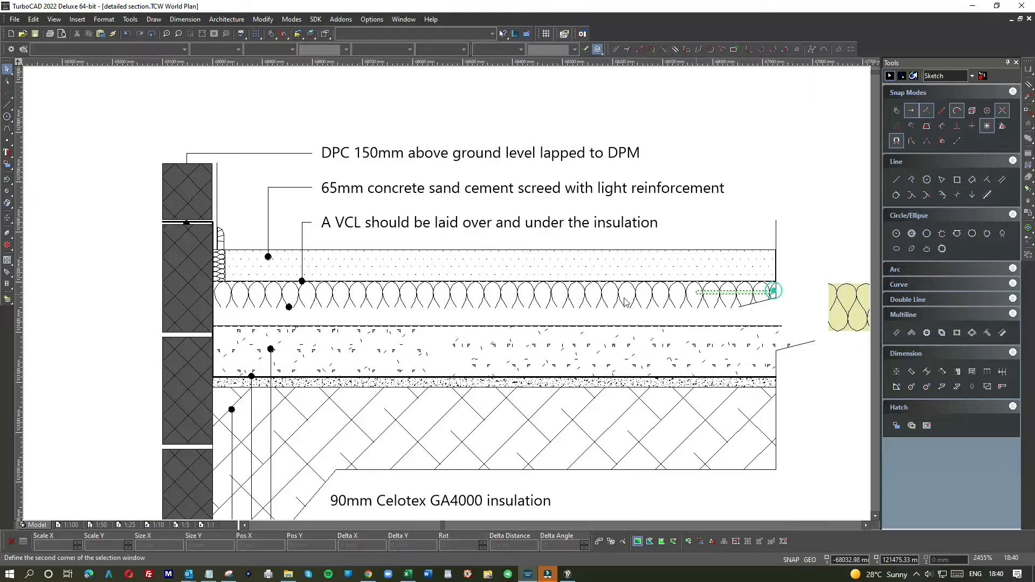
{"action": "left_click", "coordinate": [216, 289]}
{"action": "key", "text": "Delete"}
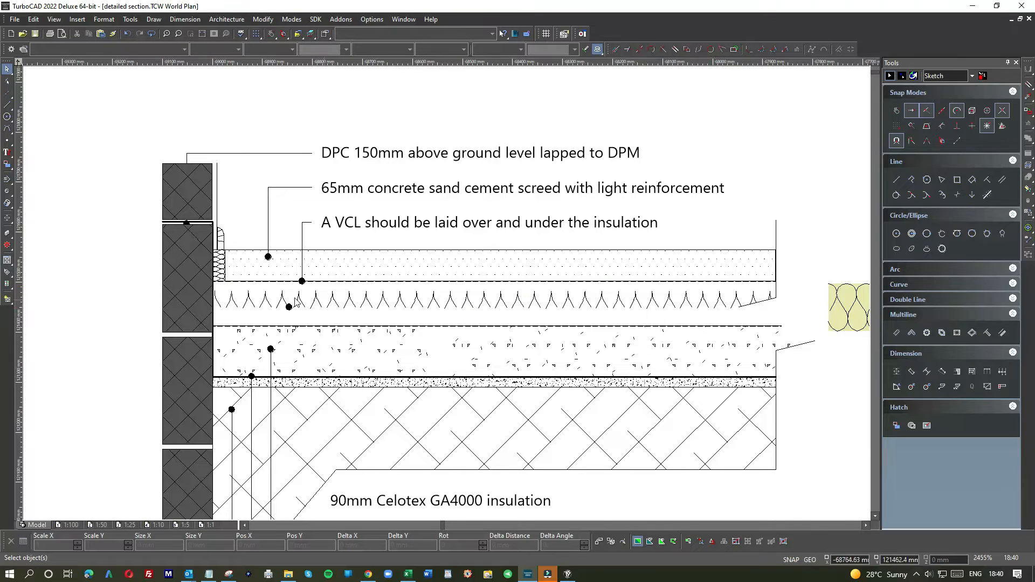
Delete the remaining short insulation lines from the wall across to near the section's cut end
{"action": "left_click", "coordinate": [214, 290]}
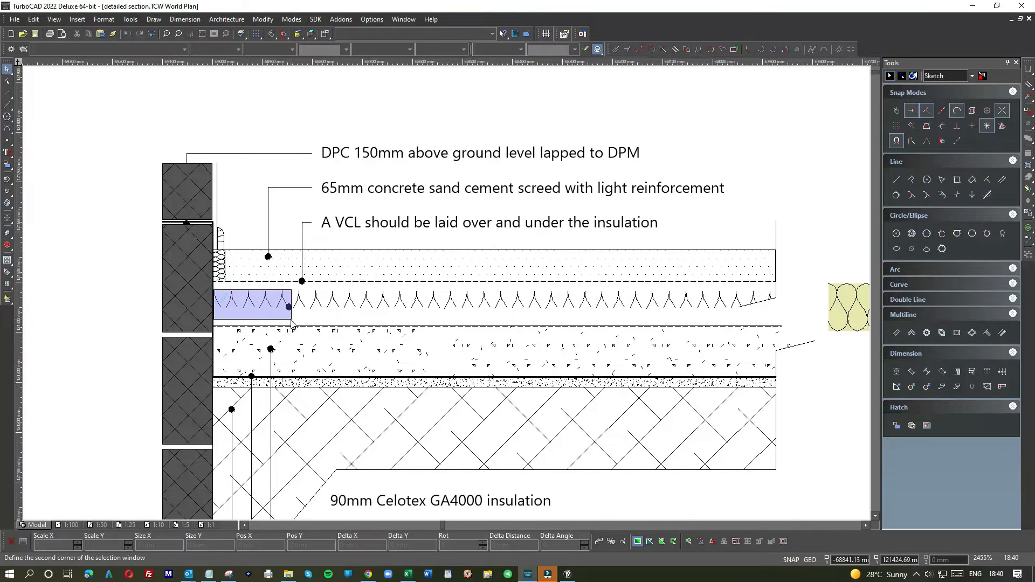
{"action": "left_click", "coordinate": [290, 319]}
{"action": "key", "text": "Delete"}
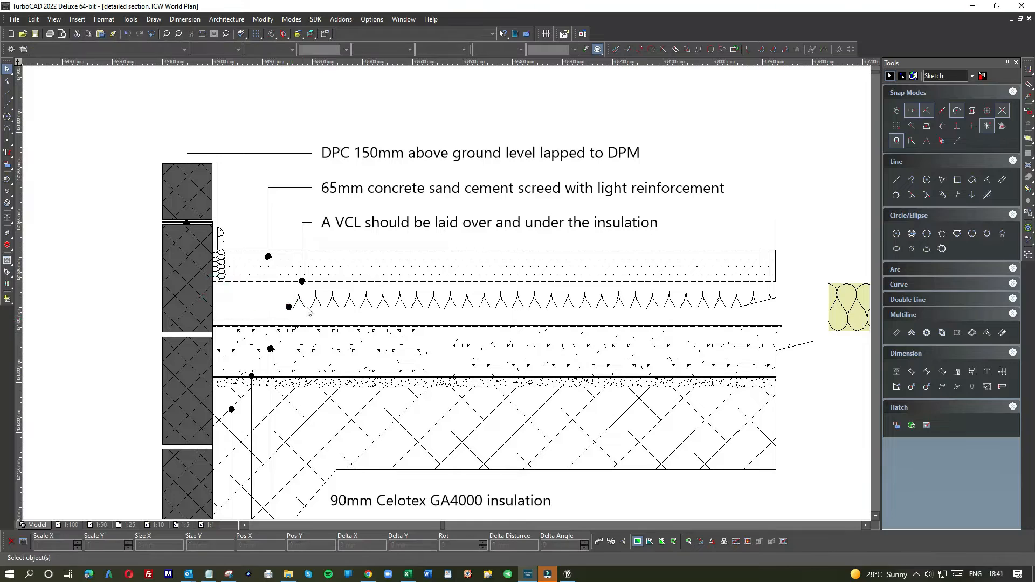
{"action": "left_click", "coordinate": [289, 290]}
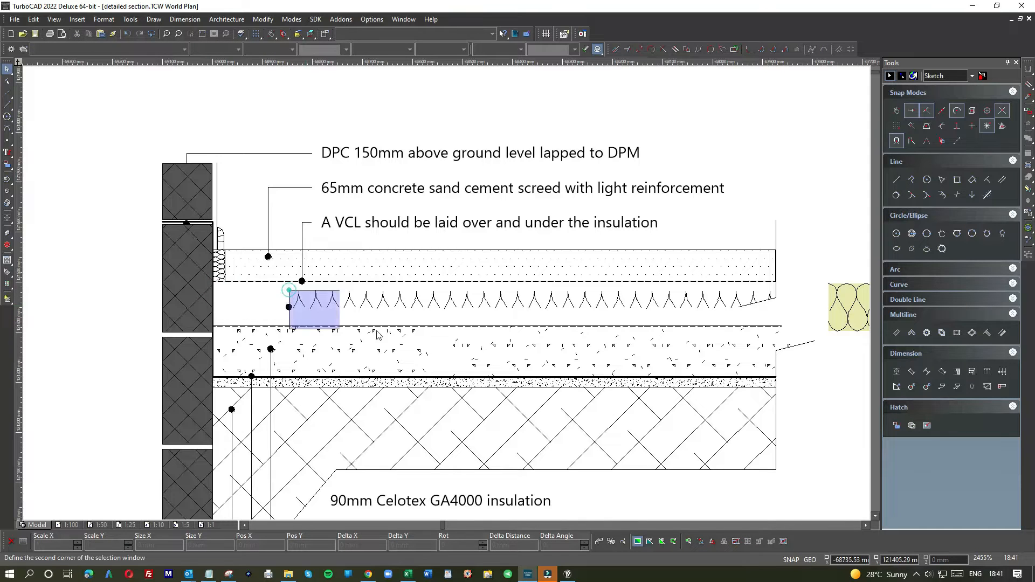
{"action": "left_click", "coordinate": [719, 324]}
{"action": "key", "text": "Delete"}
Clear the last insulation line fragments around the break line at the section's cut end
{"action": "left_click", "coordinate": [709, 303]}
{"action": "left_click", "coordinate": [727, 325]}
{"action": "left_click", "coordinate": [800, 290]}
{"action": "left_click", "coordinate": [773, 294]}
{"action": "left_click", "coordinate": [751, 298]}
{"action": "key", "text": "Delete"}
{"action": "scroll", "coordinate": [741, 302], "scroll_direction": "up", "scroll_amount": 3}
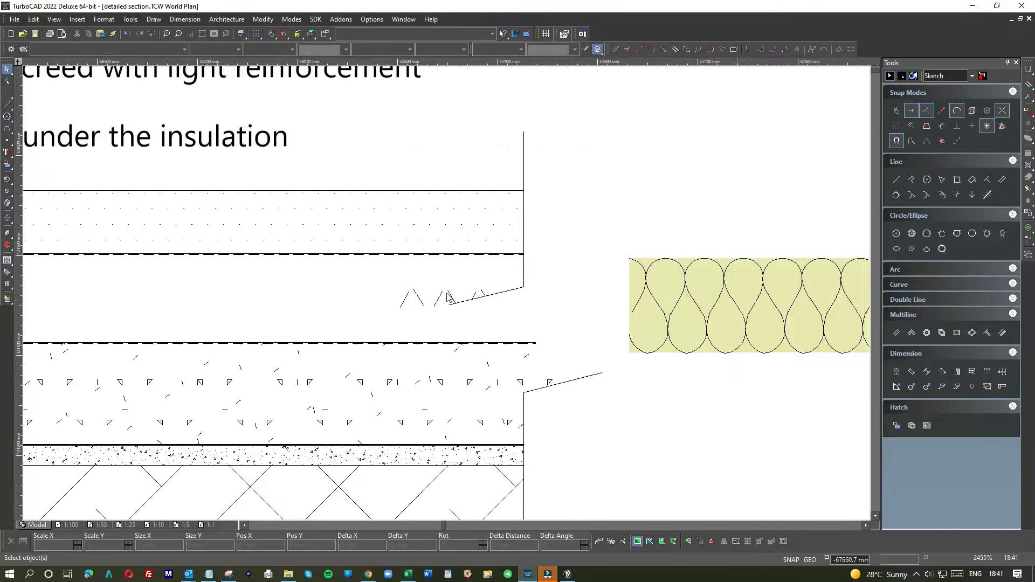
{"action": "left_click", "coordinate": [514, 294]}
{"action": "key", "text": "Delete"}
{"action": "left_click_drag", "start_coordinate": [472, 300], "coordinate": [352, 300]}
{"action": "key", "text": "Delete"}
Delete the stray angled line at the far end of the copied insulation strip
{"action": "scroll", "coordinate": [446, 298], "scroll_direction": "down", "scroll_amount": 2}
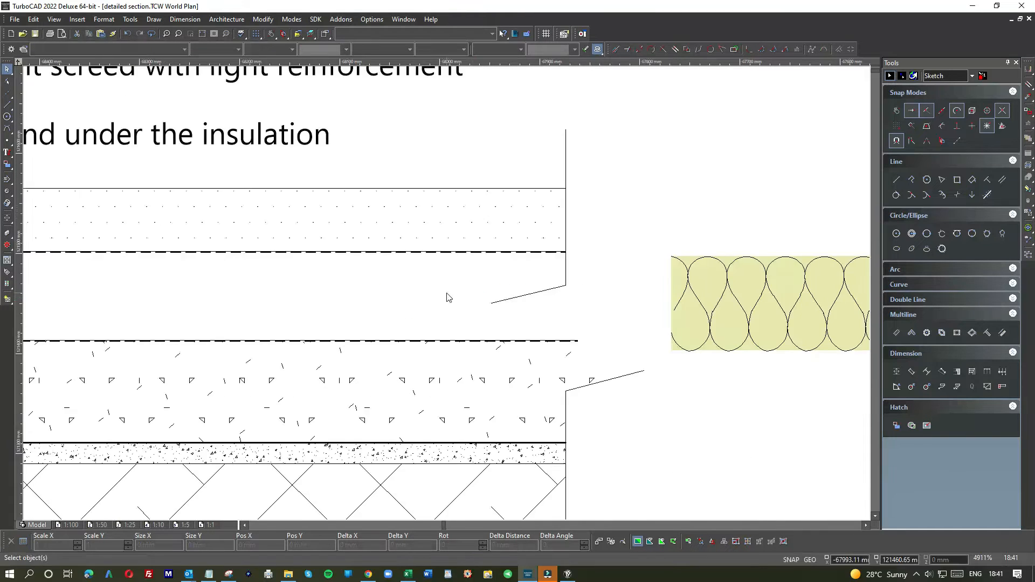
{"action": "scroll", "coordinate": [478, 296], "scroll_direction": "down", "scroll_amount": 2}
{"action": "scroll", "coordinate": [456, 293], "scroll_direction": "down", "scroll_amount": 2}
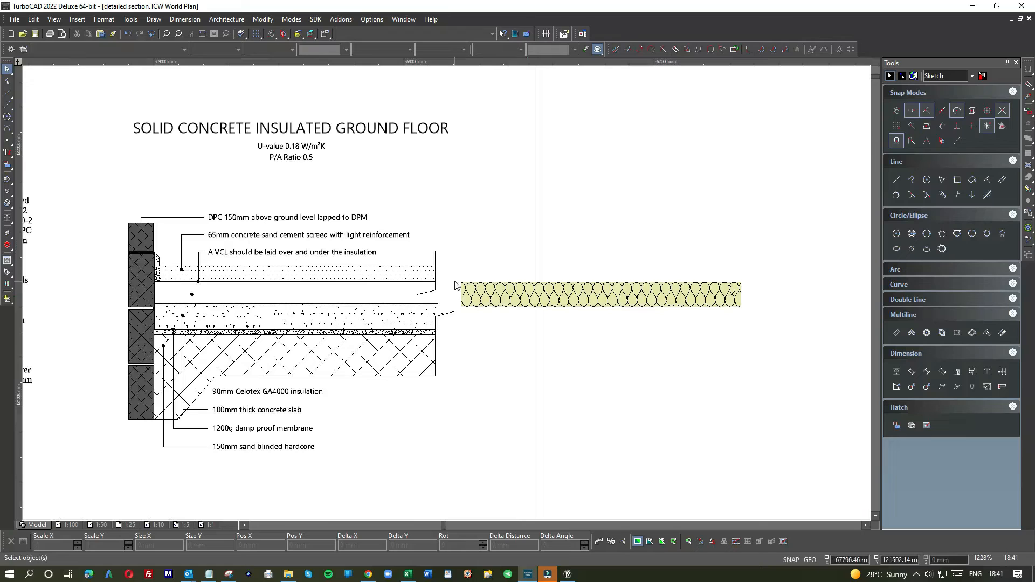
{"action": "left_click_drag", "start_coordinate": [455, 277], "coordinate": [770, 319]}
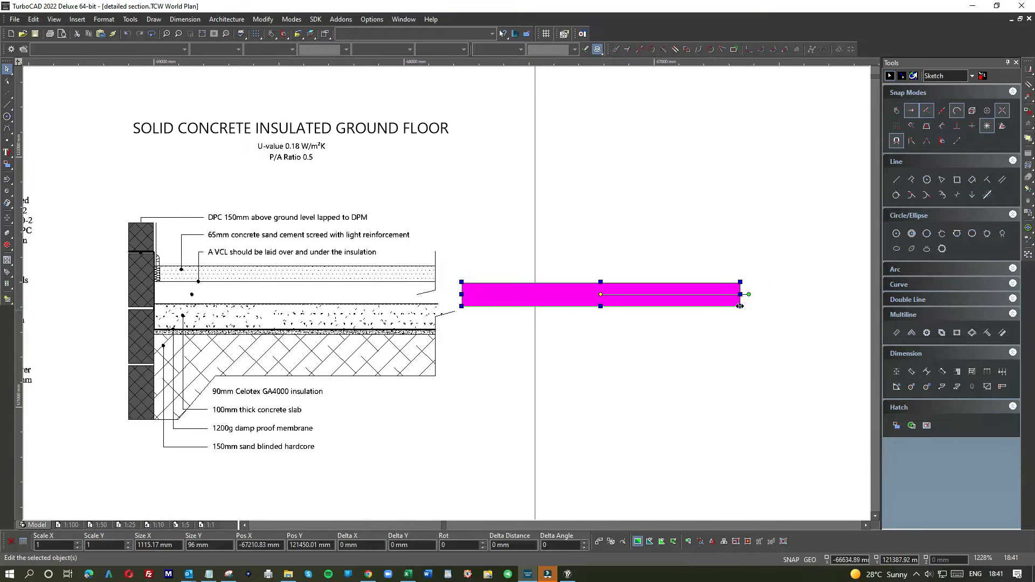
{"action": "left_click", "coordinate": [710, 262]}
{"action": "scroll", "coordinate": [447, 292], "scroll_direction": "up", "scroll_amount": 6}
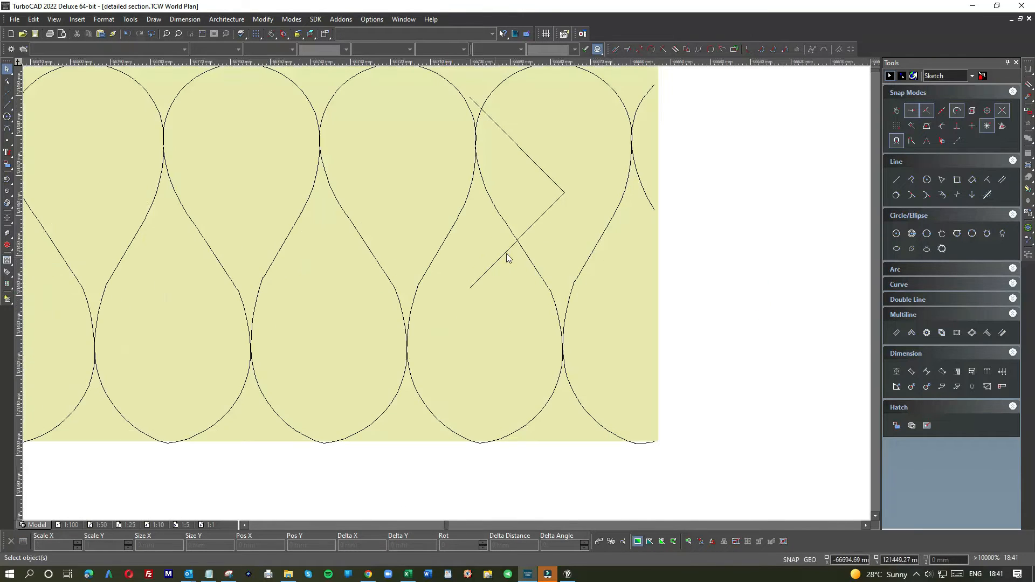
{"action": "left_click", "coordinate": [557, 210]}
{"action": "key", "text": "Delete"}
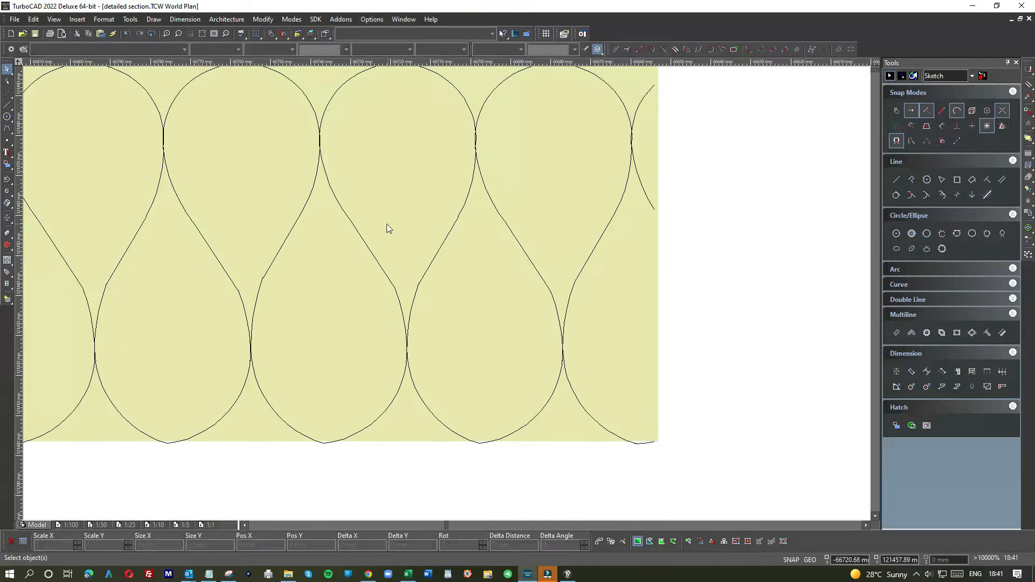
Move the loose insulation leader dot out of the empty layer to a clear spot above the section
{"action": "scroll", "coordinate": [387, 225], "scroll_direction": "down", "scroll_amount": 6}
{"action": "scroll", "coordinate": [423, 298], "scroll_direction": "down", "scroll_amount": 4}
{"action": "scroll", "coordinate": [457, 300], "scroll_direction": "up", "scroll_amount": 2}
{"action": "scroll", "coordinate": [499, 306], "scroll_direction": "up", "scroll_amount": 2}
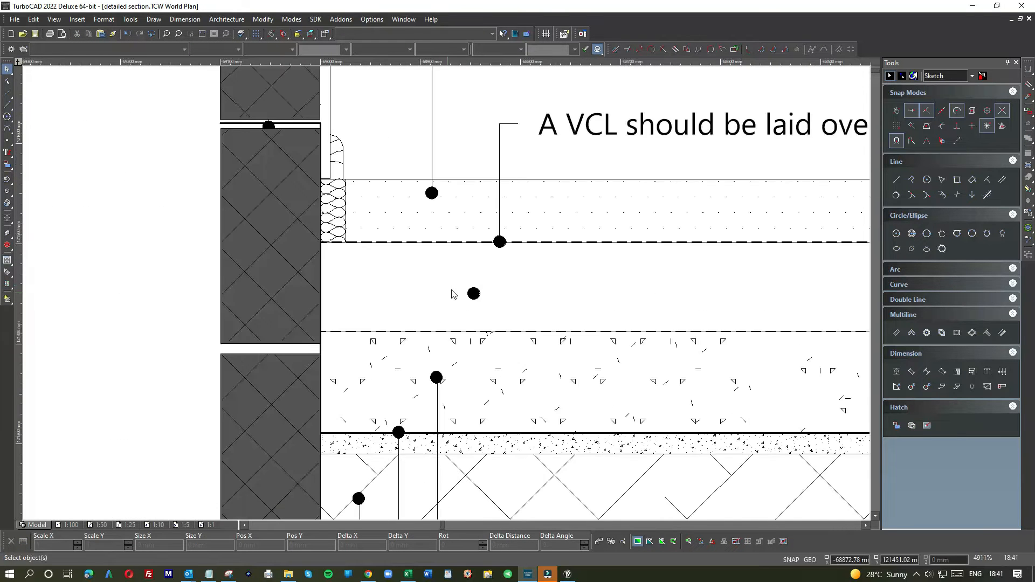
{"action": "left_click_drag", "start_coordinate": [452, 286], "coordinate": [504, 311]}
{"action": "scroll", "coordinate": [480, 299], "scroll_direction": "down", "scroll_amount": 1}
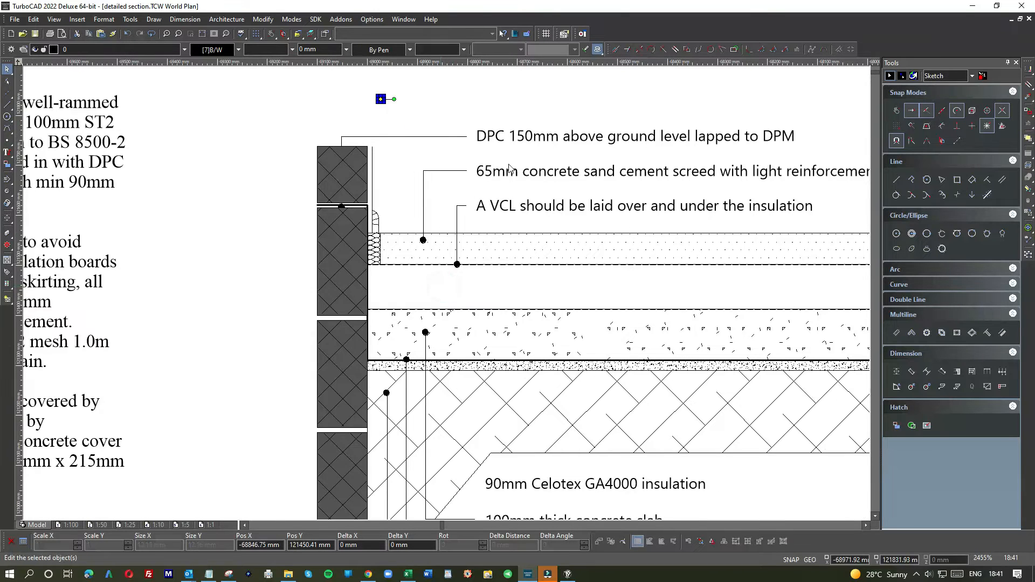
Move the insulation strip into the empty layer, fitting its corner against the wall and the underside of the VCL
{"action": "scroll", "coordinate": [447, 297], "scroll_direction": "down", "scroll_amount": 1}
{"action": "scroll", "coordinate": [588, 315], "scroll_direction": "down", "scroll_amount": 1}
{"action": "left_click_drag", "start_coordinate": [465, 287], "coordinate": [606, 317]}
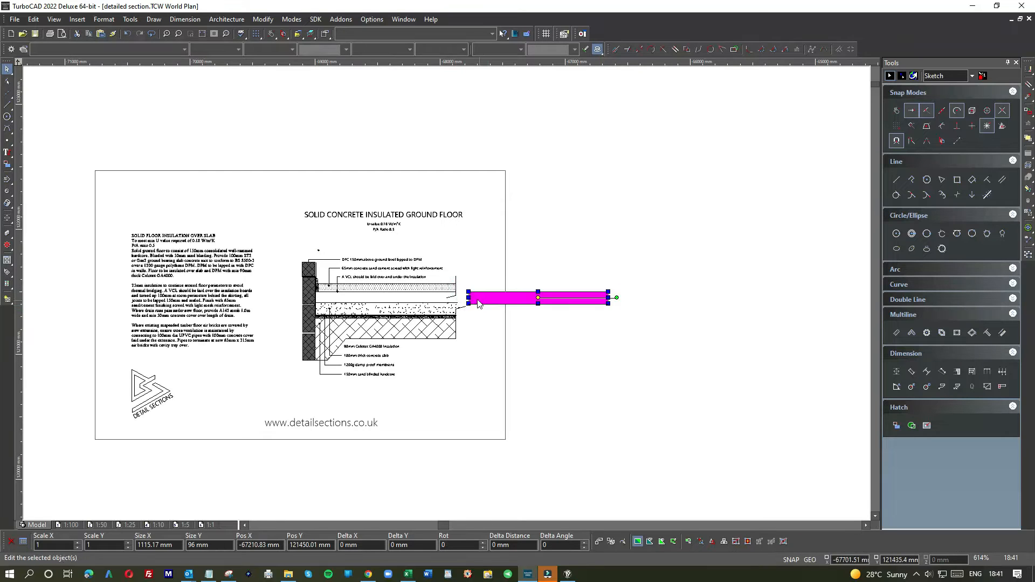
{"action": "left_click_drag", "start_coordinate": [482, 300], "coordinate": [328, 296]}
{"action": "scroll", "coordinate": [329, 296], "scroll_direction": "up", "scroll_amount": 2}
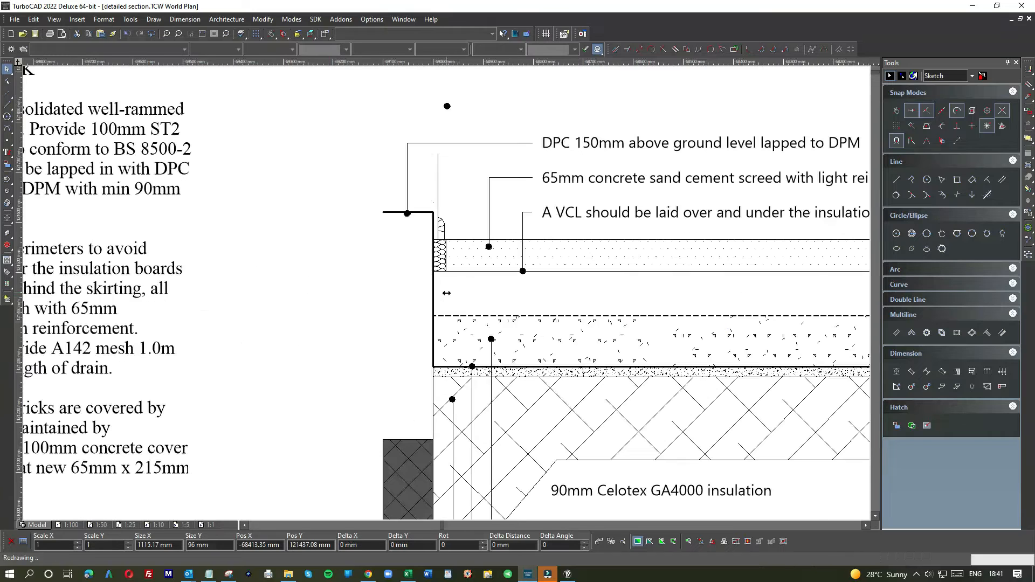
{"action": "scroll", "coordinate": [447, 296], "scroll_direction": "up", "scroll_amount": 2}
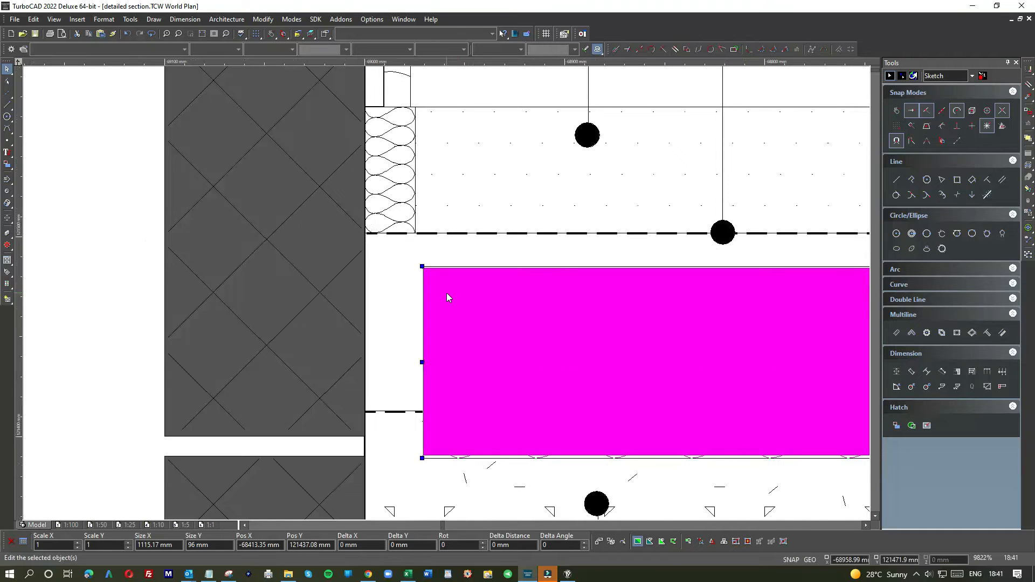
{"action": "left_click_drag", "start_coordinate": [448, 294], "coordinate": [389, 255]}
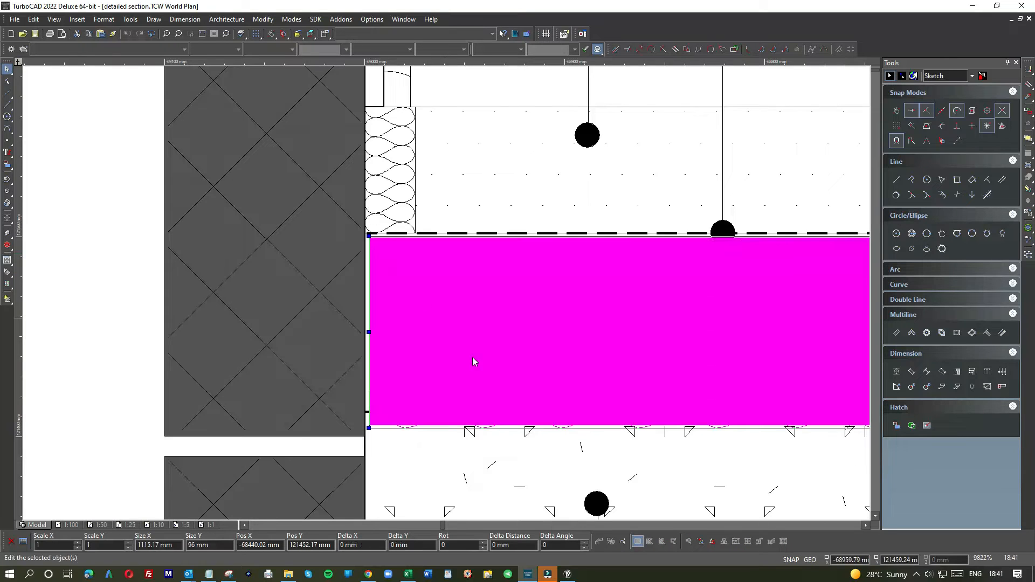
Reduce the insulation strip's height to about 82 mm so it fits above the concrete slab
{"action": "scroll", "coordinate": [516, 398], "scroll_direction": "down", "scroll_amount": 1}
{"action": "scroll", "coordinate": [448, 293], "scroll_direction": "down", "scroll_amount": 1}
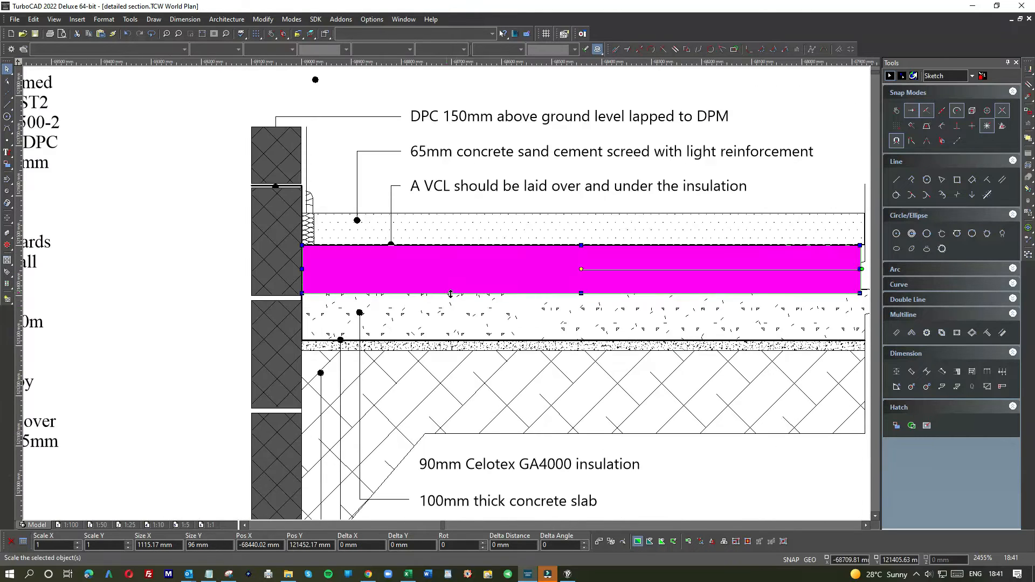
{"action": "left_click_drag", "start_coordinate": [580, 294], "coordinate": [580, 287]}
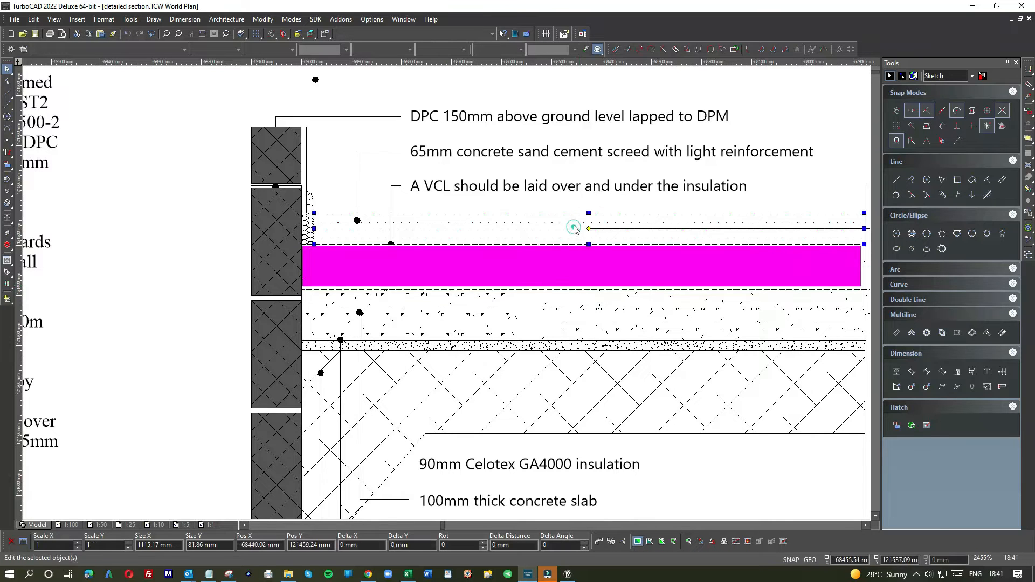
{"action": "left_click", "coordinate": [574, 228]}
Delete the remaining upper part of the break line at the section's cut end
{"action": "scroll", "coordinate": [598, 254], "scroll_direction": "down", "scroll_amount": 1}
{"action": "scroll", "coordinate": [550, 300], "scroll_direction": "up", "scroll_amount": 2}
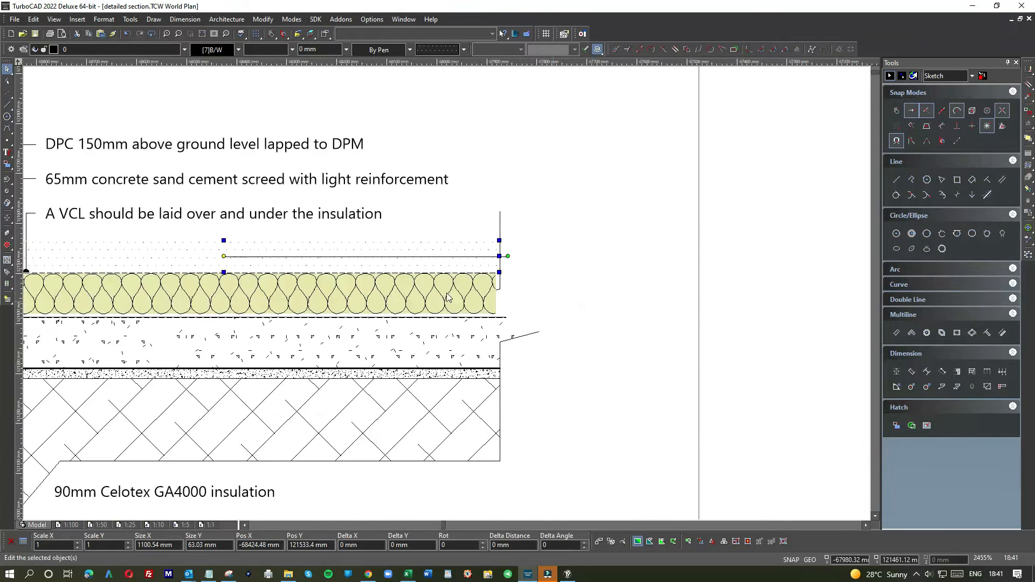
{"action": "left_click", "coordinate": [561, 292]}
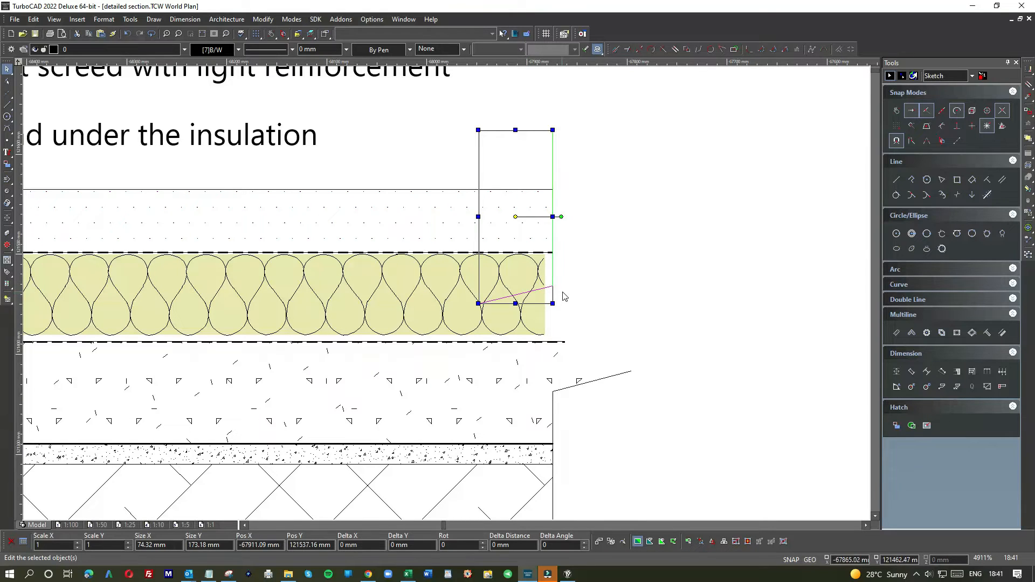
{"action": "key", "text": "Escape"}
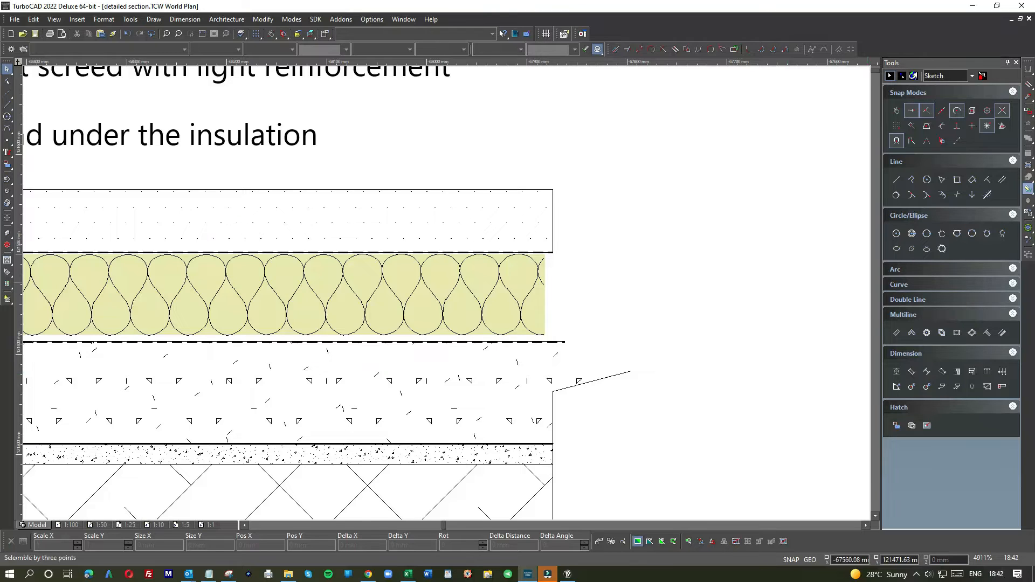
Paste the copied break line and move it to clear space beside the section's cut end
{"action": "key", "text": "alt+Tab"}
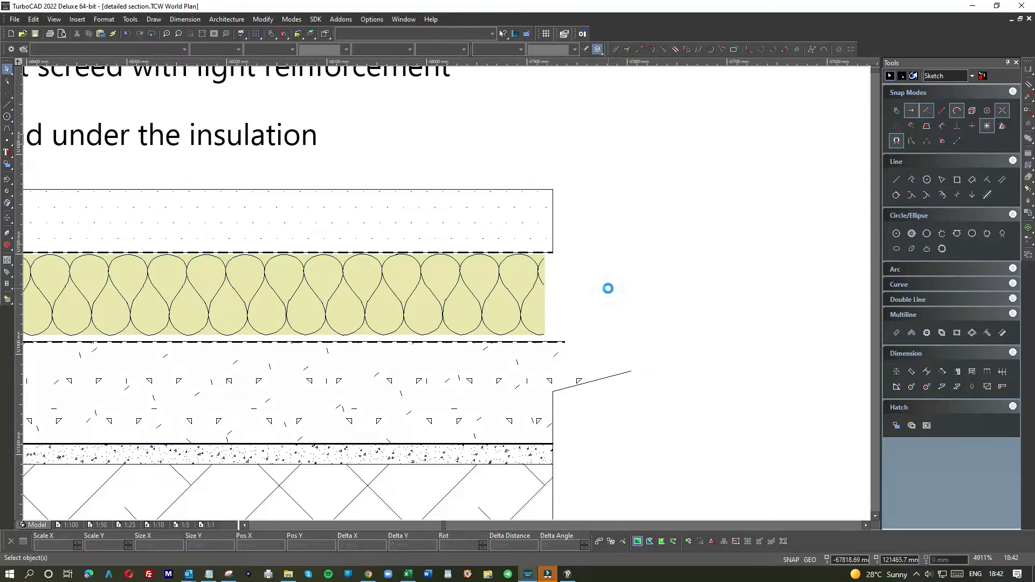
{"action": "key", "text": "ctrl+v"}
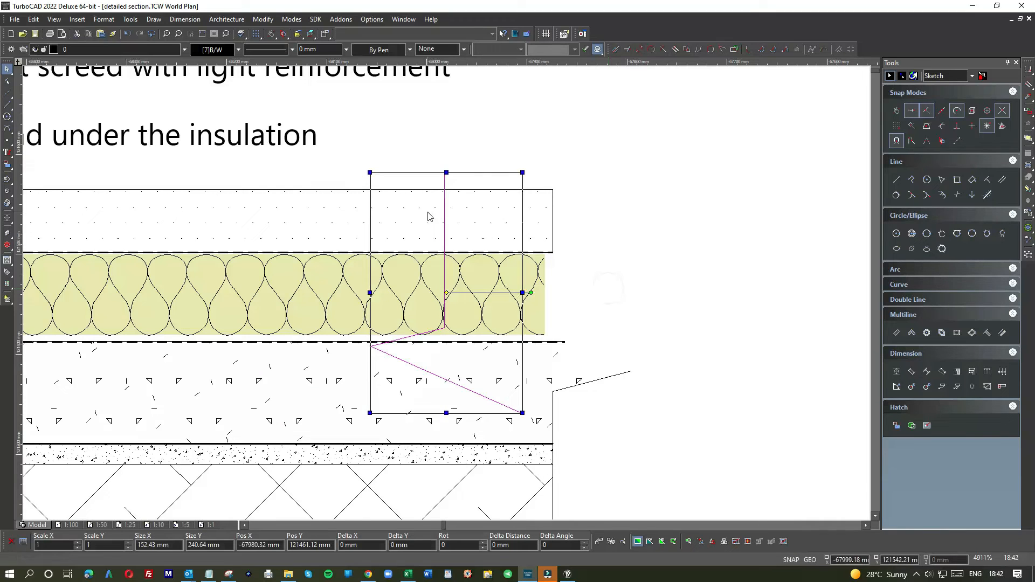
{"action": "left_click_drag", "start_coordinate": [427, 212], "coordinate": [550, 230]}
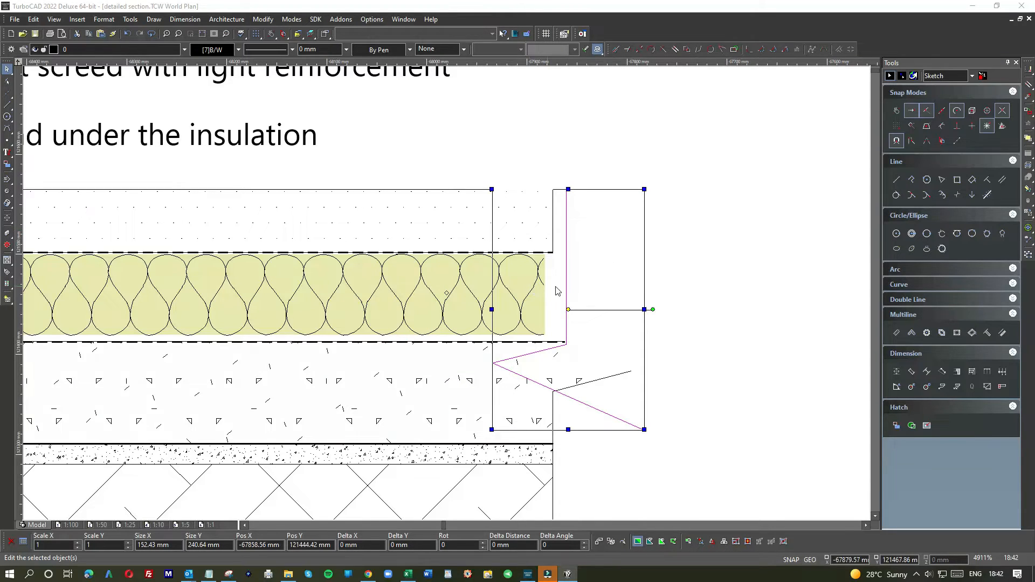
{"action": "scroll", "coordinate": [557, 292], "scroll_direction": "down", "scroll_amount": 1}
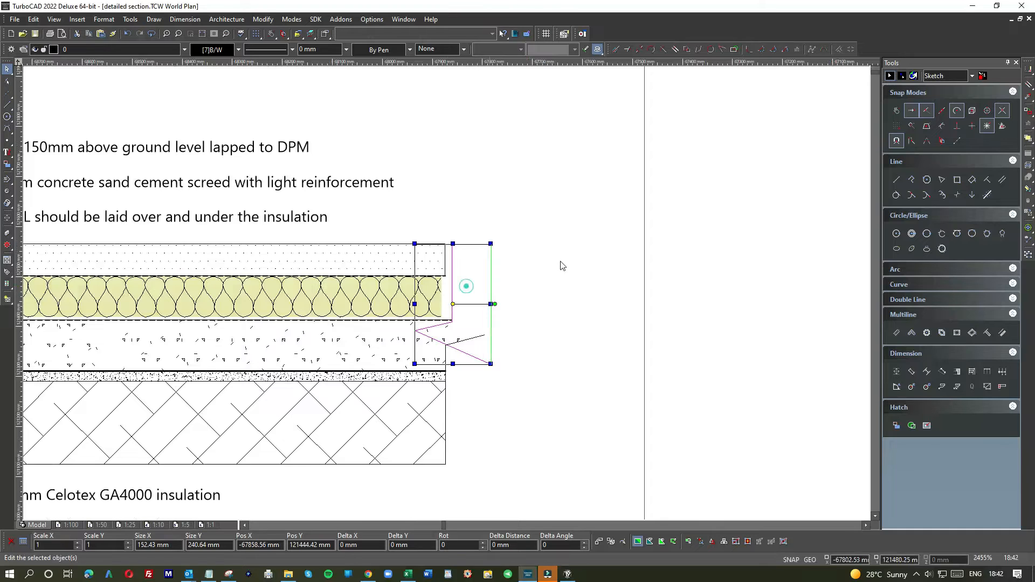
{"action": "left_click_drag", "start_coordinate": [465, 272], "coordinate": [554, 211]}
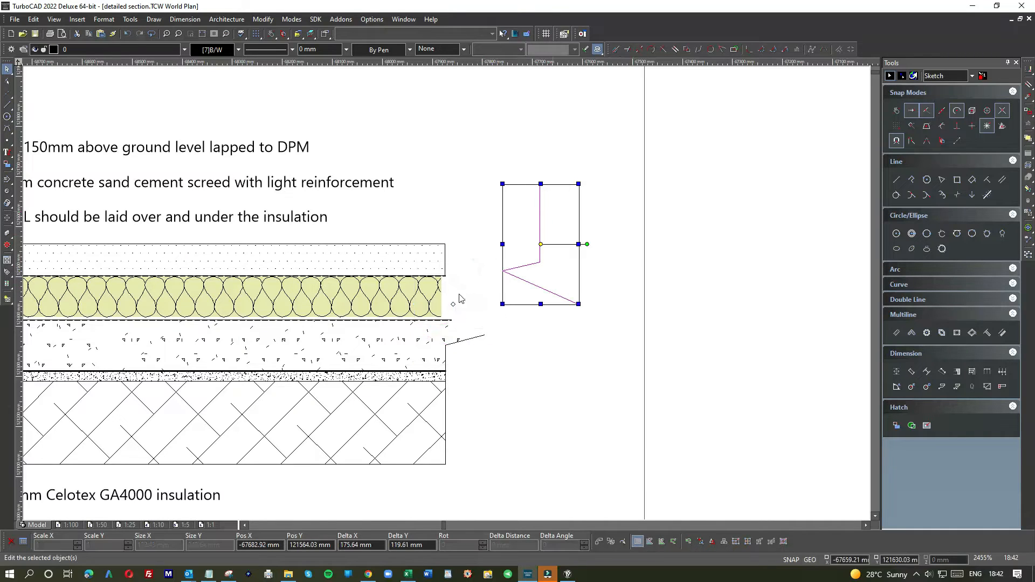
Widen the yellow insulation strip to about 1124 mm so it reaches the section's cut end
{"action": "left_click", "coordinate": [447, 311]}
{"action": "scroll", "coordinate": [295, 301], "scroll_direction": "down", "scroll_amount": 1}
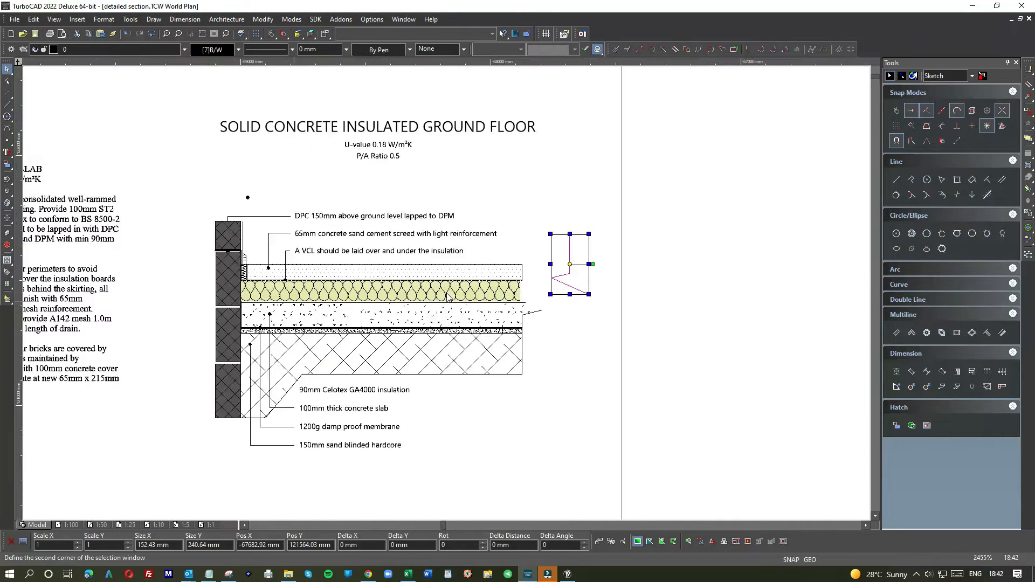
{"action": "left_click", "coordinate": [250, 293]}
{"action": "scroll", "coordinate": [473, 291], "scroll_direction": "up", "scroll_amount": 3}
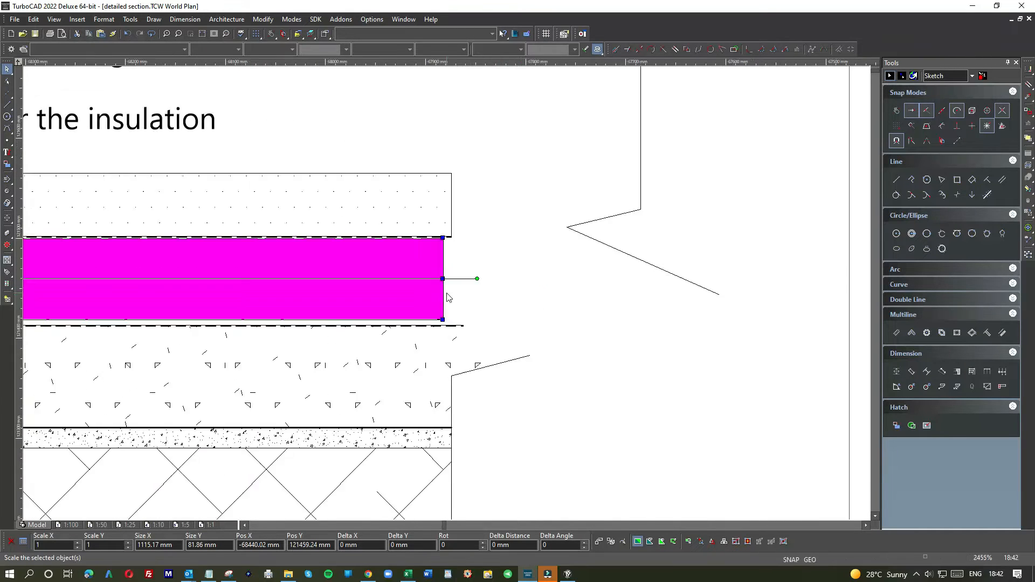
{"action": "left_click", "coordinate": [441, 267]}
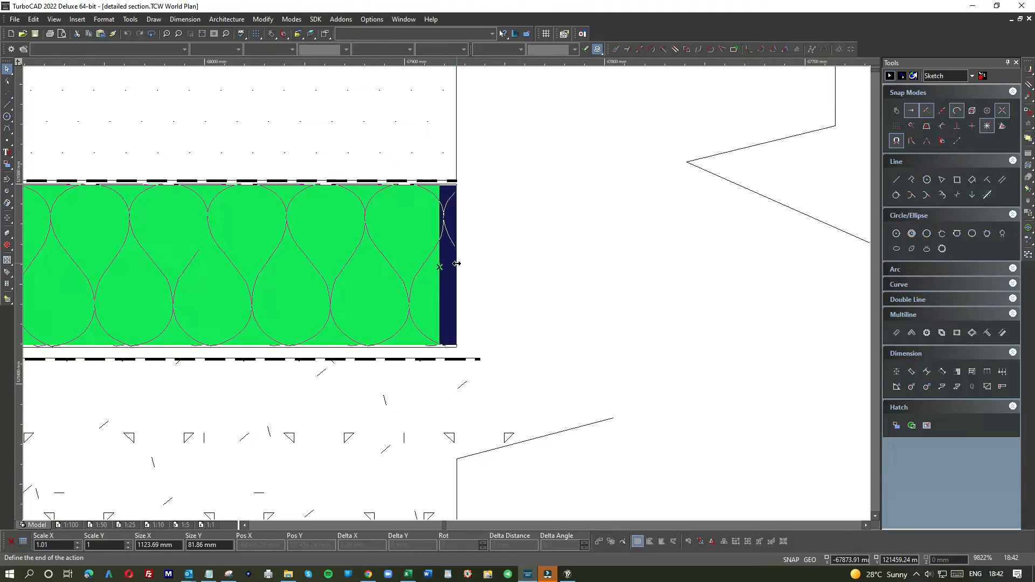
{"action": "left_click", "coordinate": [457, 263]}
{"action": "left_click", "coordinate": [536, 266]}
{"action": "scroll", "coordinate": [447, 297], "scroll_direction": "down", "scroll_amount": 2}
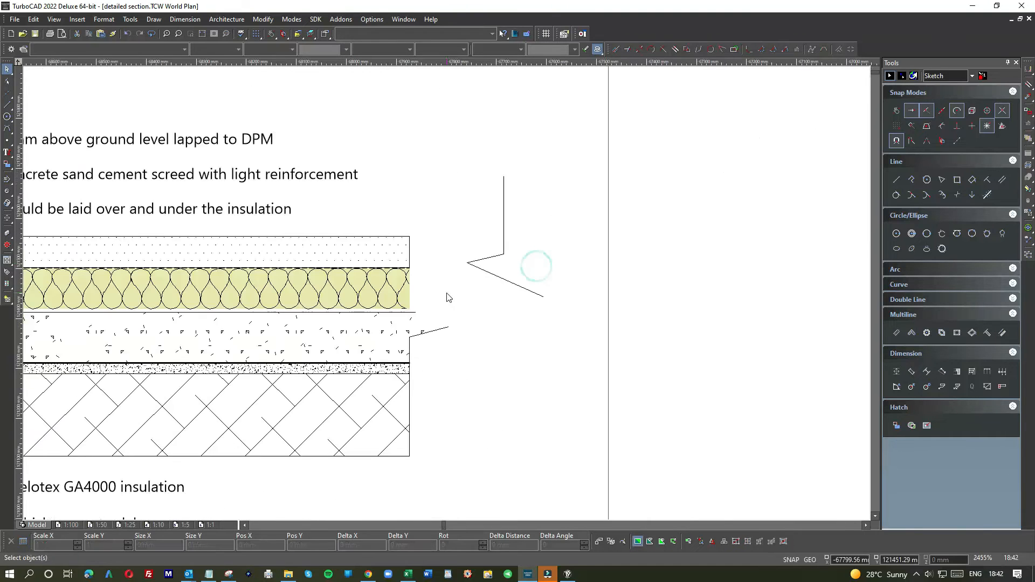
Move the pasted break line to the cut end, joining its lower endpoint to the tip of the remaining slanted break line
{"action": "left_click_drag", "start_coordinate": [504, 290], "coordinate": [459, 194]}
{"action": "left_click", "coordinate": [535, 308]}
{"action": "left_click_drag", "start_coordinate": [532, 315], "coordinate": [438, 212]}
{"action": "left_click_drag", "start_coordinate": [490, 190], "coordinate": [398, 219]}
{"action": "scroll", "coordinate": [446, 298], "scroll_direction": "up", "scroll_amount": 3}
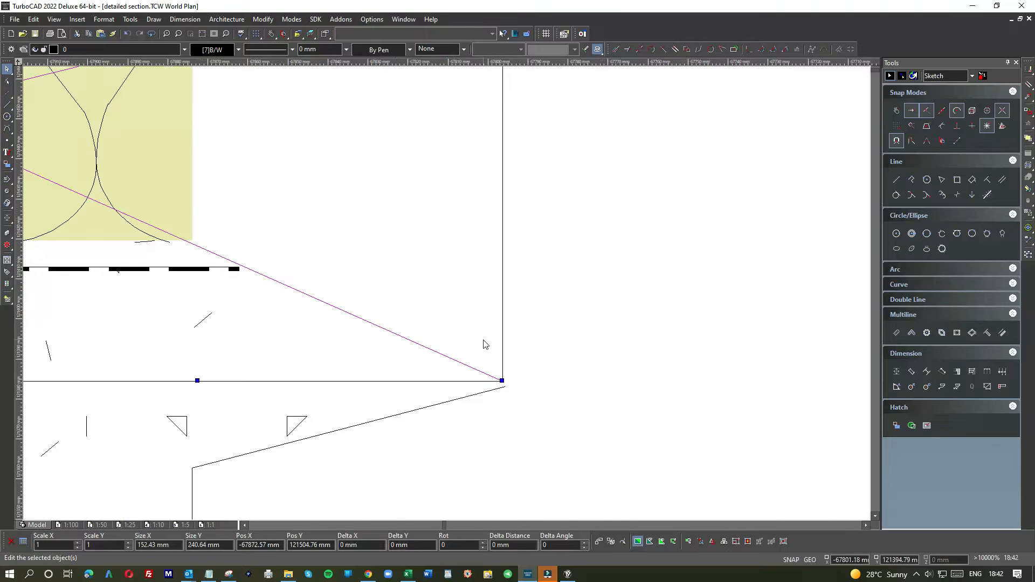
{"action": "left_click_drag", "start_coordinate": [484, 344], "coordinate": [485, 347]}
{"action": "scroll", "coordinate": [447, 298], "scroll_direction": "down", "scroll_amount": 2}
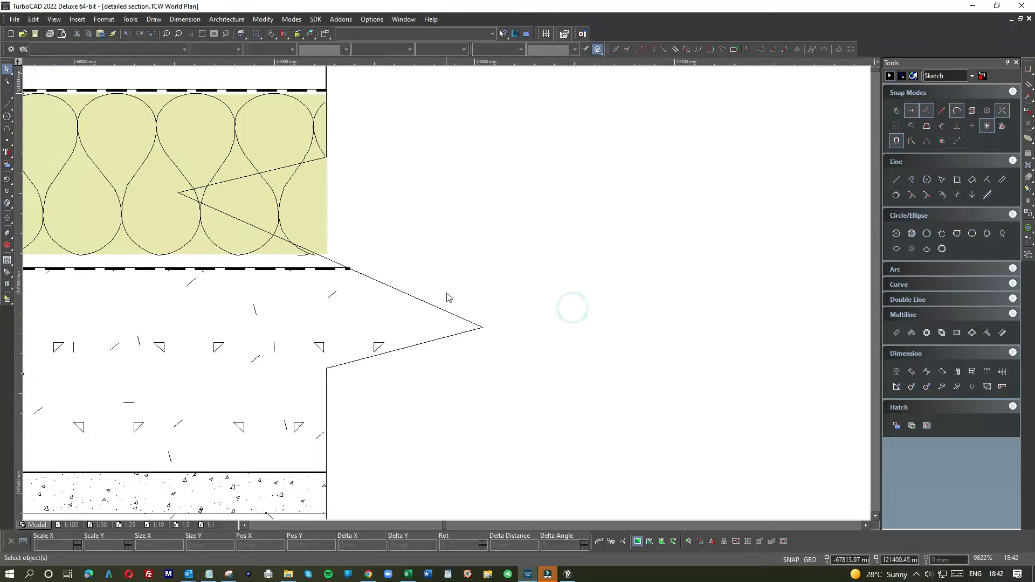
Stretch the cut-end group of concrete hatch marks to about 100 mm high and move it out of the slab beyond the section
{"action": "scroll", "coordinate": [446, 298], "scroll_direction": "down", "scroll_amount": 2}
{"action": "scroll", "coordinate": [400, 238], "scroll_direction": "down", "scroll_amount": 2}
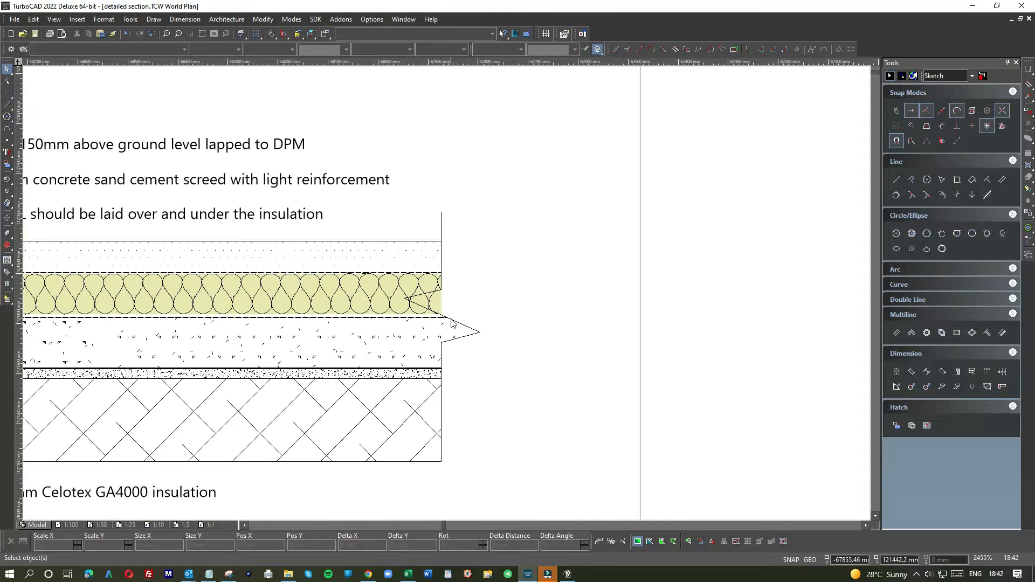
{"action": "scroll", "coordinate": [439, 333], "scroll_direction": "down", "scroll_amount": 2}
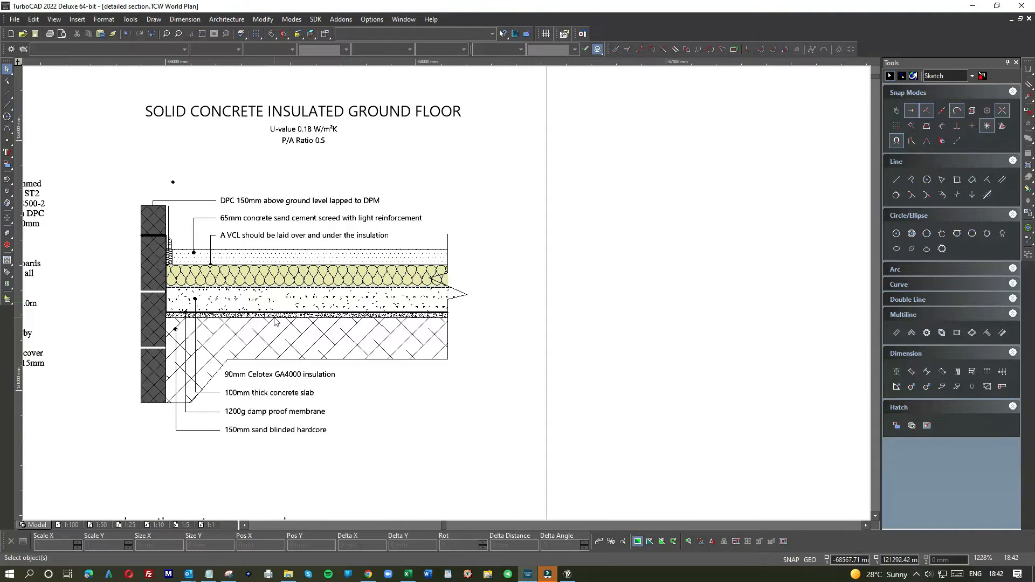
{"action": "left_click", "coordinate": [293, 299]}
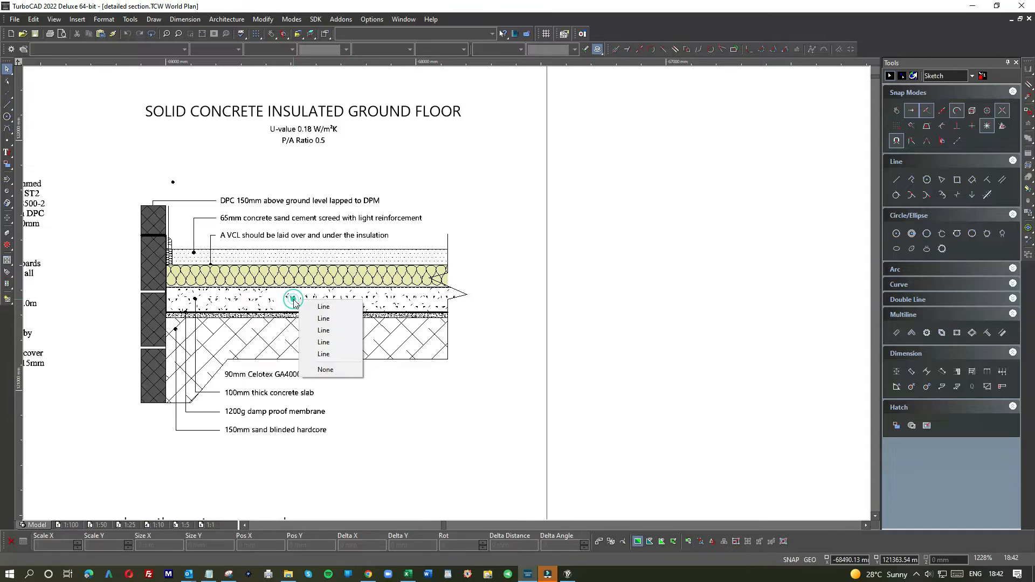
{"action": "left_click", "coordinate": [401, 298]}
{"action": "left_click", "coordinate": [401, 299]}
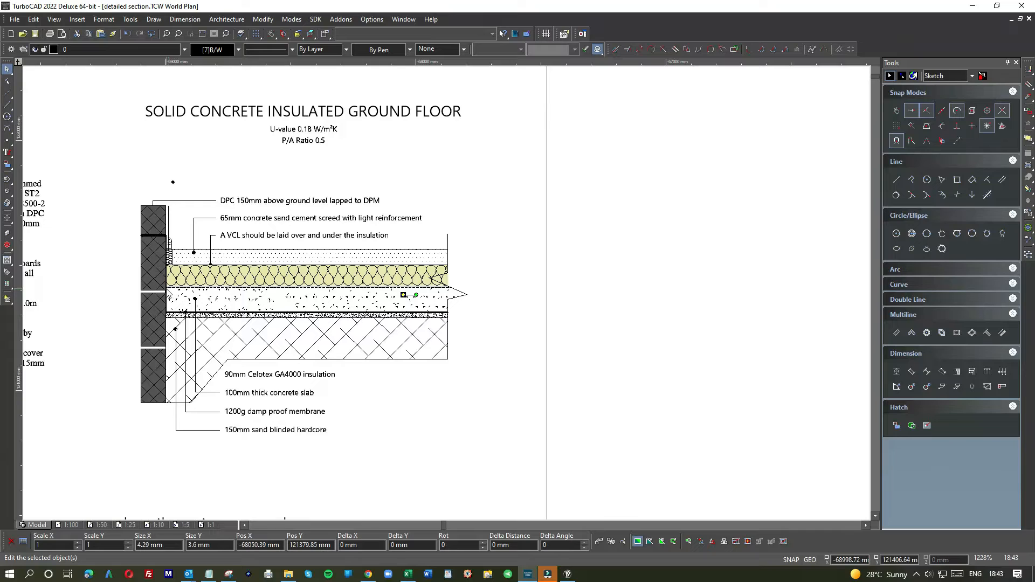
{"action": "mouse_move", "coordinate": [167, 288]}
{"action": "left_mouse_down"}
{"action": "mouse_move", "coordinate": [441, 310]}
{"action": "mouse_move", "coordinate": [451, 319]}
{"action": "left_mouse_up"}
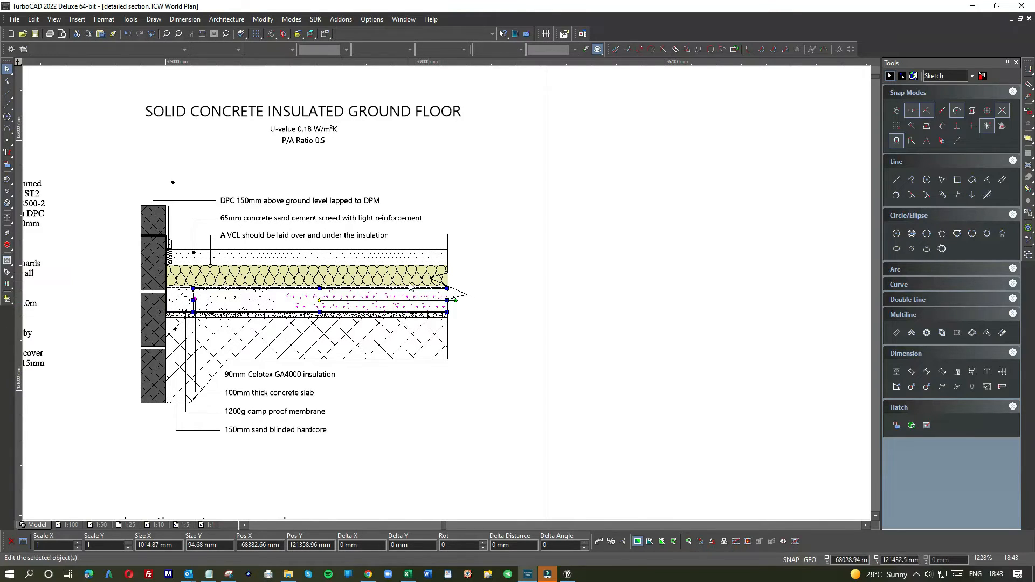
{"action": "scroll", "coordinate": [411, 287], "scroll_direction": "up", "scroll_amount": 5}
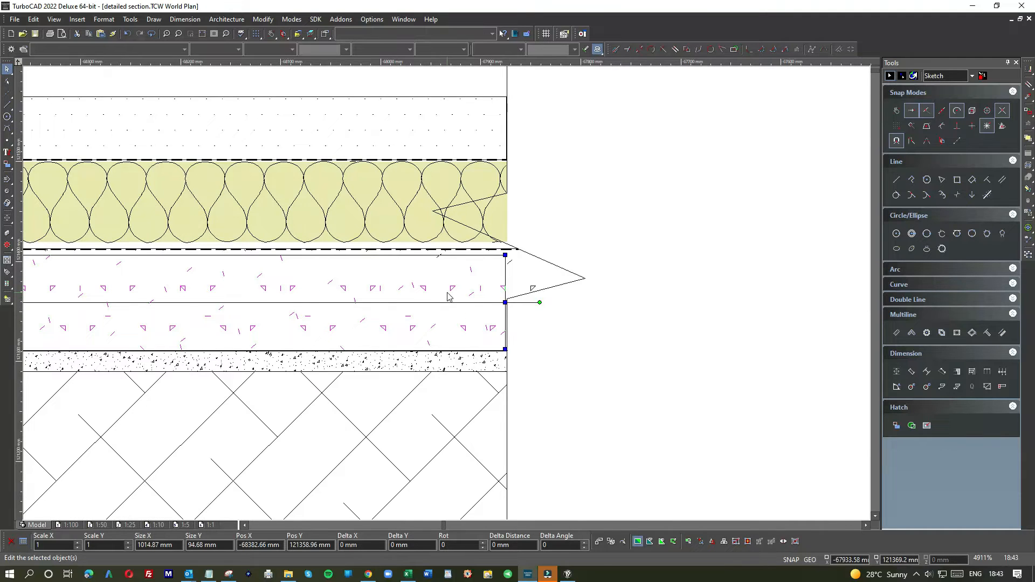
{"action": "scroll", "coordinate": [366, 296], "scroll_direction": "down", "scroll_amount": 5}
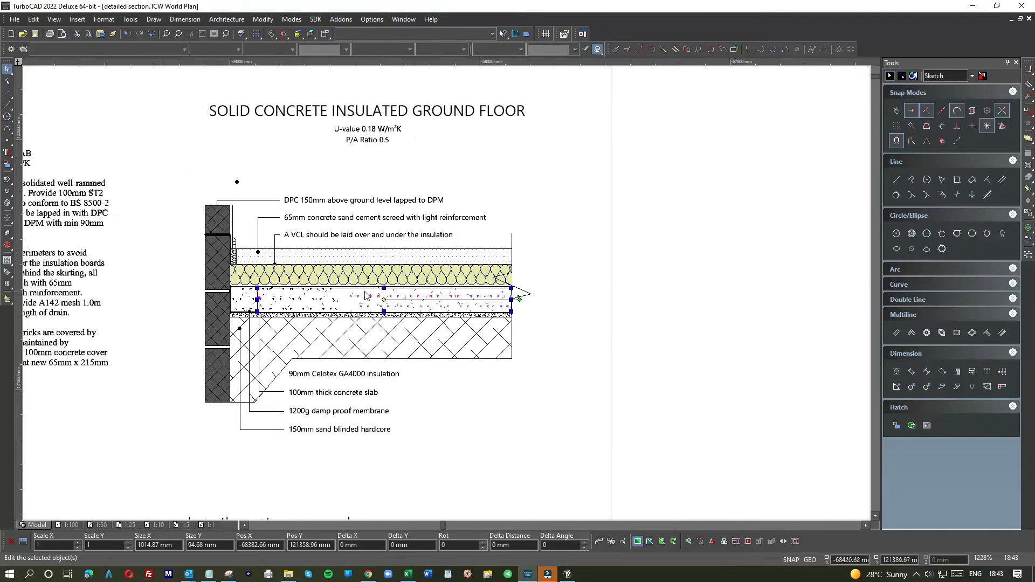
{"action": "scroll", "coordinate": [366, 296], "scroll_direction": "up", "scroll_amount": 5}
{"action": "left_click_drag", "start_coordinate": [529, 281], "coordinate": [526, 275]}
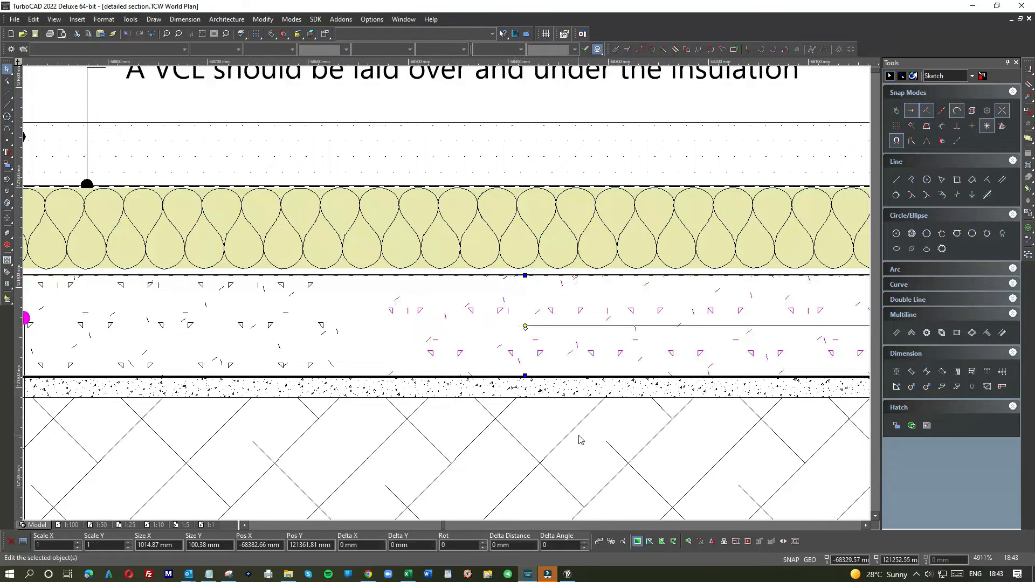
{"action": "scroll", "coordinate": [394, 268], "scroll_direction": "down", "scroll_amount": 5}
{"action": "left_click_drag", "start_coordinate": [393, 268], "coordinate": [722, 222]}
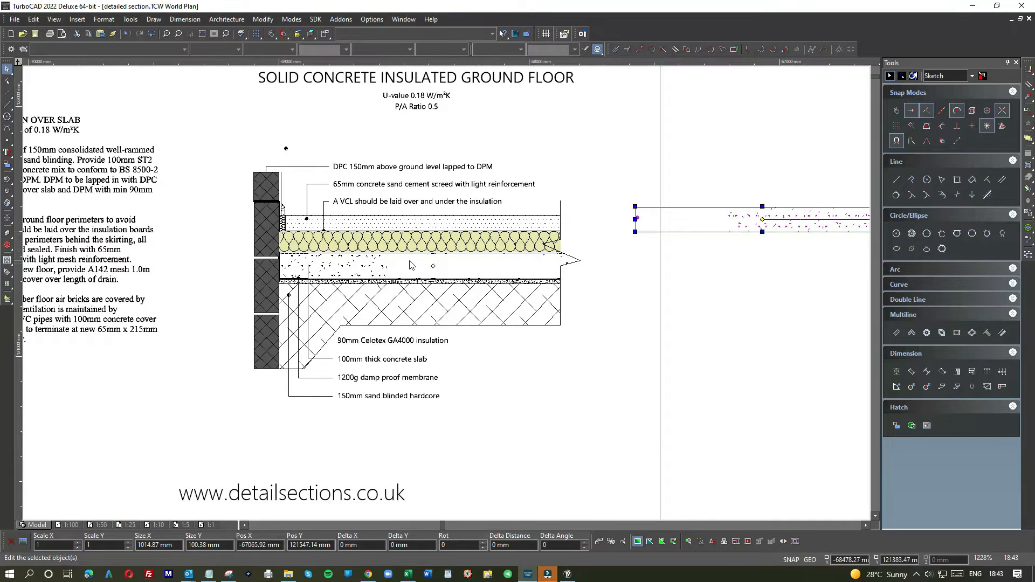
Place a copy of the wall-side concrete hatch piece below the section and delete the piece left in the slab
{"action": "left_click", "coordinate": [372, 265]}
{"action": "left_click", "coordinate": [357, 264]}
{"action": "left_click", "coordinate": [343, 265]}
{"action": "left_click", "coordinate": [378, 272]}
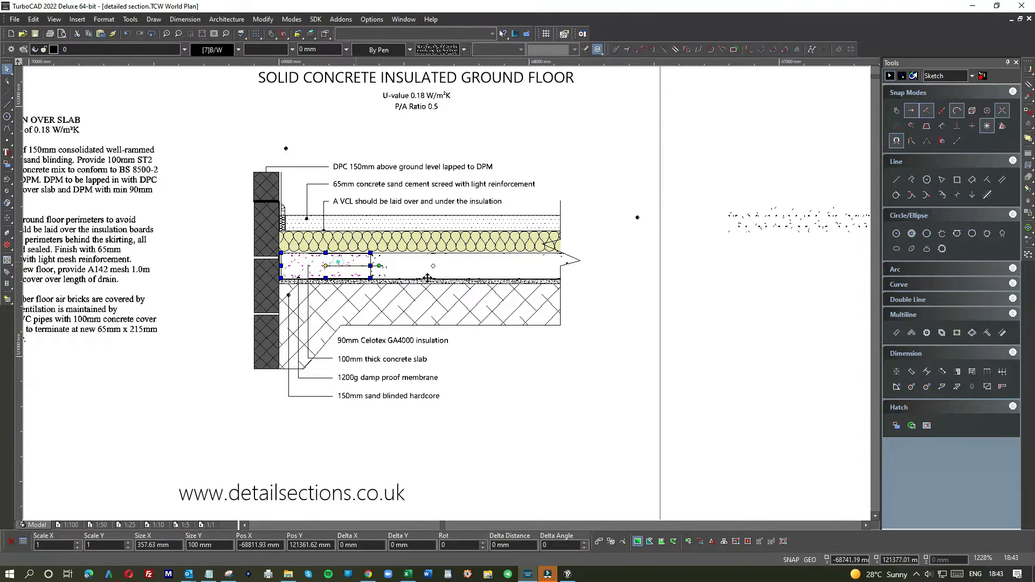
{"action": "left_click_drag", "start_coordinate": [338, 262], "coordinate": [579, 408]}
{"action": "left_click", "coordinate": [348, 266]}
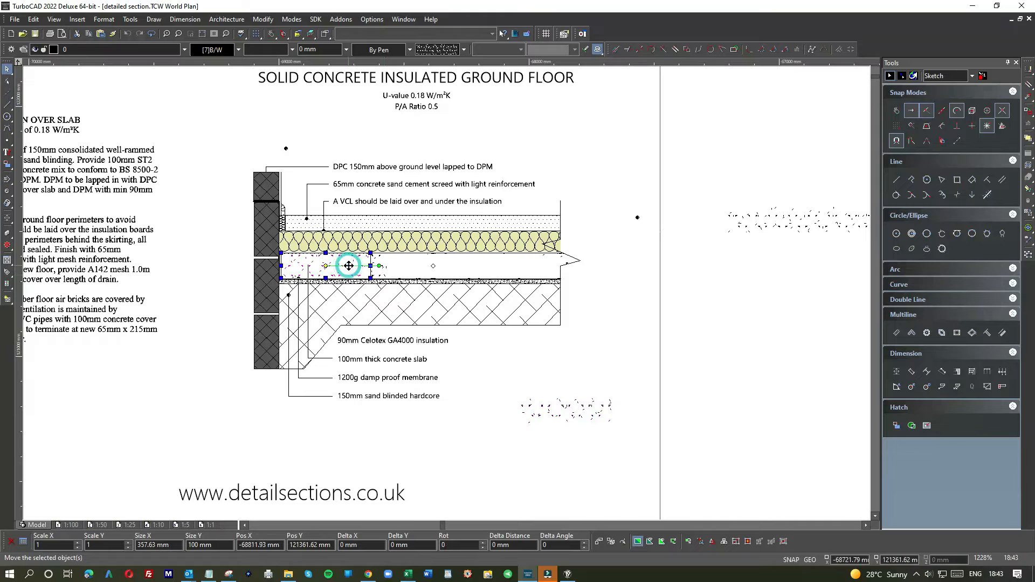
{"action": "key", "text": "Delete"}
Delete the small leftover hatch piece in the slab and the stray hatch marks at the break line
{"action": "scroll", "coordinate": [348, 268], "scroll_direction": "up", "scroll_amount": 5}
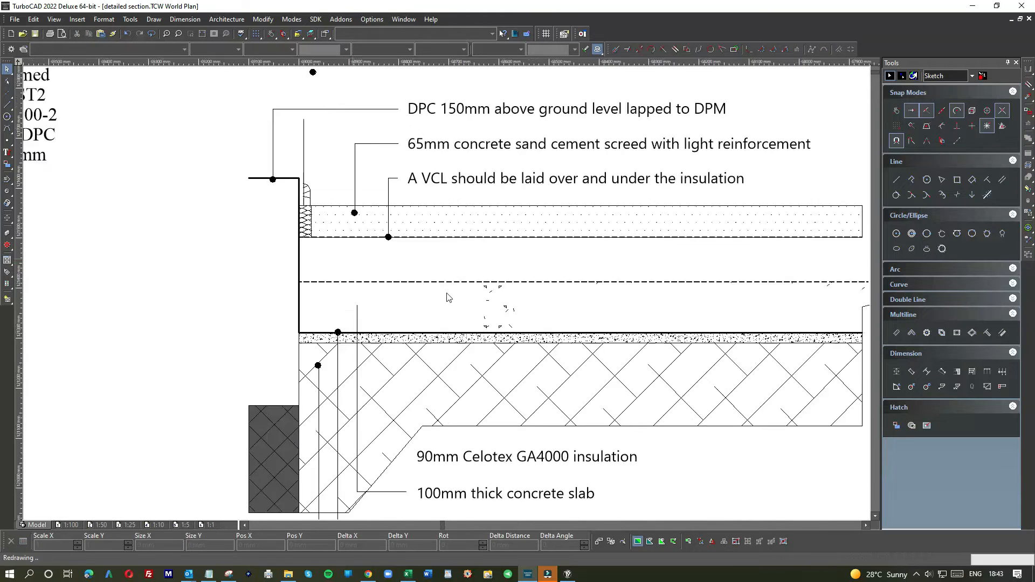
{"action": "mouse_move", "coordinate": [491, 279]}
{"action": "left_mouse_down"}
{"action": "mouse_move", "coordinate": [588, 314]}
{"action": "mouse_move", "coordinate": [607, 373]}
{"action": "mouse_move", "coordinate": [486, 347]}
{"action": "mouse_move", "coordinate": [477, 278]}
{"action": "left_mouse_up"}
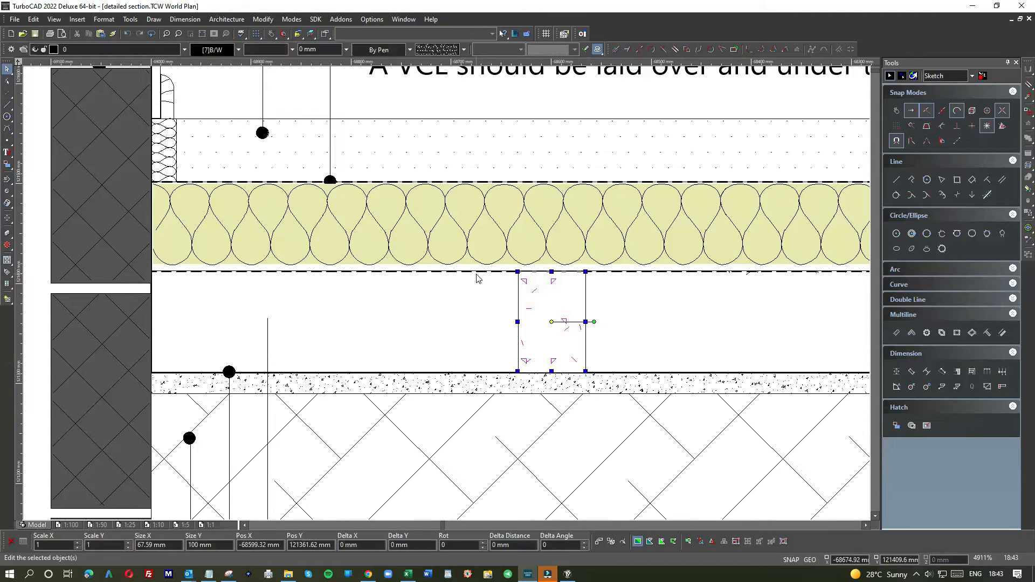
{"action": "left_click", "coordinate": [506, 289]}
{"action": "scroll", "coordinate": [506, 291], "scroll_direction": "down", "scroll_amount": 5}
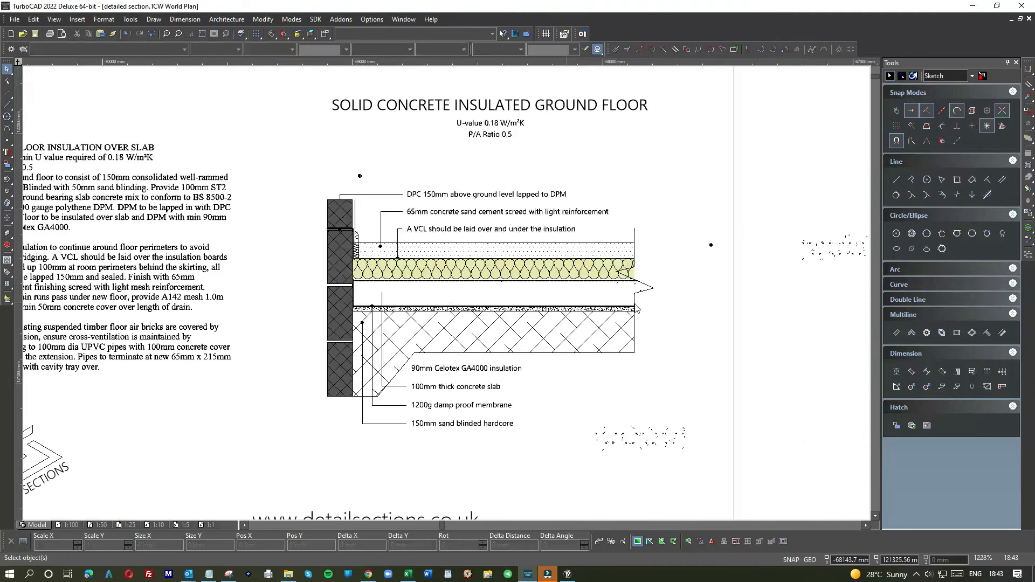
{"action": "scroll", "coordinate": [622, 292], "scroll_direction": "up", "scroll_amount": 5}
{"action": "left_click_drag", "start_coordinate": [397, 281], "coordinate": [515, 330]}
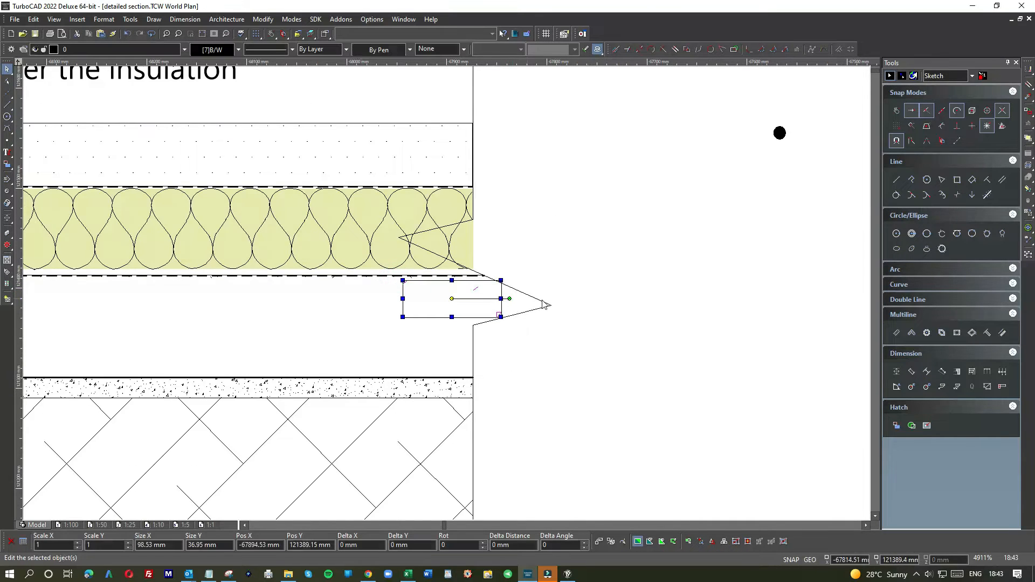
{"action": "key", "text": "Delete"}
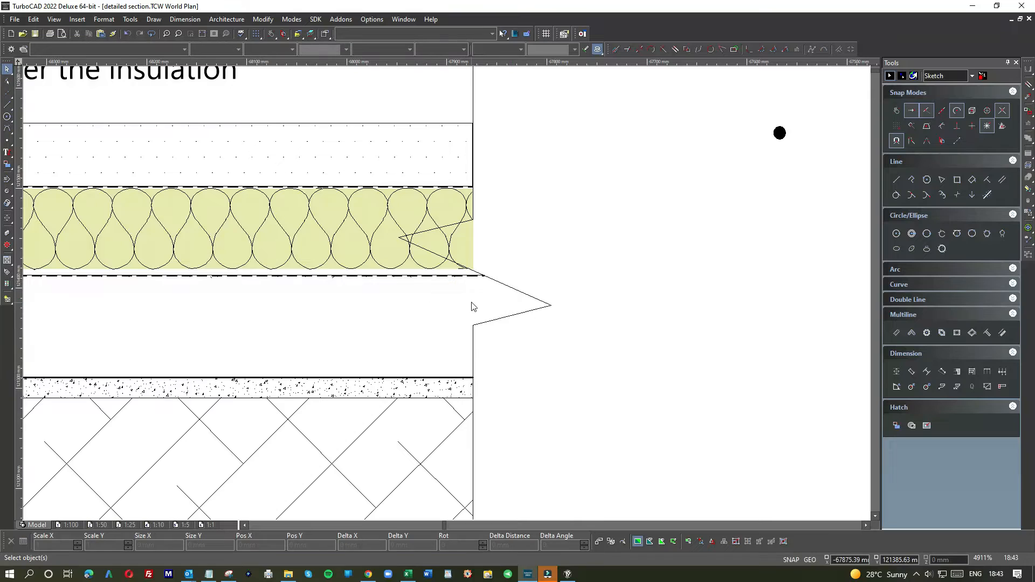
Delete the concrete hatch marks lying in the clear space beyond the section's cut end
{"action": "scroll", "coordinate": [487, 290], "scroll_direction": "down", "scroll_amount": 5}
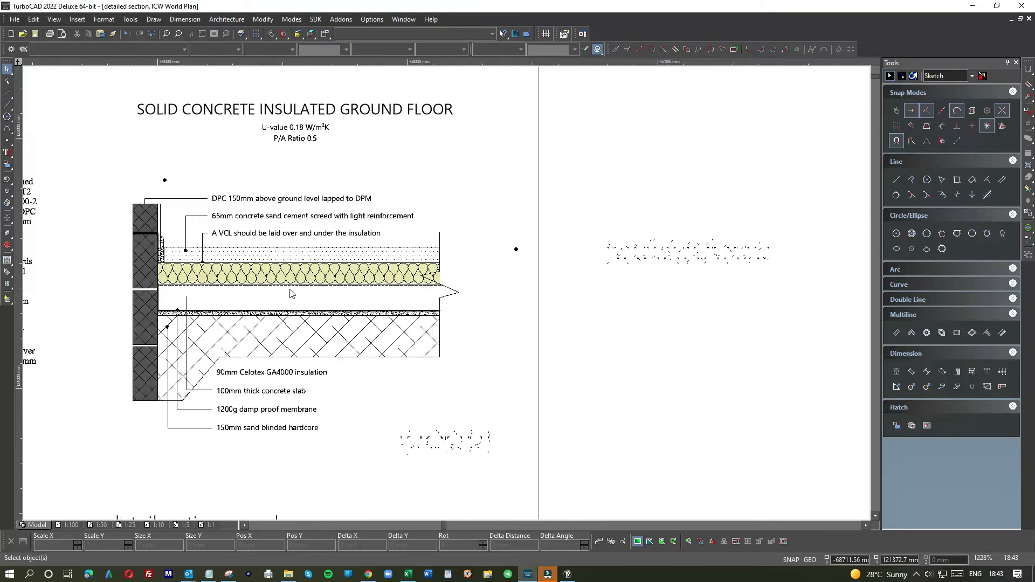
{"action": "right_click", "coordinate": [661, 254]}
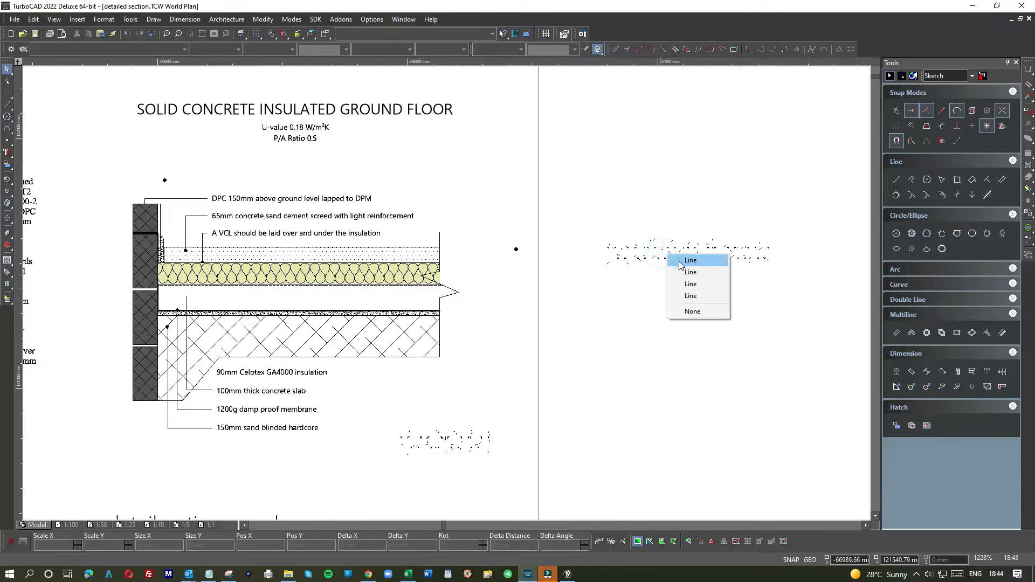
{"action": "left_click", "coordinate": [679, 260]}
{"action": "left_click", "coordinate": [584, 221]}
{"action": "left_click", "coordinate": [797, 311]}
{"action": "key", "text": "Delete"}
Try the SAND pattern on the concrete hatch piece below the section and edit its brush scale
{"action": "left_click", "coordinate": [435, 450]}
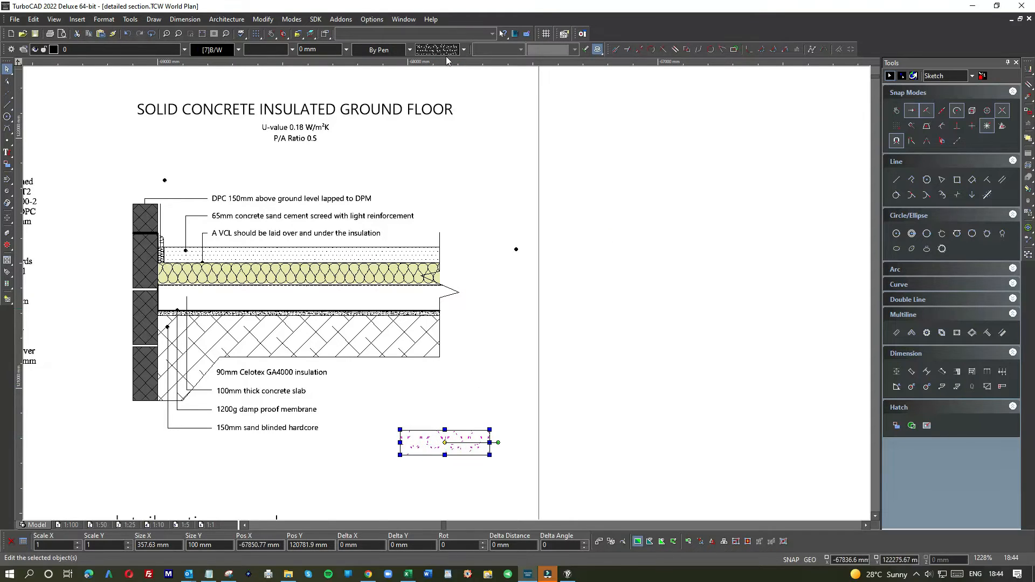
{"action": "left_click", "coordinate": [463, 49]}
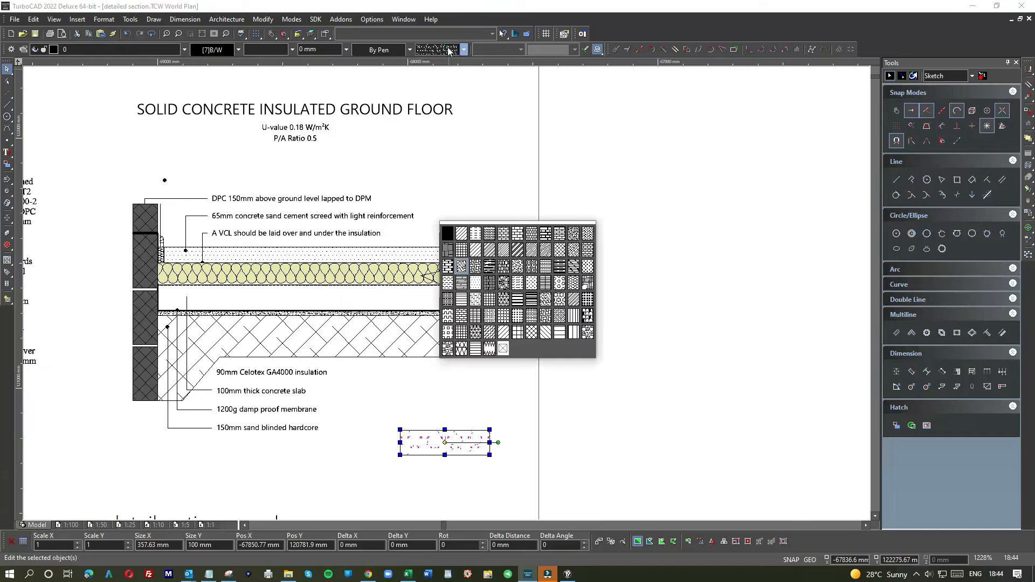
{"action": "left_click", "coordinate": [504, 270]}
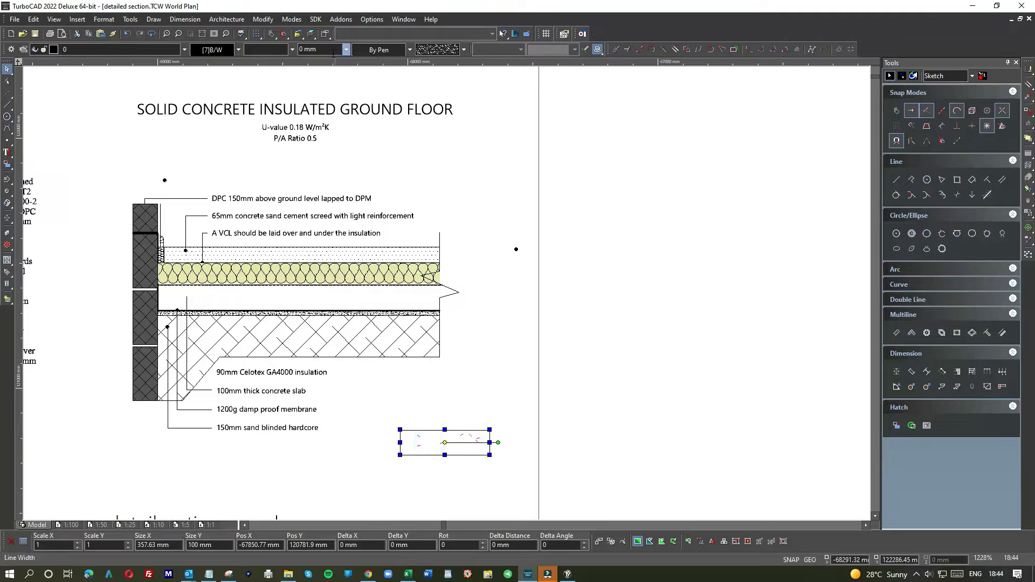
{"action": "double_click", "coordinate": [423, 440]}
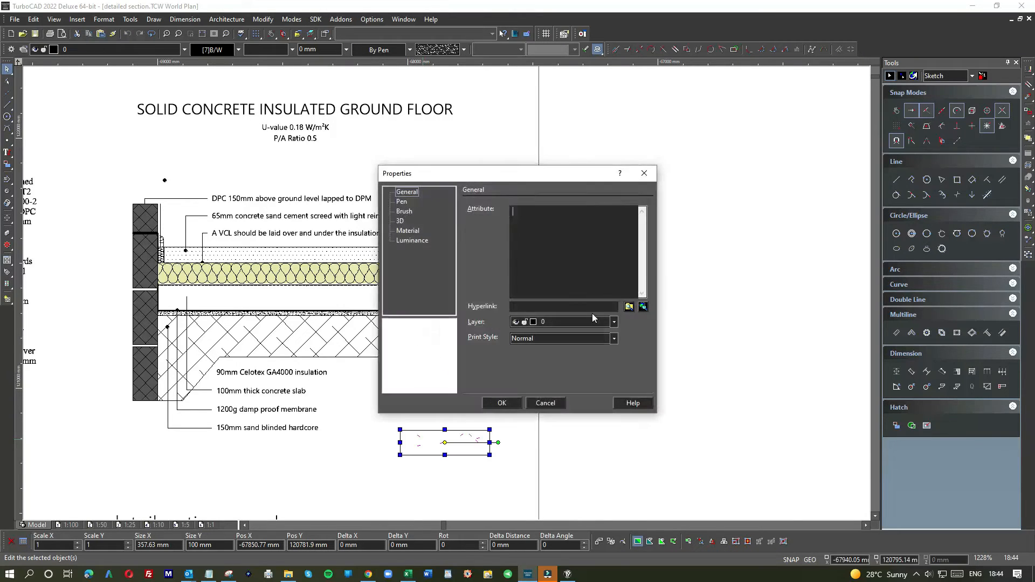
{"action": "left_click", "coordinate": [403, 211]}
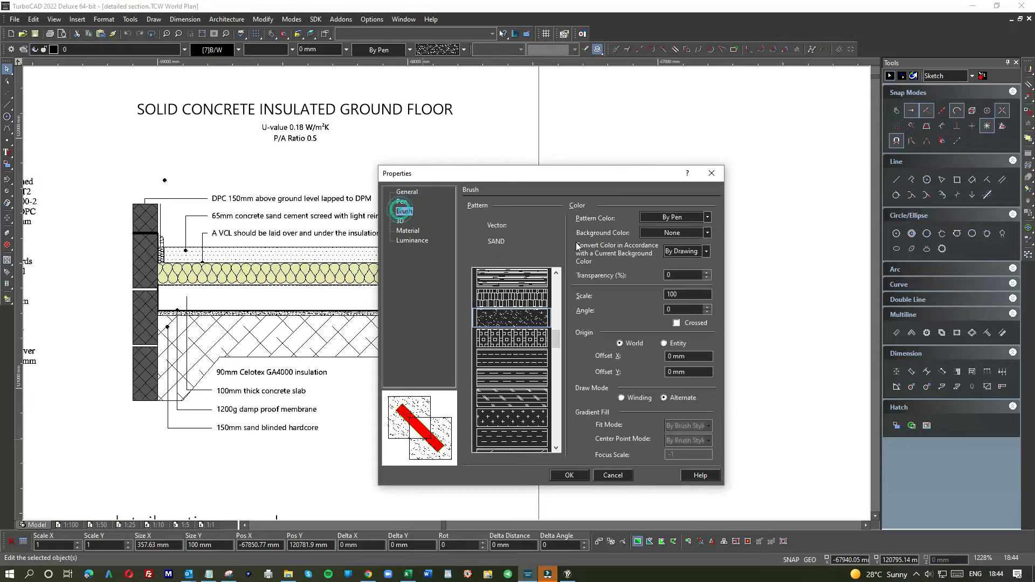
{"action": "double_click", "coordinate": [674, 294]}
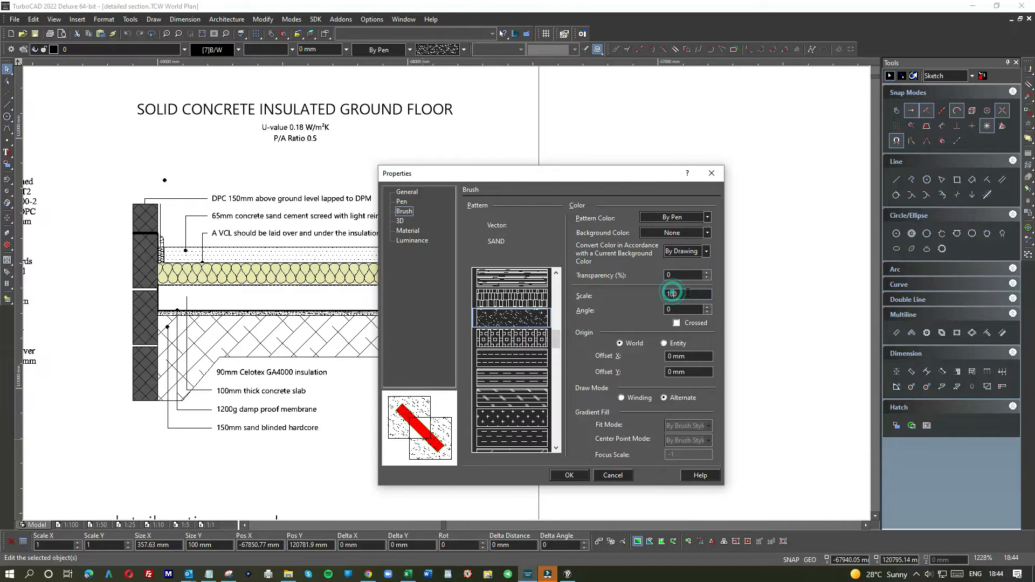
{"action": "type", "text": "2"}
{"action": "key", "text": "Return"}
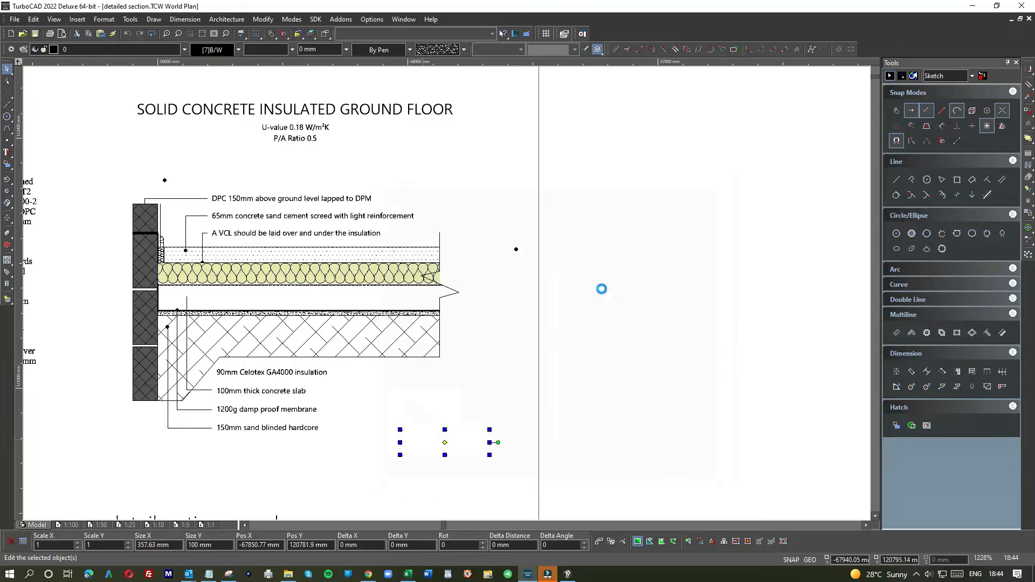
Set the brush scale of the SAND hatch piece below the section to 50 and reduce it to 20
{"action": "double_click", "coordinate": [468, 434]}
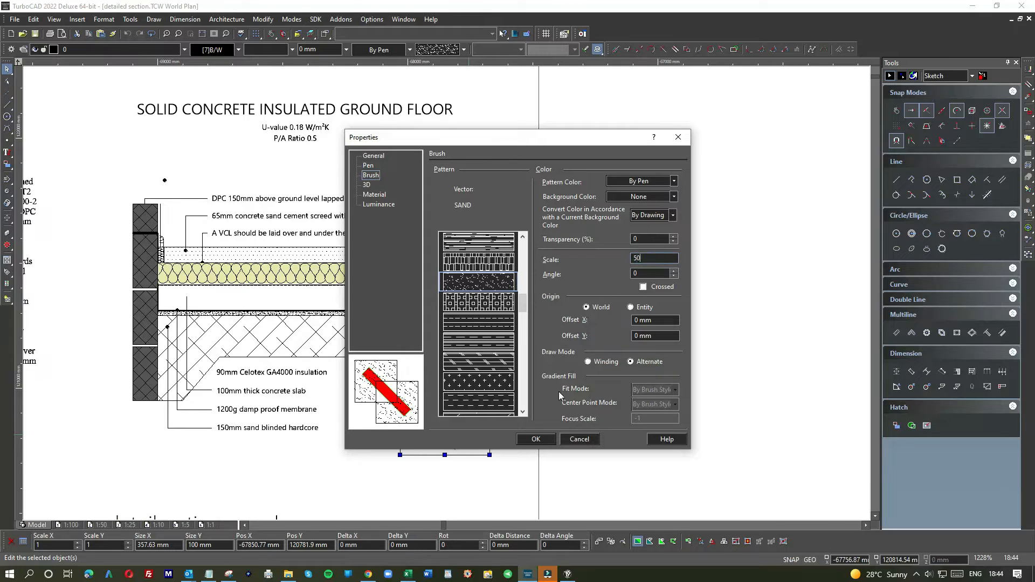
{"action": "left_click", "coordinate": [535, 440]}
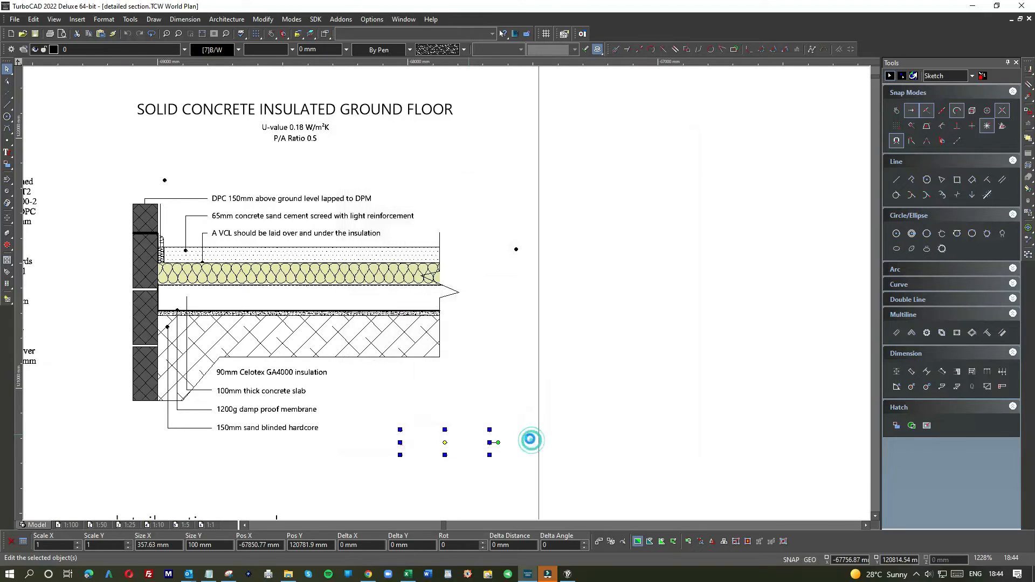
{"action": "left_click", "coordinate": [470, 413]}
{"action": "left_click", "coordinate": [469, 434]}
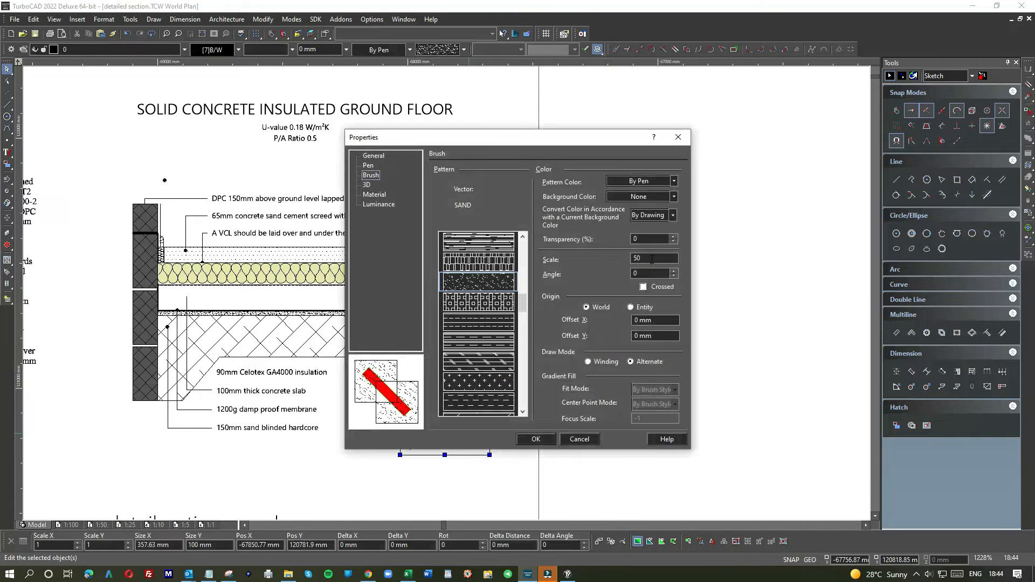
{"action": "type", "text": "20"}
{"action": "key", "text": "Return"}
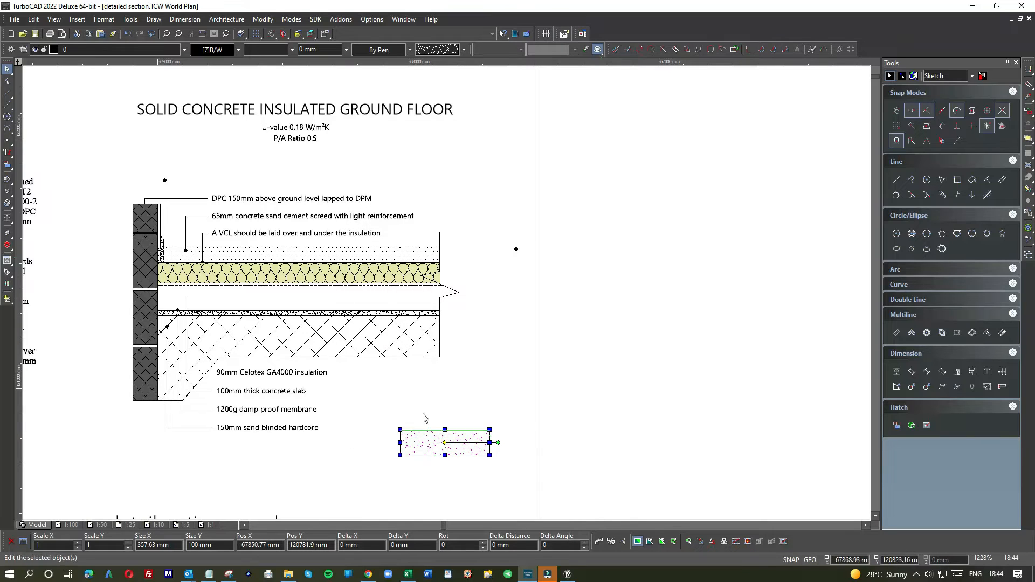
Delete the SAND-filled hatch piece below the section
{"action": "left_click", "coordinate": [421, 416]}
{"action": "left_click", "coordinate": [428, 453]}
{"action": "left_click", "coordinate": [426, 450]}
{"action": "key", "text": "Delete"}
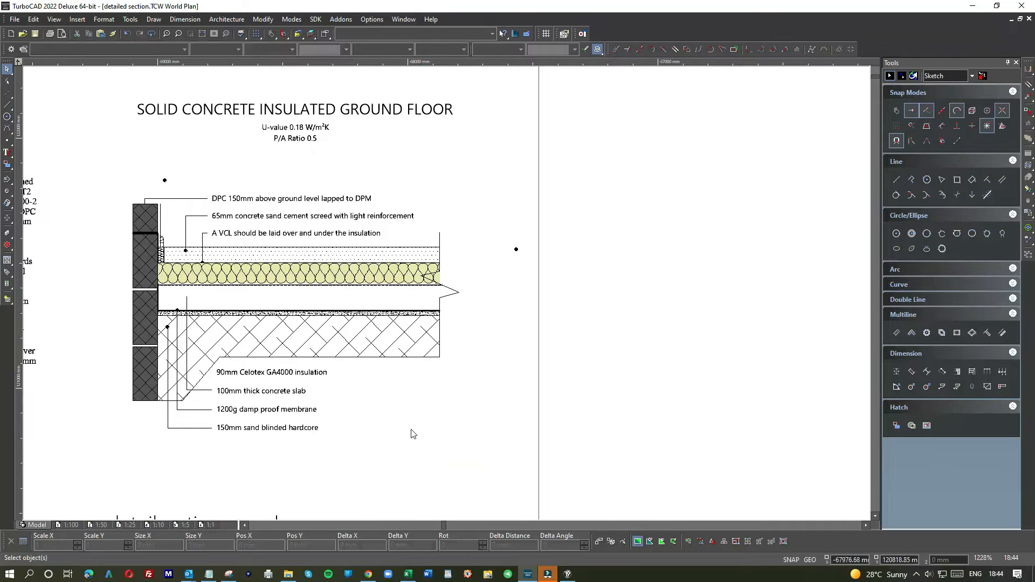
Paste a copy of the concrete hatch piece, place it below the section and set its pen colour to index 251
{"action": "scroll", "coordinate": [448, 297], "scroll_direction": "down", "scroll_amount": 2}
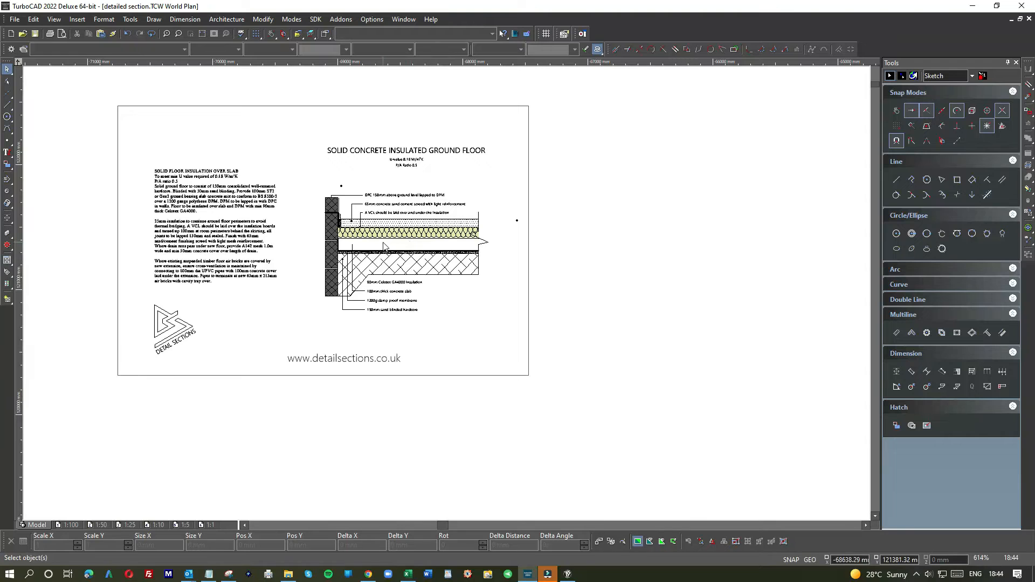
{"action": "scroll", "coordinate": [450, 297], "scroll_direction": "down", "scroll_amount": 2}
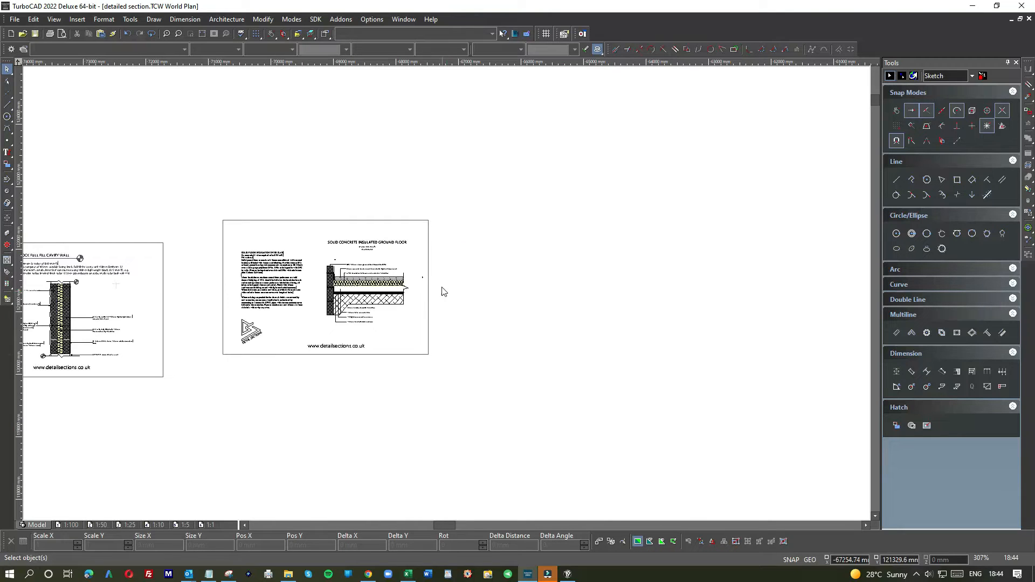
{"action": "scroll", "coordinate": [360, 286], "scroll_direction": "up", "scroll_amount": 2}
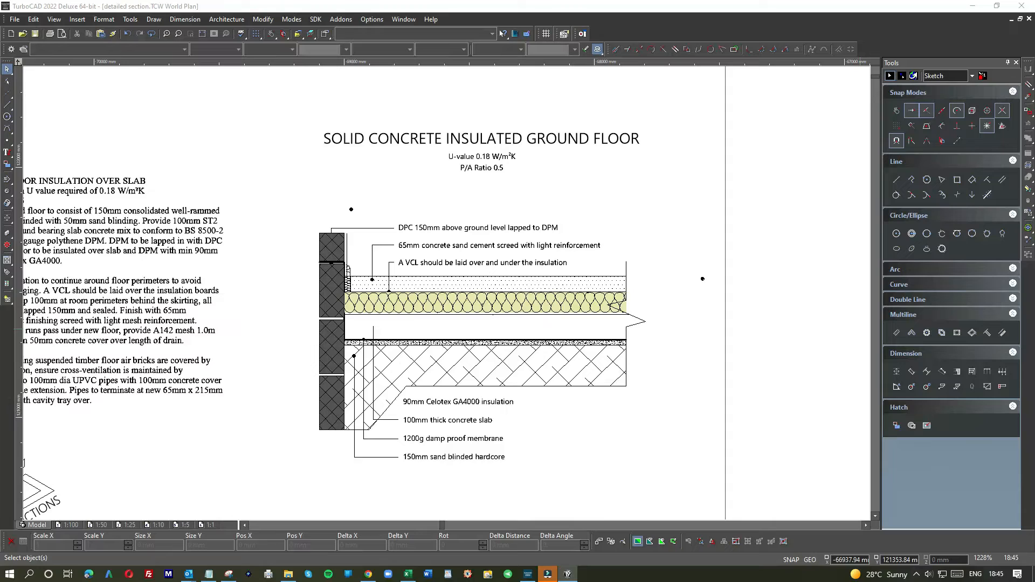
{"action": "left_click", "coordinate": [603, 401]}
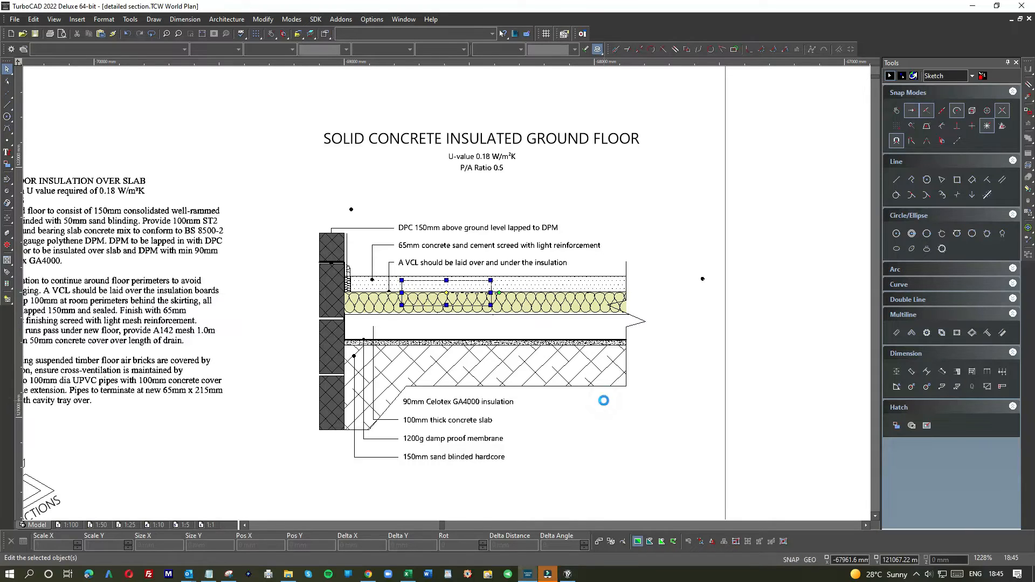
{"action": "left_click", "coordinate": [453, 307]}
{"action": "mouse_move", "coordinate": [436, 310]}
{"action": "left_mouse_down"}
{"action": "mouse_move", "coordinate": [444, 348]}
{"action": "mouse_move", "coordinate": [583, 422]}
{"action": "mouse_move", "coordinate": [593, 445]}
{"action": "left_mouse_up"}
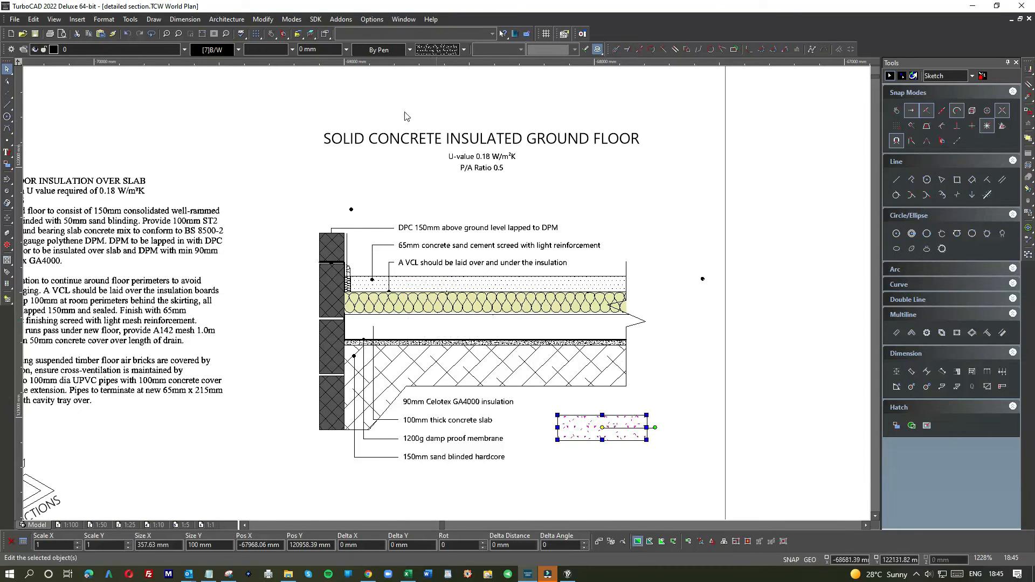
{"action": "left_click", "coordinate": [219, 50]}
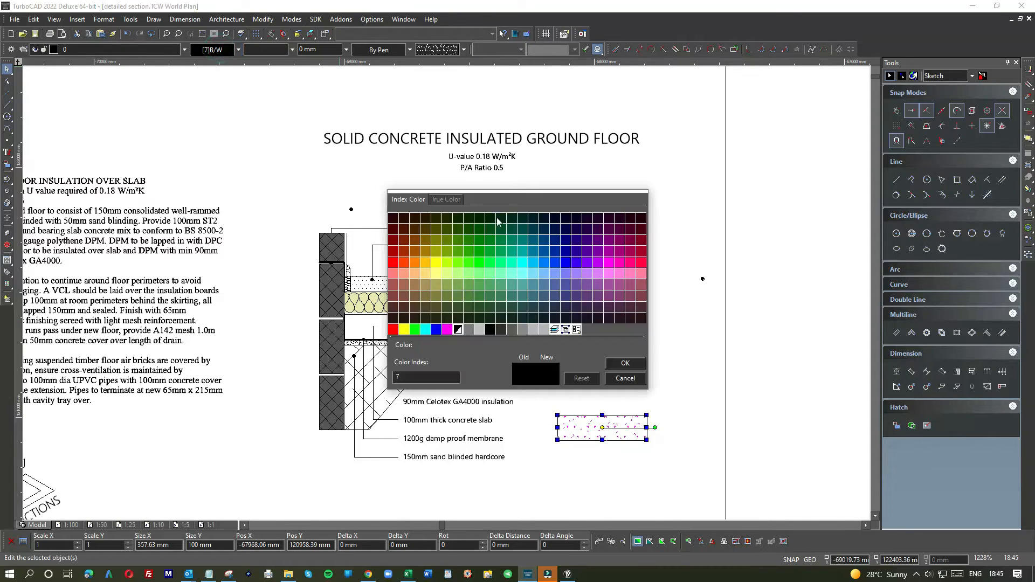
{"action": "left_click", "coordinate": [501, 330]}
{"action": "left_click", "coordinate": [583, 400]}
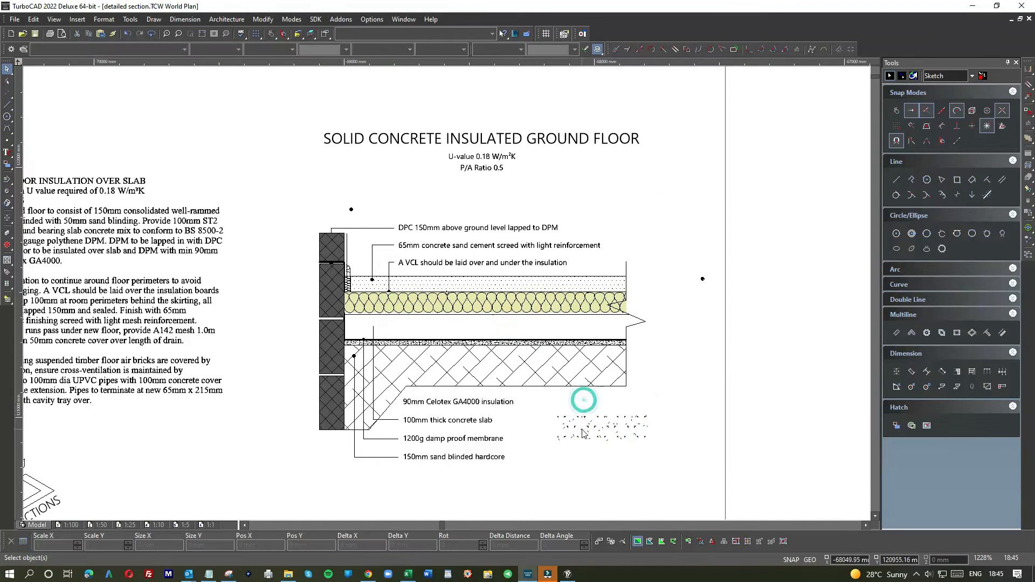
Move the concrete hatch piece into the slab against the wall and stretch it to the break line's tip, about 1206 mm long
{"action": "scroll", "coordinate": [583, 433], "scroll_direction": "down", "scroll_amount": 1}
{"action": "scroll", "coordinate": [445, 300], "scroll_direction": "up", "scroll_amount": 3}
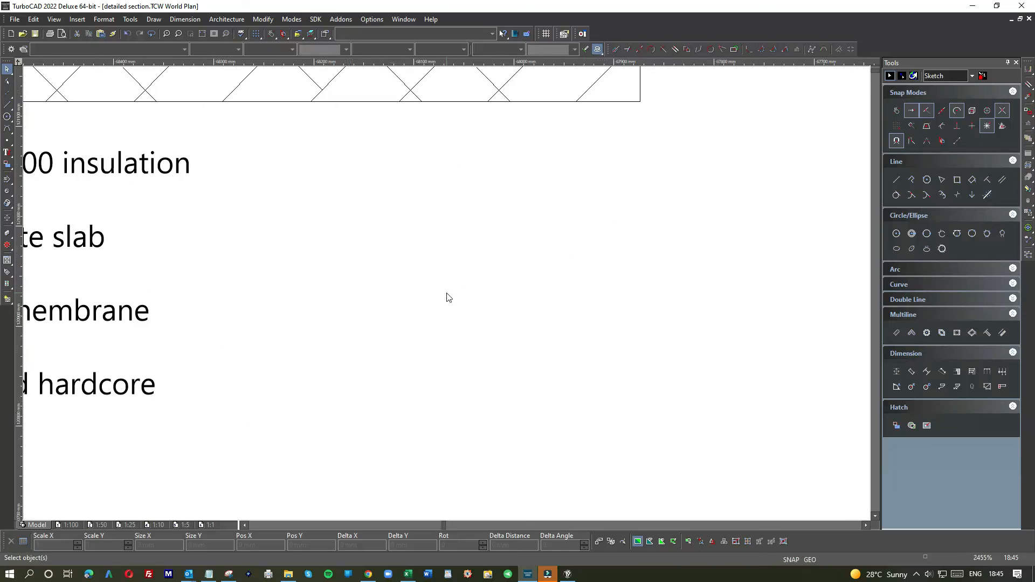
{"action": "left_click", "coordinate": [437, 275]}
{"action": "mouse_move", "coordinate": [426, 259]}
{"action": "left_mouse_down"}
{"action": "mouse_move", "coordinate": [286, 188]}
{"action": "mouse_move", "coordinate": [338, 264]}
{"action": "mouse_move", "coordinate": [205, 201]}
{"action": "mouse_move", "coordinate": [89, 124]}
{"action": "left_mouse_up"}
{"action": "scroll", "coordinate": [337, 263], "scroll_direction": "down", "scroll_amount": 1}
{"action": "left_click_drag", "start_coordinate": [257, 133], "coordinate": [663, 137]}
{"action": "left_click", "coordinate": [693, 140]}
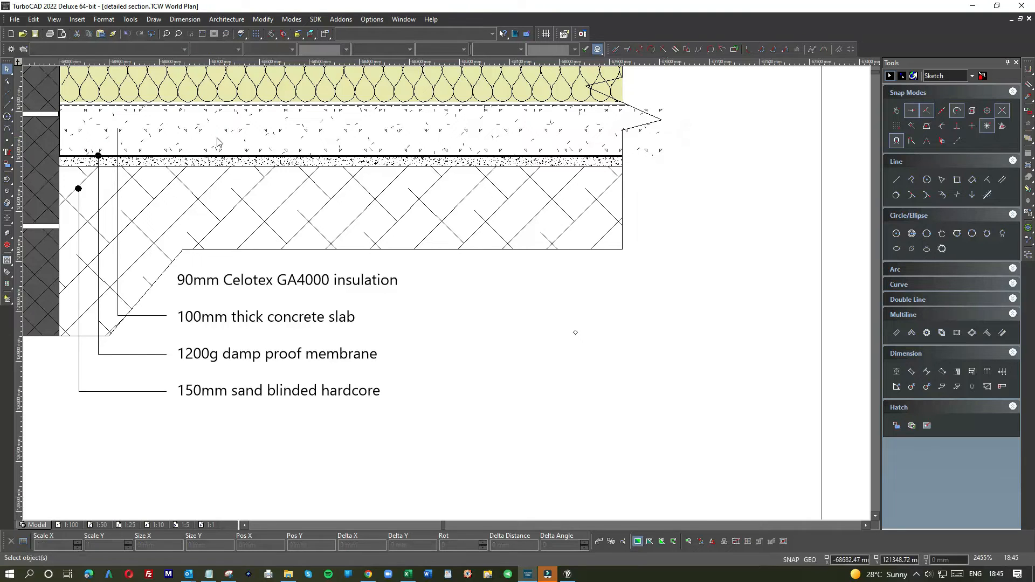
Move the stray leader dot beyond the section's cut end onto the slab end of the "100mm thick concrete slab" leader
{"action": "scroll", "coordinate": [464, 207], "scroll_direction": "down", "scroll_amount": 2}
{"action": "left_click_drag", "start_coordinate": [590, 201], "coordinate": [614, 219]}
{"action": "left_click", "coordinate": [602, 209]}
{"action": "left_click", "coordinate": [273, 254]}
{"action": "scroll", "coordinate": [276, 259], "scroll_direction": "up", "scroll_amount": 6}
Explode the slab's concrete hatch into its individual marks
{"action": "left_click", "coordinate": [491, 308]}
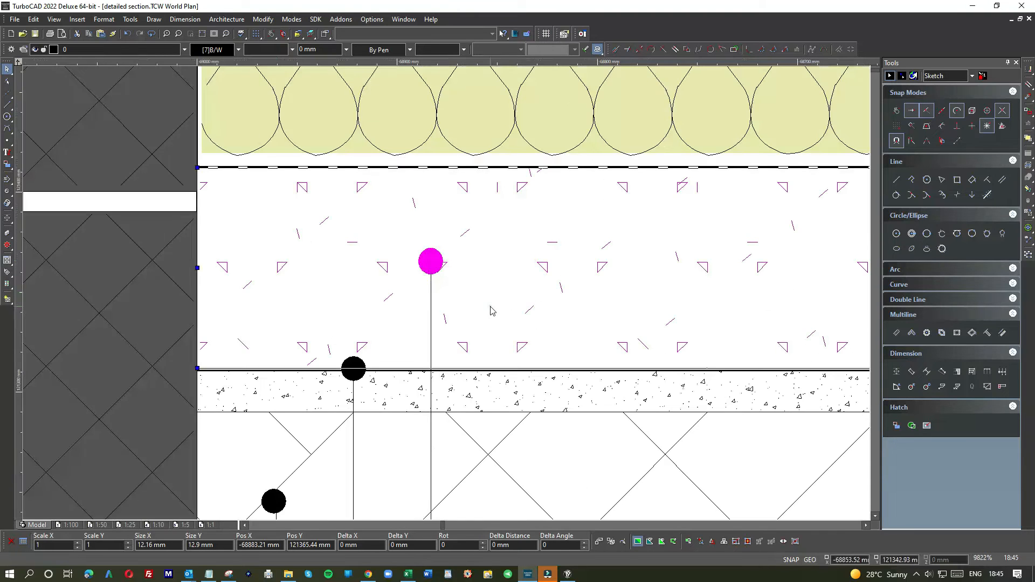
{"action": "scroll", "coordinate": [491, 306], "scroll_direction": "down", "scroll_amount": 6}
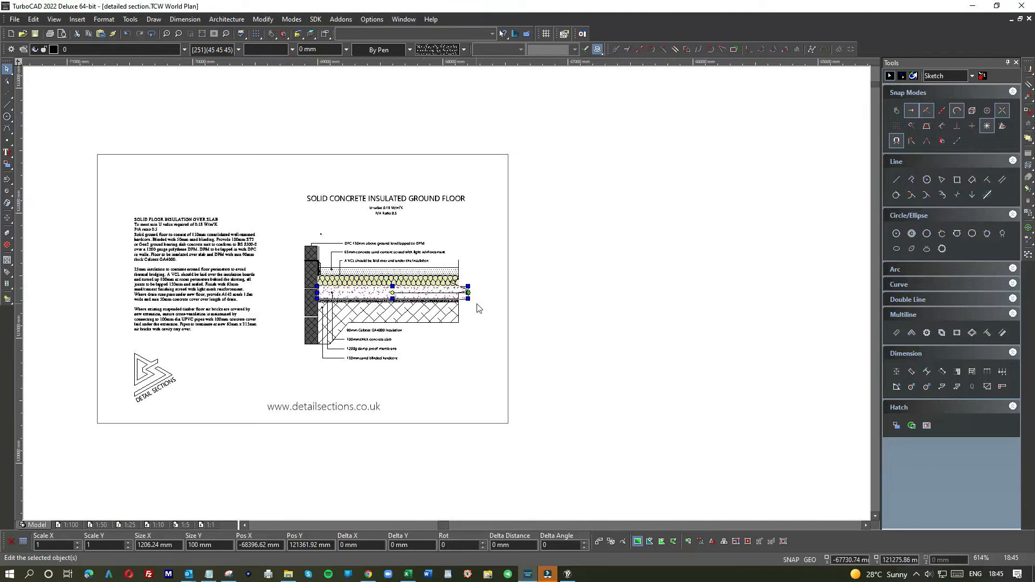
{"action": "scroll", "coordinate": [461, 307], "scroll_direction": "up", "scroll_amount": 2}
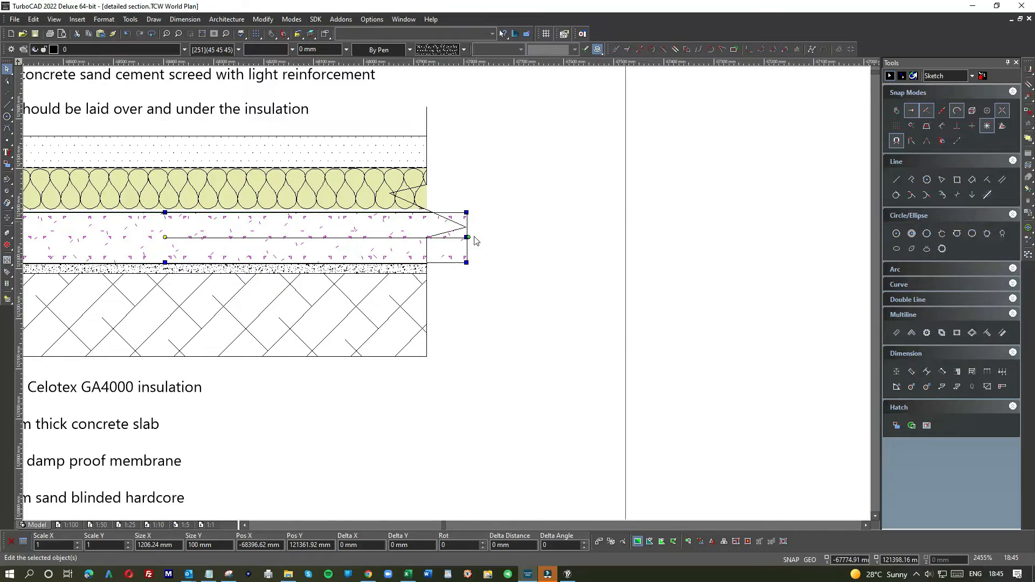
{"action": "left_click", "coordinate": [494, 283]}
{"action": "left_click", "coordinate": [452, 258]}
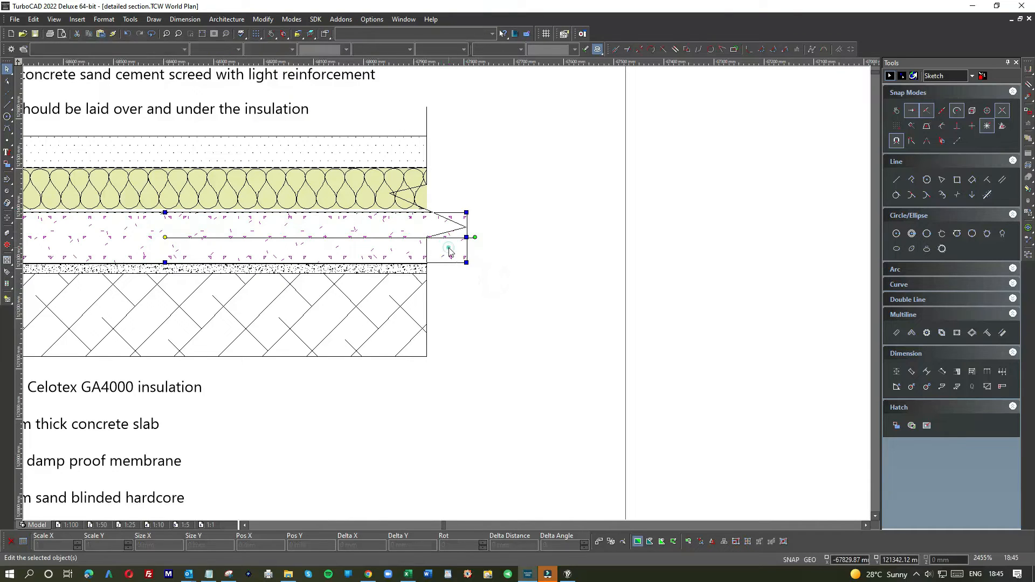
{"action": "left_click", "coordinate": [1027, 255]}
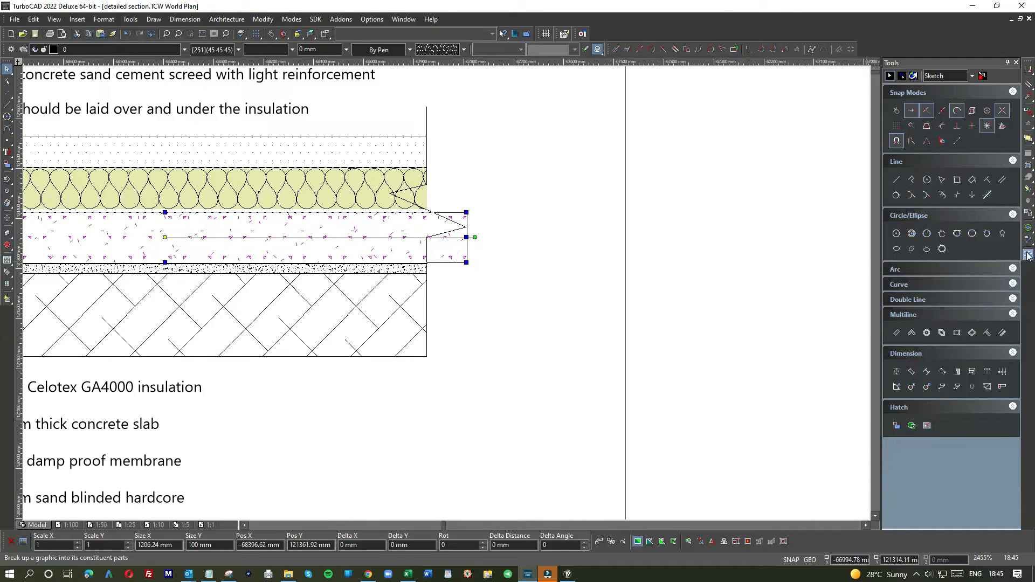
{"action": "left_click", "coordinate": [540, 254]}
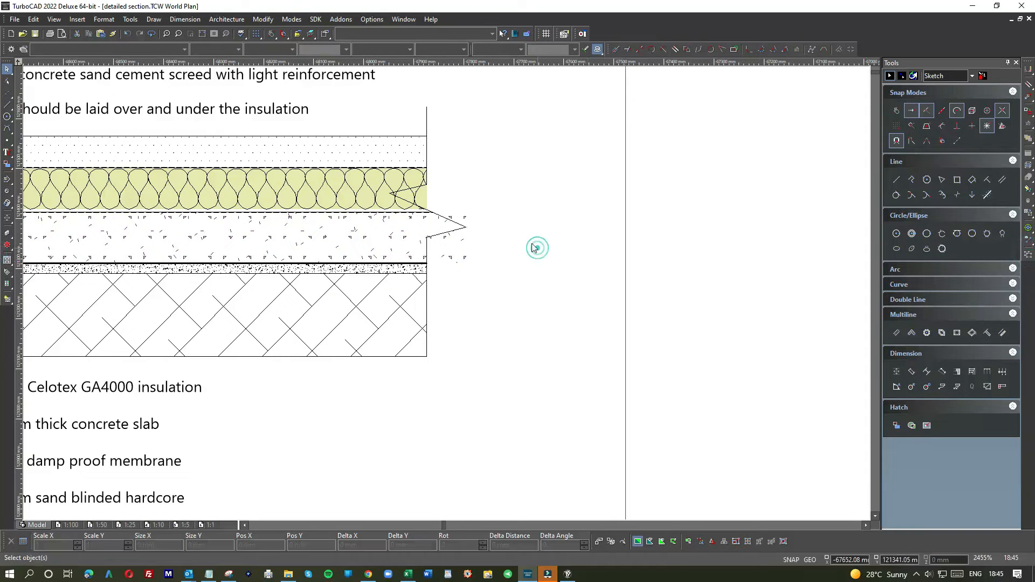
Delete the concrete hatch marks that project past the slab's cut end and the break line
{"action": "scroll", "coordinate": [448, 189], "scroll_direction": "up", "scroll_amount": 4}
{"action": "left_click", "coordinate": [453, 296]}
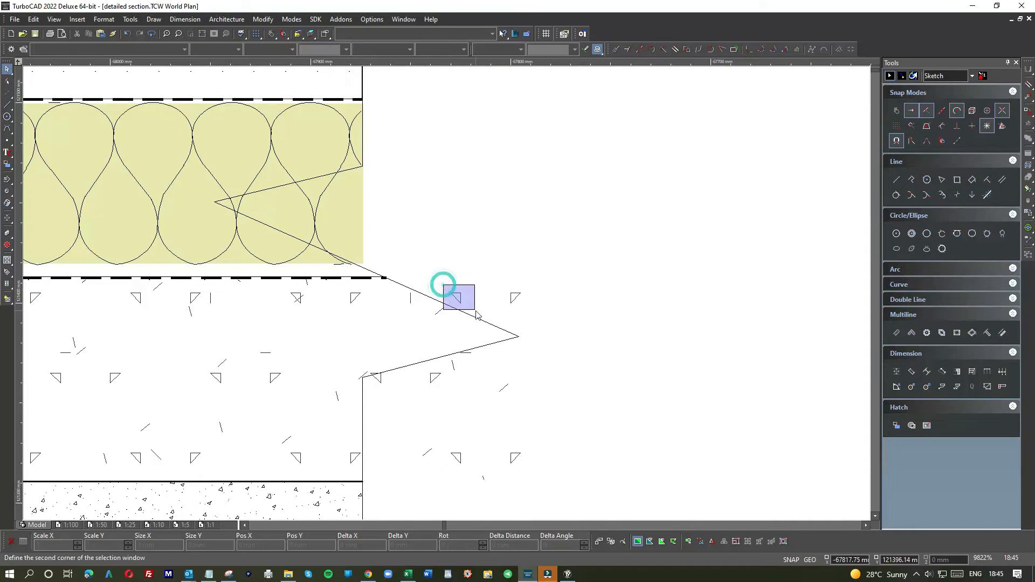
{"action": "key", "text": "Delete"}
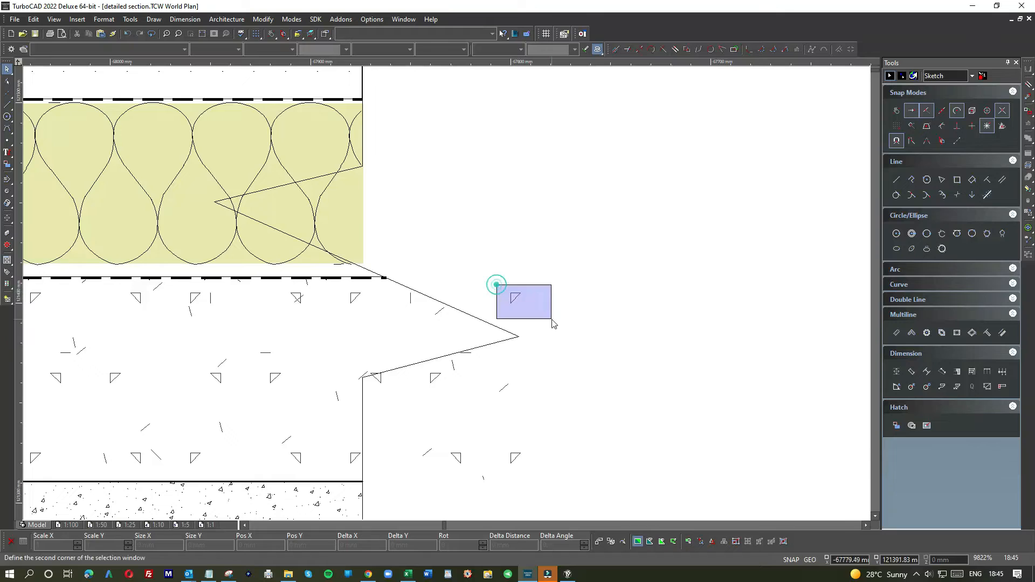
{"action": "left_click_drag", "start_coordinate": [447, 349], "coordinate": [490, 374]}
{"action": "key", "text": "Delete"}
{"action": "left_click_drag", "start_coordinate": [370, 369], "coordinate": [533, 473]}
{"action": "key", "text": "Delete"}
{"action": "key", "text": "Delete"}
{"action": "scroll", "coordinate": [453, 436], "scroll_direction": "down", "scroll_amount": 1}
{"action": "left_click_drag", "start_coordinate": [439, 273], "coordinate": [487, 349]}
{"action": "scroll", "coordinate": [445, 293], "scroll_direction": "down", "scroll_amount": 1}
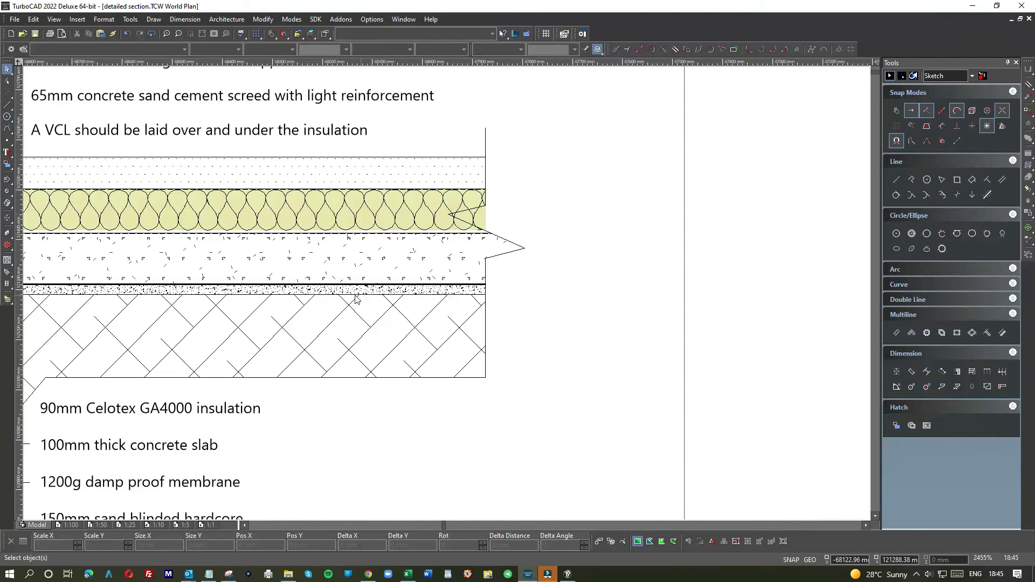
Change the hardcore layer's hatch from the crossed-line pattern to the HSBDR3E0 stone pattern
{"action": "scroll", "coordinate": [269, 302], "scroll_direction": "down", "scroll_amount": 1}
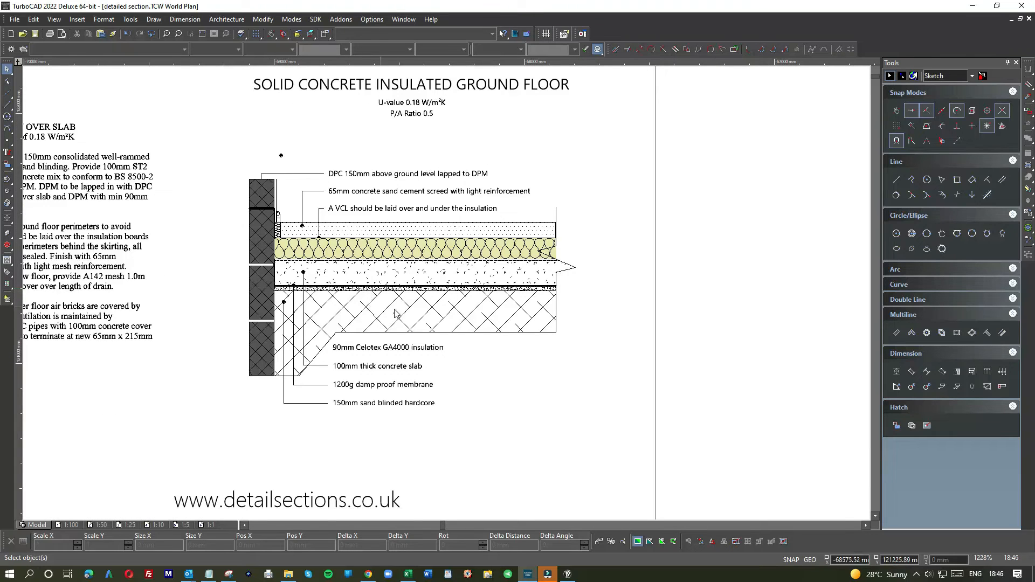
{"action": "left_click", "coordinate": [383, 311]}
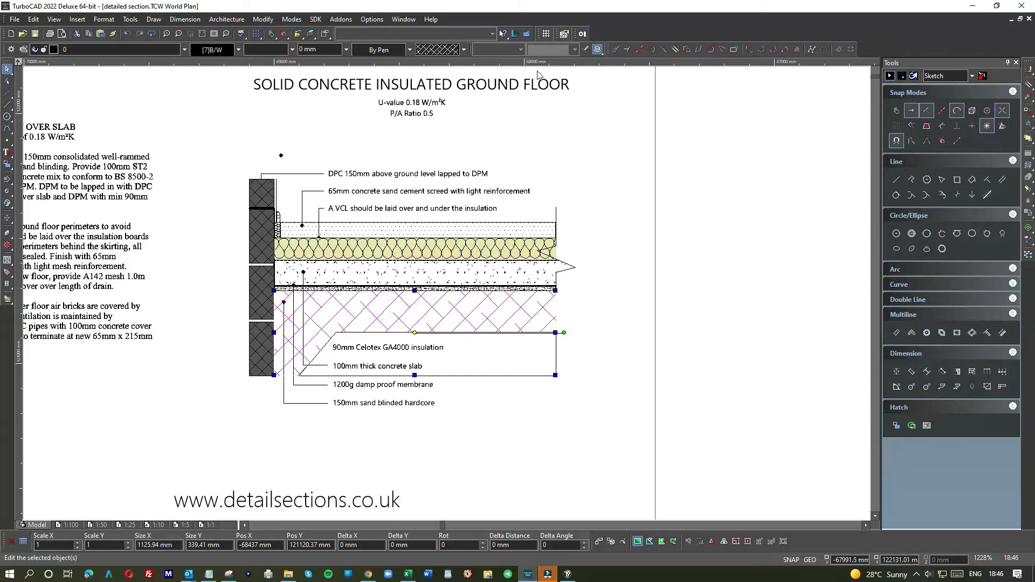
{"action": "left_click", "coordinate": [436, 49]}
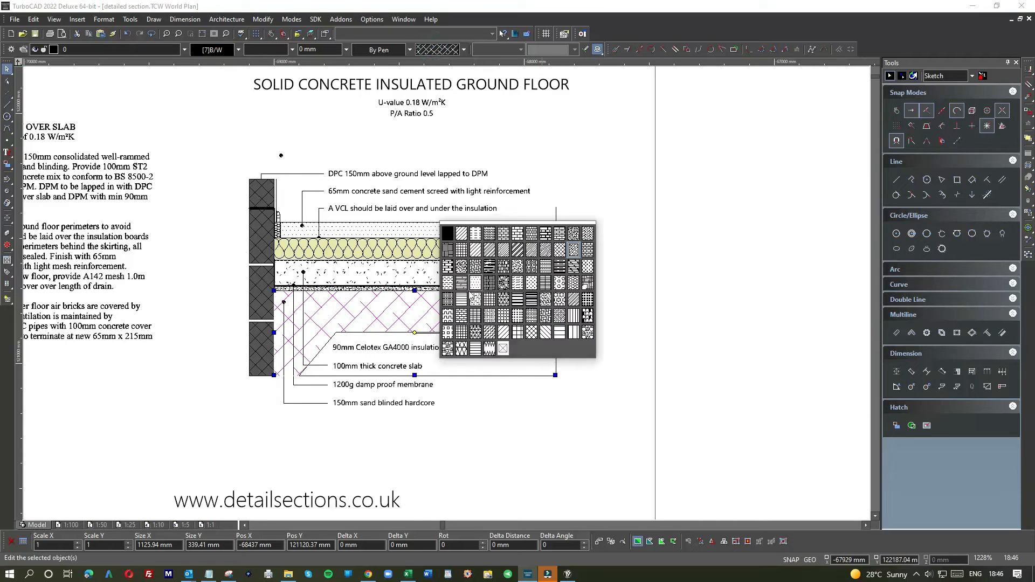
{"action": "left_click", "coordinate": [588, 333]}
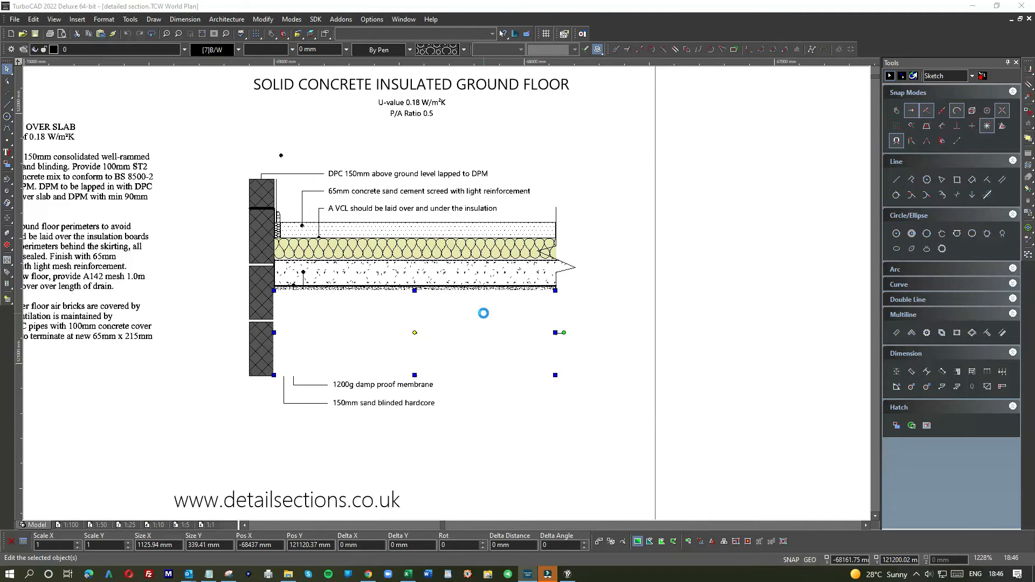
Try brush pattern scales of 100 and 20 on the hardcore layer's stone hatch
{"action": "left_click", "coordinate": [404, 211]}
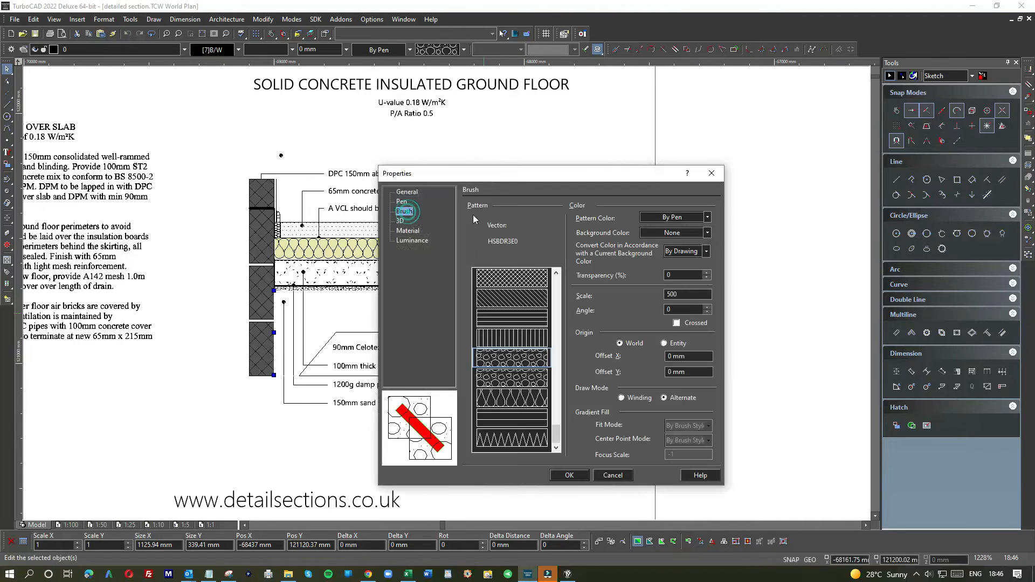
{"action": "double_click", "coordinate": [682, 294]}
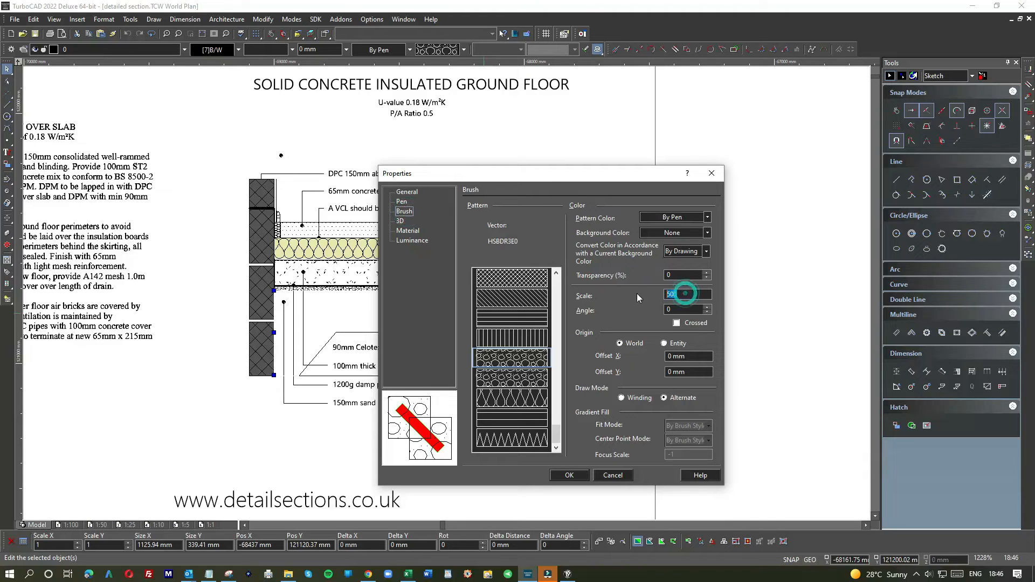
{"action": "type", "text": "100"}
{"action": "left_click", "coordinate": [570, 473]}
{"action": "left_click", "coordinate": [568, 320]}
{"action": "left_click", "coordinate": [573, 475]}
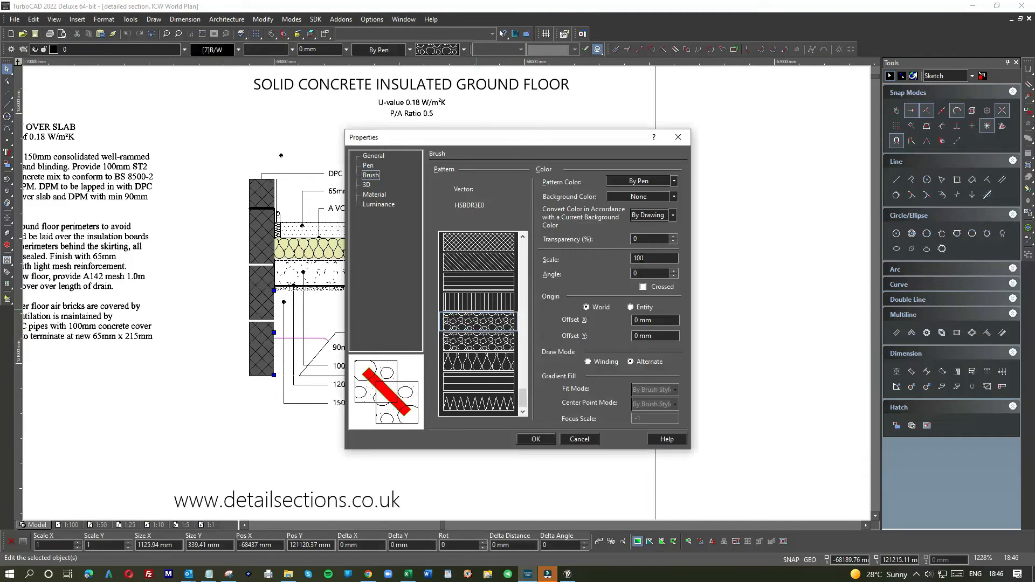
{"action": "type", "text": "20"}
{"action": "left_click", "coordinate": [553, 438]}
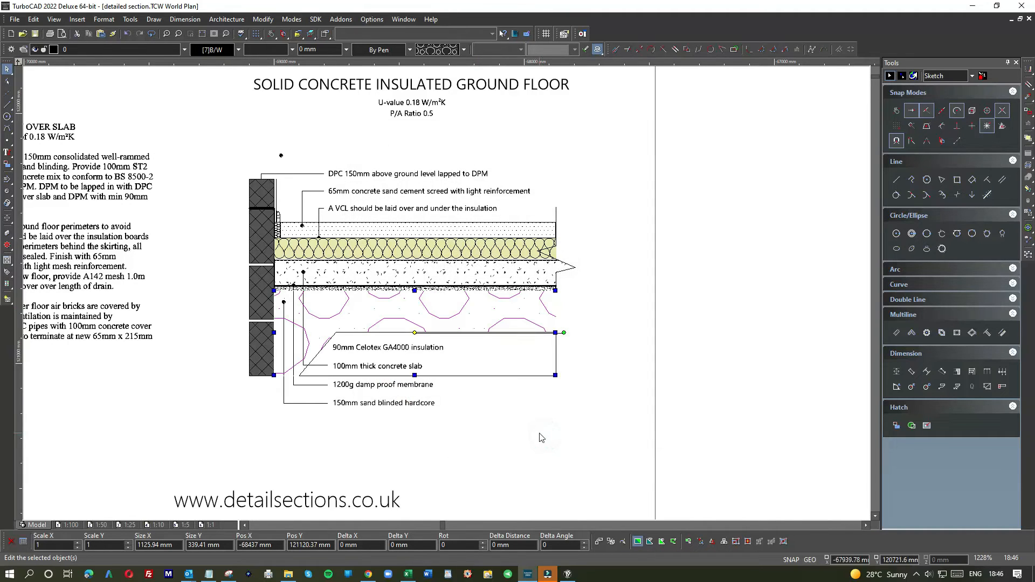
Reduce the hardcore stone hatch's scale below 20 so that small stones fill the layer
{"action": "left_click", "coordinate": [468, 311]}
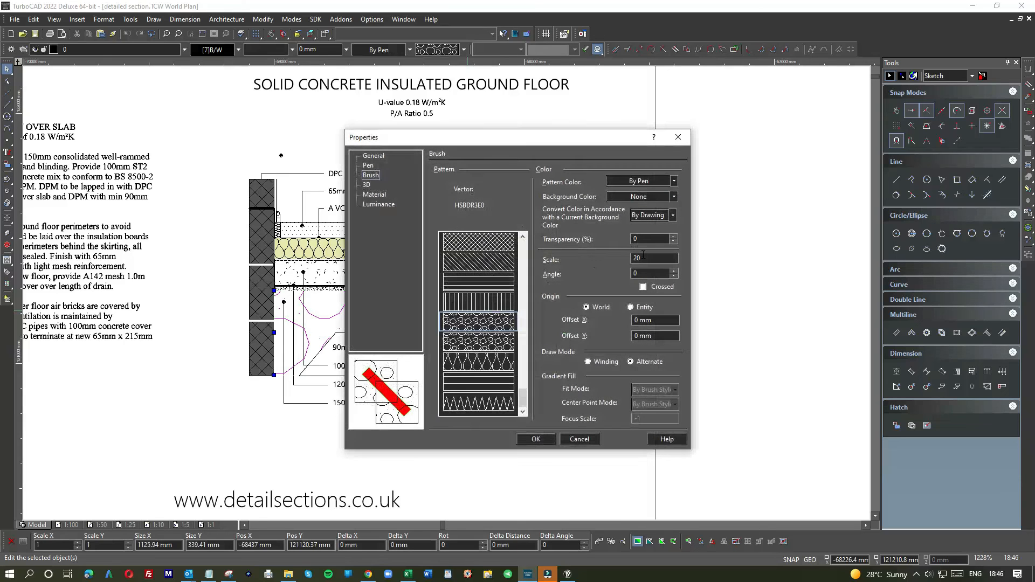
{"action": "left_click_drag", "start_coordinate": [624, 256], "coordinate": [620, 260]}
{"action": "left_click", "coordinate": [536, 439]}
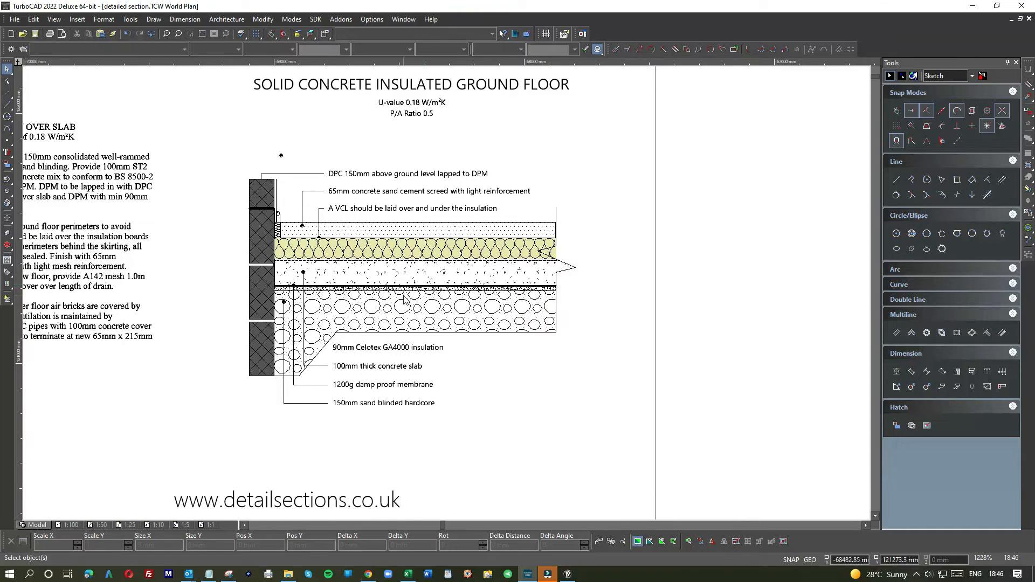
Move the U-value and P/A Ratio text slightly down to leave a wider gap beneath the ground floor section's title
{"action": "scroll", "coordinate": [209, 342], "scroll_direction": "down", "scroll_amount": 2}
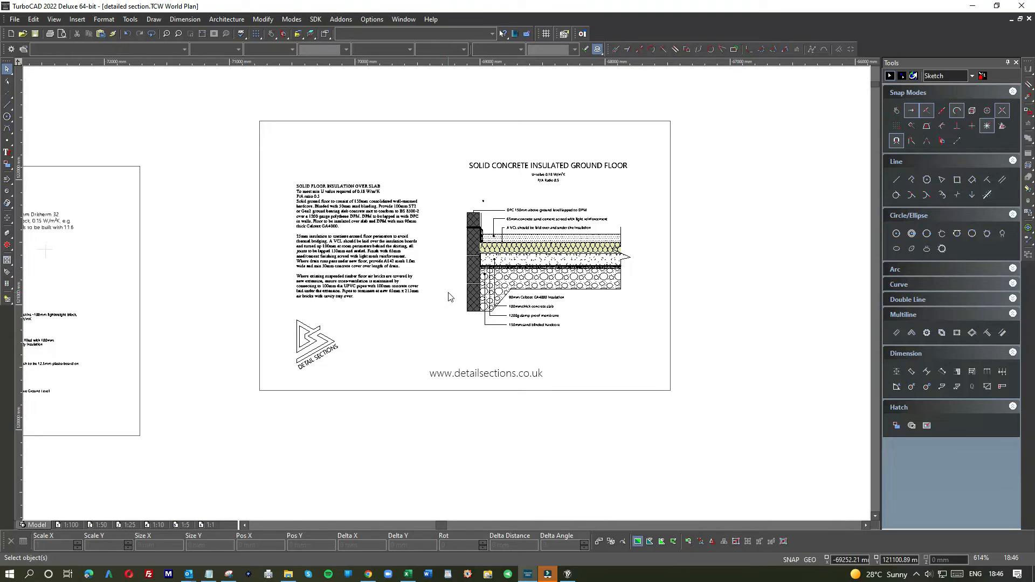
{"action": "scroll", "coordinate": [420, 296], "scroll_direction": "down", "scroll_amount": 2}
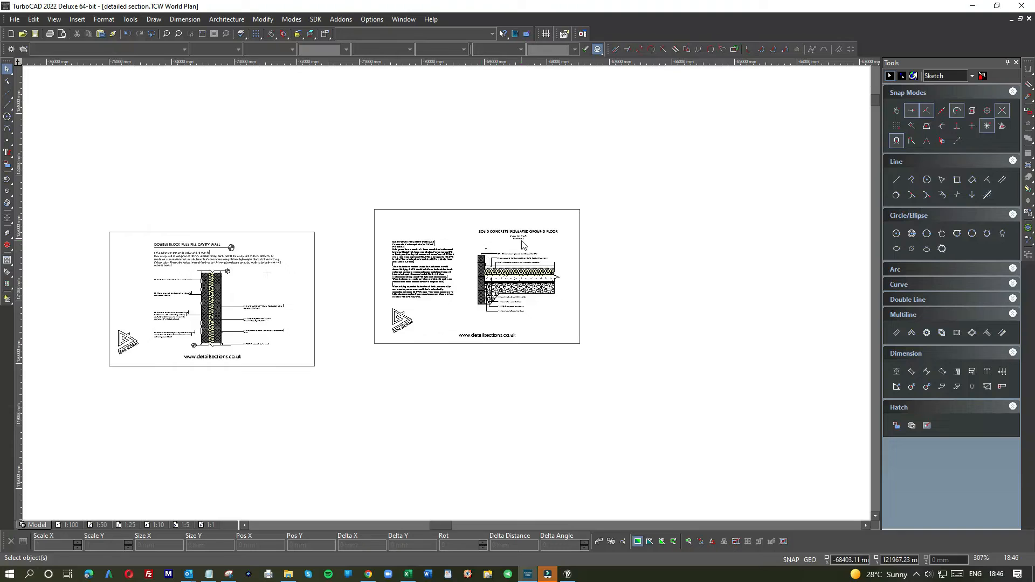
{"action": "scroll", "coordinate": [522, 245], "scroll_direction": "up", "scroll_amount": 2}
{"action": "left_click_drag", "start_coordinate": [355, 263], "coordinate": [488, 296]}
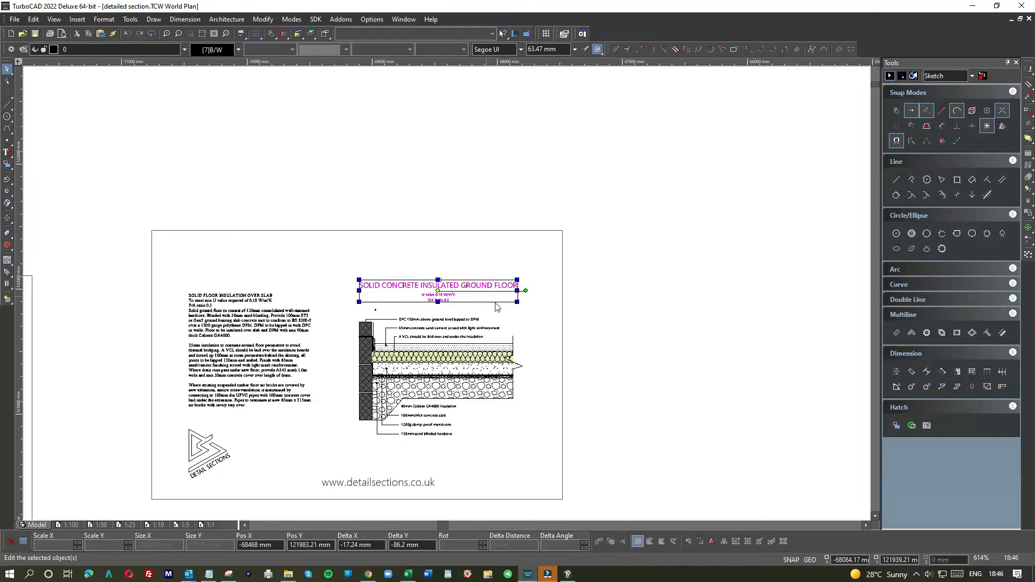
{"action": "left_click", "coordinate": [505, 306]}
{"action": "scroll", "coordinate": [451, 299], "scroll_direction": "up", "scroll_amount": 2}
{"action": "left_click_drag", "start_coordinate": [386, 280], "coordinate": [498, 303]}
{"action": "left_click_drag", "start_coordinate": [428, 291], "coordinate": [428, 296]}
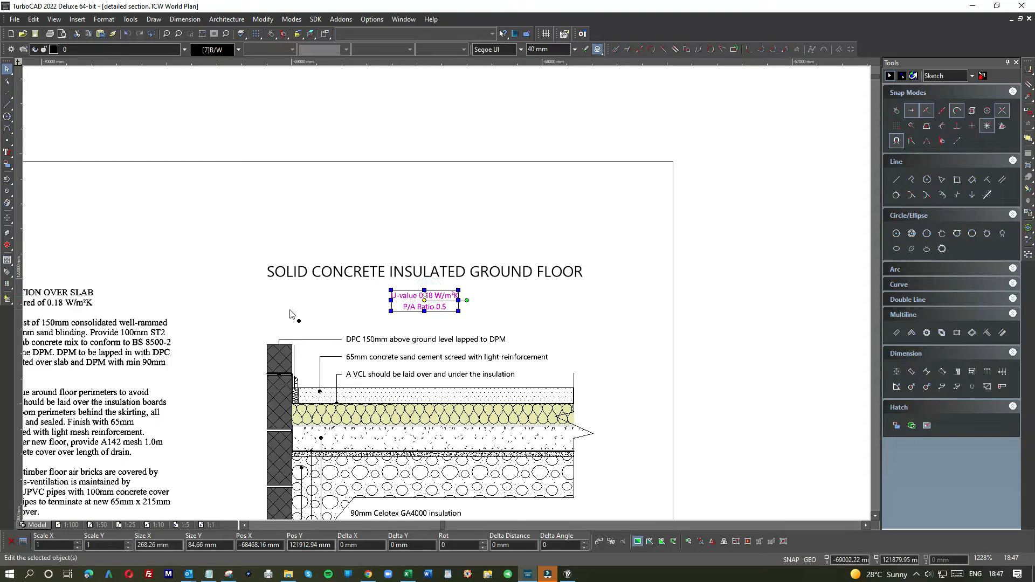
Bring the "DPC 150mm above ground level lapped to DPM" leader line to the front of the wall hatch
{"action": "left_click_drag", "start_coordinate": [289, 311], "coordinate": [314, 340]}
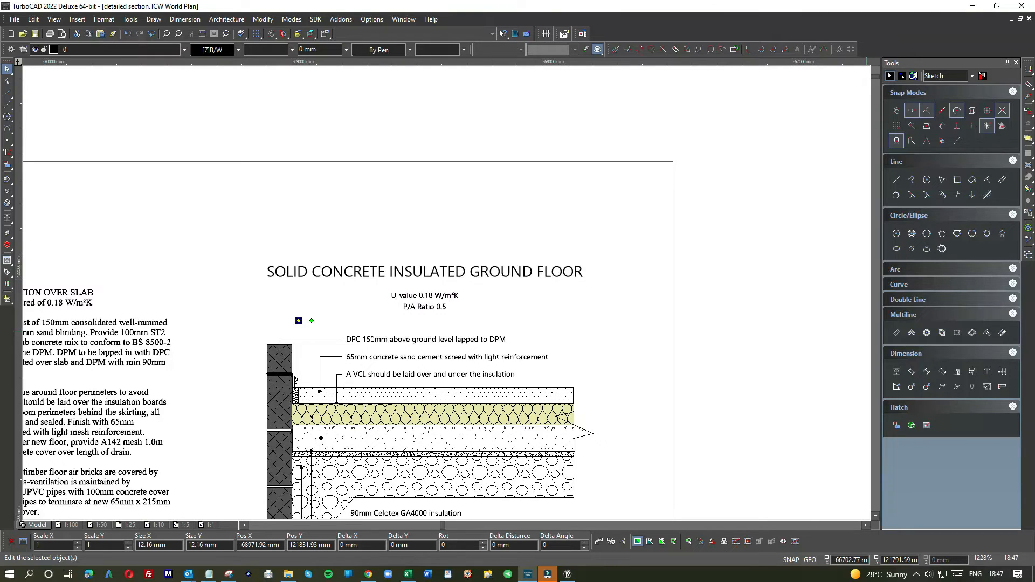
{"action": "scroll", "coordinate": [297, 374], "scroll_direction": "up", "scroll_amount": 2}
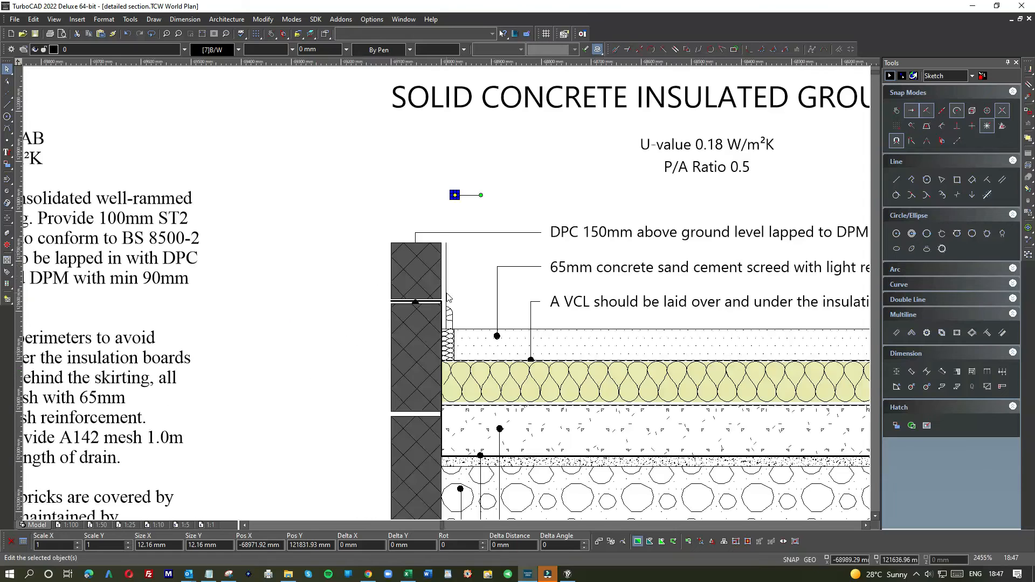
{"action": "left_click", "coordinate": [415, 235]}
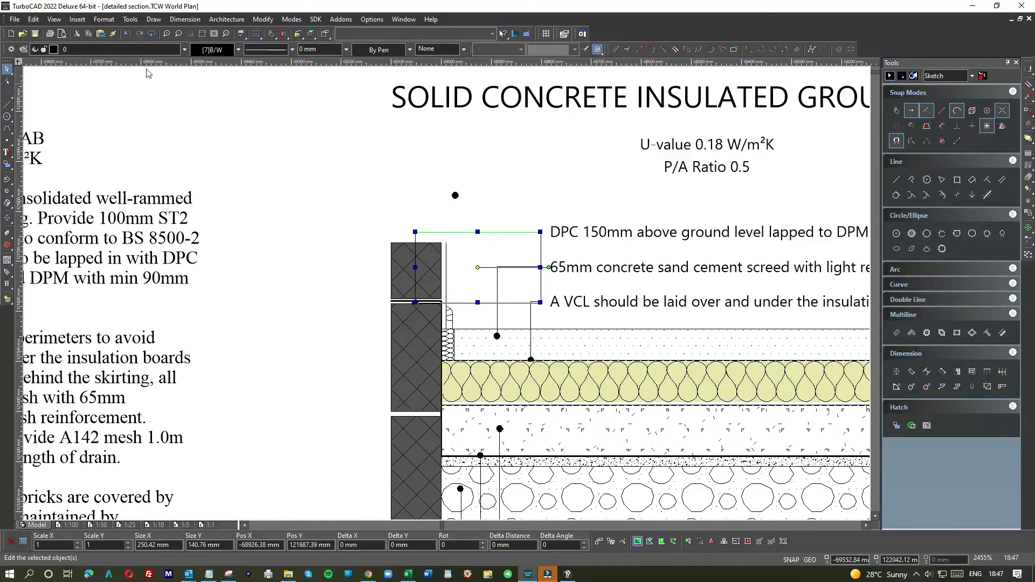
{"action": "left_click", "coordinate": [110, 23]}
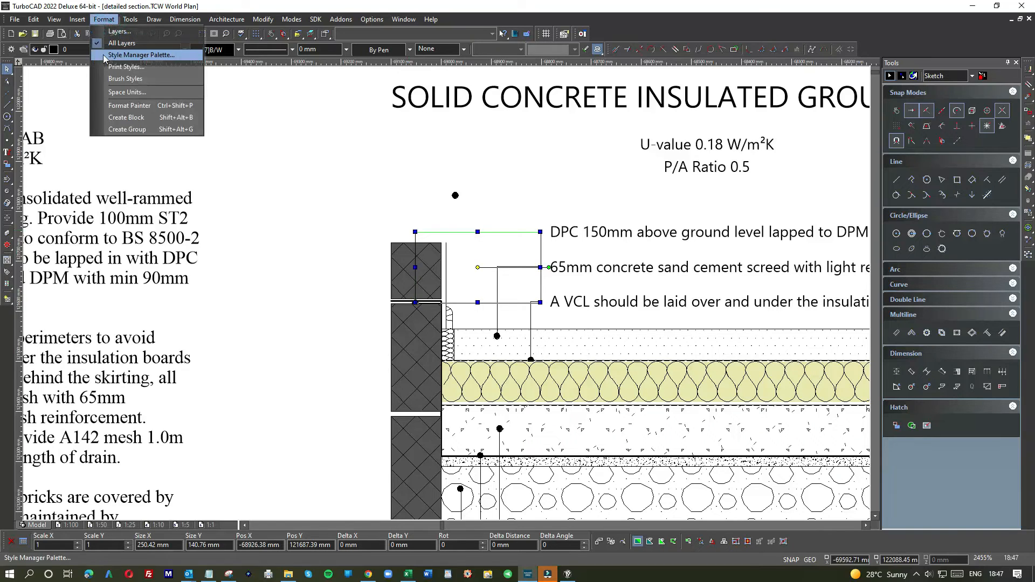
{"action": "left_click", "coordinate": [78, 19]}
{"action": "left_click", "coordinate": [130, 19]}
{"action": "mouse_move", "coordinate": [152, 108]}
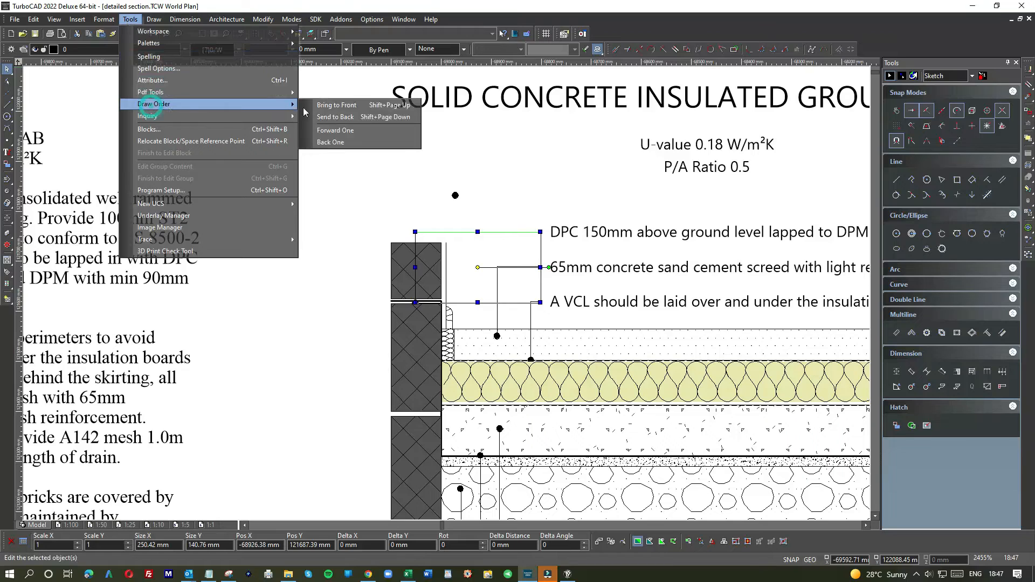
{"action": "left_click", "coordinate": [329, 103]}
{"action": "left_click", "coordinate": [336, 175]}
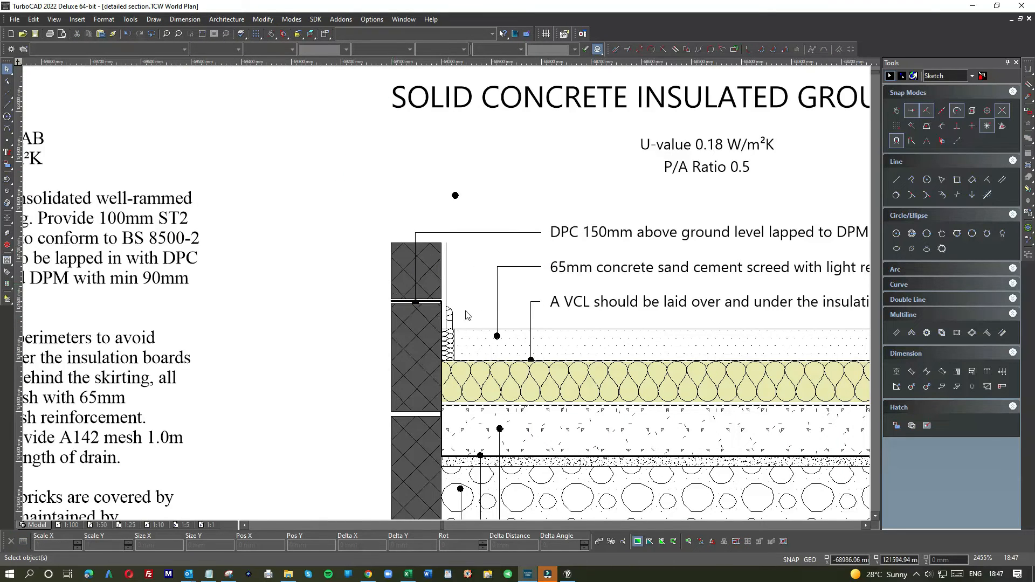
Delete the stray leader dot above the wall in the ground floor section
{"action": "scroll", "coordinate": [497, 313], "scroll_direction": "down", "scroll_amount": 2}
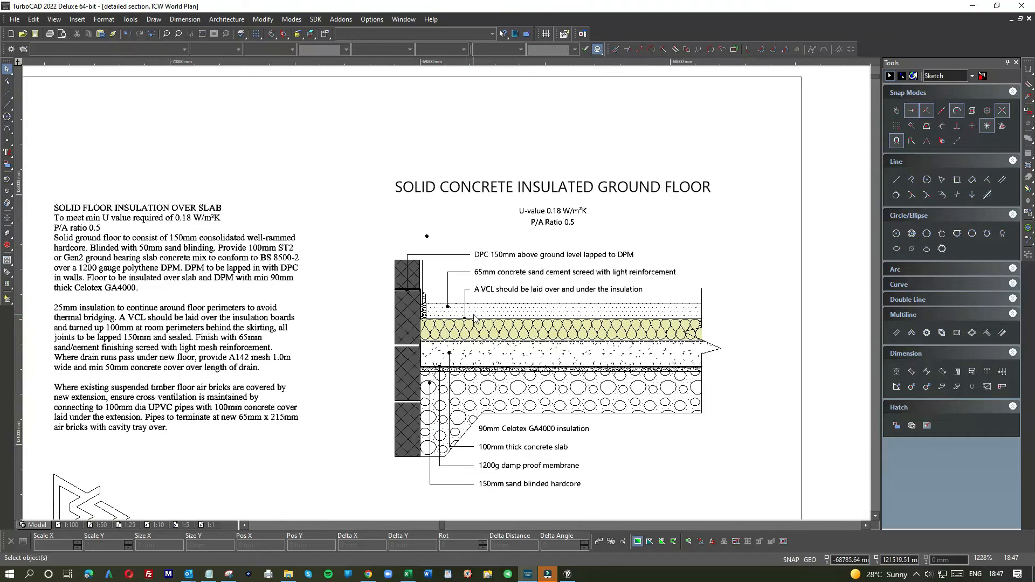
{"action": "left_click", "coordinate": [419, 225]}
{"action": "left_click", "coordinate": [421, 226]}
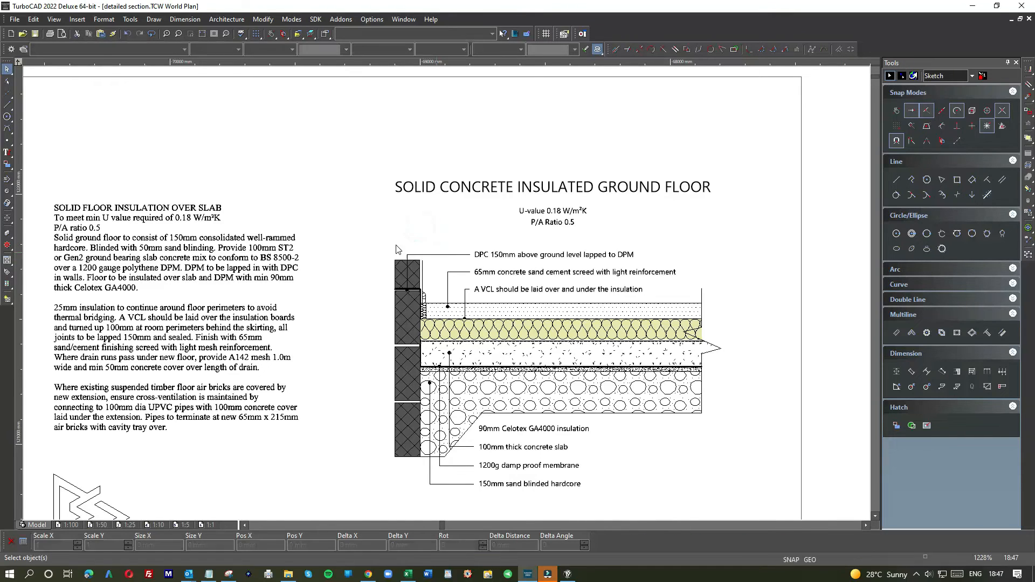
Copy the underline and quartered-circle symbol from the DOUBLE BLOCK FULL FILL CAVITY WALL title to the ground floor section's title
{"action": "scroll", "coordinate": [397, 249], "scroll_direction": "down", "scroll_amount": 5}
{"action": "scroll", "coordinate": [332, 289], "scroll_direction": "up", "scroll_amount": 5}
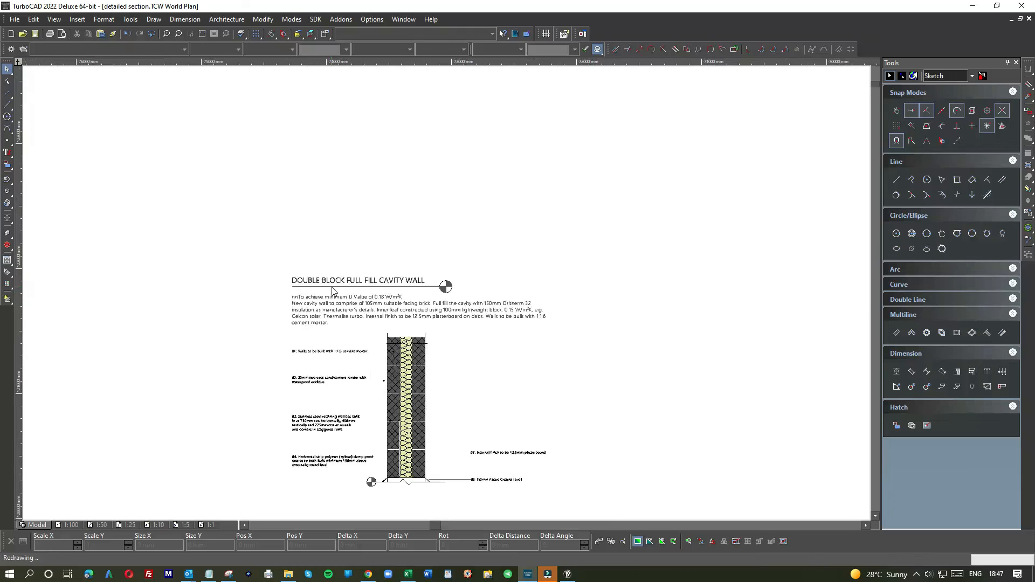
{"action": "left_click", "coordinate": [450, 289]}
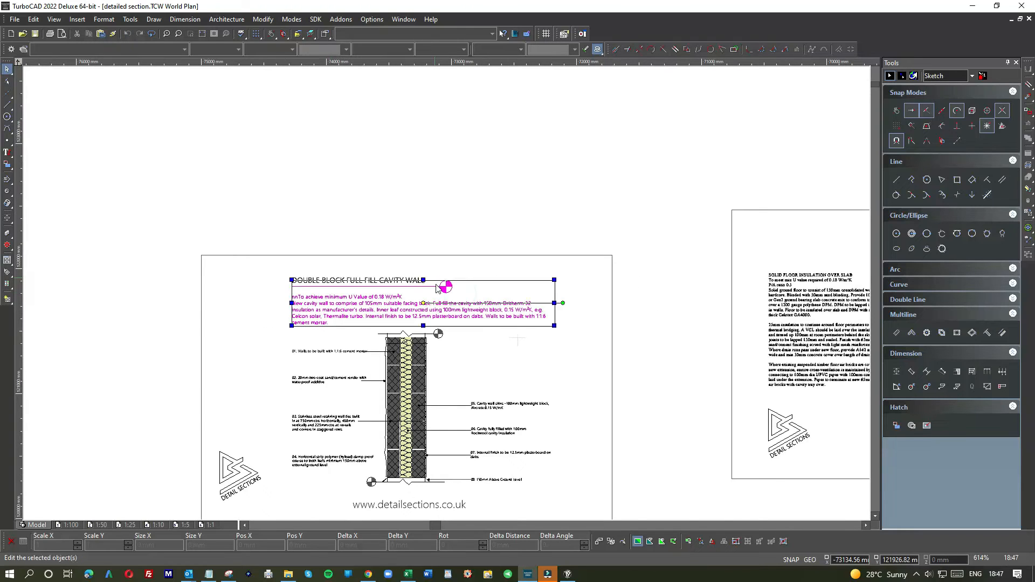
{"action": "left_click", "coordinate": [467, 288]}
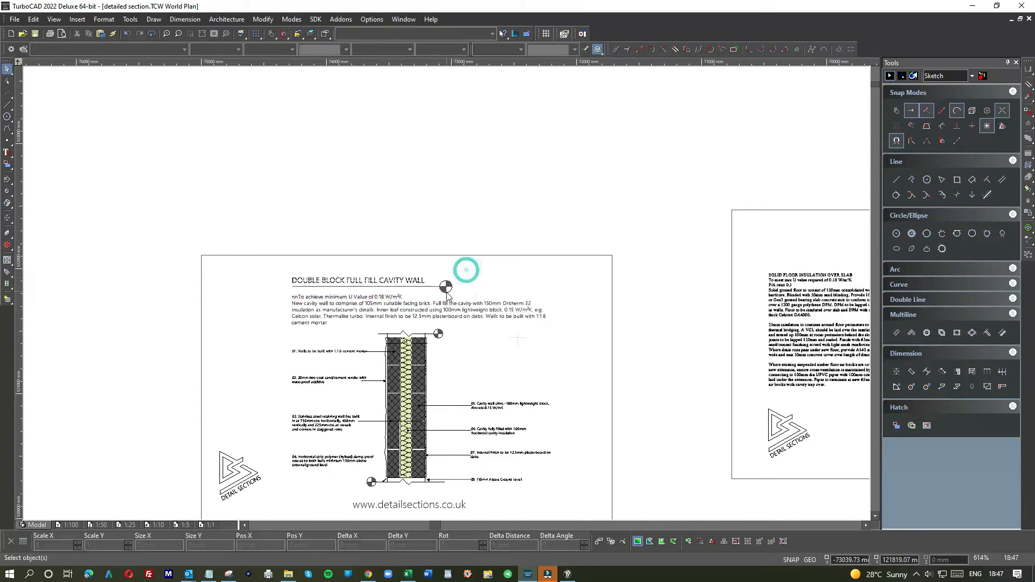
{"action": "left_click", "coordinate": [437, 297]}
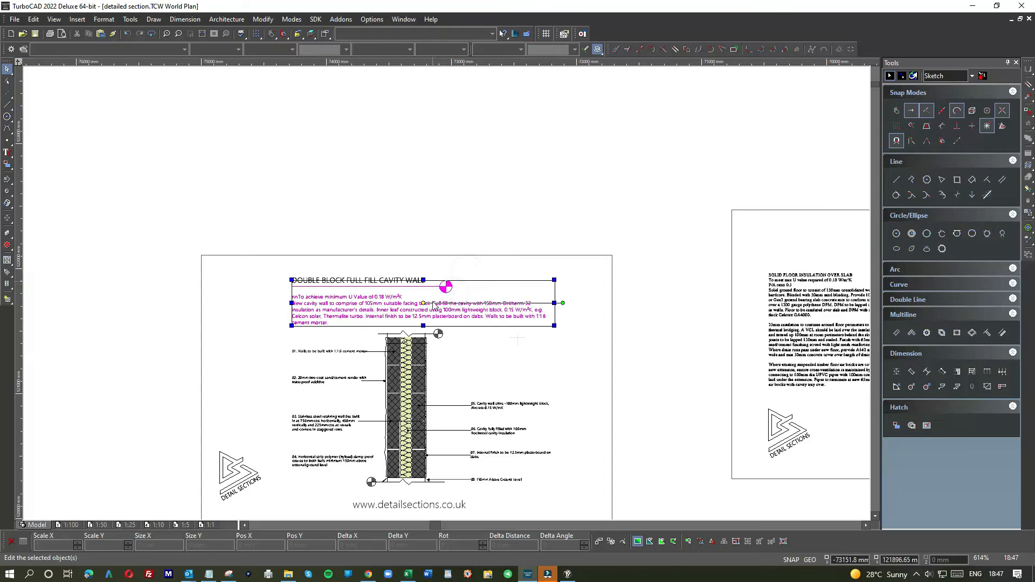
{"action": "left_click", "coordinate": [439, 268]}
{"action": "left_click", "coordinate": [432, 283]}
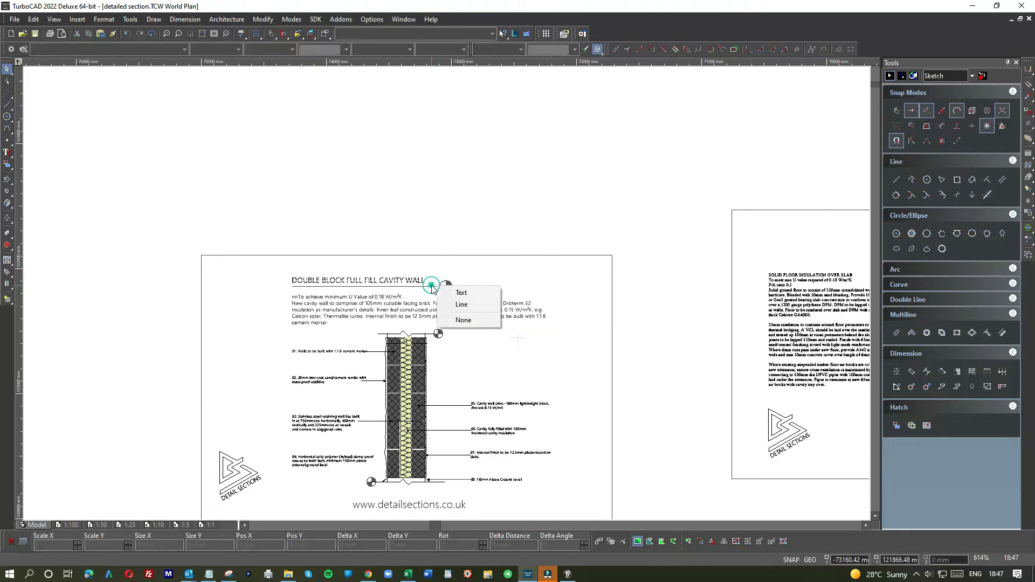
{"action": "scroll", "coordinate": [448, 297], "scroll_direction": "up", "scroll_amount": 5}
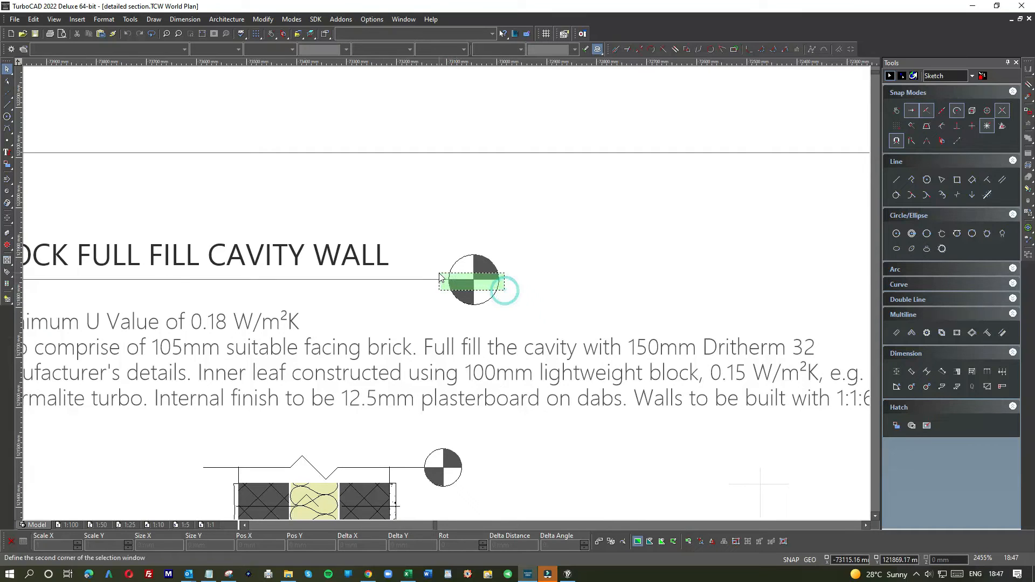
{"action": "left_click", "coordinate": [495, 285]}
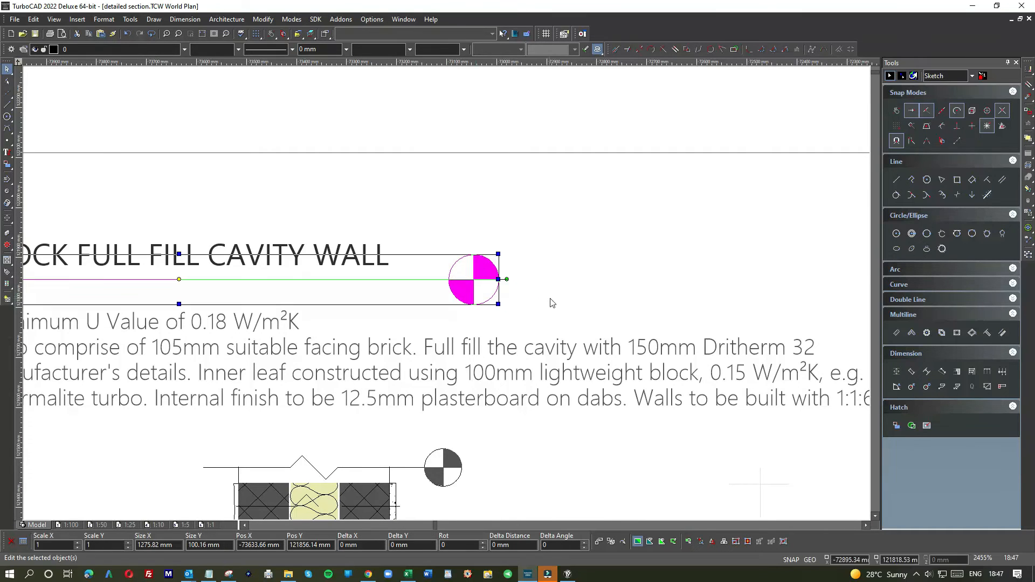
{"action": "scroll", "coordinate": [545, 299], "scroll_direction": "down", "scroll_amount": 7}
{"action": "scroll", "coordinate": [686, 292], "scroll_direction": "up", "scroll_amount": 5}
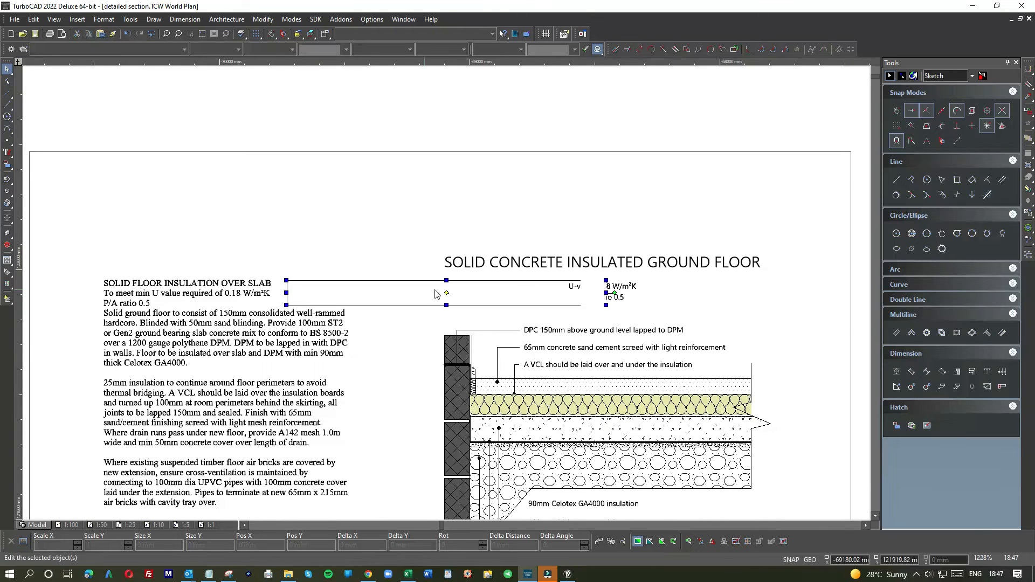
{"action": "left_click_drag", "start_coordinate": [572, 278], "coordinate": [593, 277]}
Position the copied underline directly below the SOLID CONCRETE INSULATED GROUND FLOOR title, with its circle symbol just past the last word
{"action": "scroll", "coordinate": [448, 294], "scroll_direction": "down", "scroll_amount": 2}
{"action": "scroll", "coordinate": [448, 294], "scroll_direction": "down", "scroll_amount": 2}
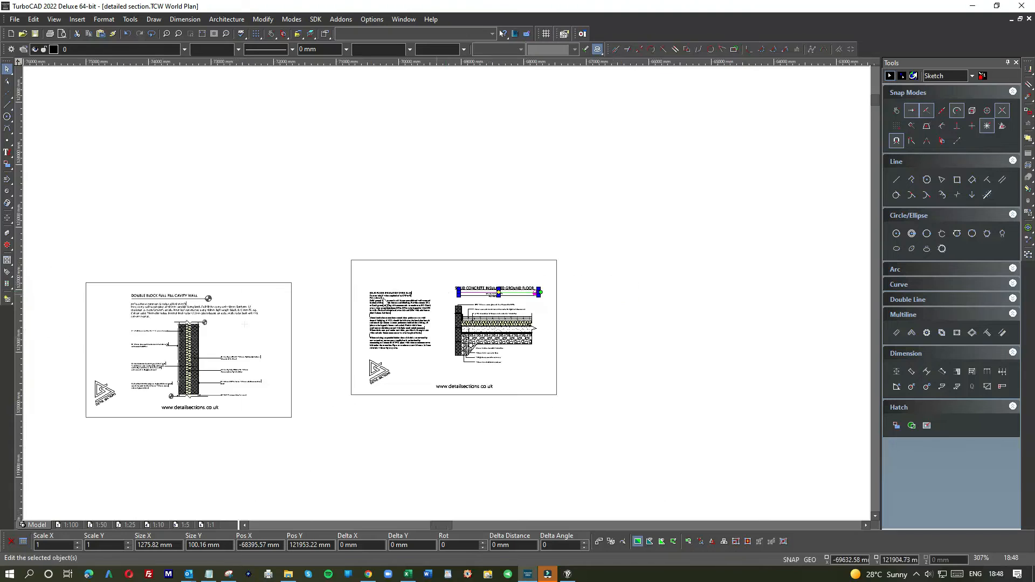
{"action": "scroll", "coordinate": [497, 293], "scroll_direction": "up", "scroll_amount": 4}
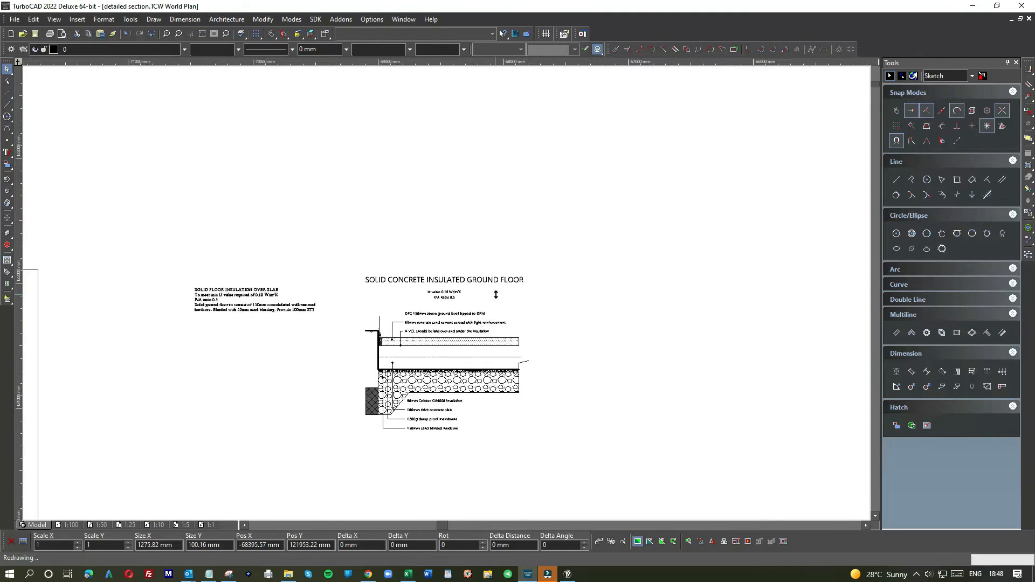
{"action": "left_click_drag", "start_coordinate": [519, 281], "coordinate": [540, 271]}
{"action": "left_click", "coordinate": [481, 231]}
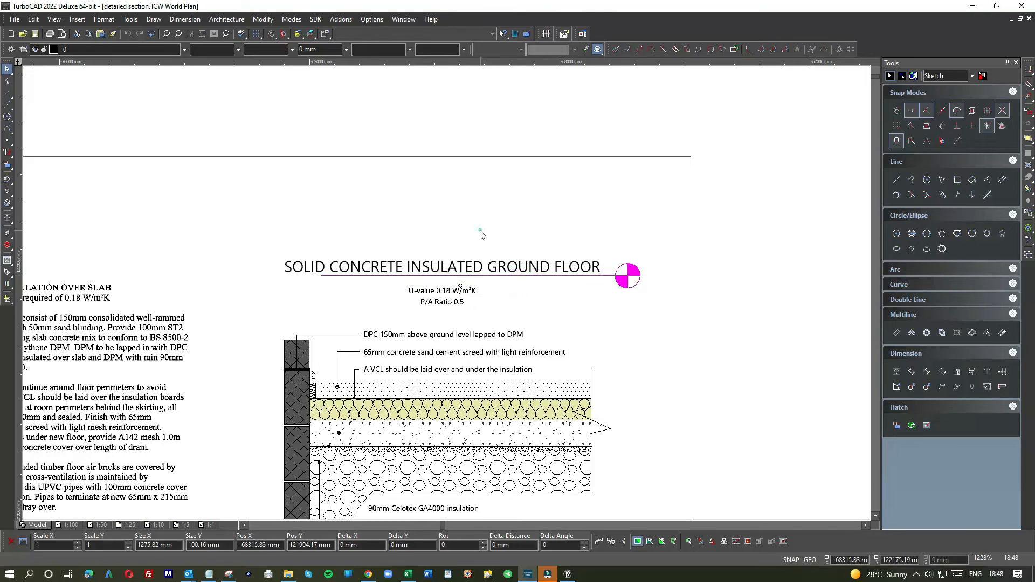
Extend the ground floor title's underline so it starts just before the first letter of SOLID
{"action": "left_click", "coordinate": [333, 279]}
{"action": "left_click", "coordinate": [358, 298]}
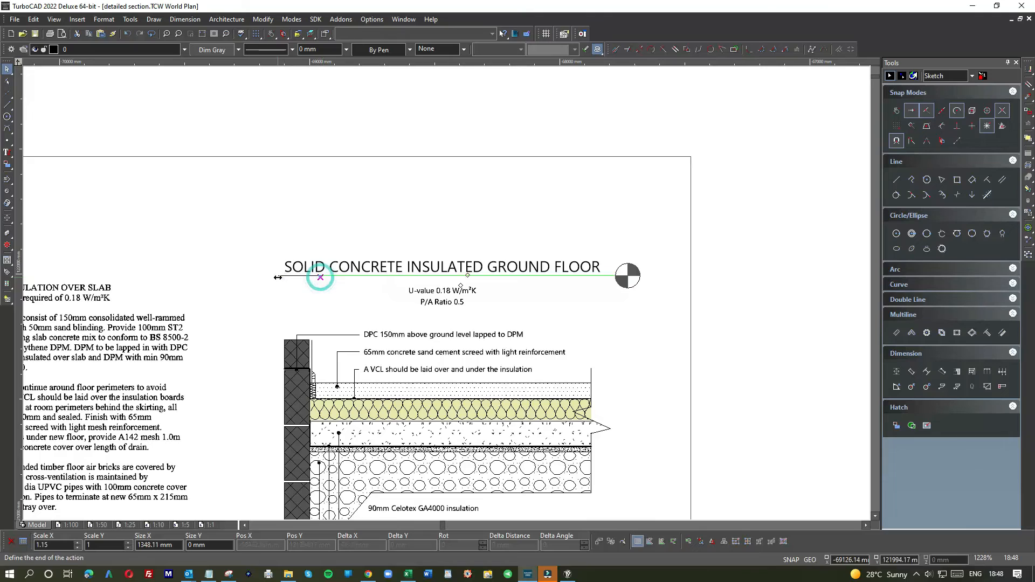
{"action": "left_click", "coordinate": [308, 242]}
{"action": "scroll", "coordinate": [272, 285], "scroll_direction": "up", "scroll_amount": 4}
{"action": "left_click", "coordinate": [459, 295]}
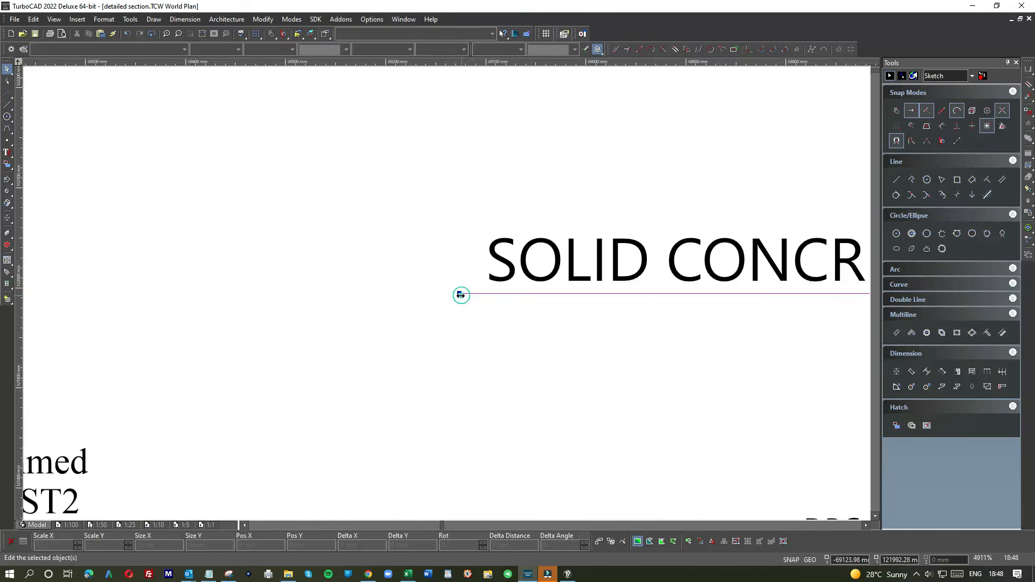
{"action": "left_click", "coordinate": [486, 310]}
{"action": "scroll", "coordinate": [485, 308], "scroll_direction": "down", "scroll_amount": 6}
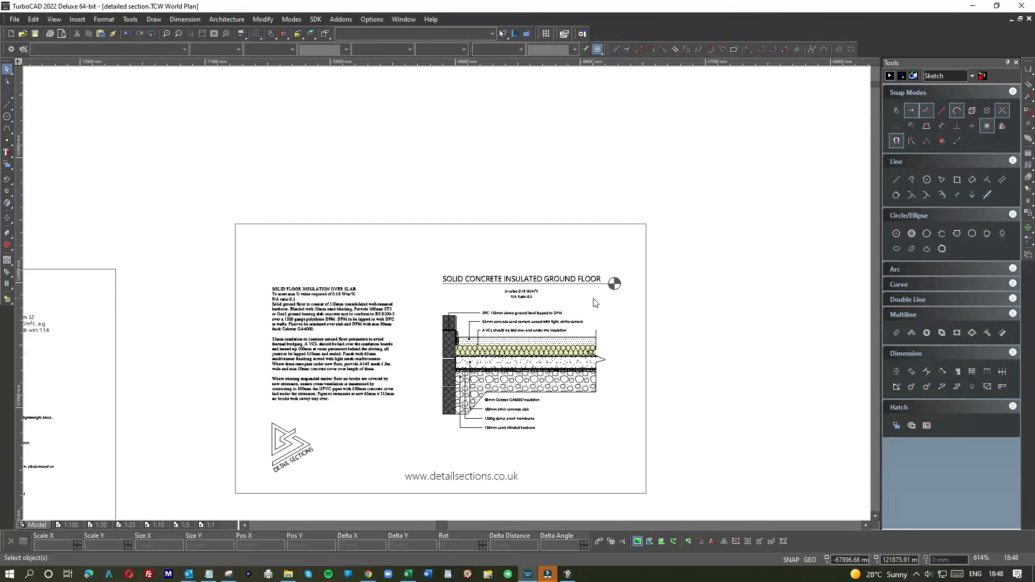
Copy the break line and quartered-circle symbol from the cavity wall's base to just below the ground floor section's wall
{"action": "scroll", "coordinate": [537, 300], "scroll_direction": "down", "scroll_amount": 2}
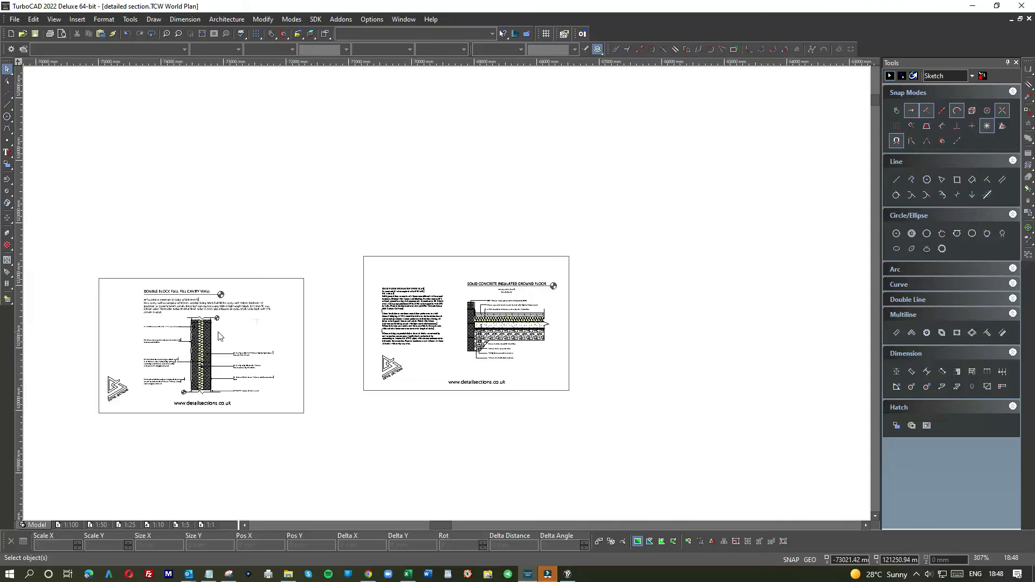
{"action": "scroll", "coordinate": [220, 337], "scroll_direction": "up", "scroll_amount": 2}
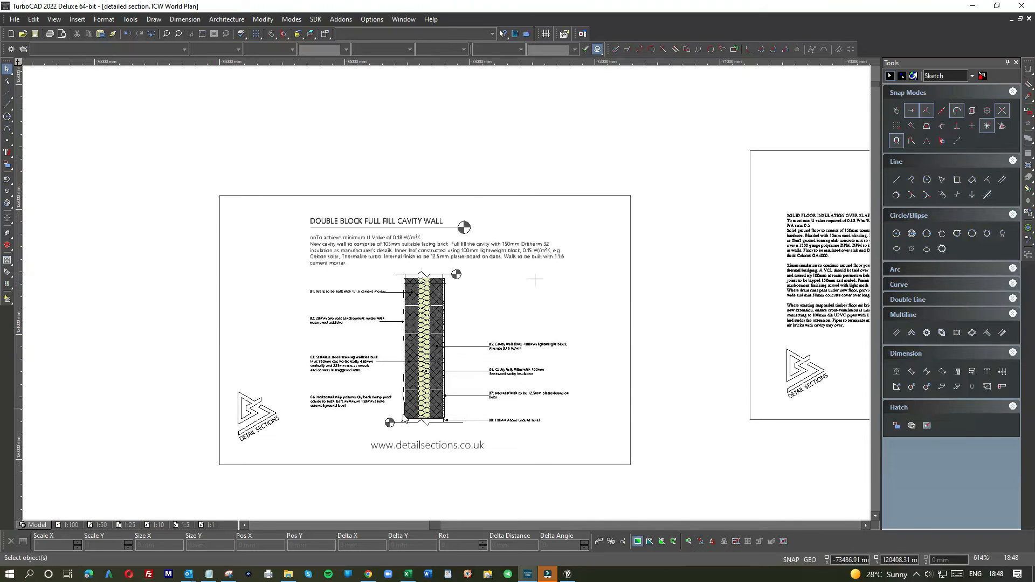
{"action": "scroll", "coordinate": [413, 426], "scroll_direction": "up", "scroll_amount": 2}
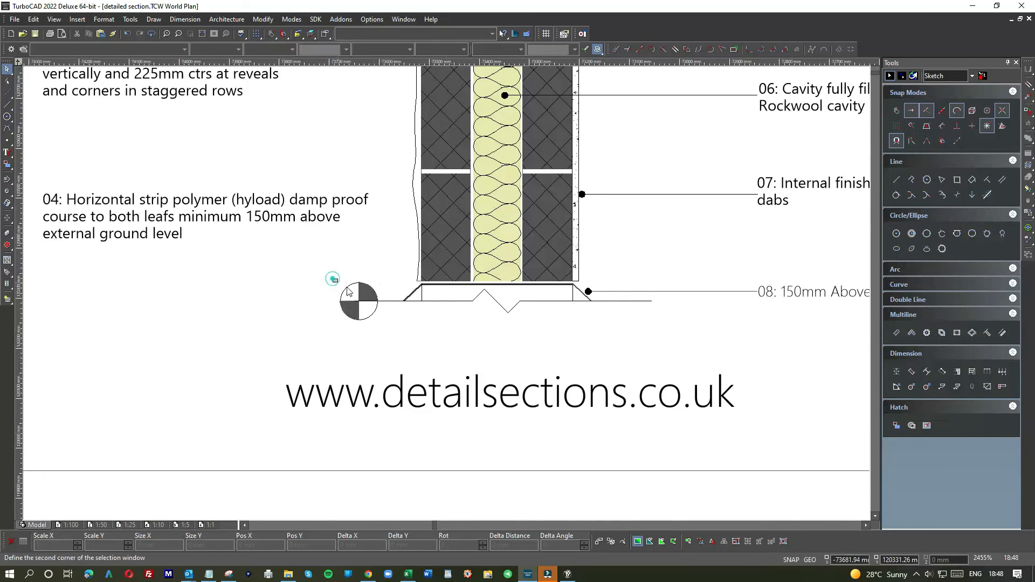
{"action": "left_click", "coordinate": [358, 322]}
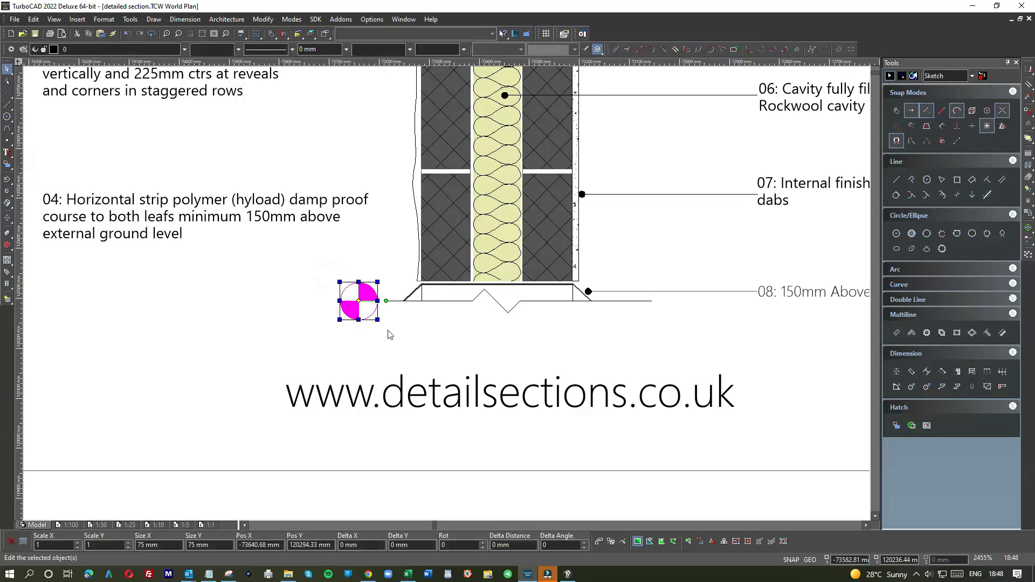
{"action": "left_click_drag", "start_coordinate": [532, 319], "coordinate": [452, 292], "text": "shift"}
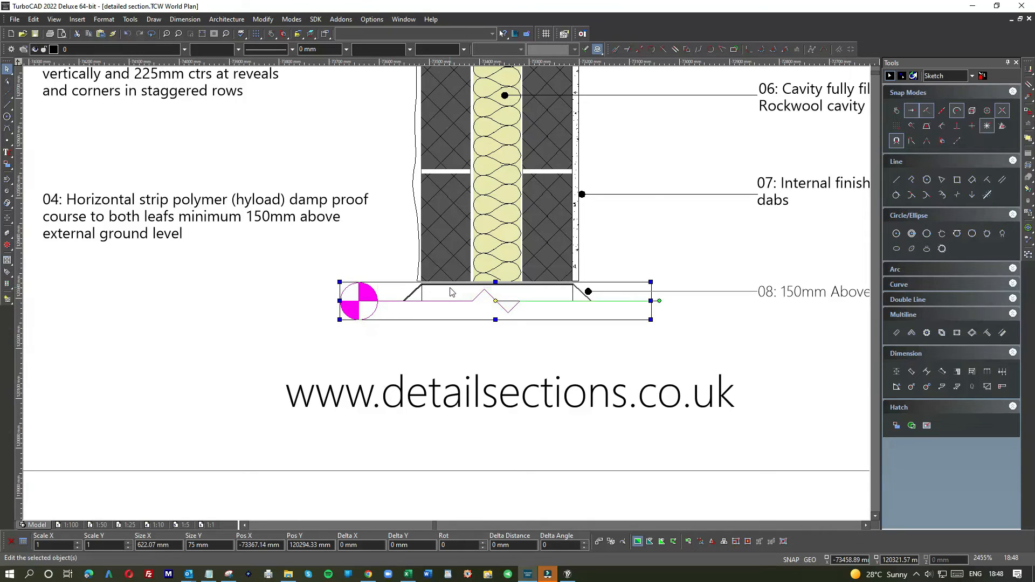
{"action": "scroll", "coordinate": [652, 304], "scroll_direction": "down", "scroll_amount": 3}
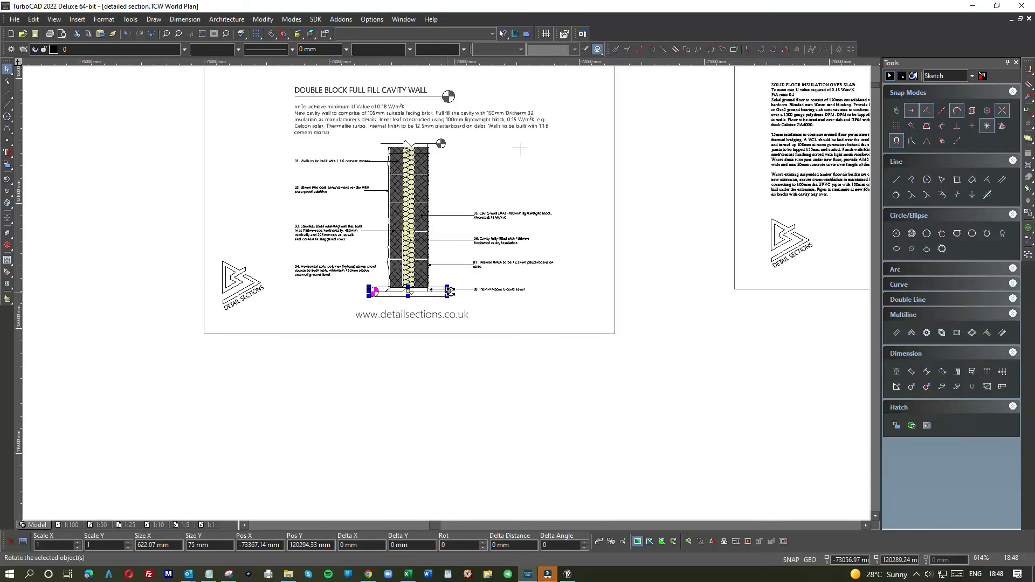
{"action": "scroll", "coordinate": [527, 292], "scroll_direction": "up", "scroll_amount": 2}
{"action": "left_click", "coordinate": [420, 280]}
{"action": "left_click", "coordinate": [445, 294]}
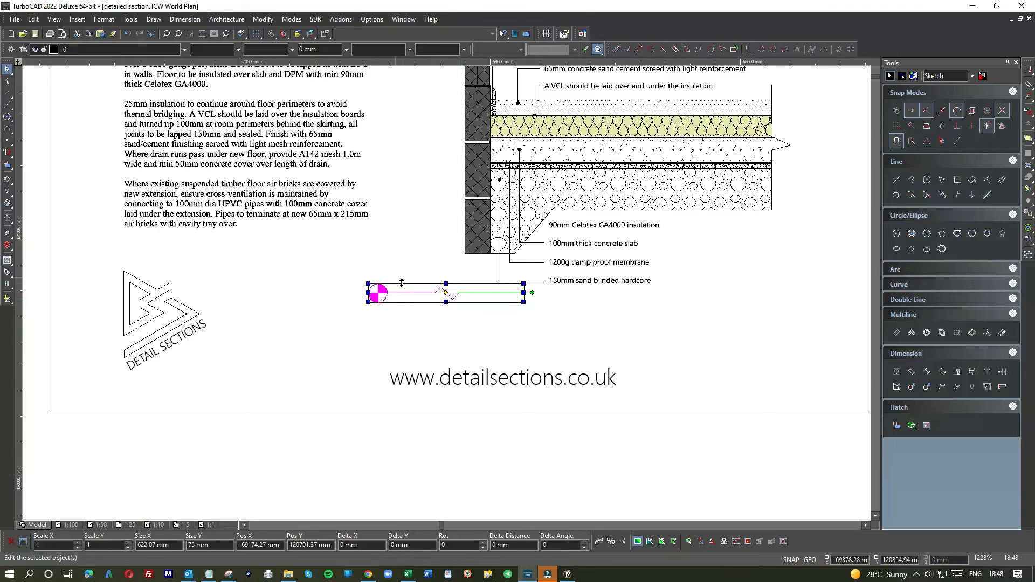
{"action": "left_click_drag", "start_coordinate": [470, 288], "coordinate": [483, 316]}
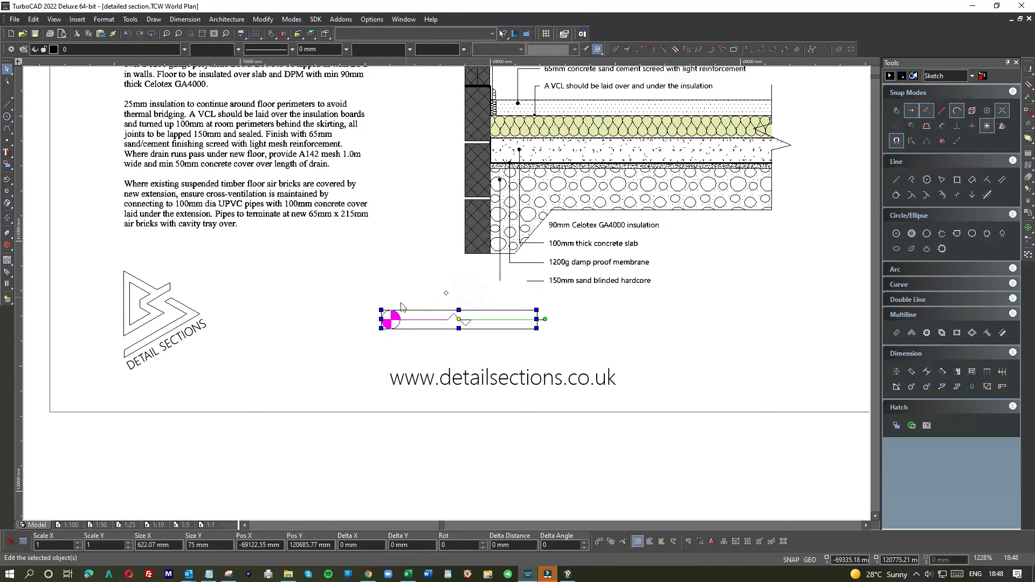
Move the copied quartered-circle symbol away from its break line into the empty space beside the logo
{"action": "left_click", "coordinate": [373, 294]}
{"action": "left_click", "coordinate": [376, 307]}
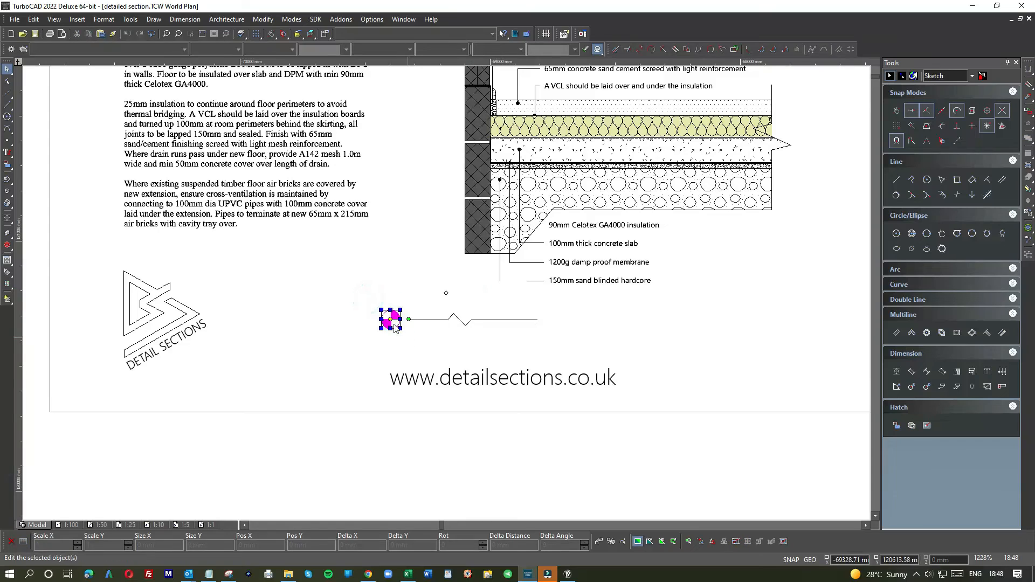
{"action": "left_click", "coordinate": [333, 300]}
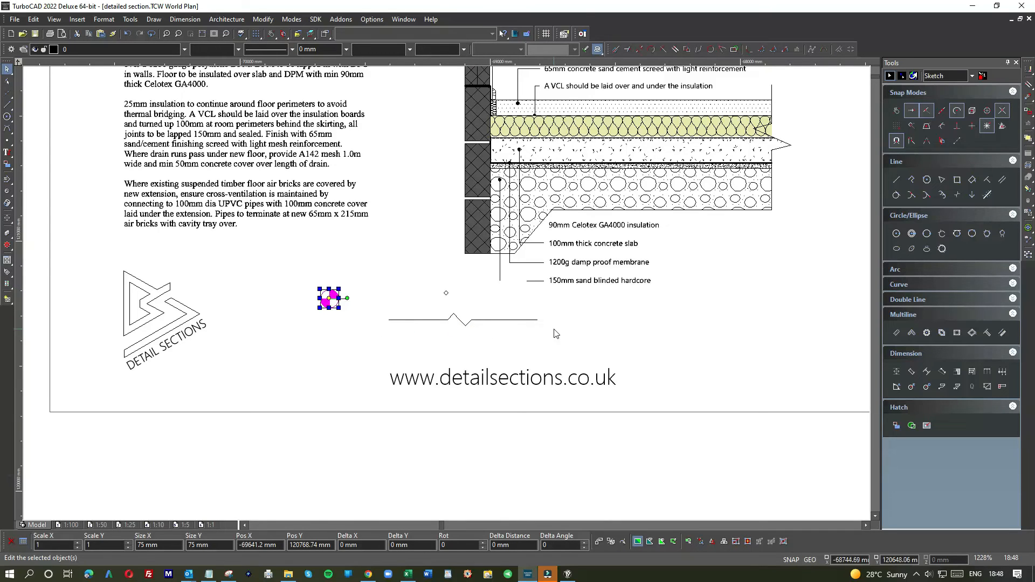
Move the break line directly below the wall's base and shorten its right segment to the 150mm hardcore leader
{"action": "left_click", "coordinate": [462, 321]}
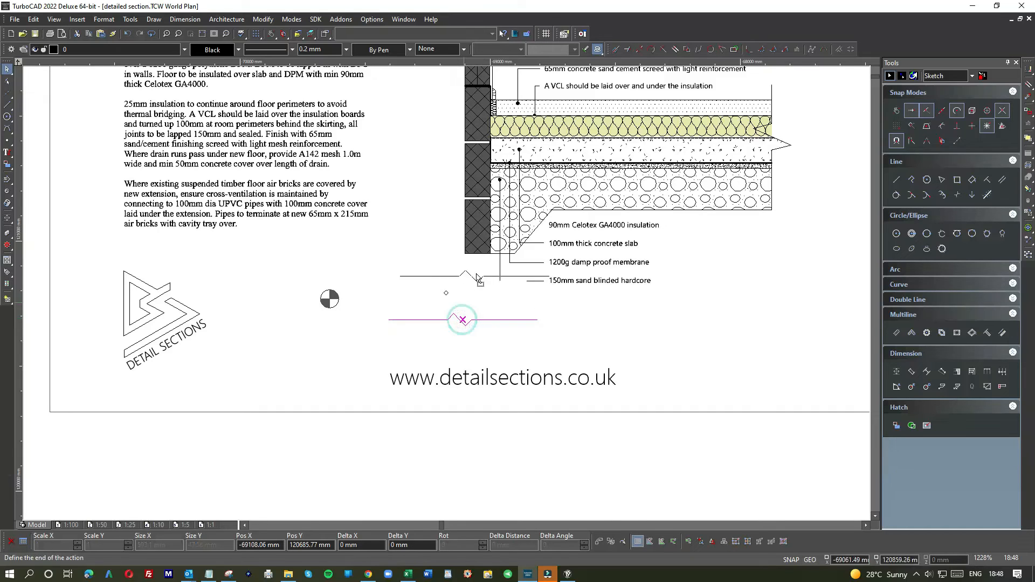
{"action": "left_click", "coordinate": [482, 272]}
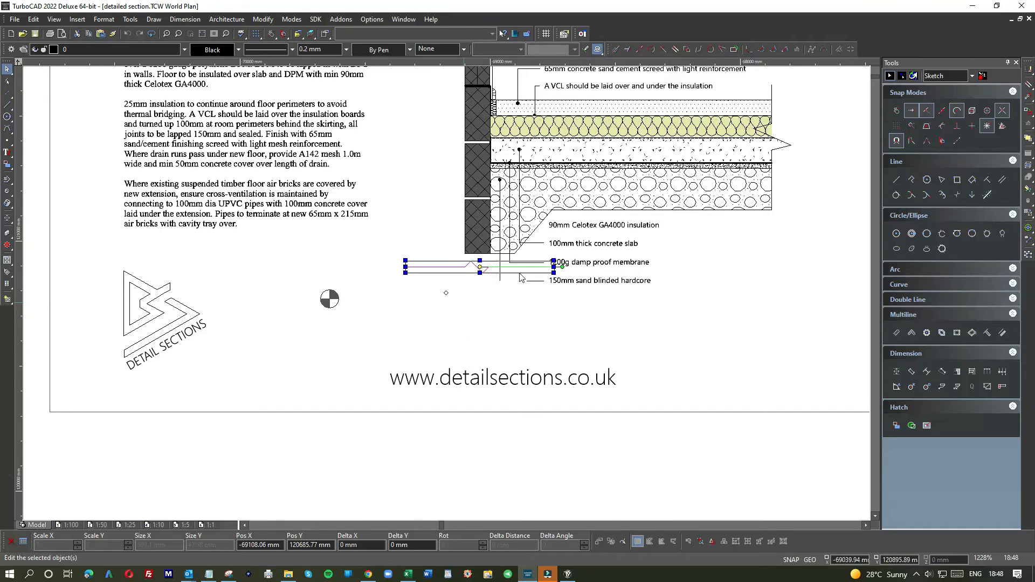
{"action": "left_click", "coordinate": [506, 299]}
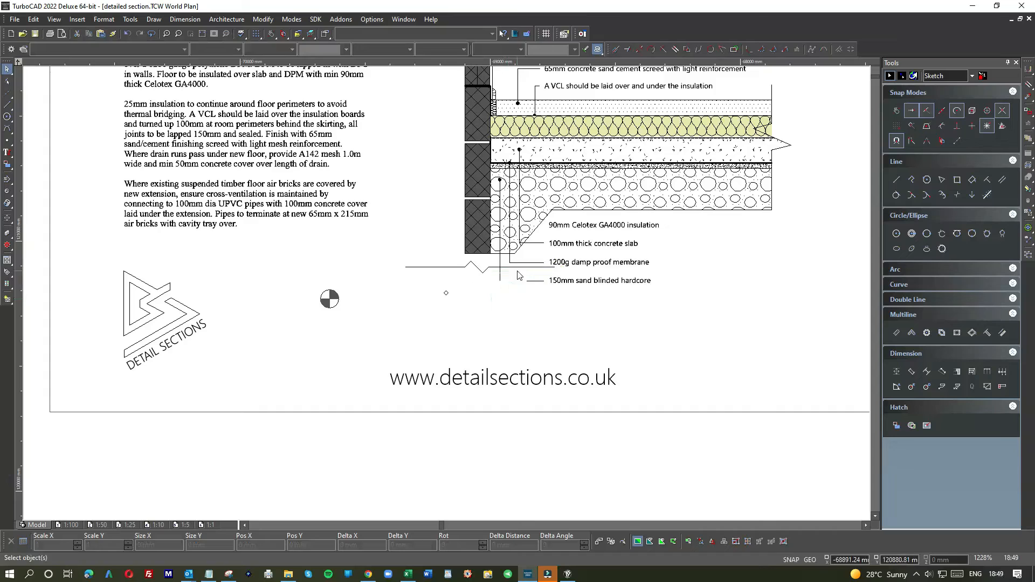
{"action": "left_click", "coordinate": [531, 270]}
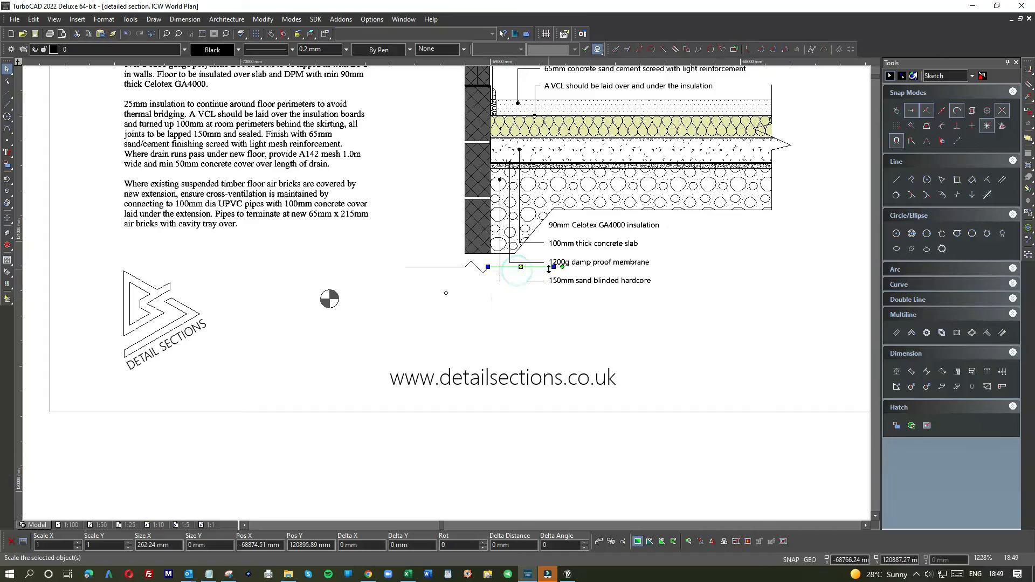
{"action": "left_click", "coordinate": [499, 268]}
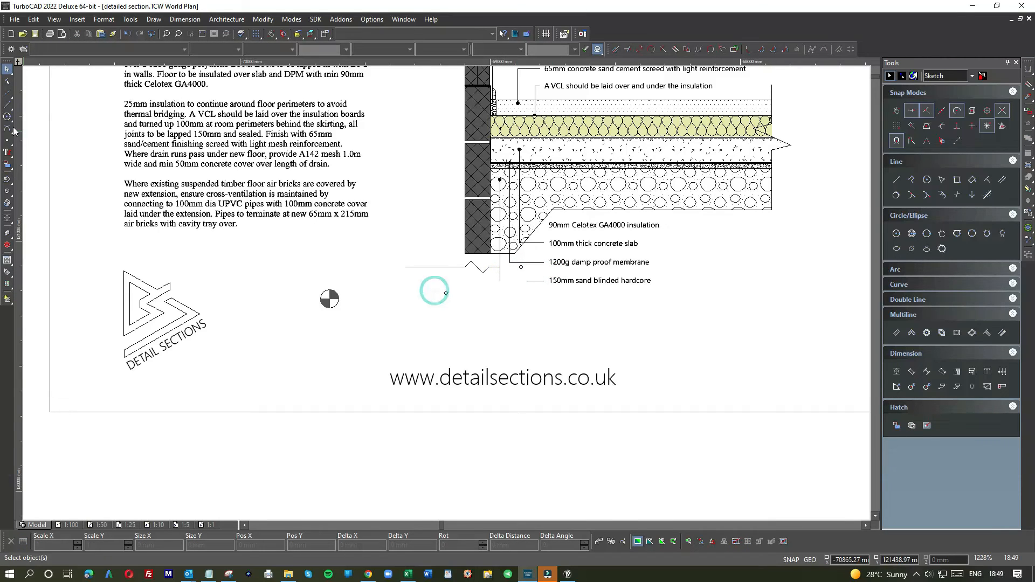
{"action": "left_click", "coordinate": [8, 105]}
{"action": "left_click", "coordinate": [419, 267]}
{"action": "left_click", "coordinate": [419, 299]}
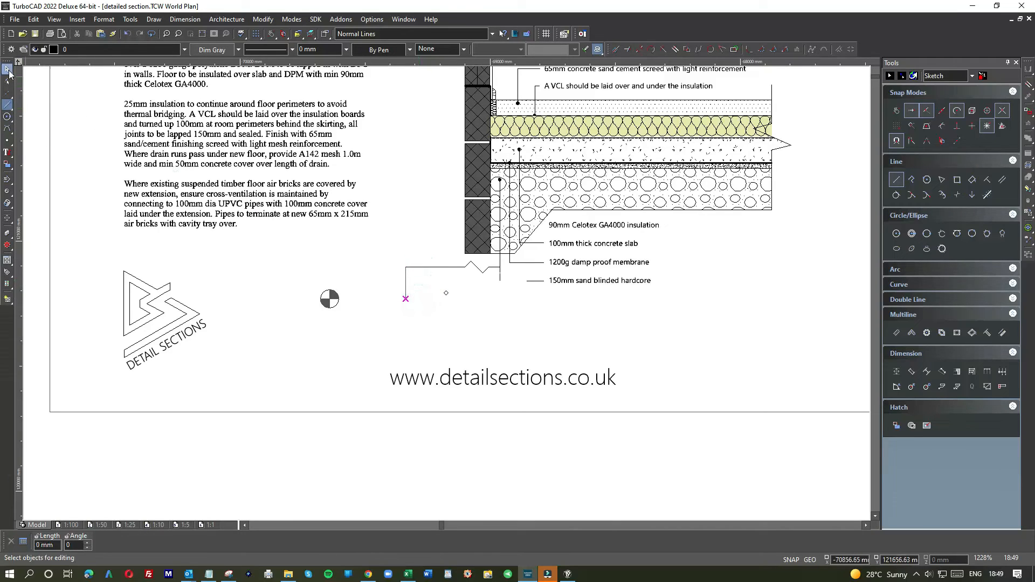
{"action": "key", "text": "space"}
{"action": "left_click_drag", "start_coordinate": [419, 282], "coordinate": [394, 282]}
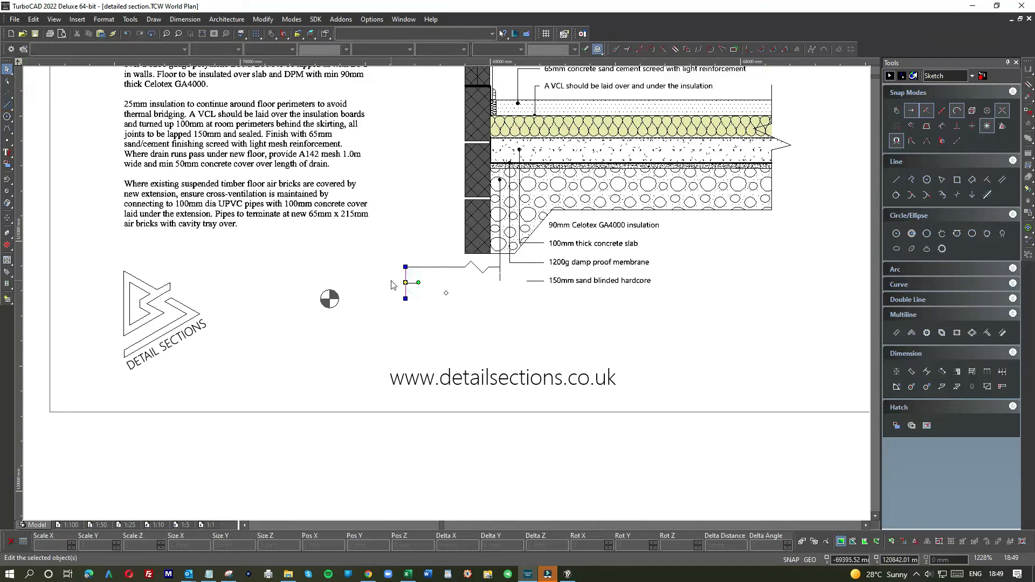
{"action": "key", "text": "Delete"}
Shorten the break line's left segment to about 118 mm and place the quartered-circle symbol against its outer end
{"action": "left_click", "coordinate": [409, 270]}
{"action": "left_click", "coordinate": [404, 267]}
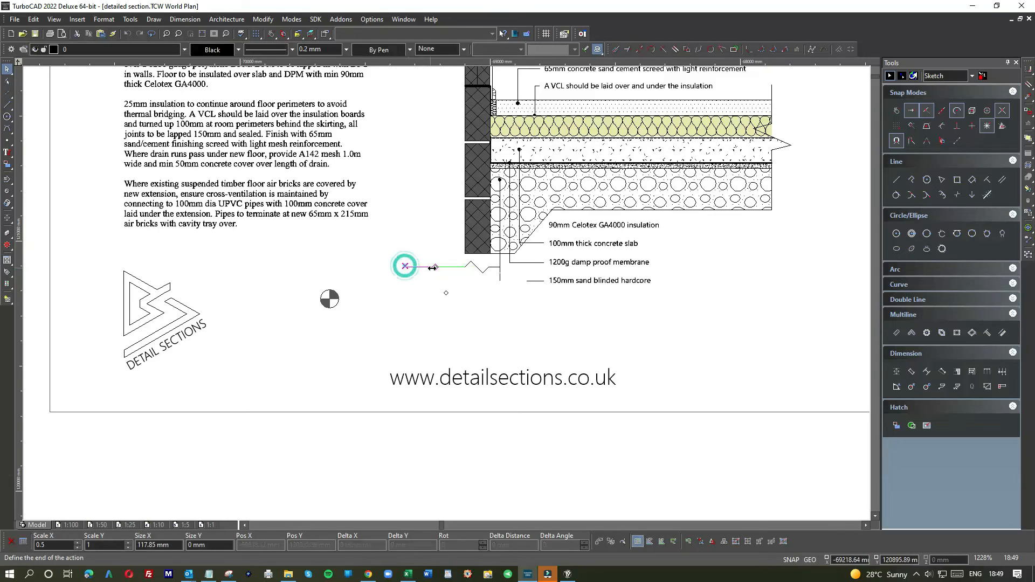
{"action": "mouse_move", "coordinate": [304, 267]}
{"action": "left_mouse_down"}
{"action": "mouse_move", "coordinate": [367, 324]}
{"action": "mouse_move", "coordinate": [405, 273]}
{"action": "mouse_move", "coordinate": [429, 265]}
{"action": "left_mouse_up"}
{"action": "left_click", "coordinate": [430, 264]}
{"action": "left_click", "coordinate": [443, 285]}
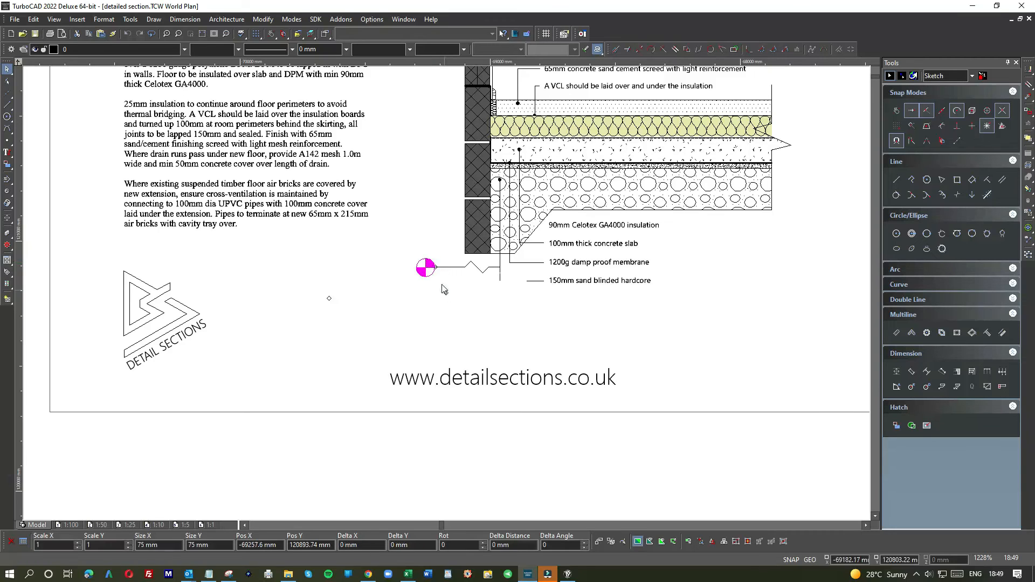
{"action": "scroll", "coordinate": [422, 272], "scroll_direction": "up", "scroll_amount": 2}
{"action": "mouse_move", "coordinate": [399, 232]}
{"action": "left_mouse_down"}
{"action": "mouse_move", "coordinate": [515, 291]}
{"action": "mouse_move", "coordinate": [515, 277]}
{"action": "mouse_move", "coordinate": [497, 273]}
{"action": "left_mouse_up"}
{"action": "scroll", "coordinate": [515, 276], "scroll_direction": "up", "scroll_amount": 1}
{"action": "scroll", "coordinate": [447, 298], "scroll_direction": "up", "scroll_amount": 1}
{"action": "left_click", "coordinate": [608, 292]}
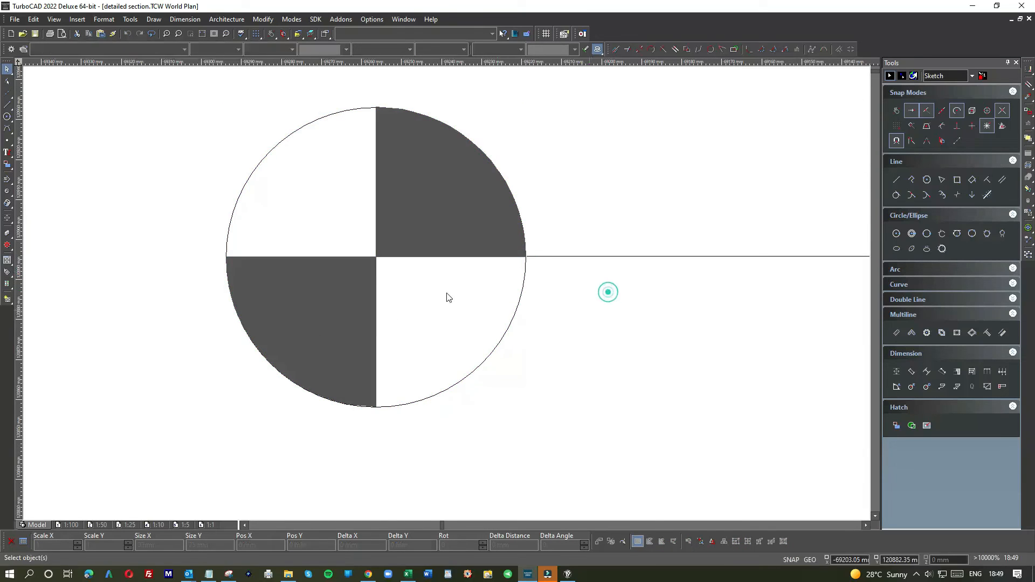
{"action": "scroll", "coordinate": [446, 296], "scroll_direction": "down", "scroll_amount": 5}
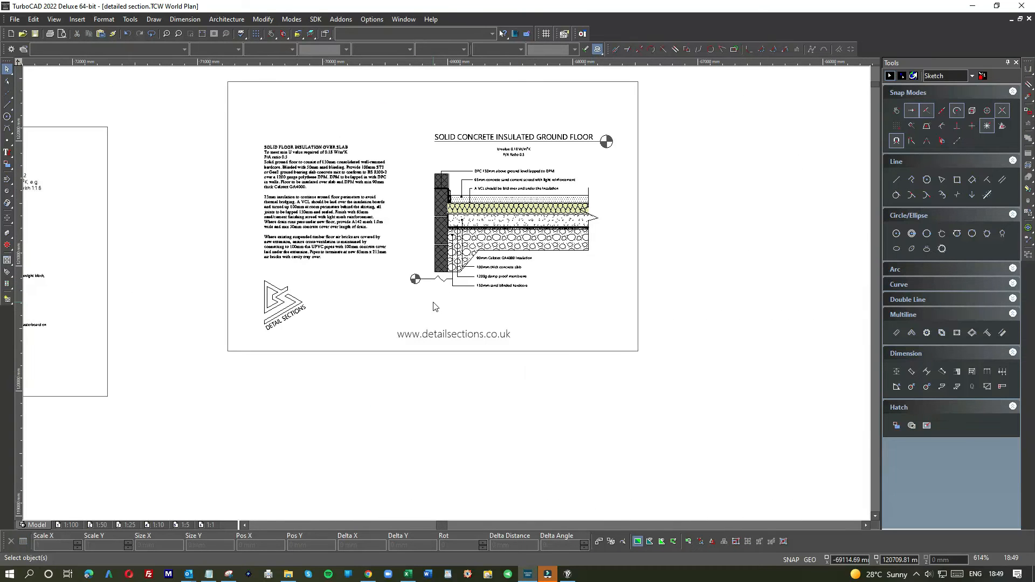
Move the ground floor sheet's DETAIL SECTIONS logo about 34 mm up and 9 mm to the left
{"action": "scroll", "coordinate": [326, 272], "scroll_direction": "down", "scroll_amount": 1}
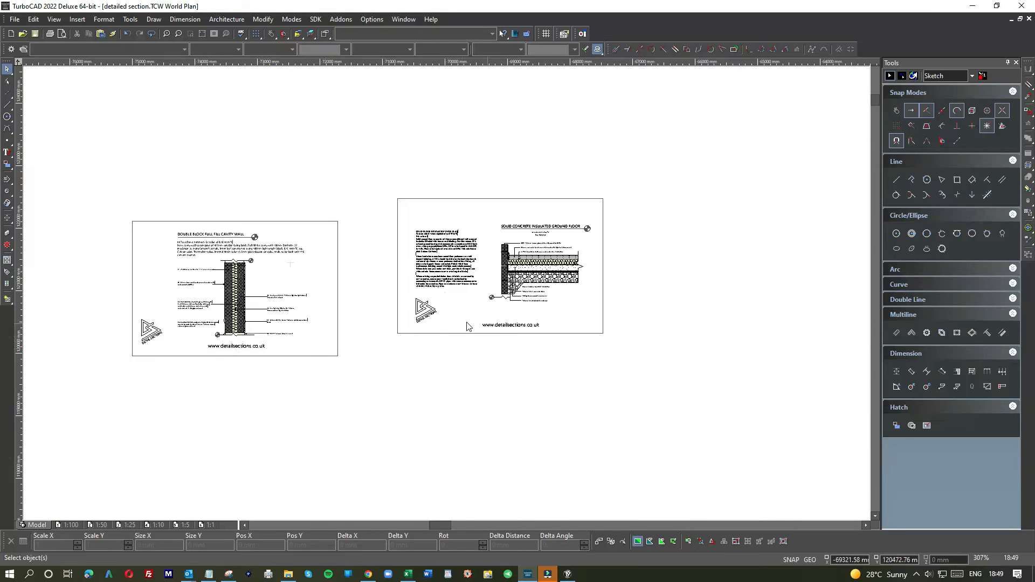
{"action": "scroll", "coordinate": [426, 315], "scroll_direction": "up", "scroll_amount": 1}
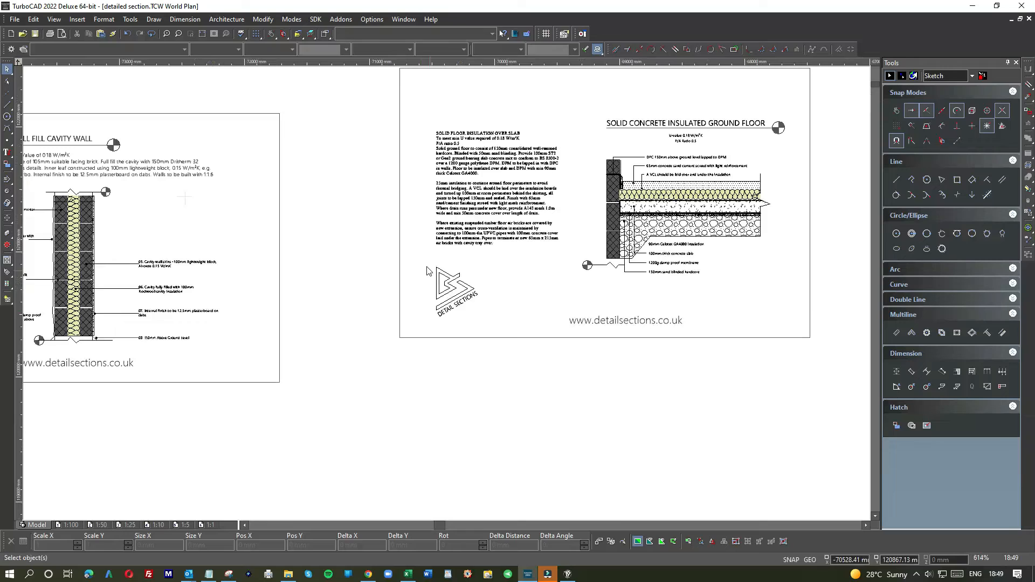
{"action": "left_click_drag", "start_coordinate": [413, 245], "coordinate": [492, 335]}
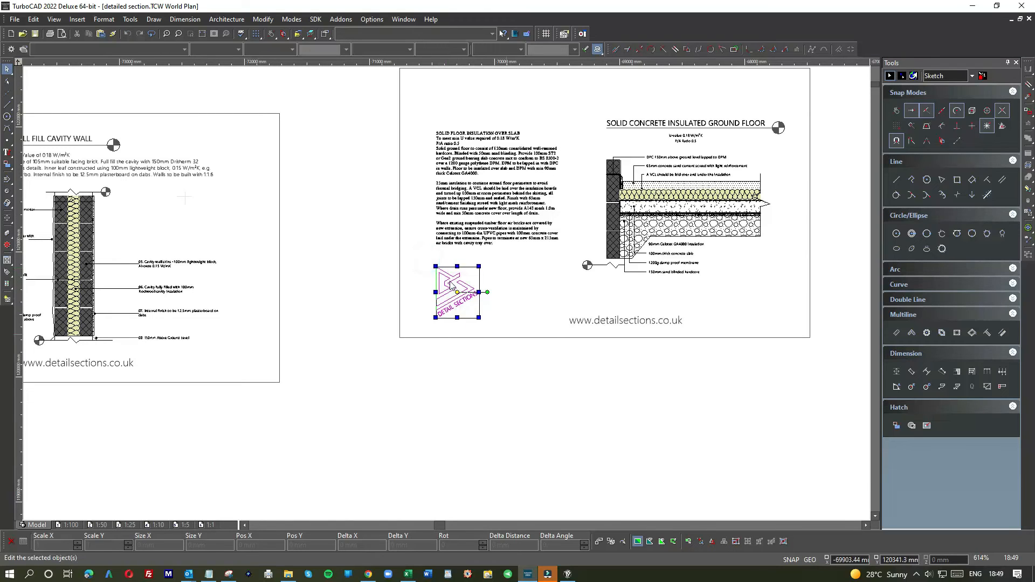
{"action": "left_click_drag", "start_coordinate": [451, 284], "coordinate": [449, 280]}
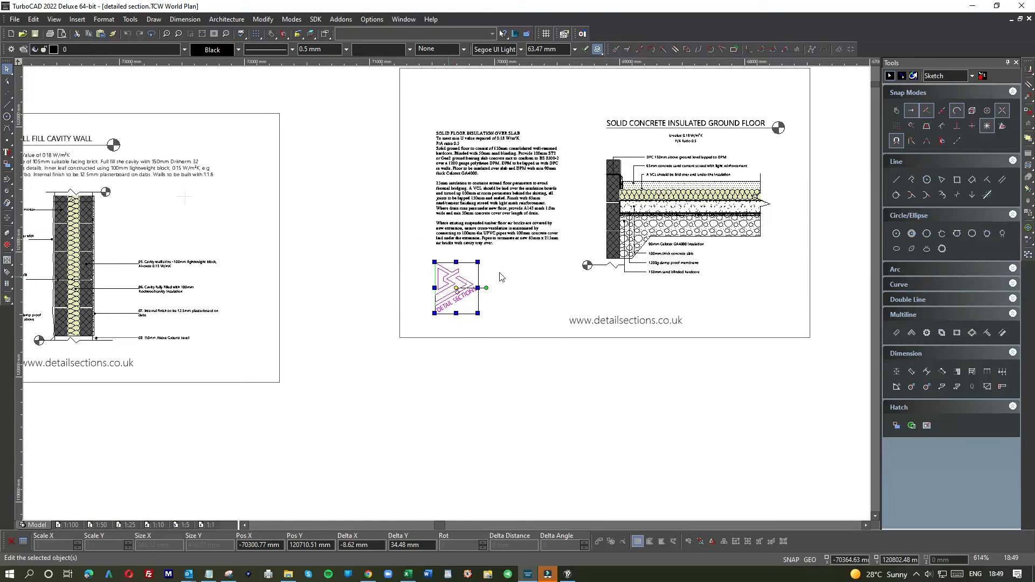
{"action": "left_click", "coordinate": [573, 309]}
Draw a horizontal guide line about 6542 mm long from the cavity wall sheet's top-right corner across the ground floor sheet
{"action": "scroll", "coordinate": [338, 269], "scroll_direction": "down", "scroll_amount": 1}
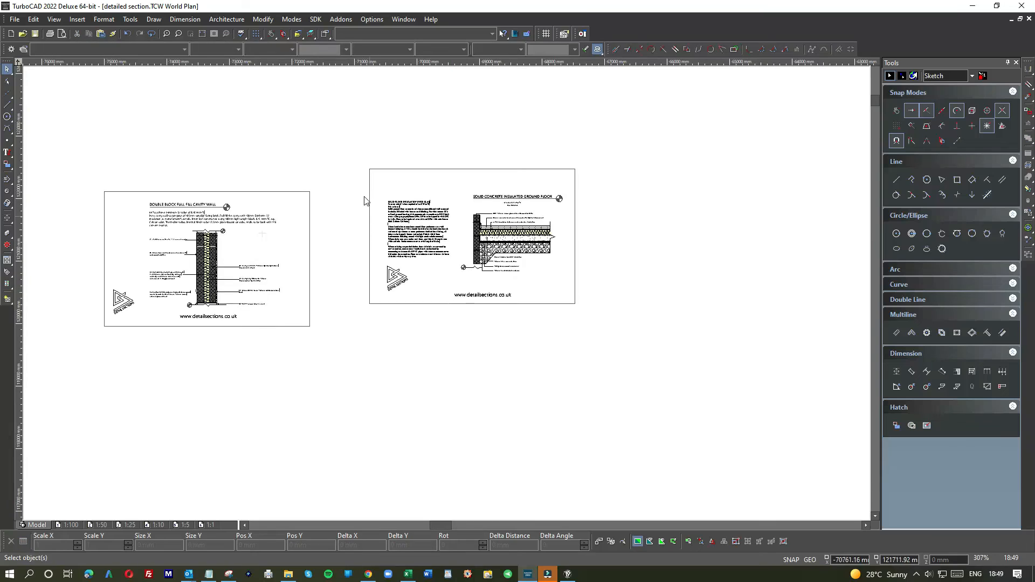
{"action": "left_click", "coordinate": [7, 105]}
{"action": "left_click", "coordinate": [309, 192]}
{"action": "left_click", "coordinate": [719, 192]}
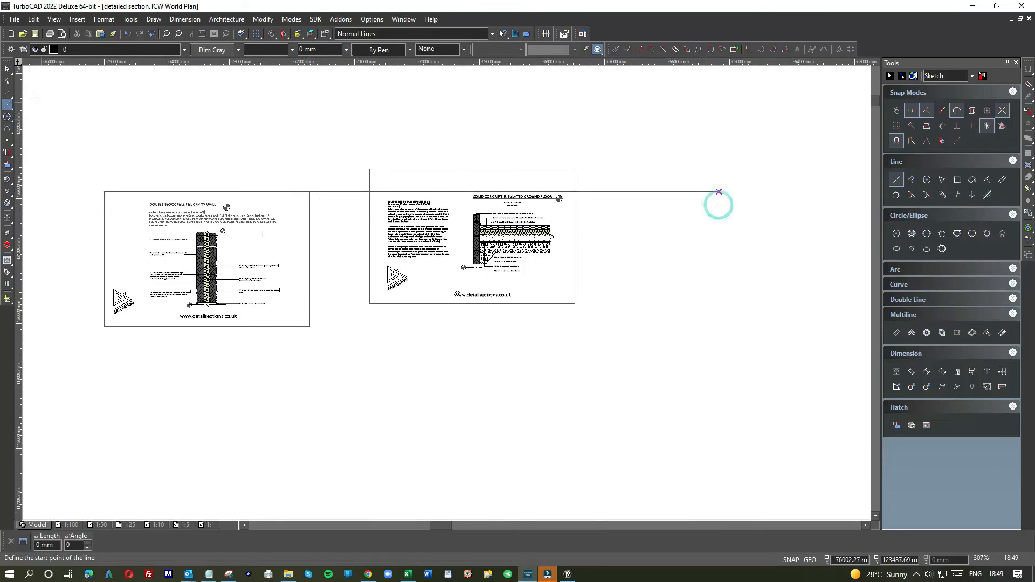
{"action": "key", "text": "Escape"}
Move the whole ground floor sheet onto the guide line, closer to the cavity wall sheet, and delete the guide line
{"action": "left_click_drag", "start_coordinate": [365, 163], "coordinate": [594, 331]}
{"action": "left_click_drag", "start_coordinate": [430, 186], "coordinate": [363, 196]}
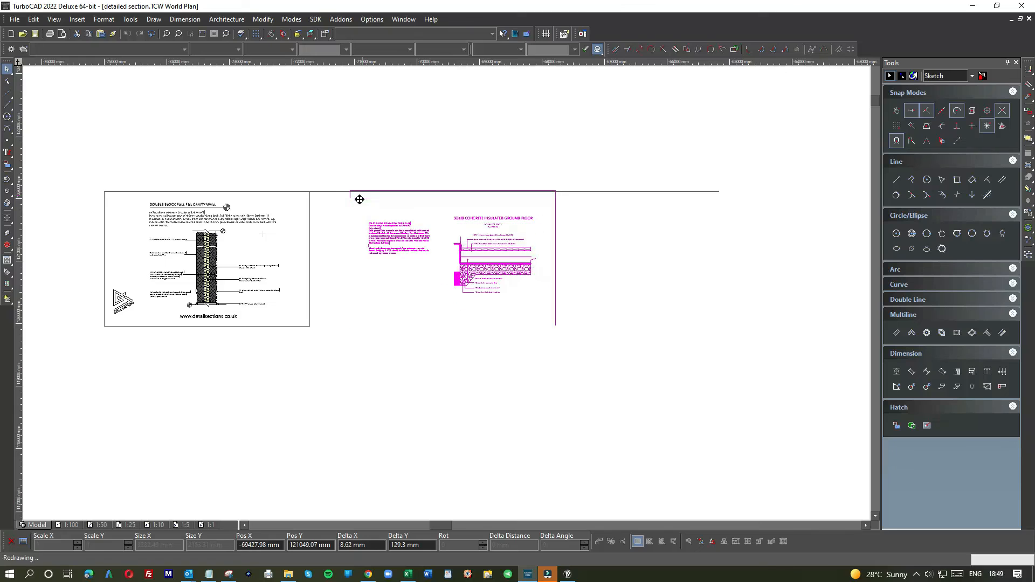
{"action": "scroll", "coordinate": [359, 199], "scroll_direction": "up", "scroll_amount": 1}
{"action": "left_click_drag", "start_coordinate": [451, 304], "coordinate": [451, 257]}
{"action": "scroll", "coordinate": [402, 289], "scroll_direction": "down", "scroll_amount": 1}
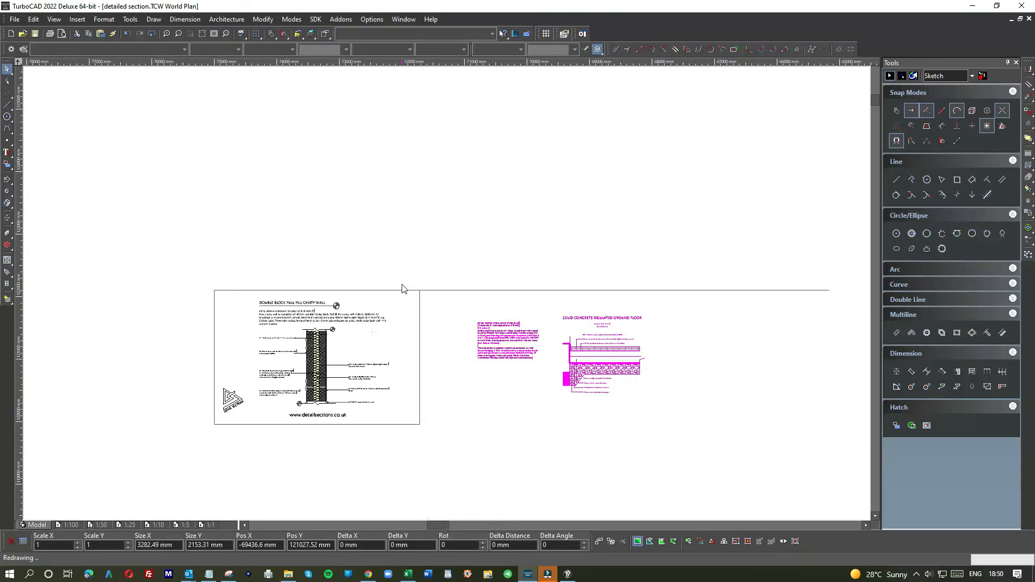
{"action": "left_click", "coordinate": [734, 330]}
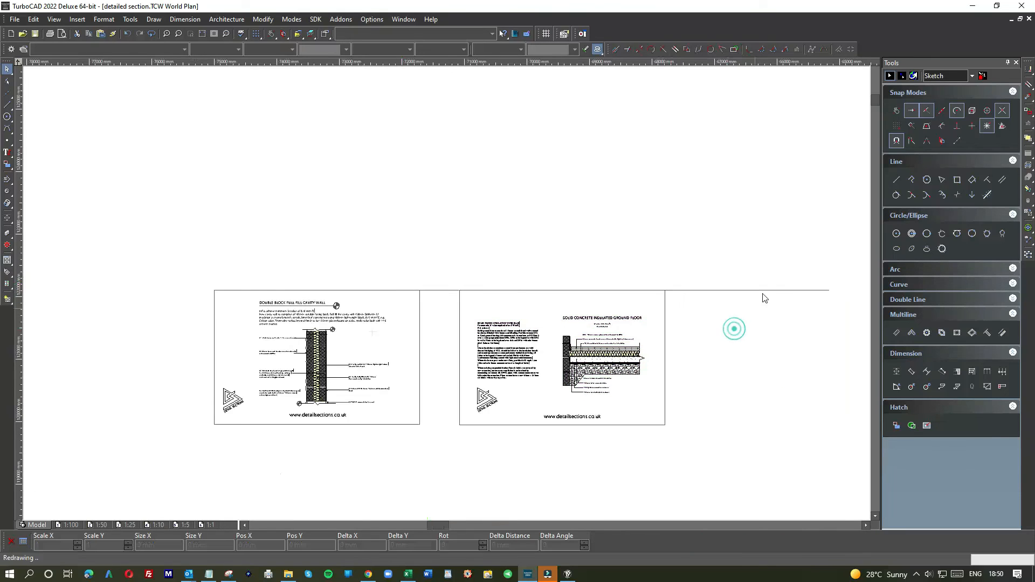
{"action": "left_click", "coordinate": [792, 291]}
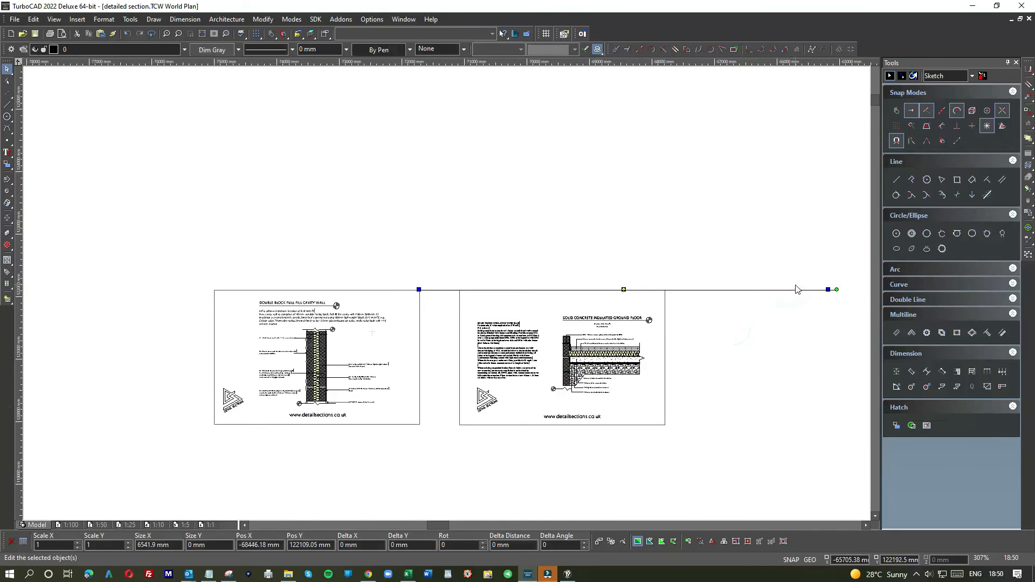
{"action": "key", "text": "Delete"}
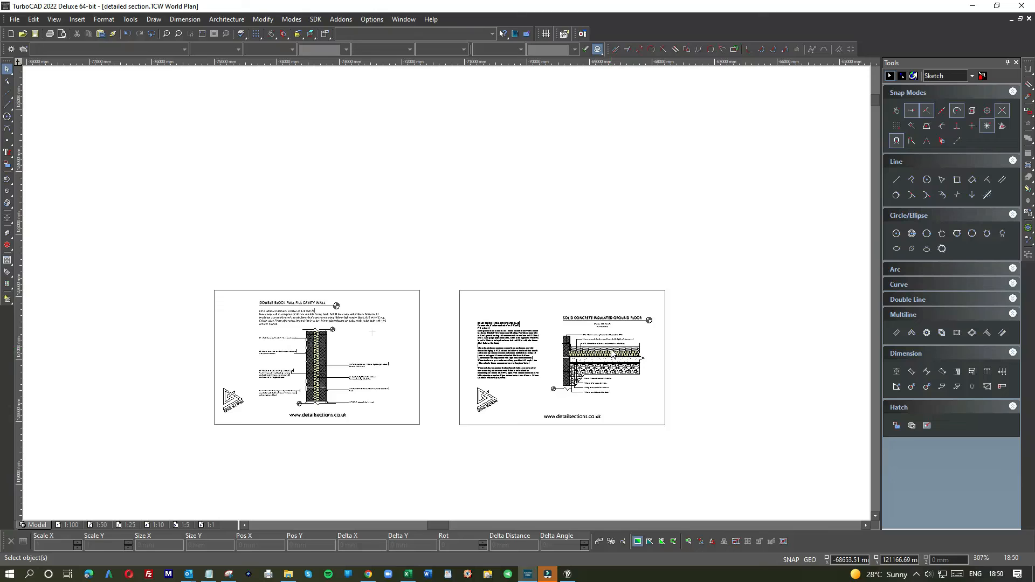
Examine both sheets side by side and compare the ground floor specification note's lettering with the cavity wall note's
{"action": "scroll", "coordinate": [612, 382], "scroll_direction": "up", "scroll_amount": 1}
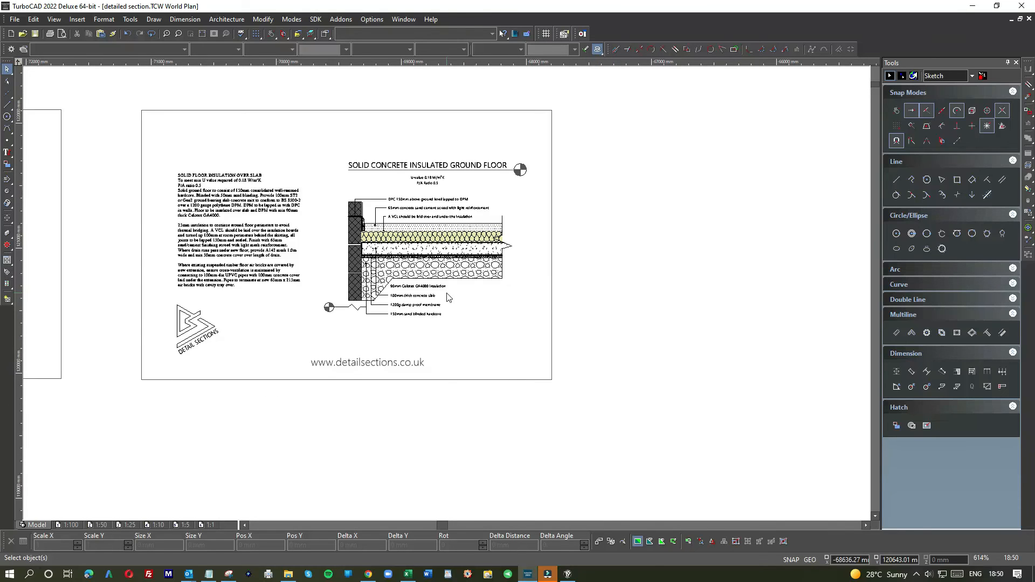
{"action": "scroll", "coordinate": [436, 291], "scroll_direction": "down", "scroll_amount": 1}
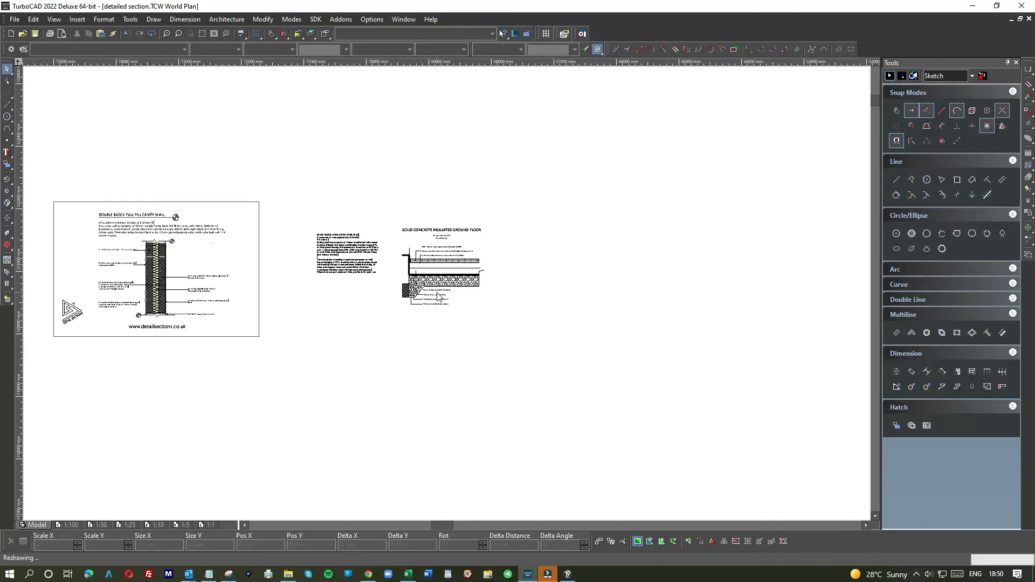
{"action": "left_click", "coordinate": [190, 34]}
{"action": "left_click", "coordinate": [39, 194]}
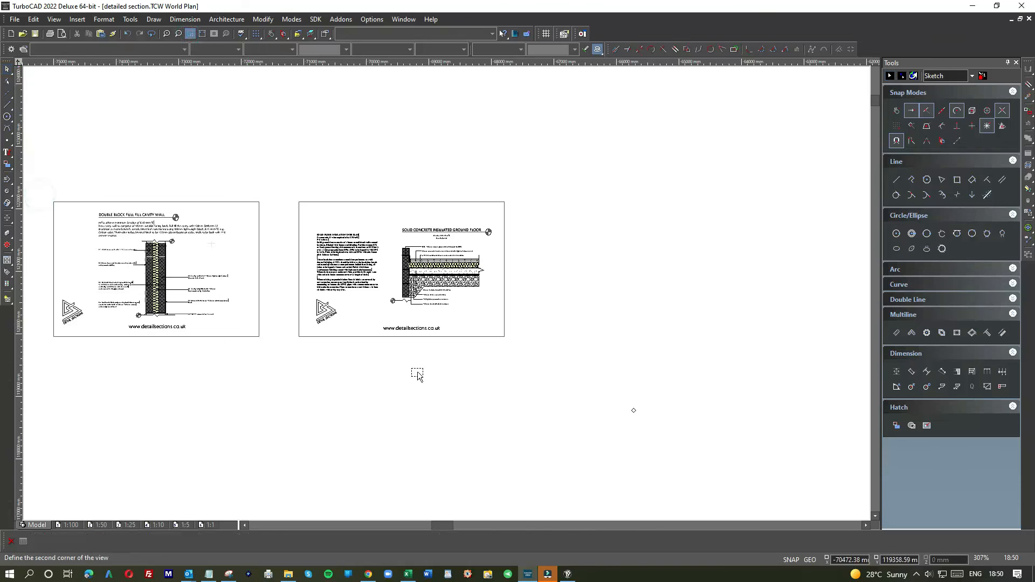
{"action": "left_click", "coordinate": [527, 357]}
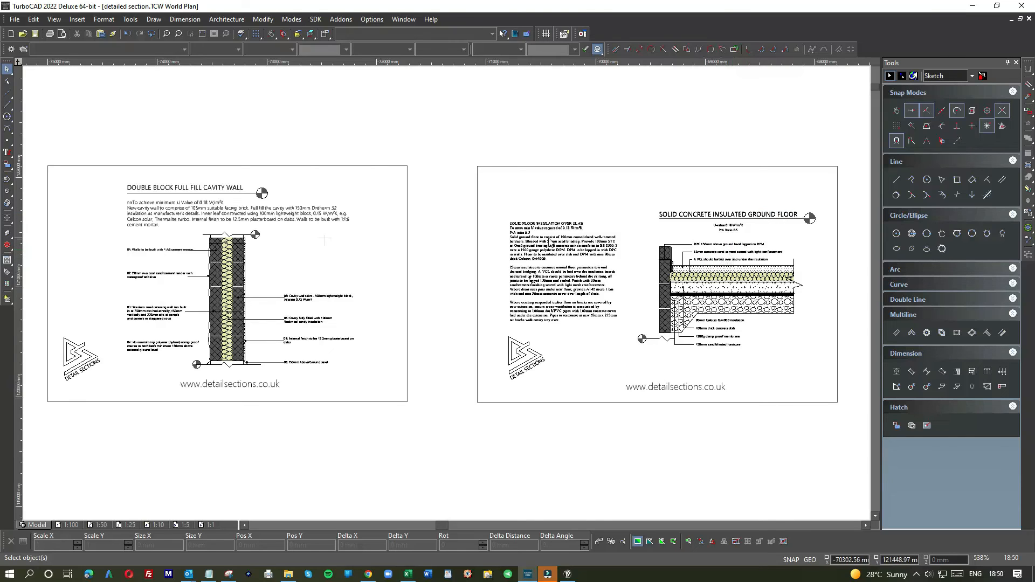
{"action": "scroll", "coordinate": [536, 235], "scroll_direction": "up", "scroll_amount": 3}
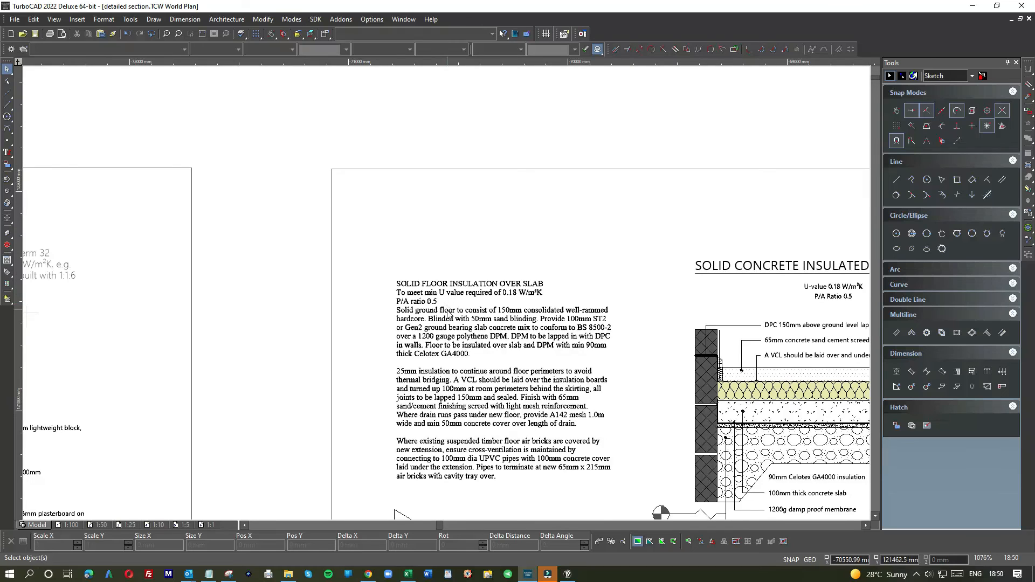
{"action": "left_click", "coordinate": [464, 321]}
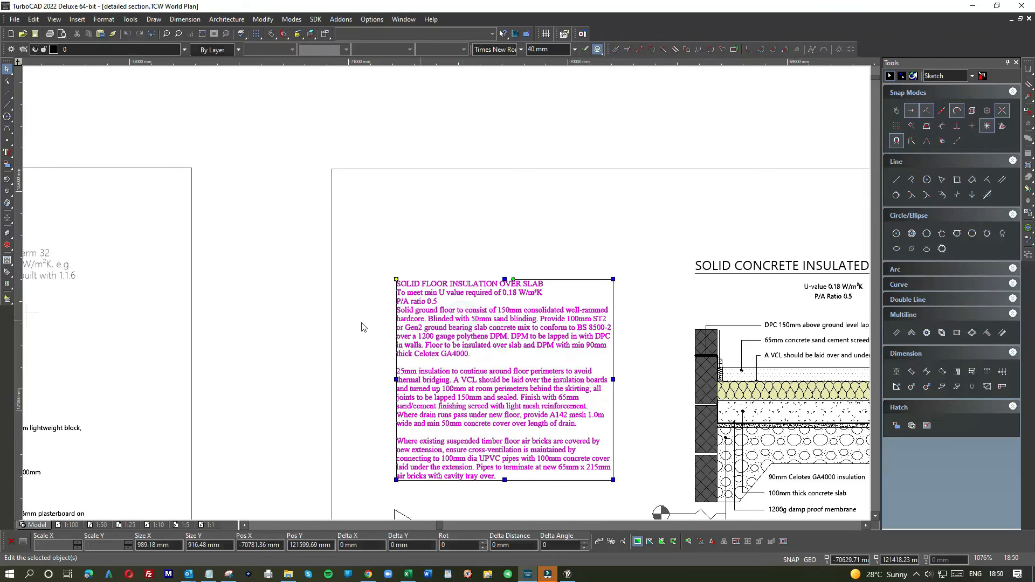
{"action": "scroll", "coordinate": [447, 296], "scroll_direction": "down", "scroll_amount": 3}
{"action": "scroll", "coordinate": [177, 266], "scroll_direction": "up", "scroll_amount": 2}
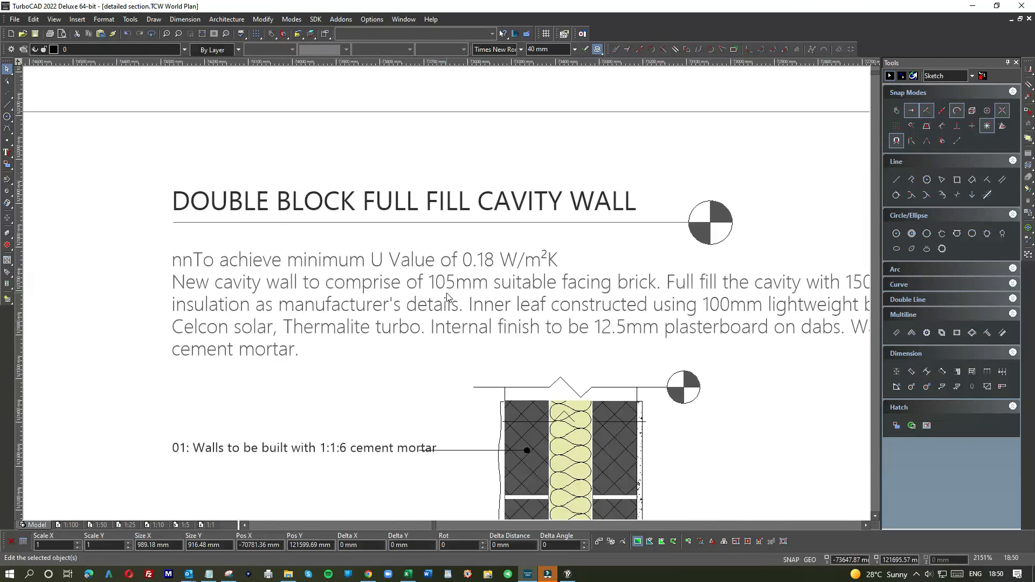
{"action": "scroll", "coordinate": [447, 297], "scroll_direction": "down", "scroll_amount": 2}
{"action": "scroll", "coordinate": [455, 300], "scroll_direction": "down", "scroll_amount": 2}
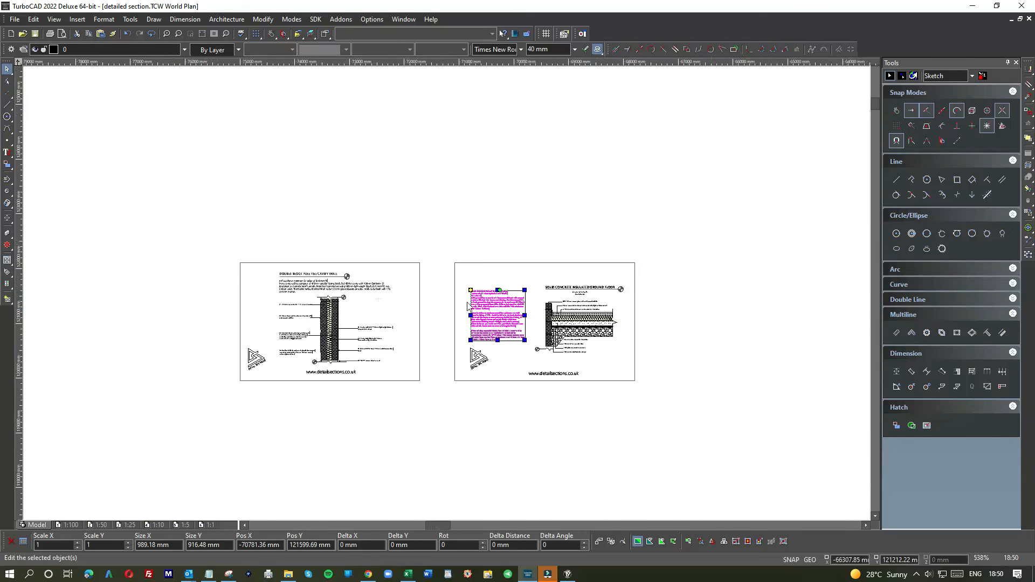
{"action": "scroll", "coordinate": [493, 310], "scroll_direction": "up", "scroll_amount": 2}
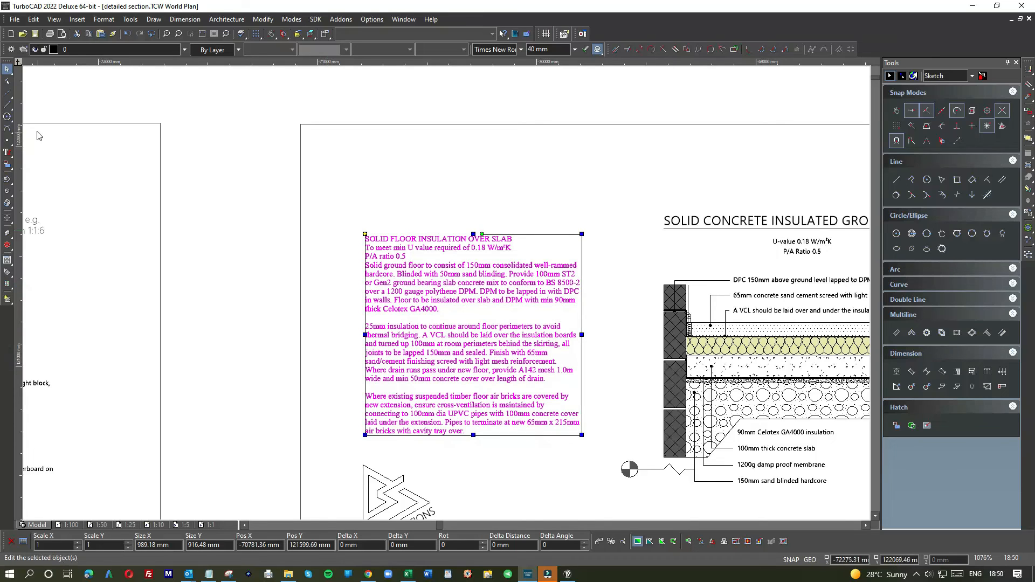
Change the font of the ground floor sheet's specification note to Segoe UI Light
{"action": "left_click", "coordinate": [8, 153]}
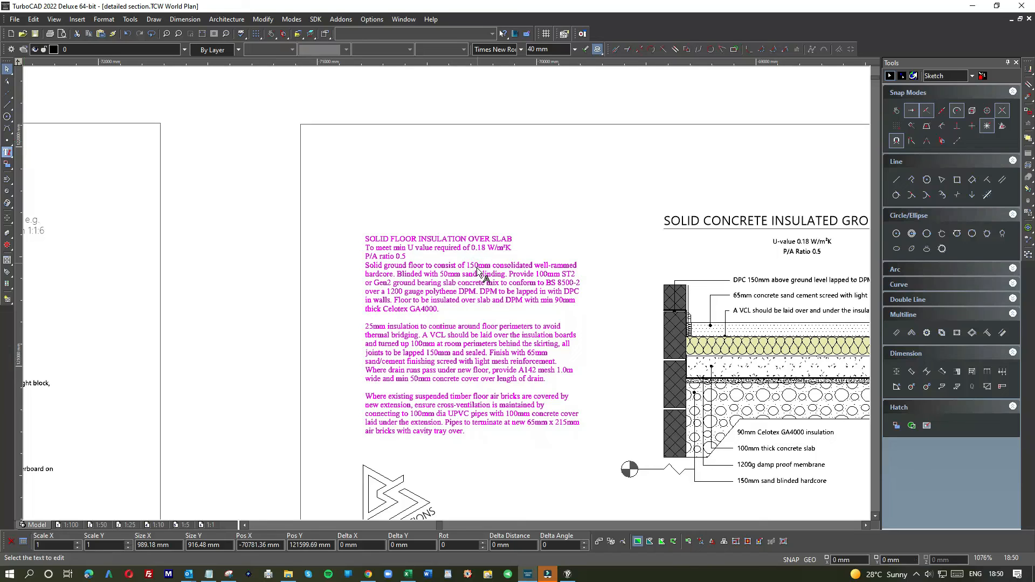
{"action": "left_click", "coordinate": [478, 272]}
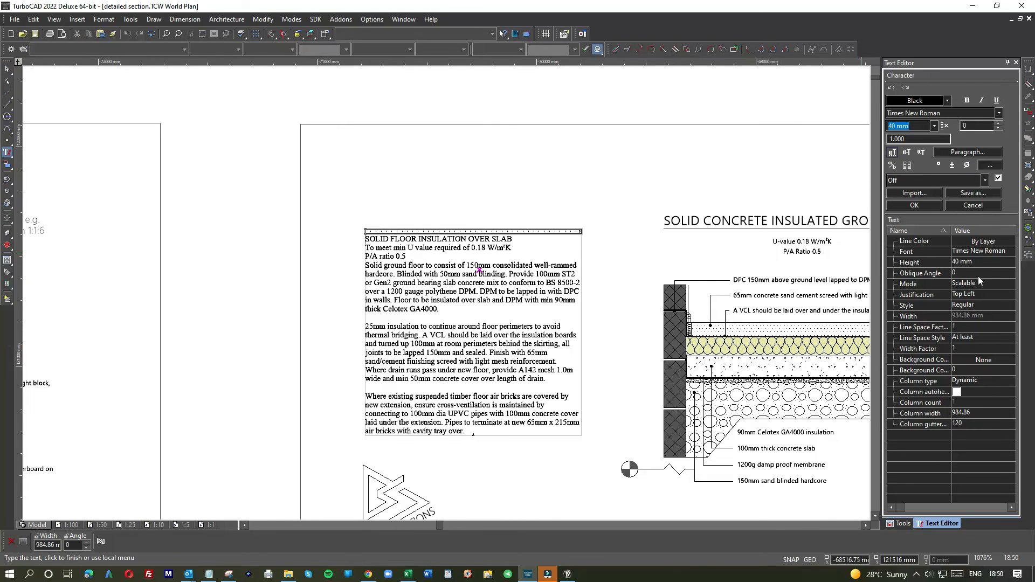
{"action": "left_click", "coordinate": [999, 250]}
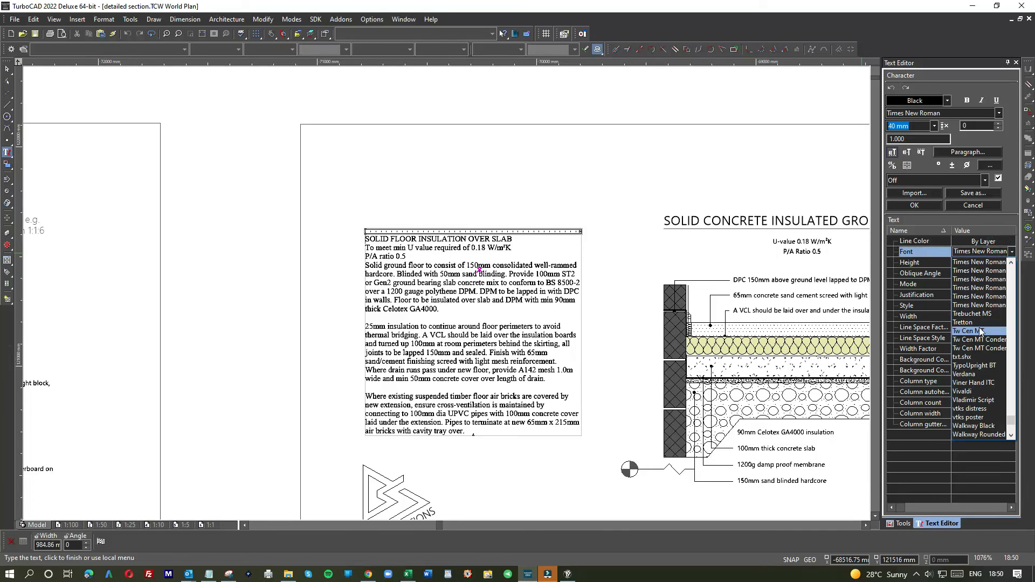
{"action": "scroll", "coordinate": [979, 325], "scroll_direction": "up", "scroll_amount": 10}
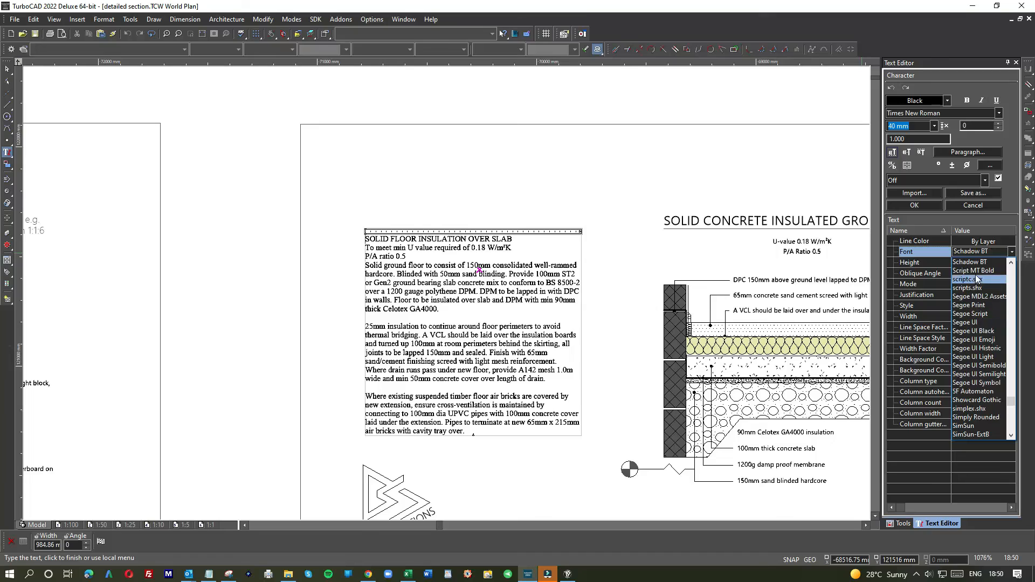
{"action": "left_click", "coordinate": [967, 322]}
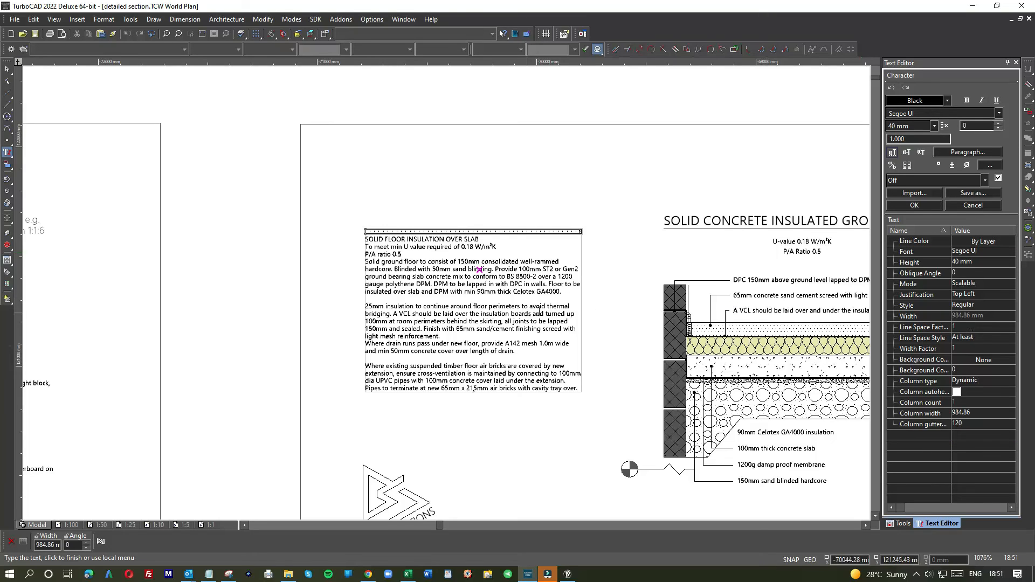
{"action": "left_click", "coordinate": [997, 112]}
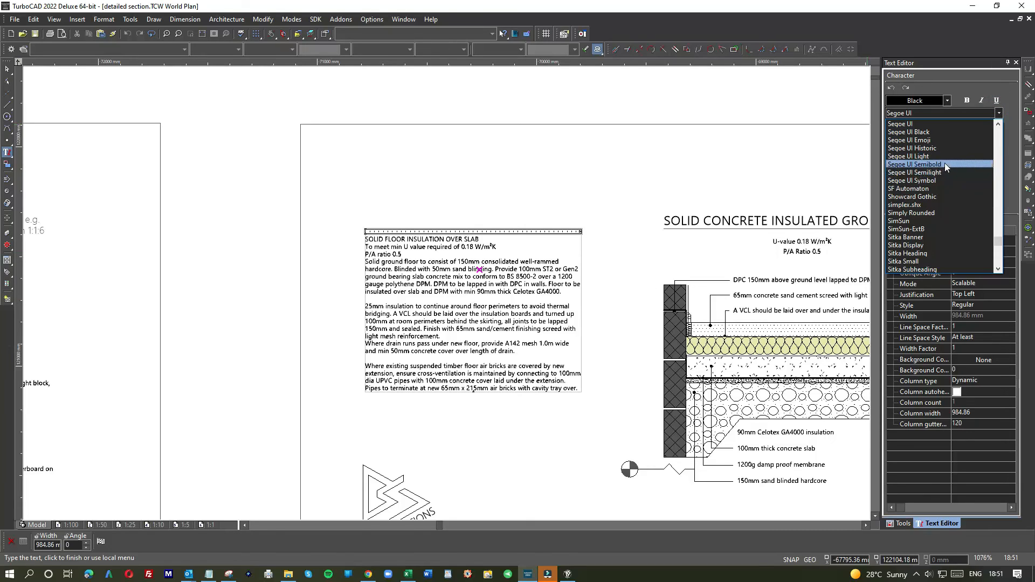
{"action": "left_click", "coordinate": [923, 157]}
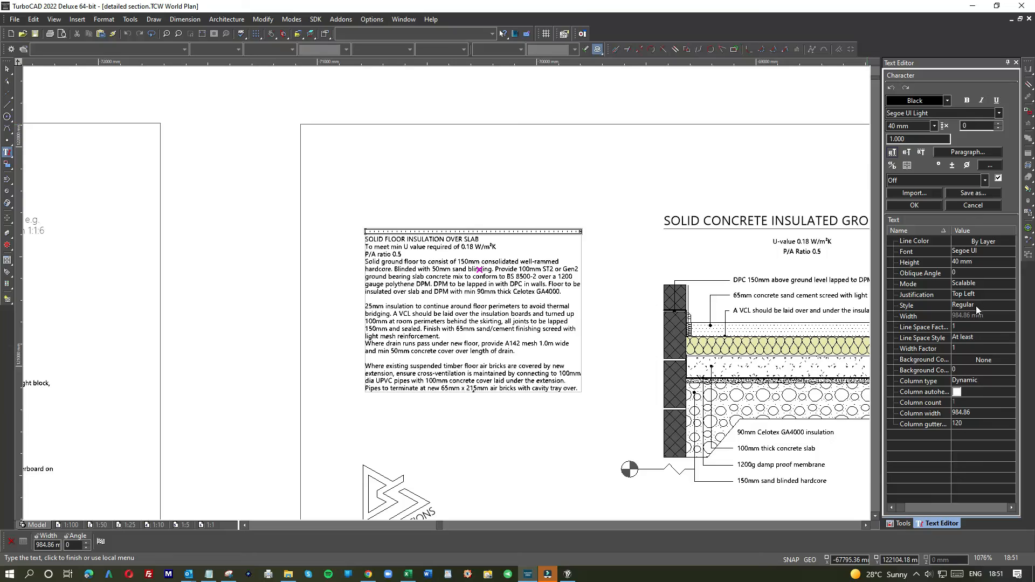
{"action": "left_click", "coordinate": [991, 252]}
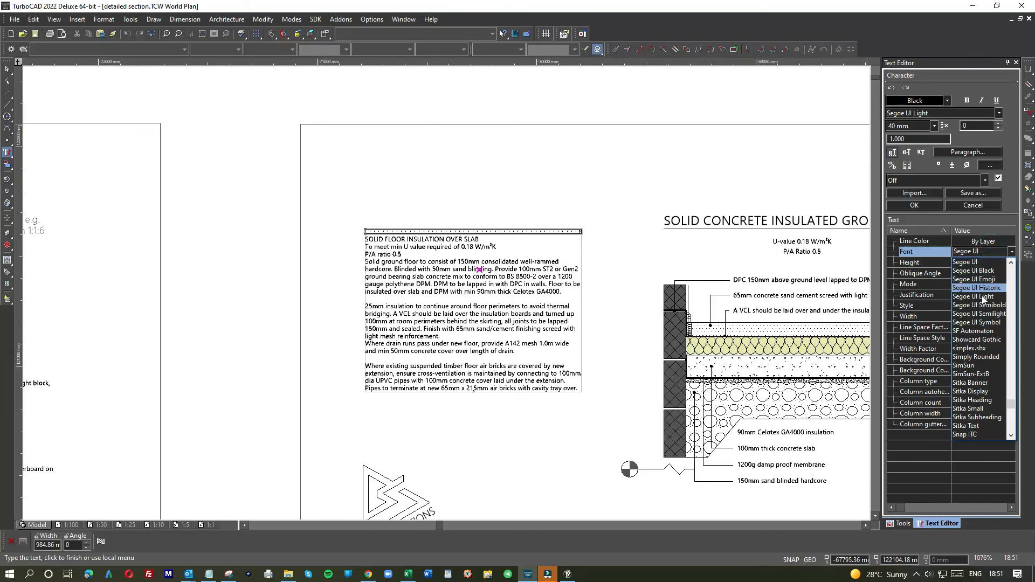
{"action": "left_click", "coordinate": [971, 296]}
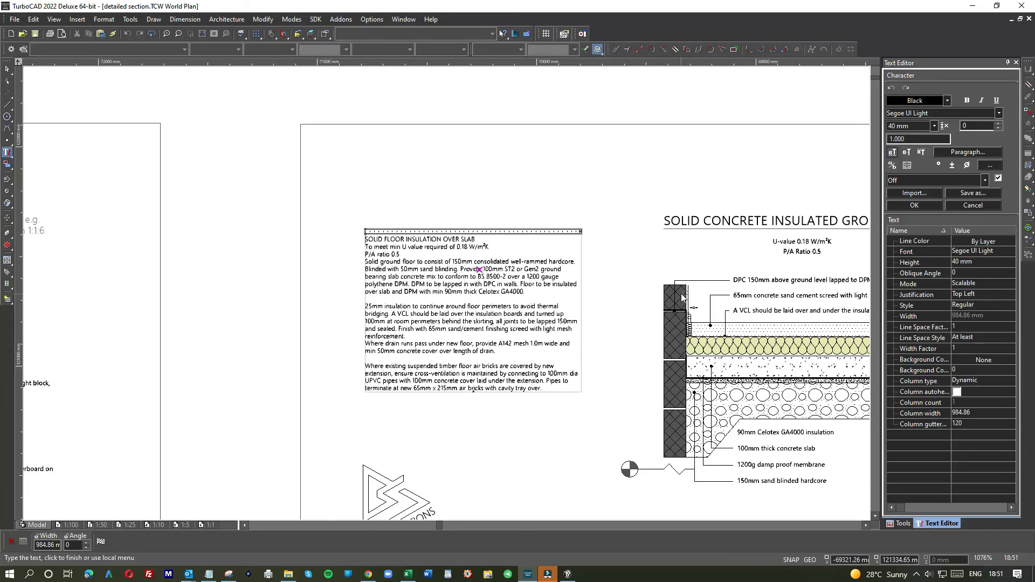
{"action": "left_click", "coordinate": [916, 206]}
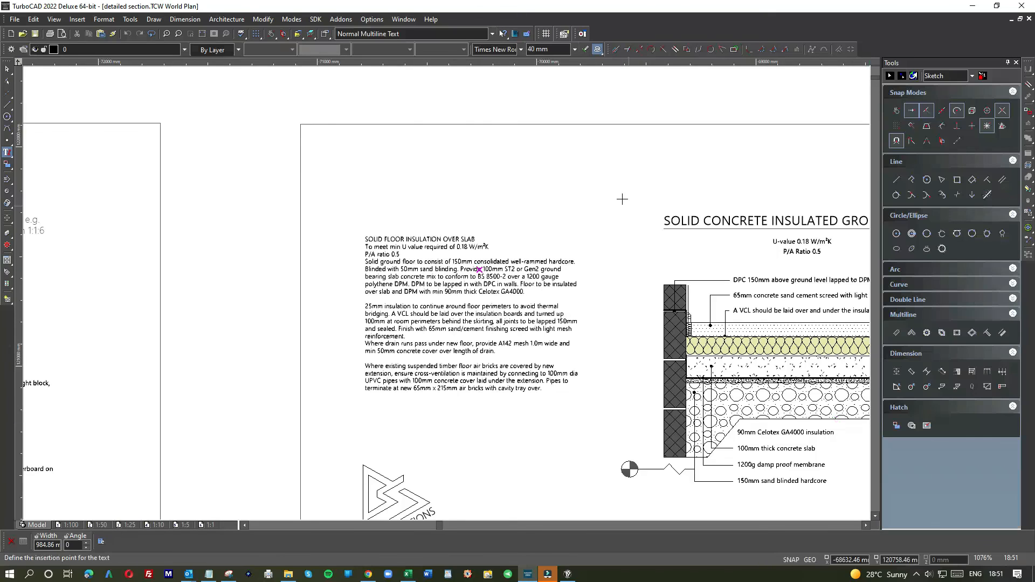
Compare the restyled ground floor note with the specification note on the cavity wall sheet
{"action": "scroll", "coordinate": [479, 237], "scroll_direction": "down", "scroll_amount": 2}
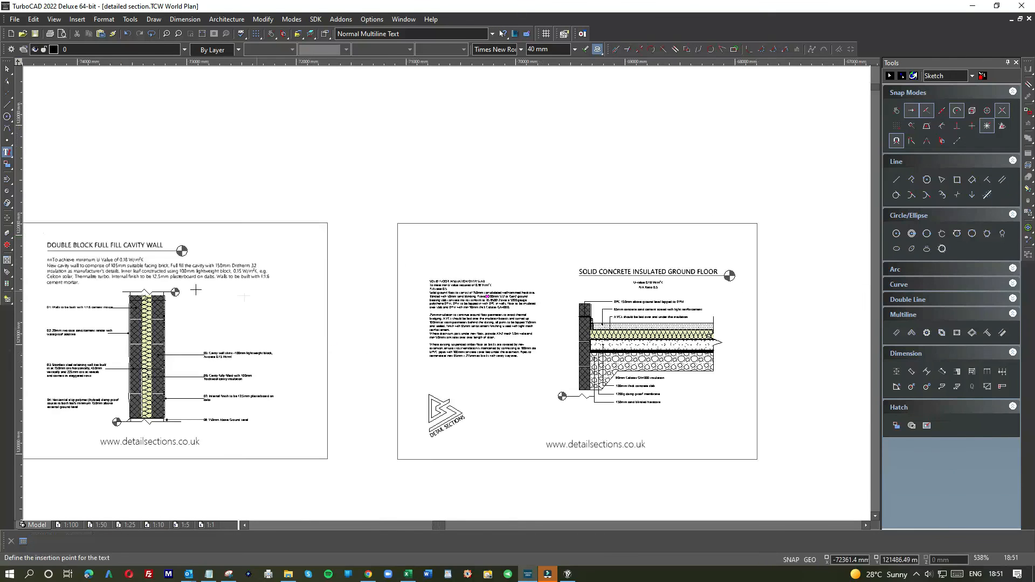
{"action": "scroll", "coordinate": [108, 265], "scroll_direction": "up", "scroll_amount": 2}
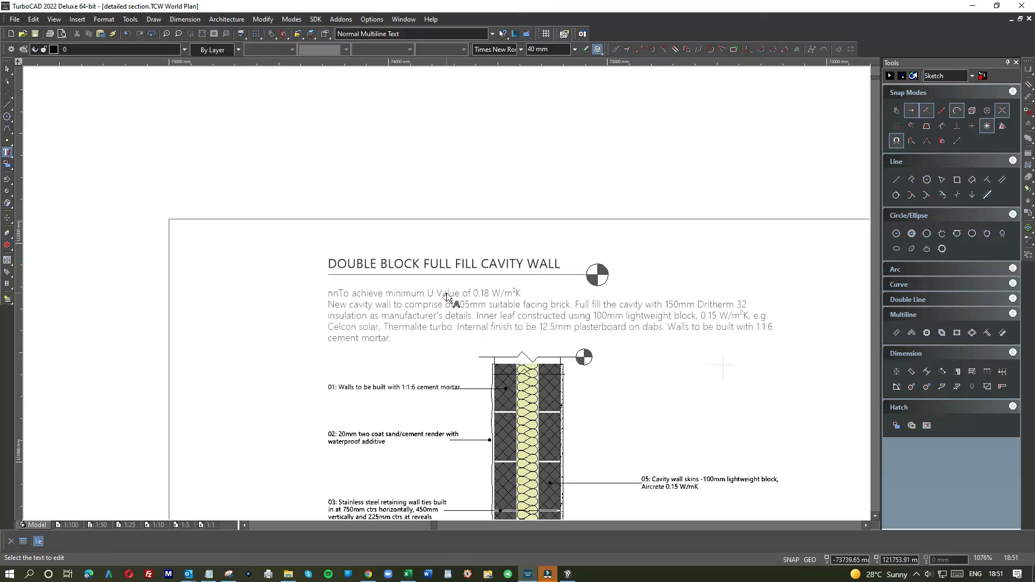
{"action": "scroll", "coordinate": [447, 296], "scroll_direction": "down", "scroll_amount": 4}
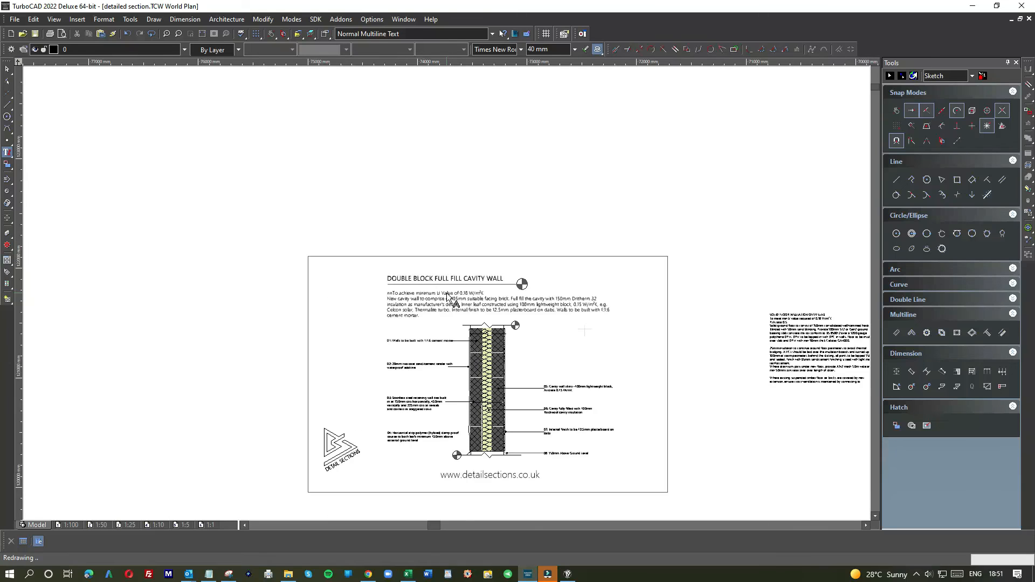
{"action": "scroll", "coordinate": [447, 296], "scroll_direction": "up", "scroll_amount": 2}
{"action": "scroll", "coordinate": [447, 296], "scroll_direction": "up", "scroll_amount": 2}
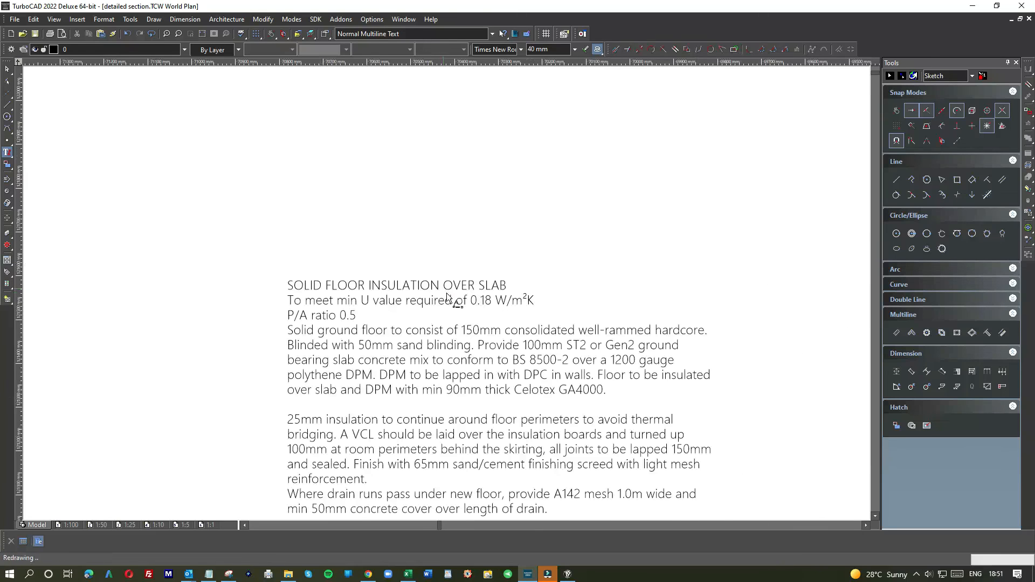
{"action": "scroll", "coordinate": [446, 297], "scroll_direction": "down", "scroll_amount": 1}
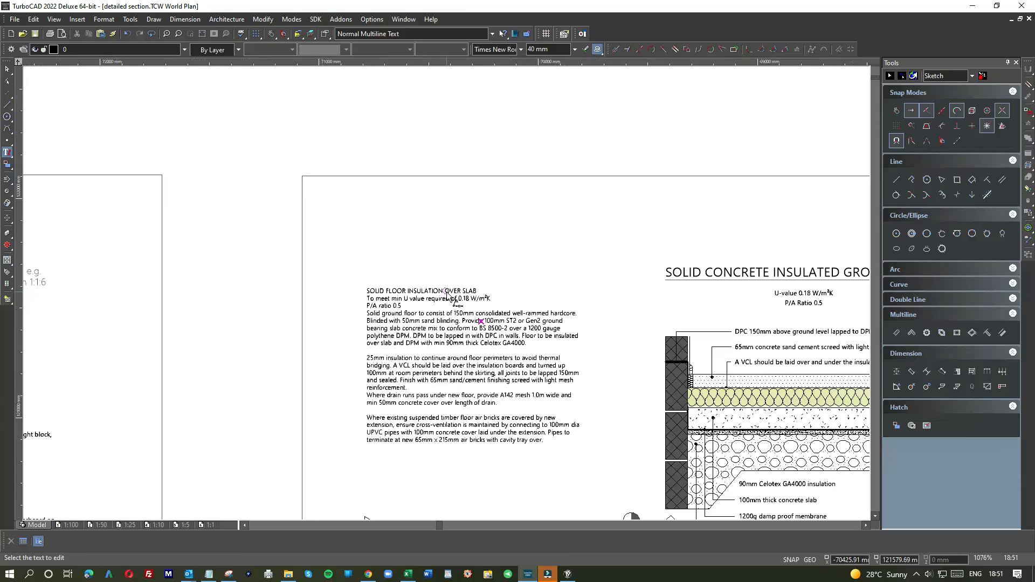
Delete the heading line "SOLID FLOOR INSULATION OVER SLAB" from the ground floor sheet's specification note
{"action": "left_click", "coordinate": [7, 69]}
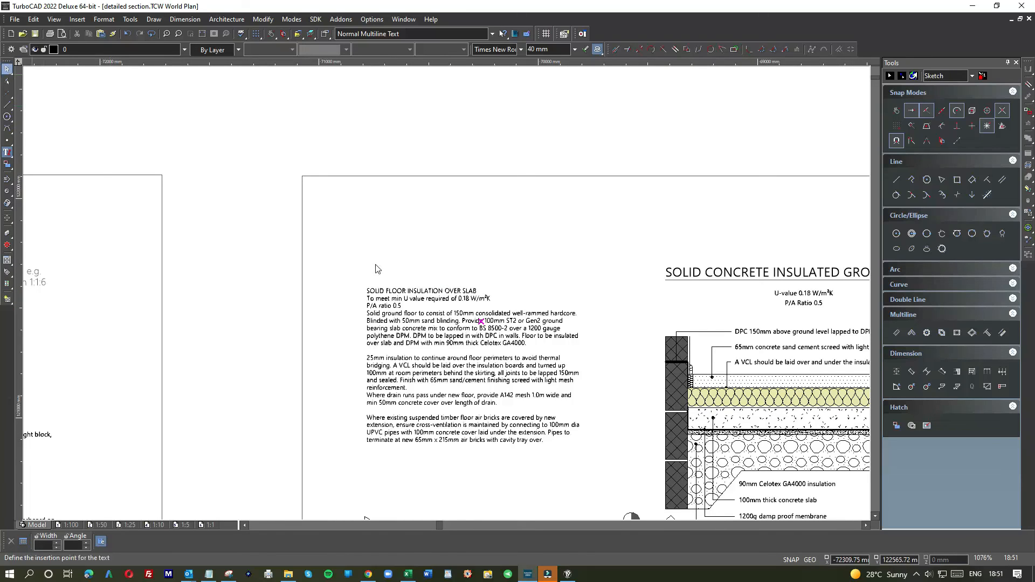
{"action": "left_click", "coordinate": [455, 292]}
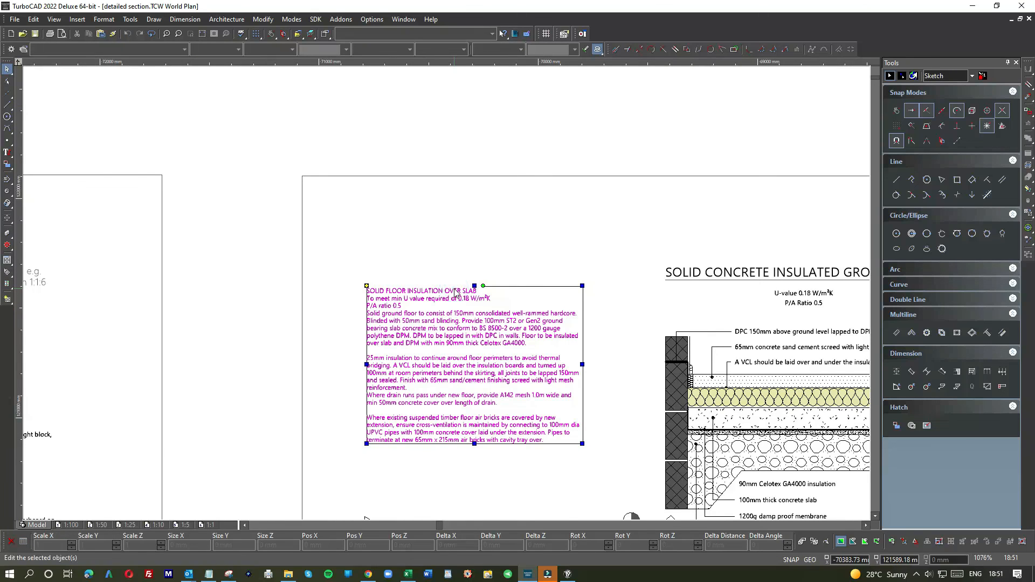
{"action": "left_click", "coordinate": [7, 152]}
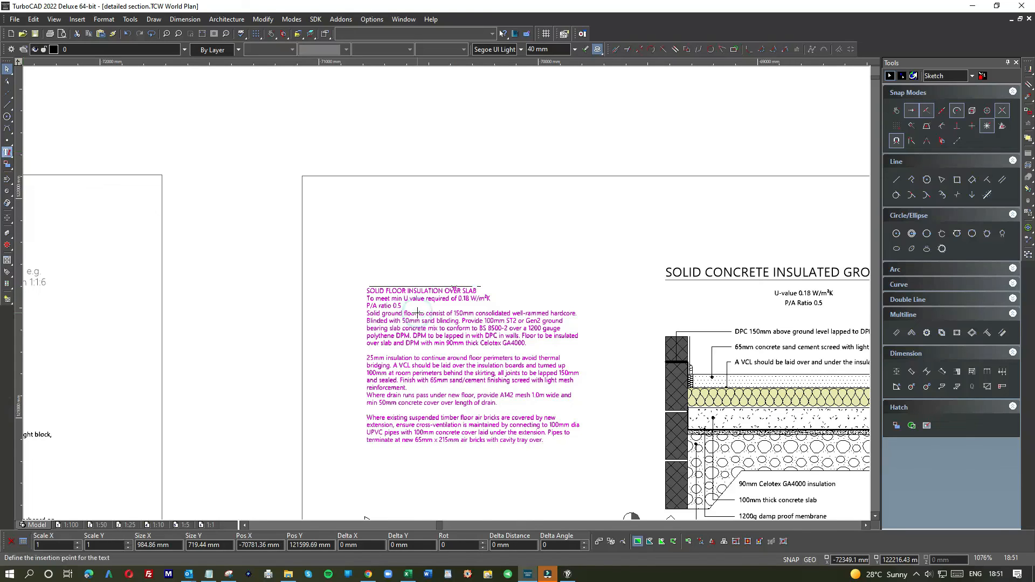
{"action": "left_click", "coordinate": [451, 316]}
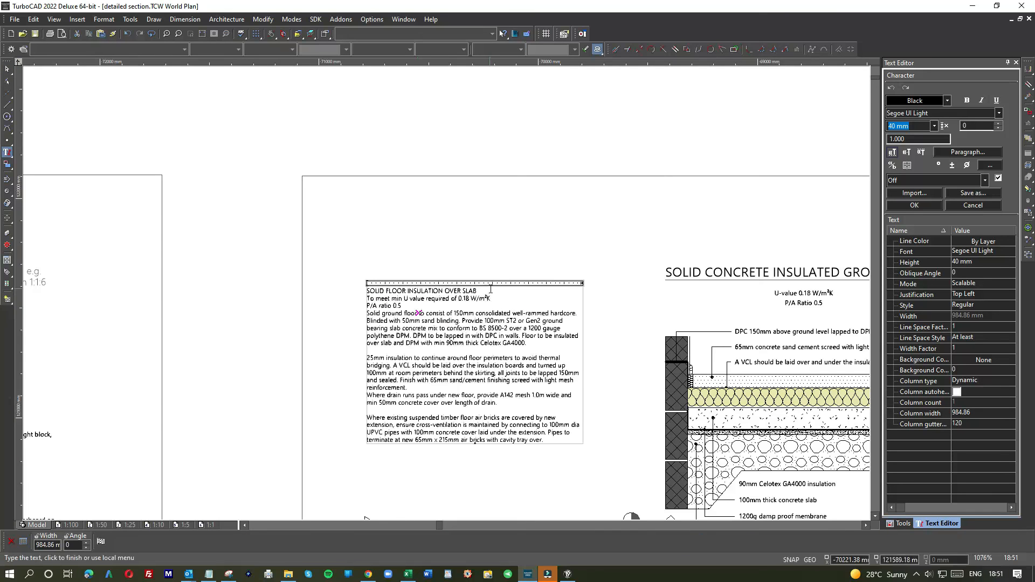
{"action": "left_click_drag", "start_coordinate": [490, 290], "coordinate": [357, 284]}
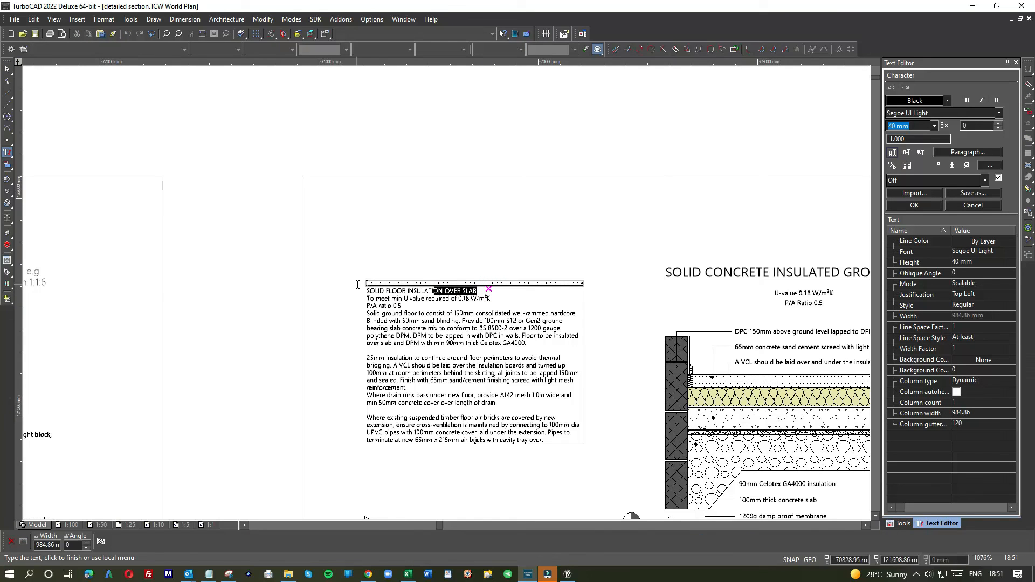
{"action": "left_click", "coordinate": [481, 290]}
{"action": "left_click_drag", "start_coordinate": [481, 290], "coordinate": [360, 289]}
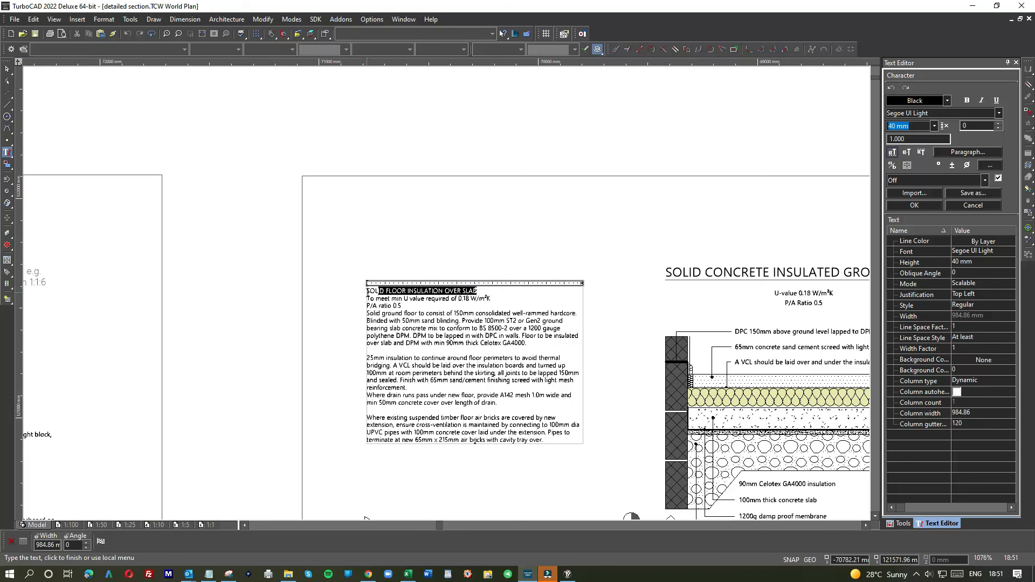
{"action": "left_click", "coordinate": [368, 293]}
{"action": "key", "text": "Delete"}
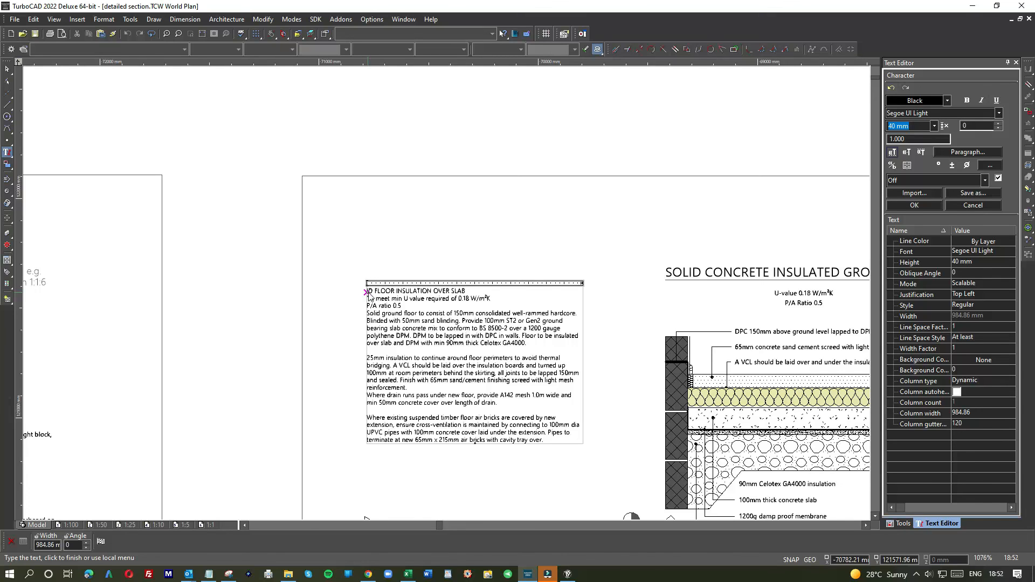
{"action": "left_click_drag", "start_coordinate": [472, 291], "coordinate": [371, 289]}
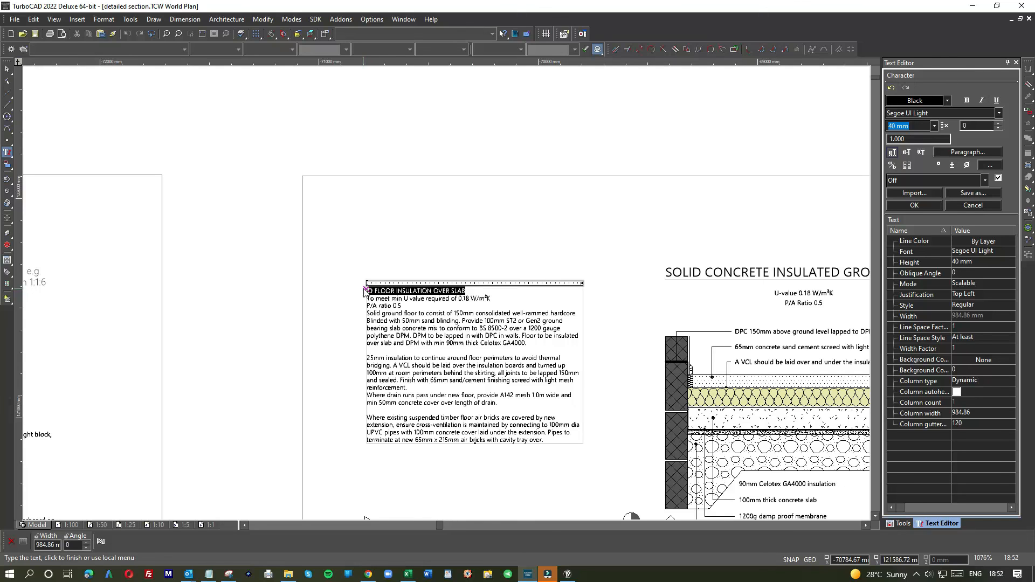
{"action": "key", "text": "Delete"}
{"action": "key", "text": "Delete"}
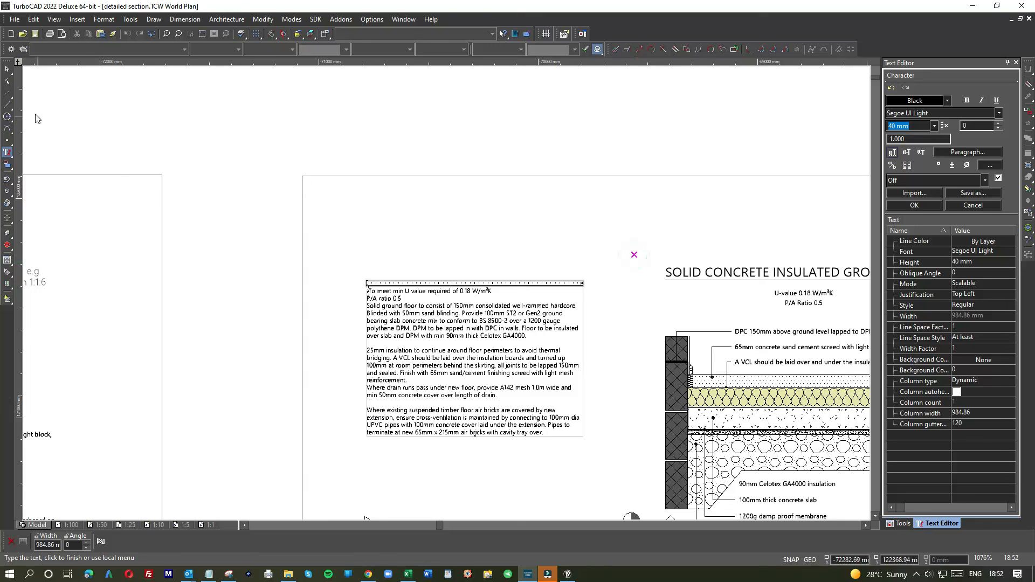
{"action": "left_click", "coordinate": [389, 241]}
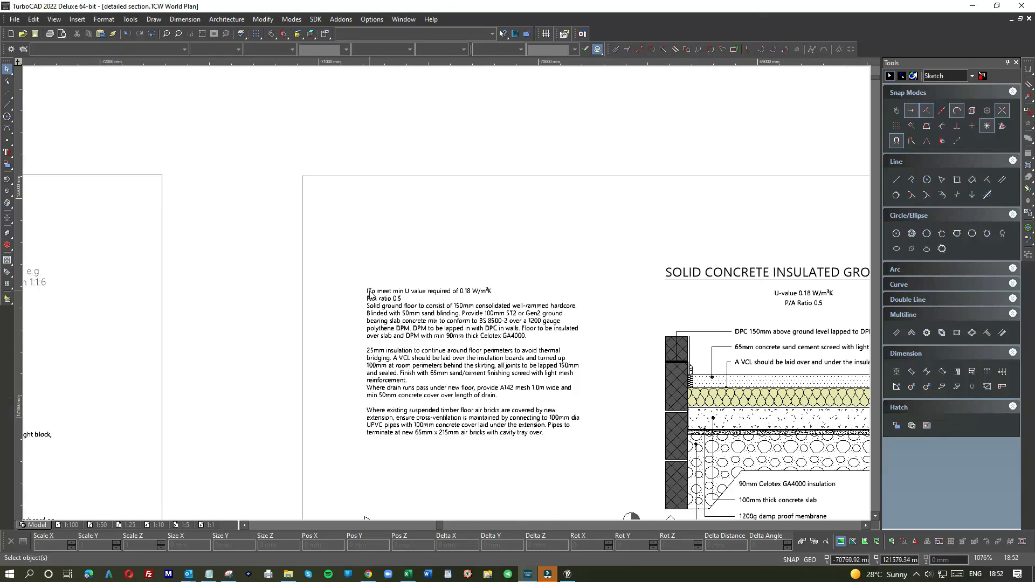
Remove the stray character before "To meet min U value" in the ground floor note and finish editing the text
{"action": "left_click", "coordinate": [10, 155]}
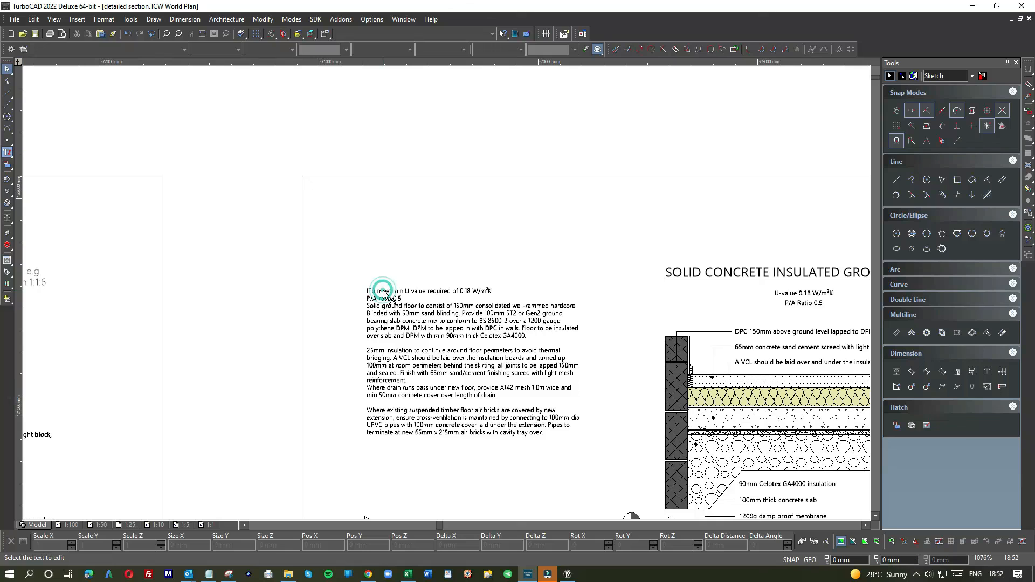
{"action": "left_click", "coordinate": [384, 295]}
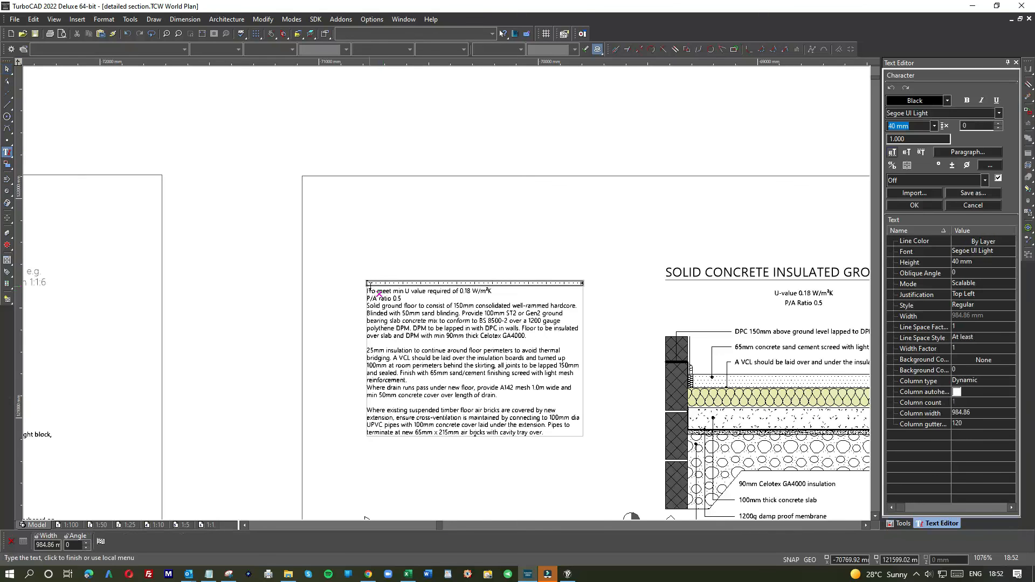
{"action": "left_click", "coordinate": [369, 287]}
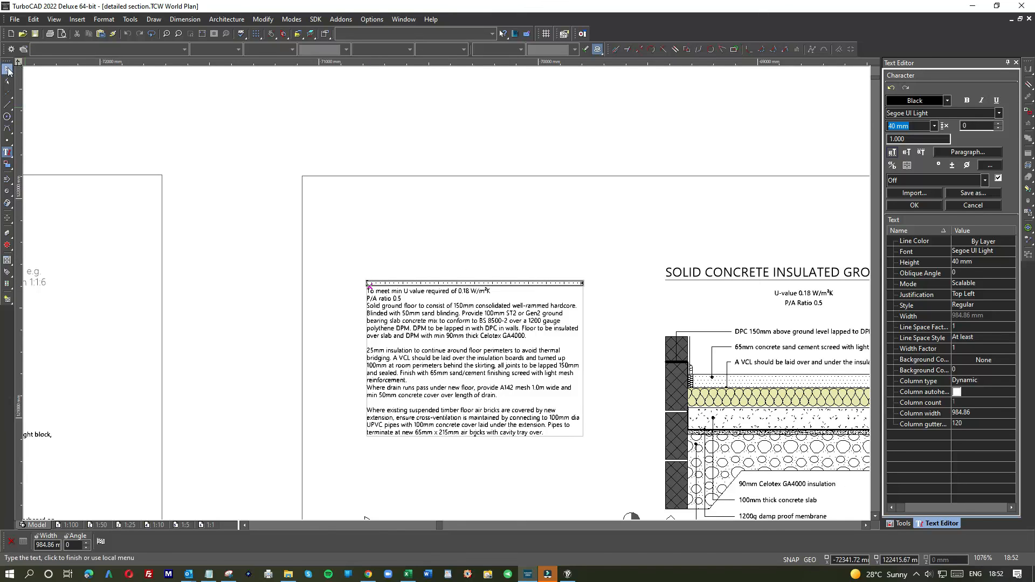
{"action": "left_click", "coordinate": [544, 256]}
{"action": "scroll", "coordinate": [346, 324], "scroll_direction": "down", "scroll_amount": 2}
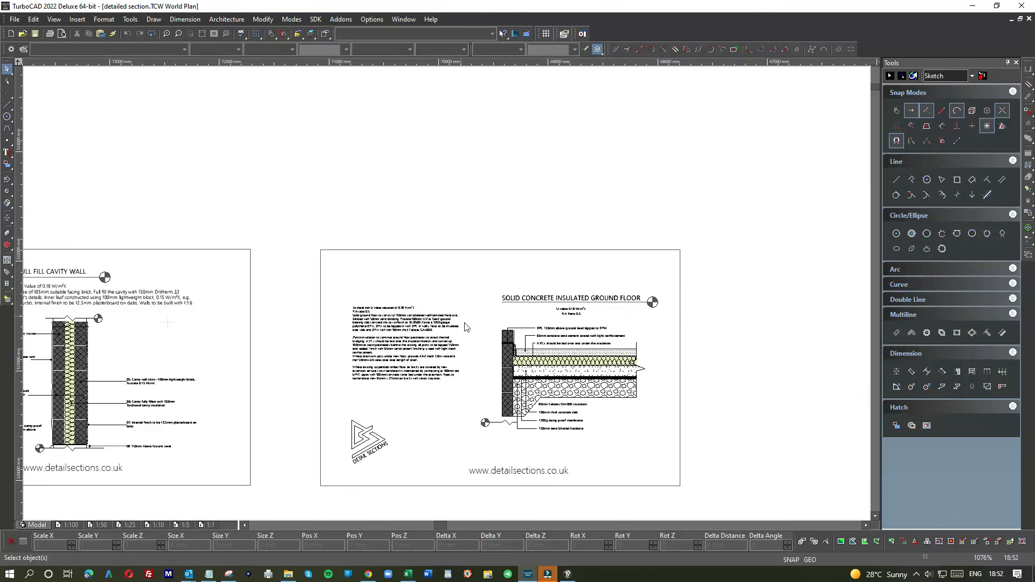